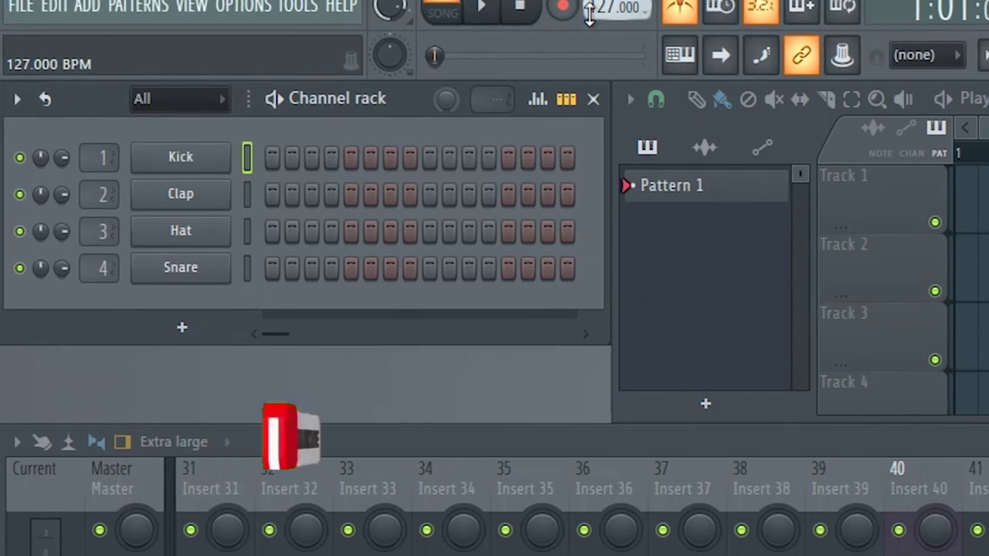
Set the project tempo to 120 BPM, switch to pattern mode and briefly play the empty pattern.
scroll(592, 0, "down", 3)
scroll(589, 34, "down", 2)
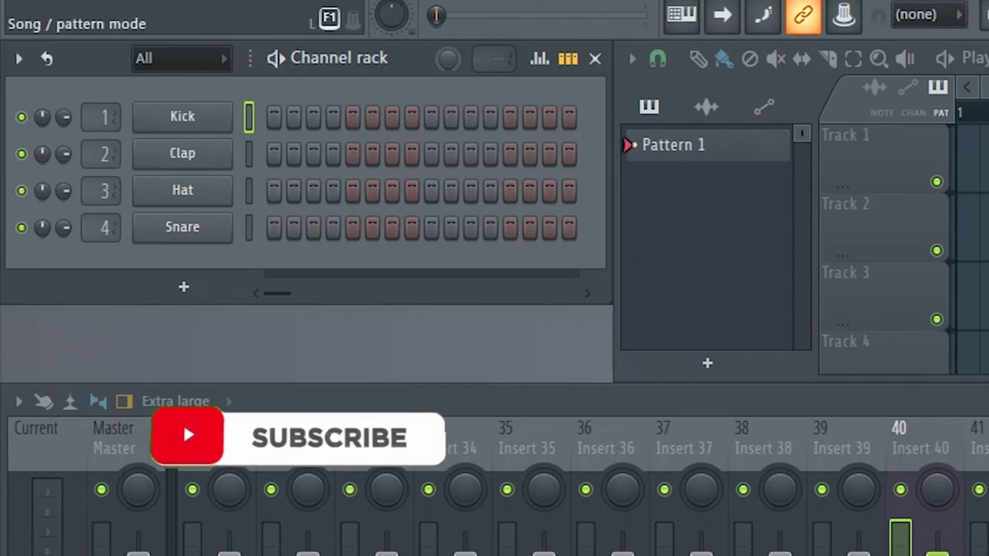
key("space")
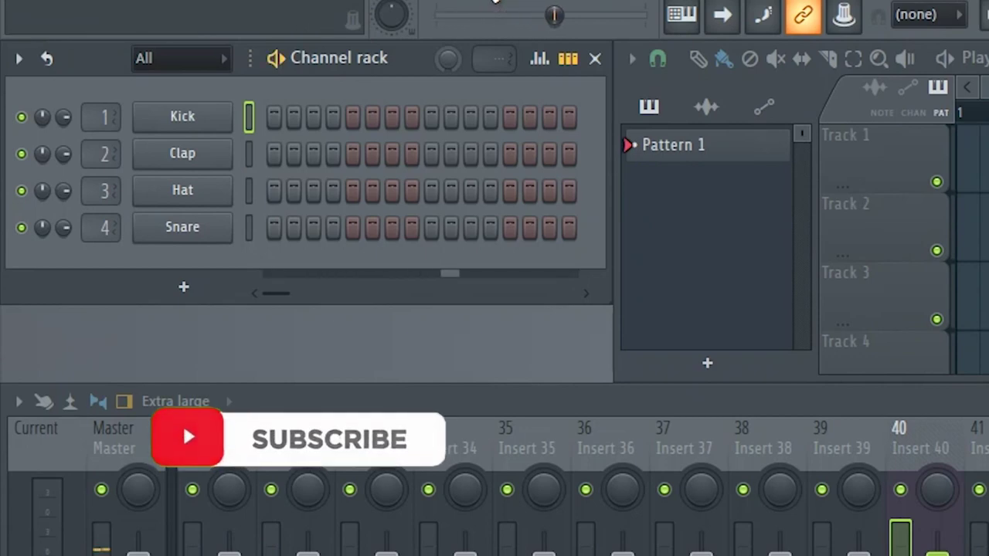
key("space")
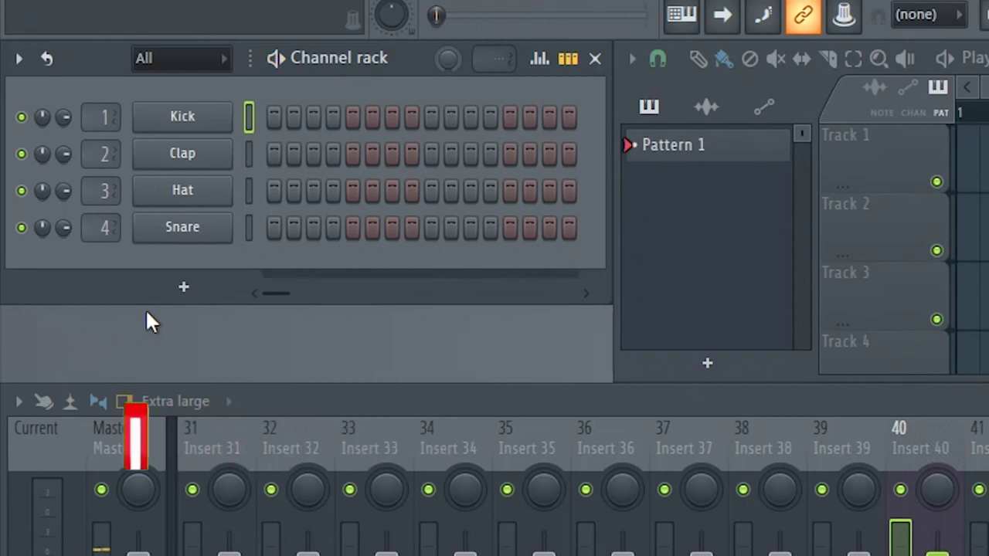
Place a kick on step 1 and, with the pattern playing, claps on steps 5 and 13.
left_click(274, 115)
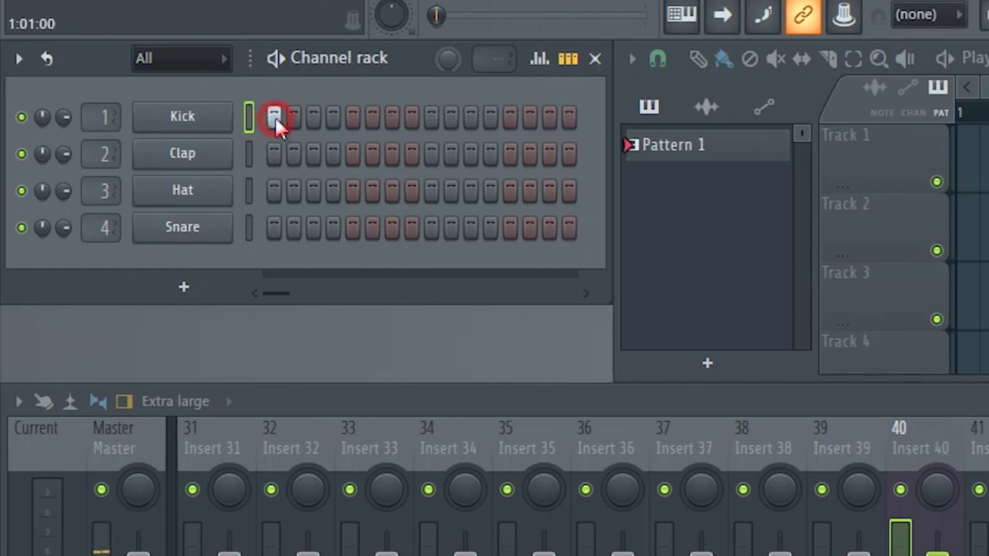
key("space")
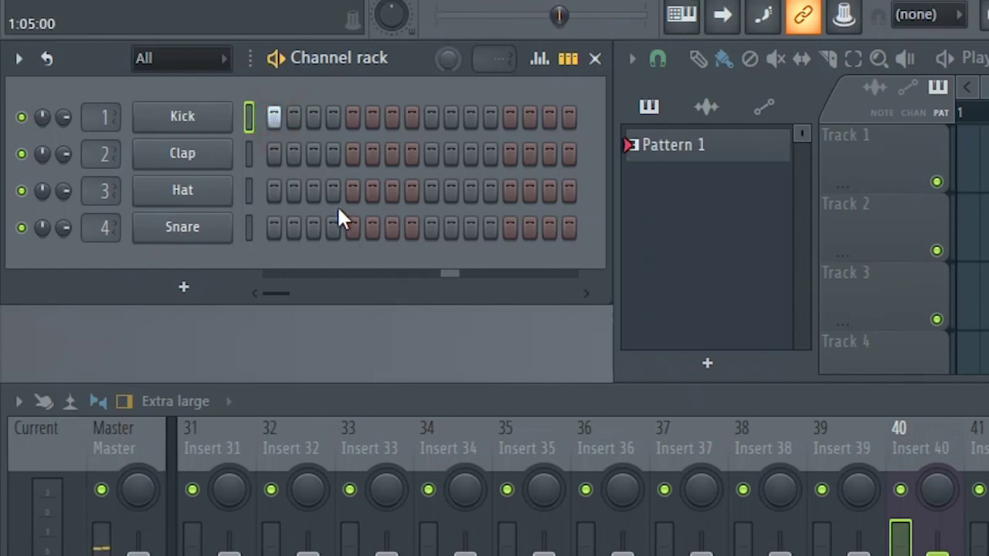
left_click(352, 154)
left_click(505, 153)
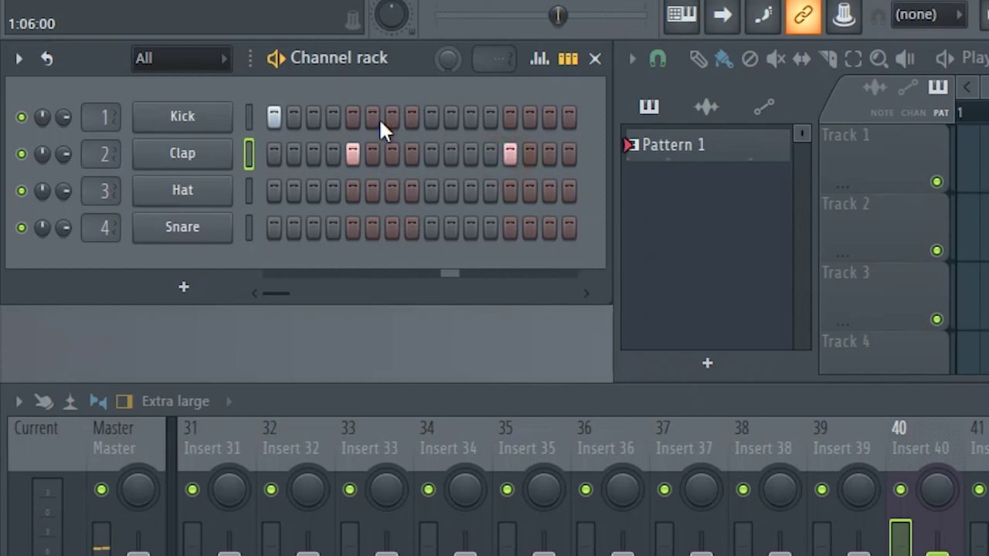
Add kick hits on steps 8 and 11 of the pattern.
left_click(471, 116)
left_click(431, 116)
left_click(431, 118)
left_click(412, 117)
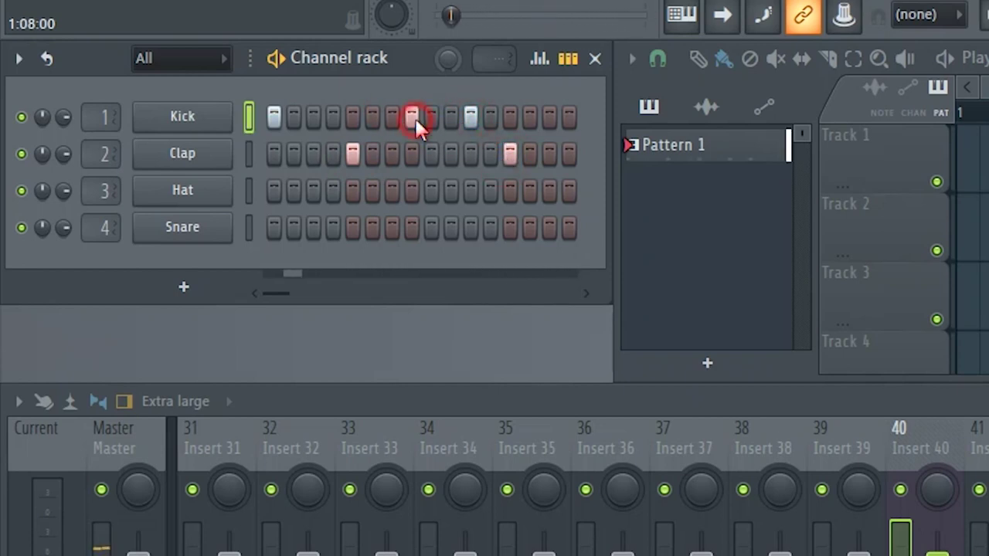
Fill the Hat channel on every 2 steps and add snare hits on steps 3 and 11.
right_click(207, 199)
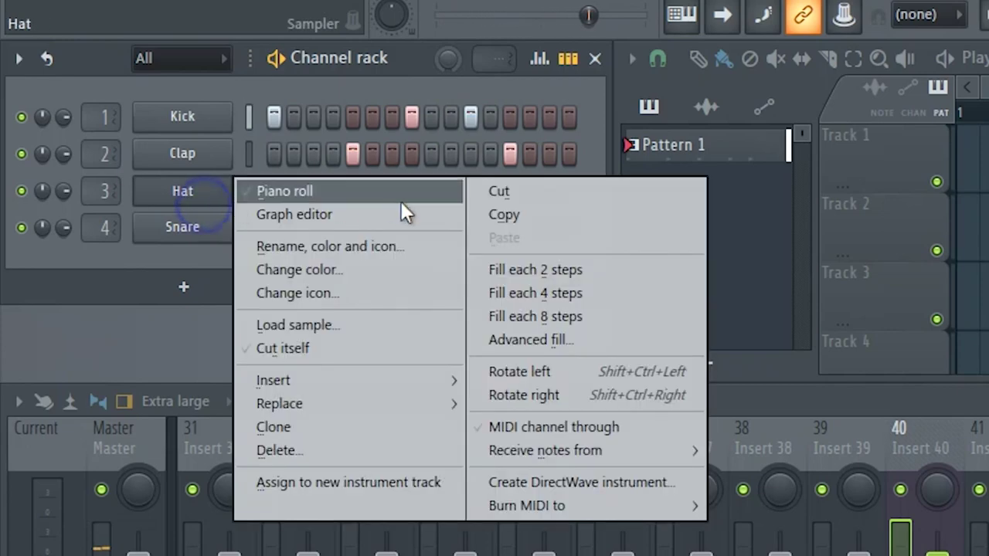
left_click(535, 270)
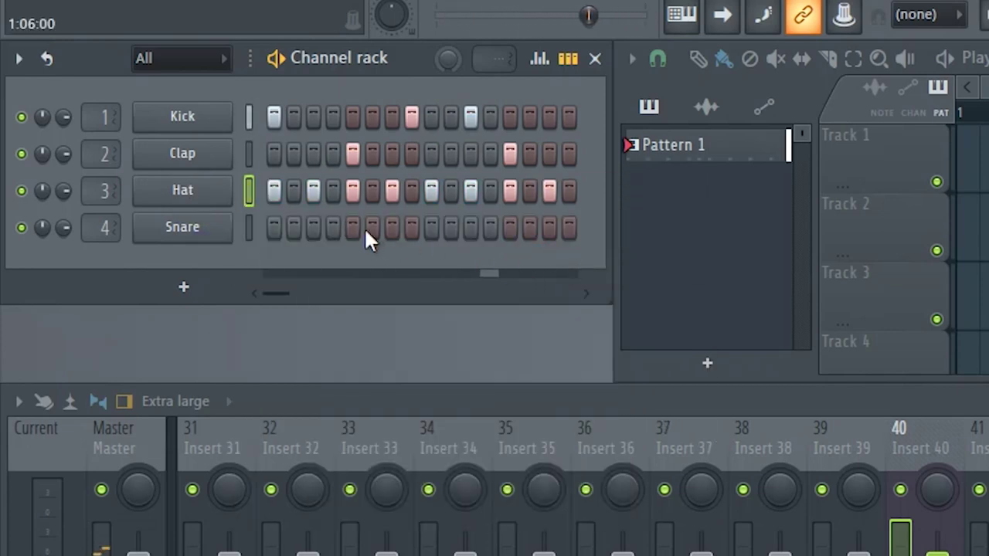
left_click(313, 230)
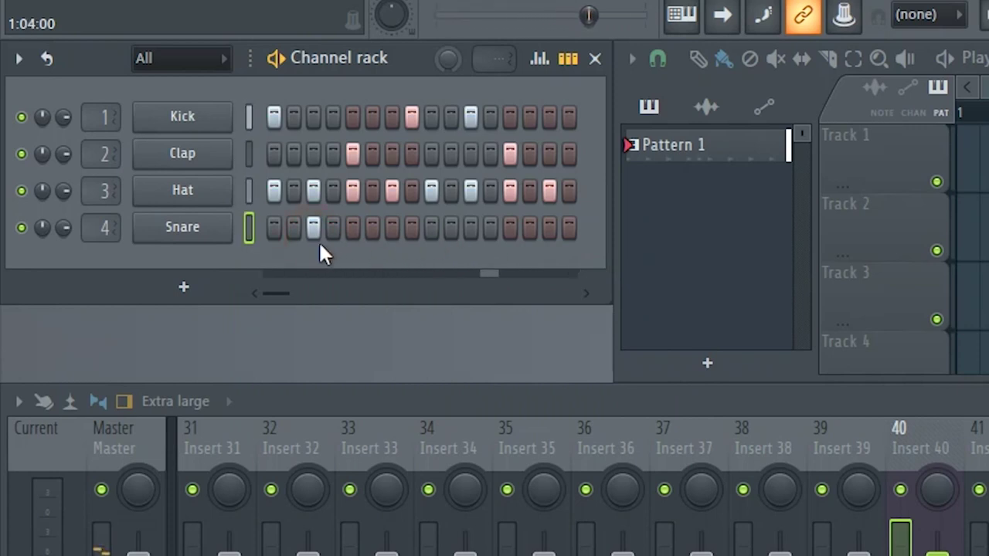
left_click(469, 229)
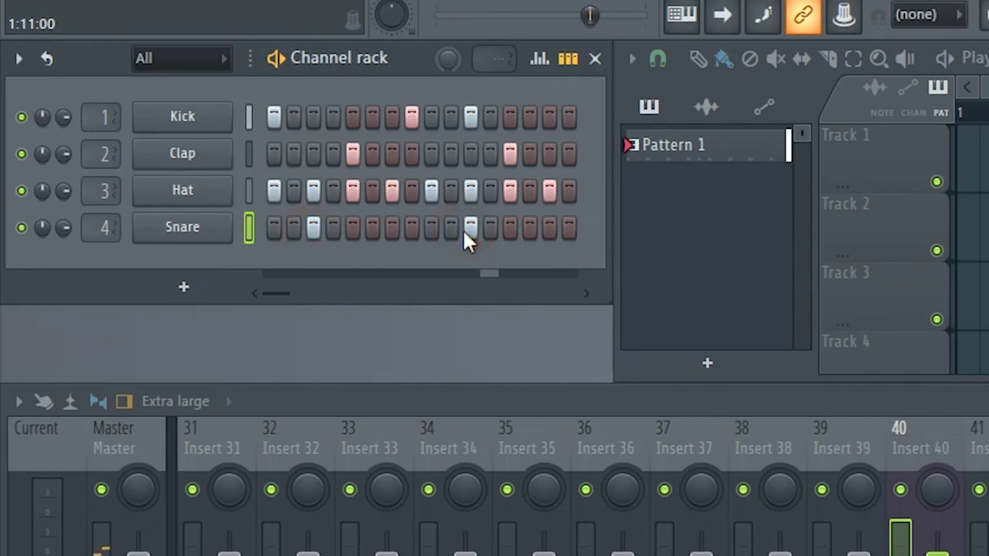
left_click(466, 230)
left_click(466, 237)
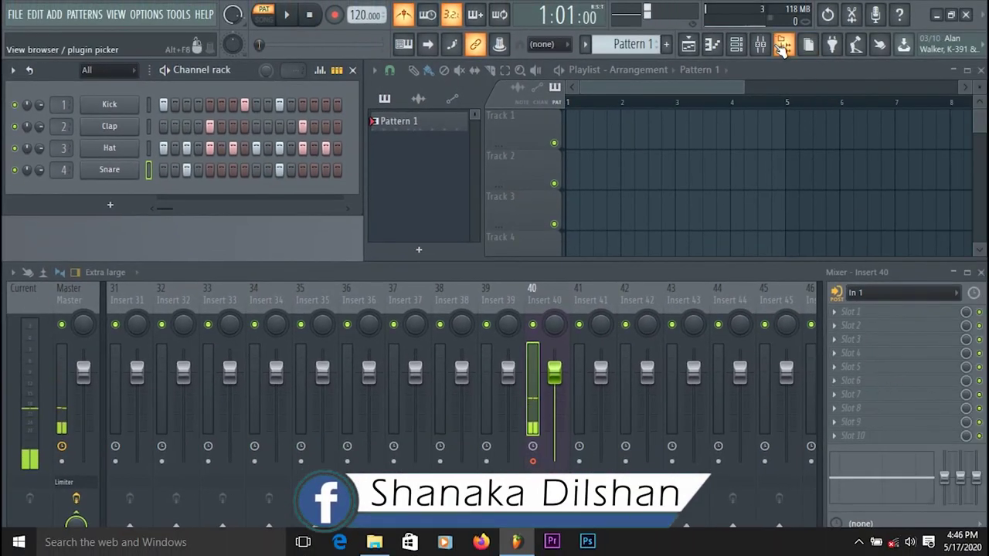
Replace the Hat channel's sound with the 808 CH sample from the Drums pack's Hats folder and play the pattern briefly.
left_click(783, 46)
left_click(92, 254)
left_click(67, 119)
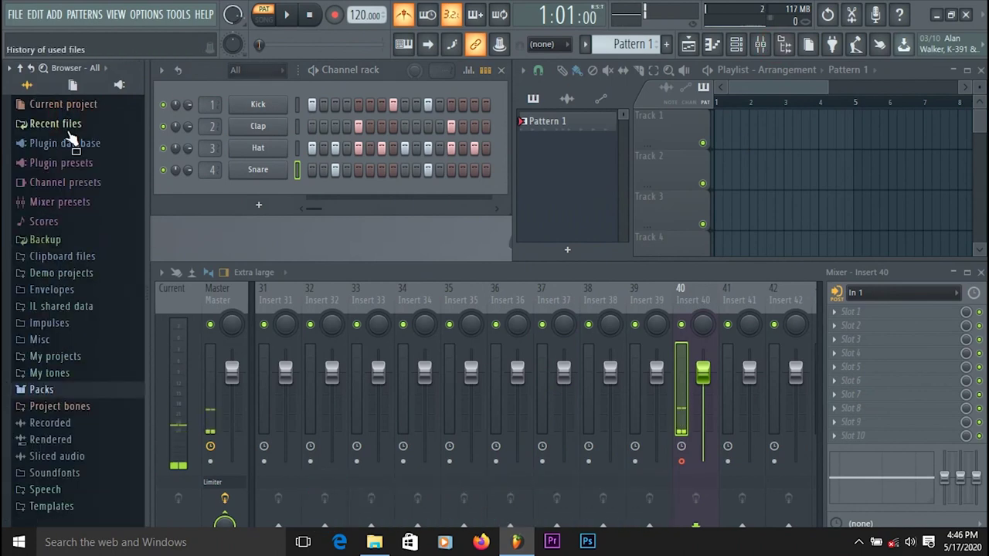
left_click(40, 391)
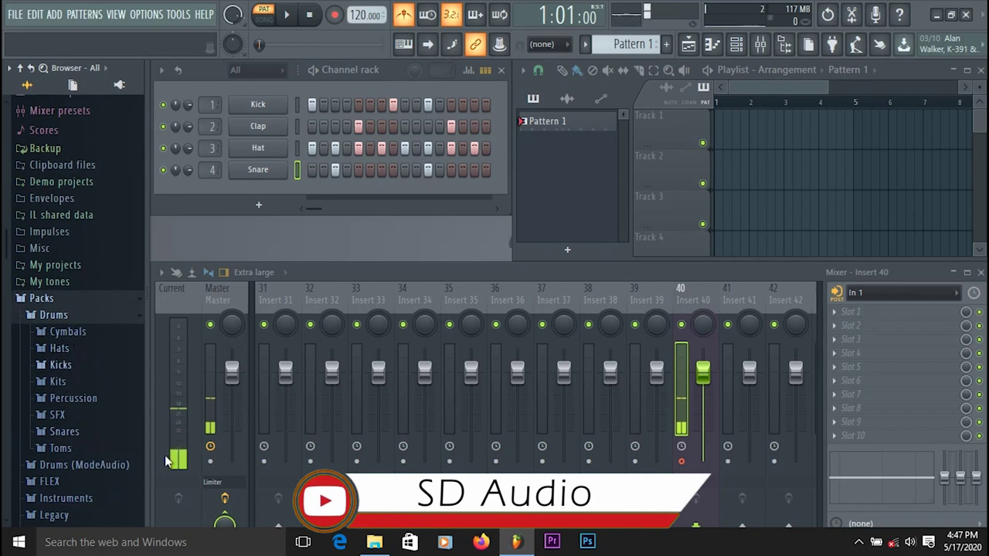
left_click(81, 352)
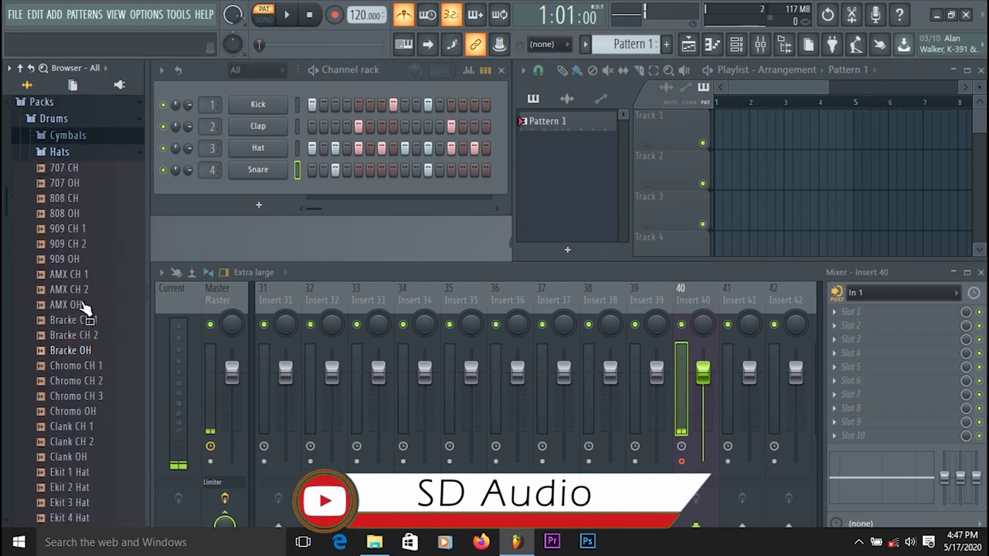
left_click(75, 199)
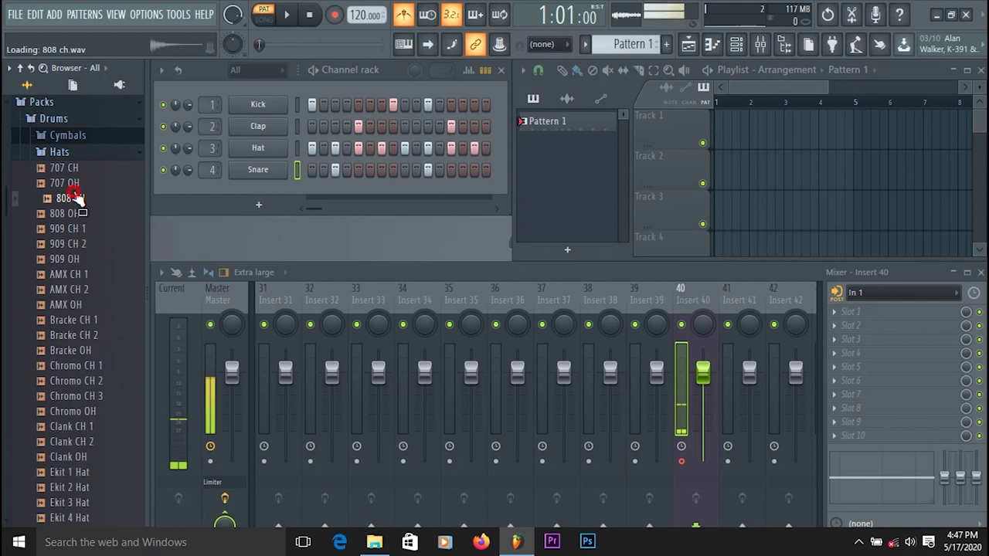
left_click(69, 213)
left_click_drag(66, 198, 275, 147)
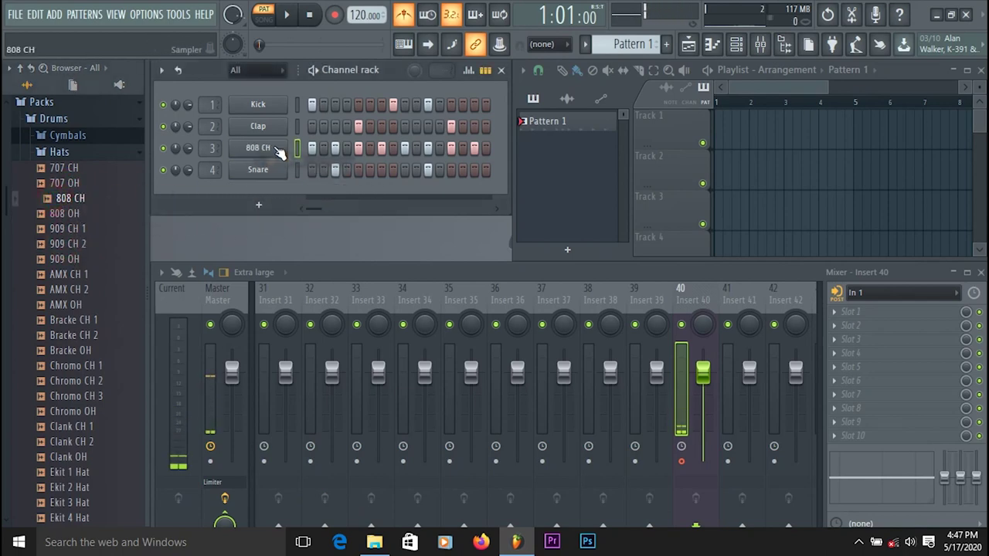
left_click(287, 15)
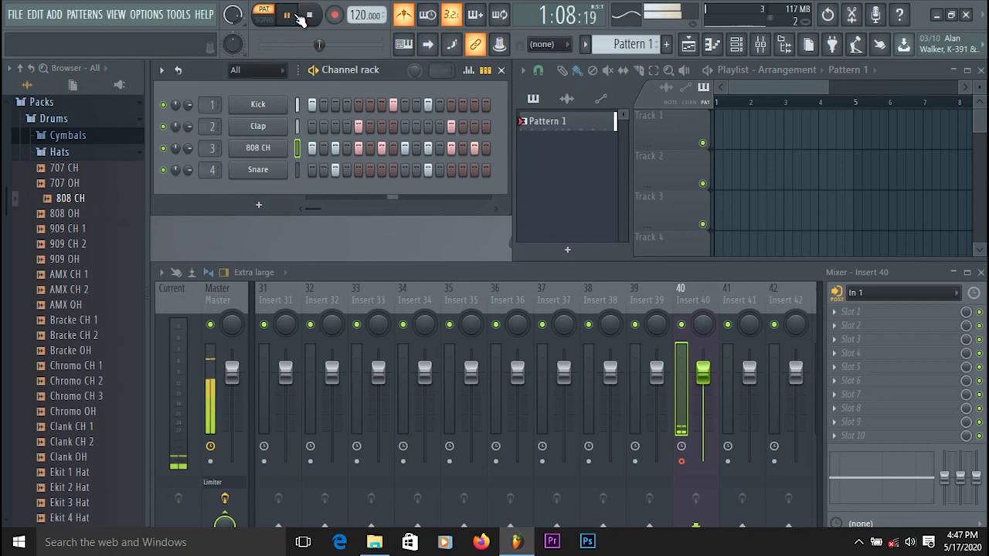
left_click(310, 16)
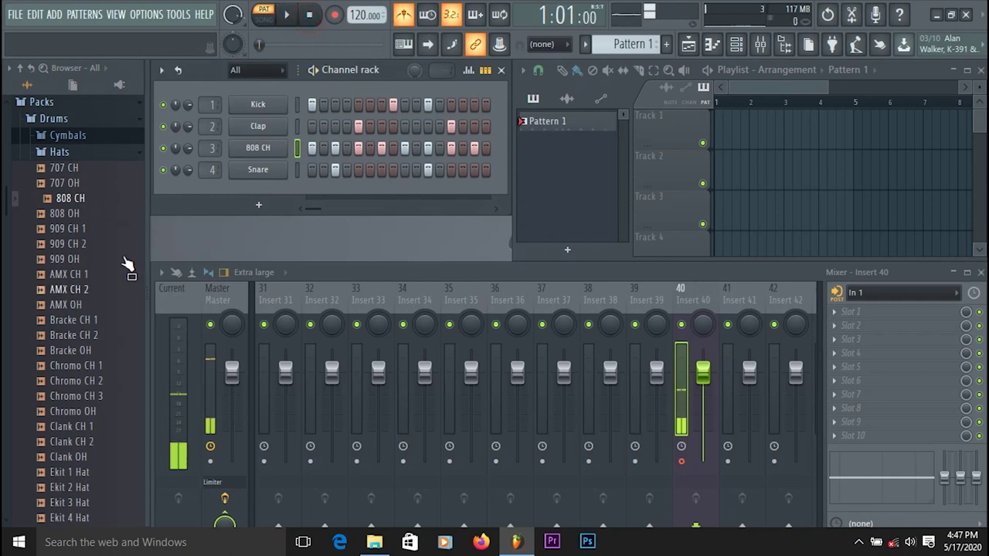
Replace the Snare channel's sound with the 707 Rim sample from the Snares folder and play the pattern briefly.
left_click(79, 152)
left_click(86, 236)
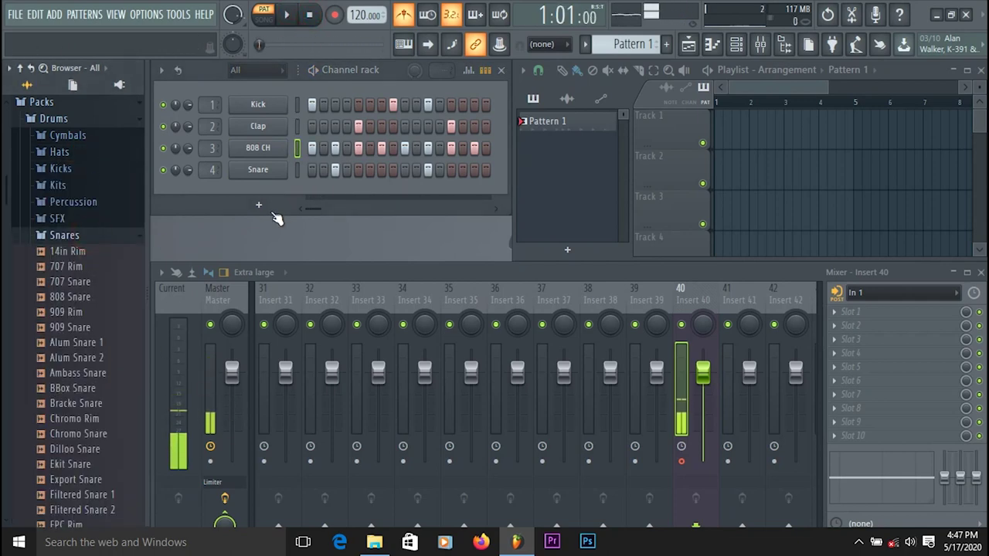
left_click(96, 253)
left_click(86, 269)
left_click_drag(86, 272, 262, 170)
left_click(286, 16)
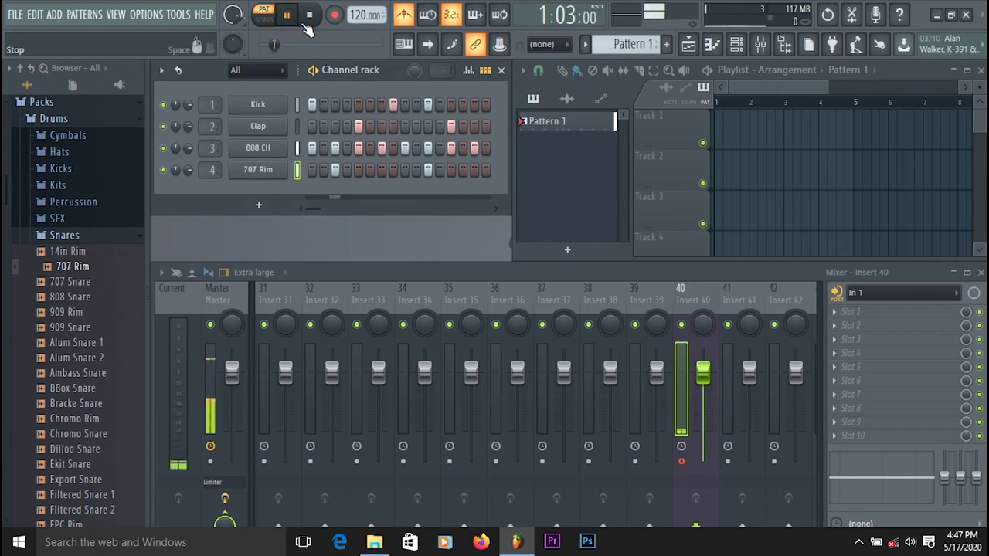
left_click(308, 24)
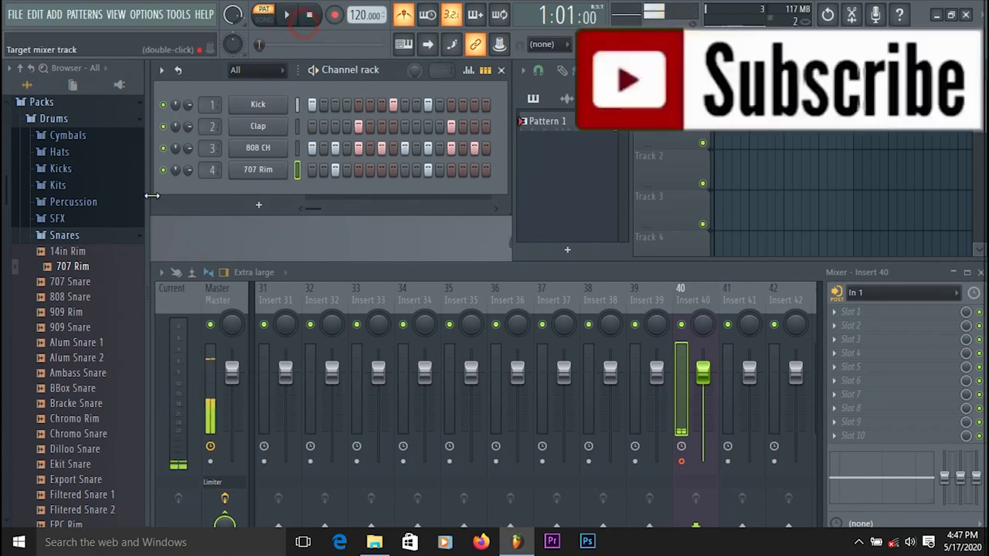
Collapse the Snares and Drums folders and hide the sample browser.
left_click(97, 237)
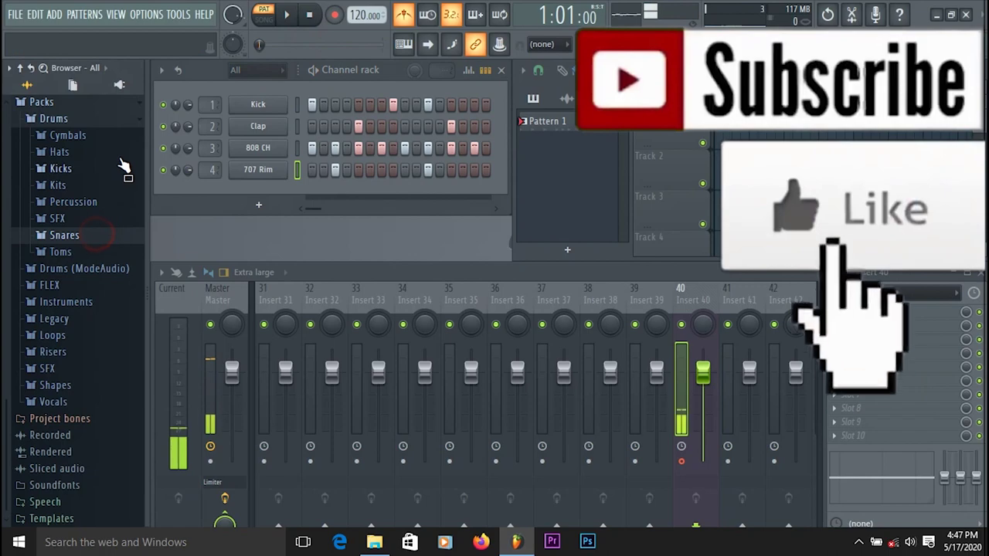
left_click(96, 123)
left_click(784, 48)
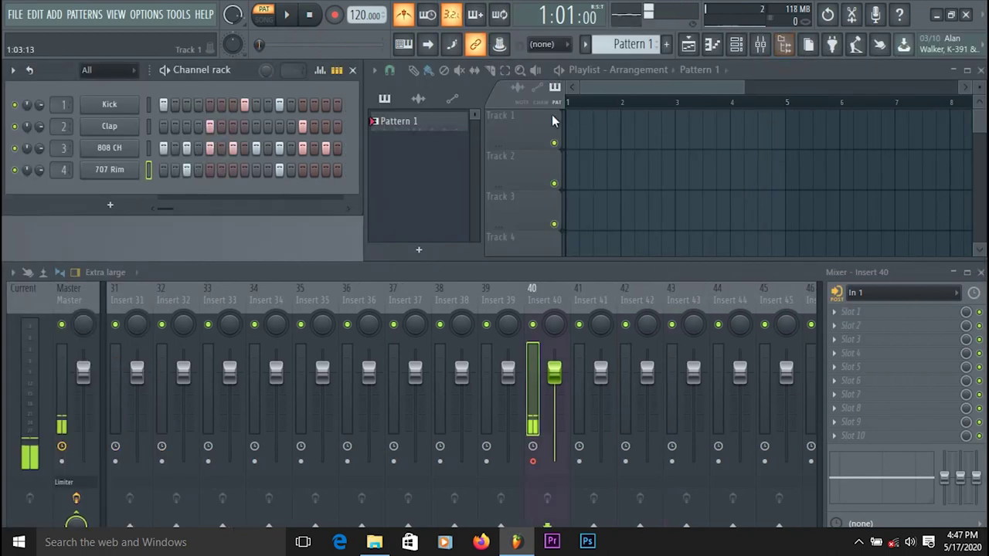
Rename Pattern 1 as "drum".
right_click(415, 124)
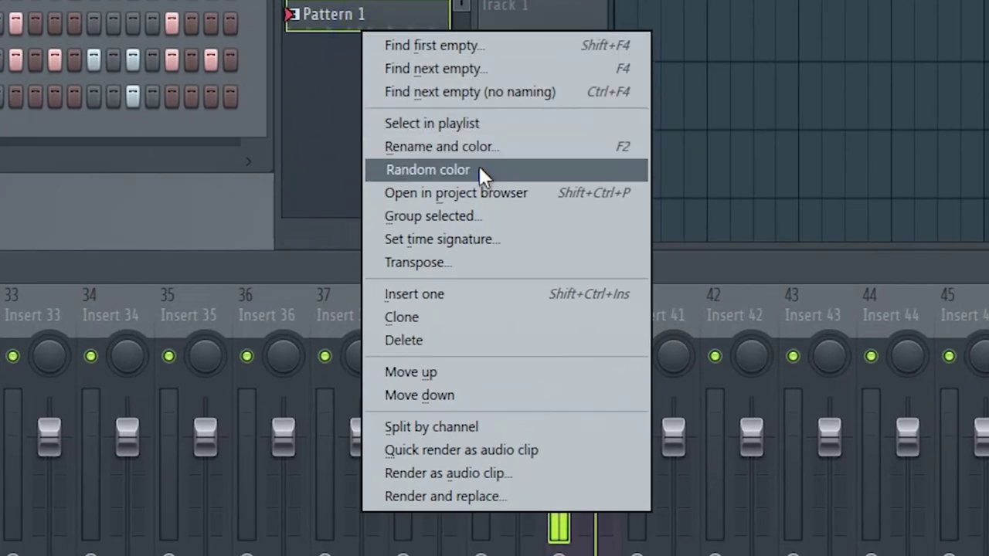
left_click(450, 148)
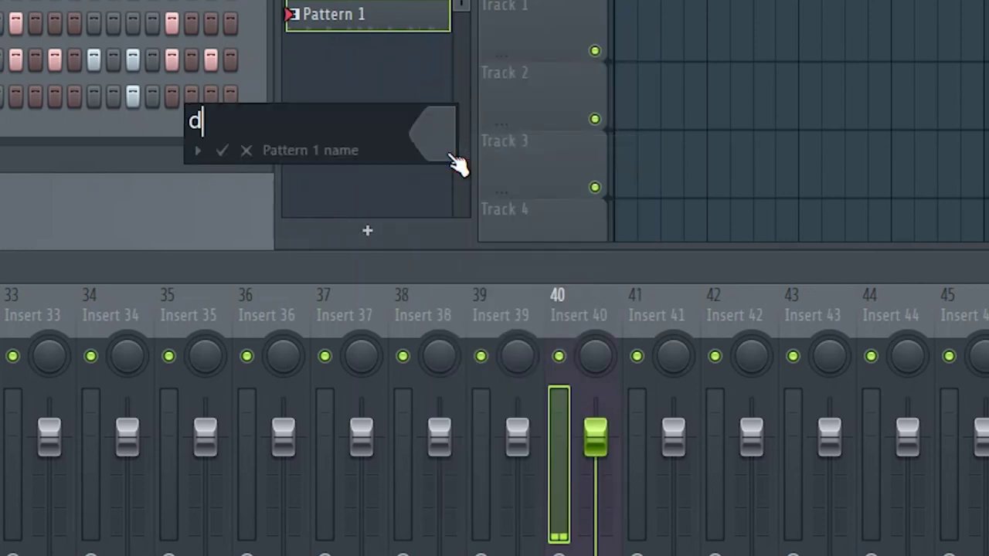
key("Return")
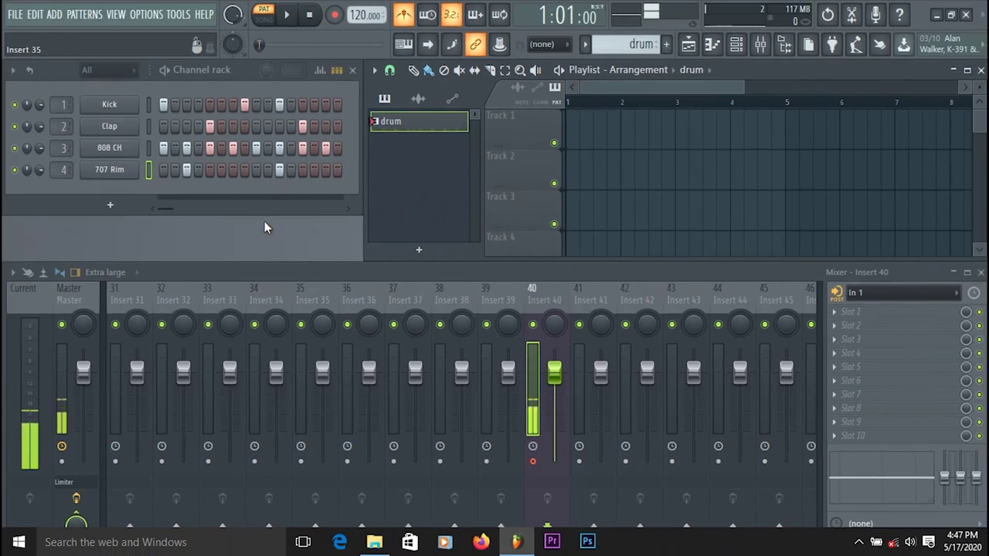
Add an FL Keys channel to the channel rack and reposition its plugin window higher up.
left_click(109, 206)
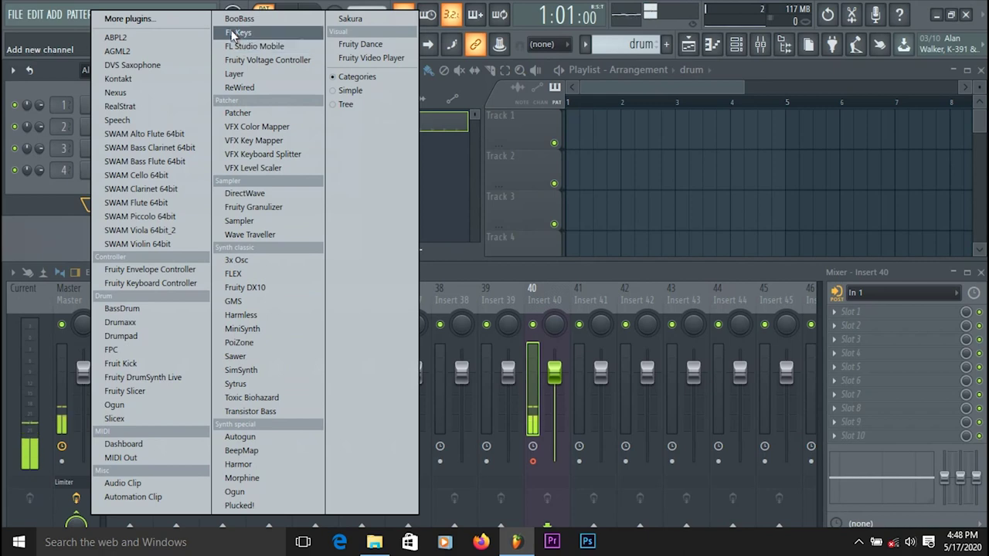
left_click(292, 34)
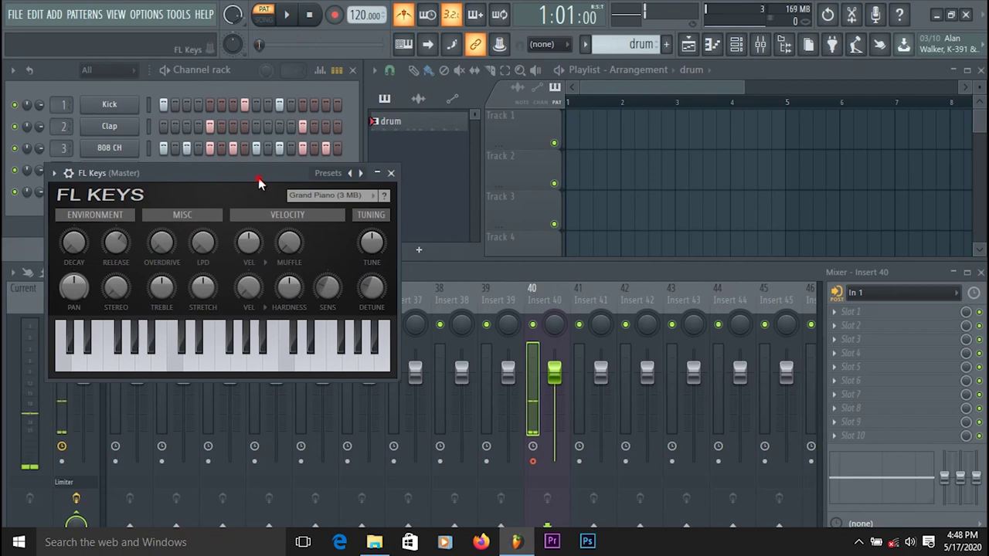
left_click_drag(258, 178, 288, 88)
Audition several notes on the FL Keys keyboard and close the plugin window.
left_click(232, 255)
left_click(279, 258)
left_click(347, 264)
left_click(246, 266)
left_click(180, 270)
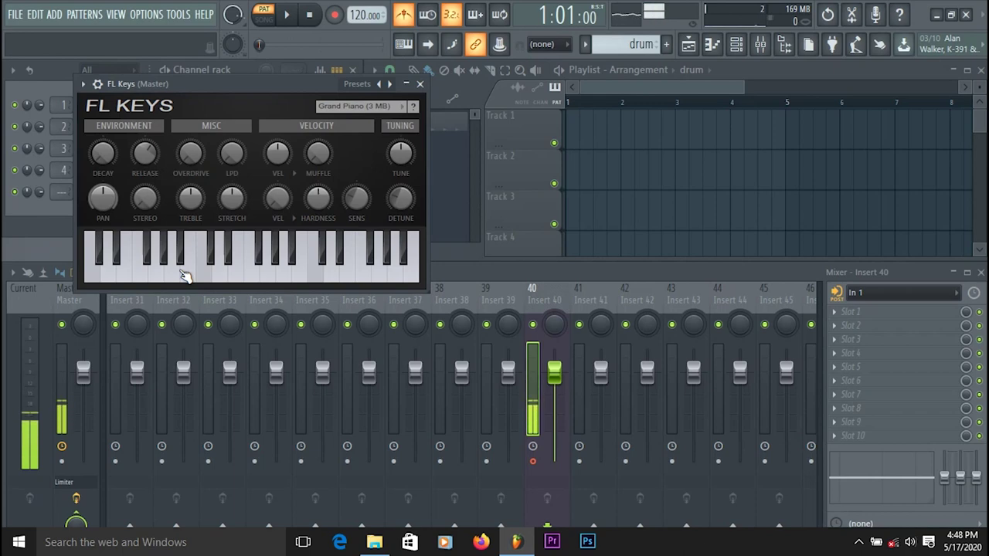
left_click(284, 98)
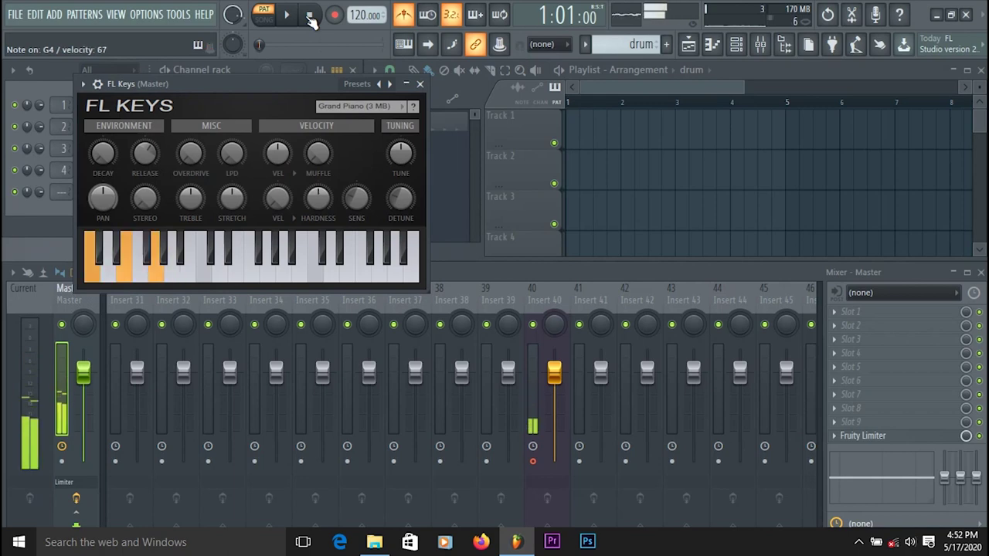
left_click(420, 84)
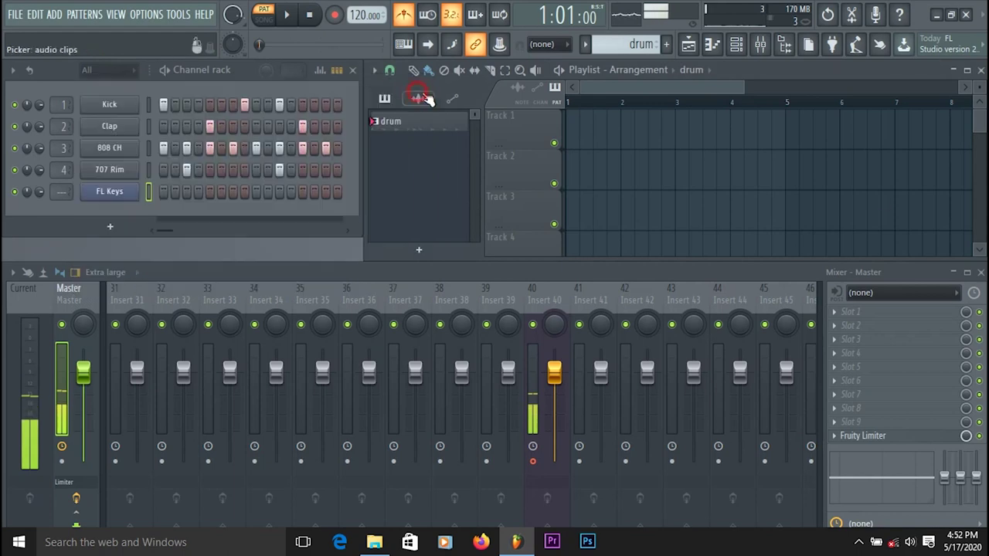
Create a second pattern and name it "chord piano".
left_click(433, 248)
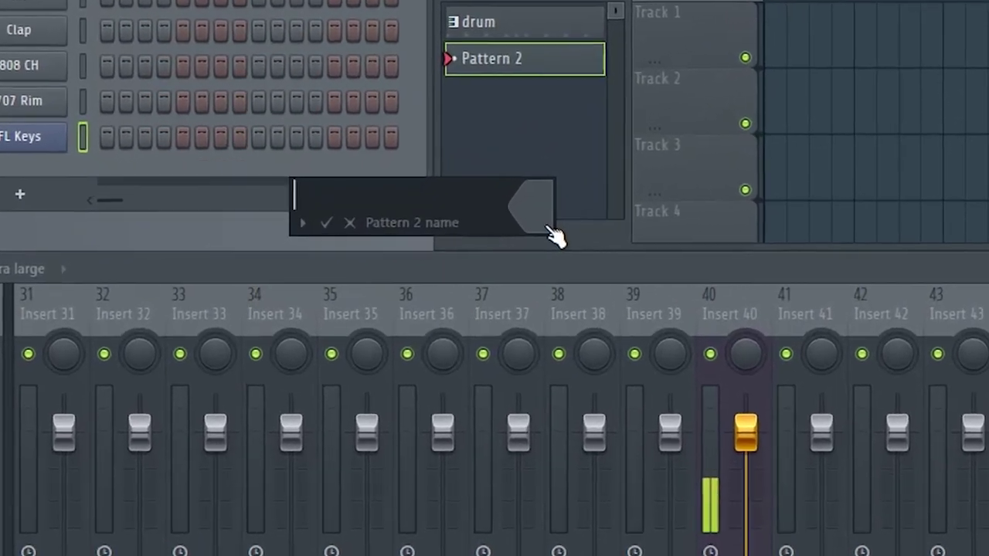
type("chord ")
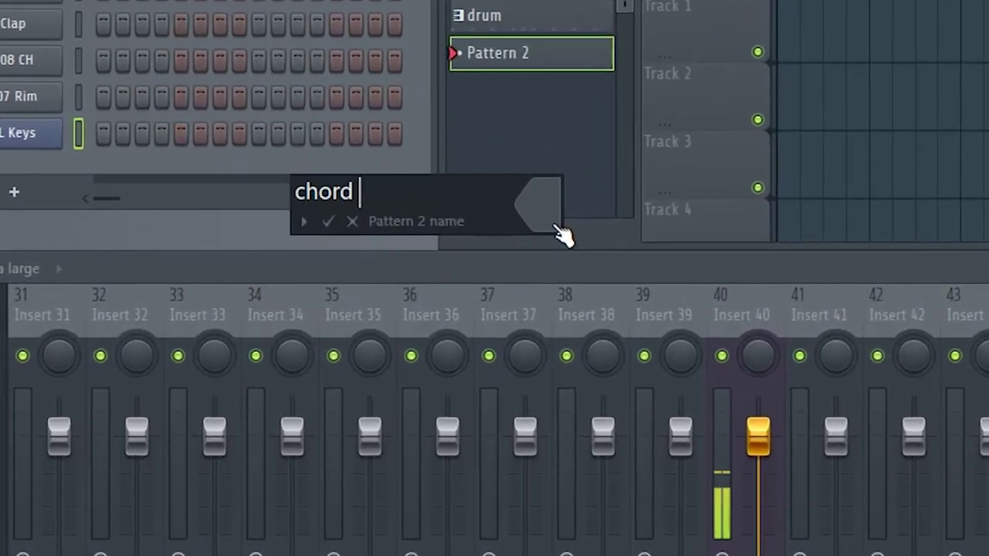
type("piano")
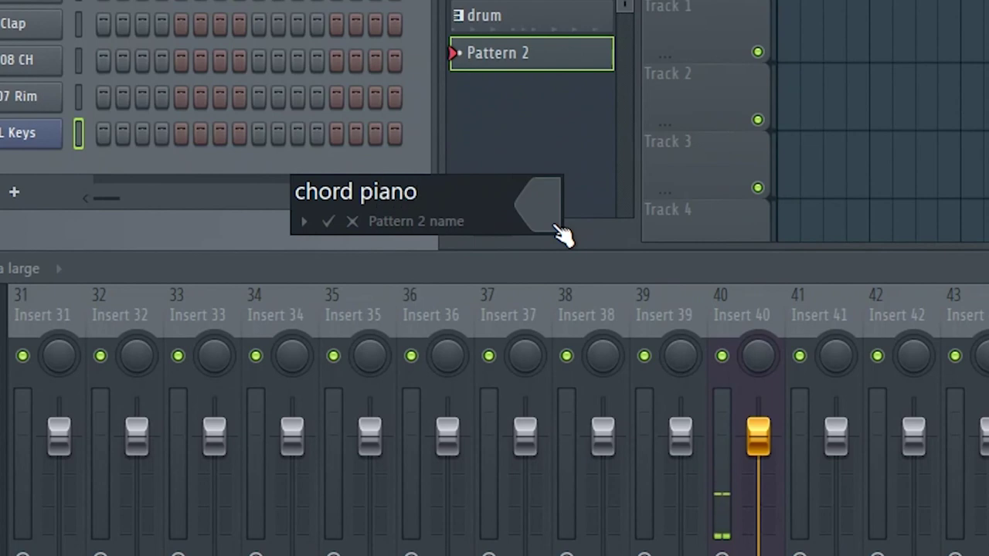
key("Return")
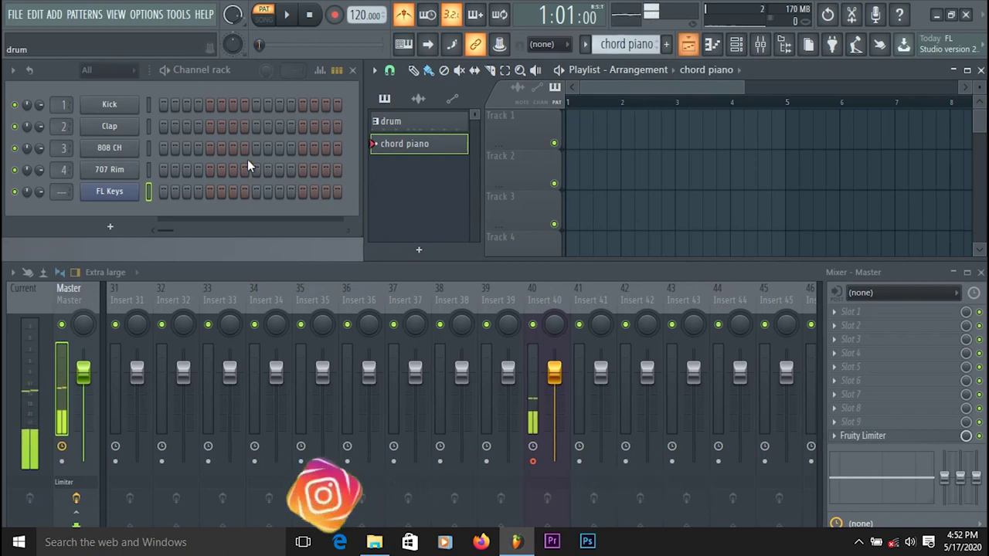
Open the piano roll for the FL Keys channel and choose the Minor chord stamp.
right_click(132, 192)
left_click(194, 193)
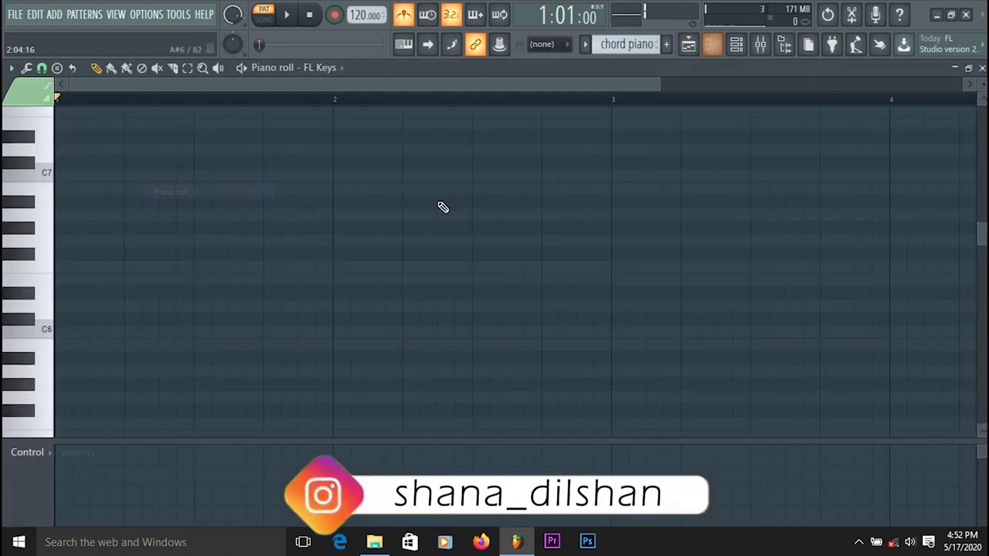
left_click_drag(680, 82, 966, 81)
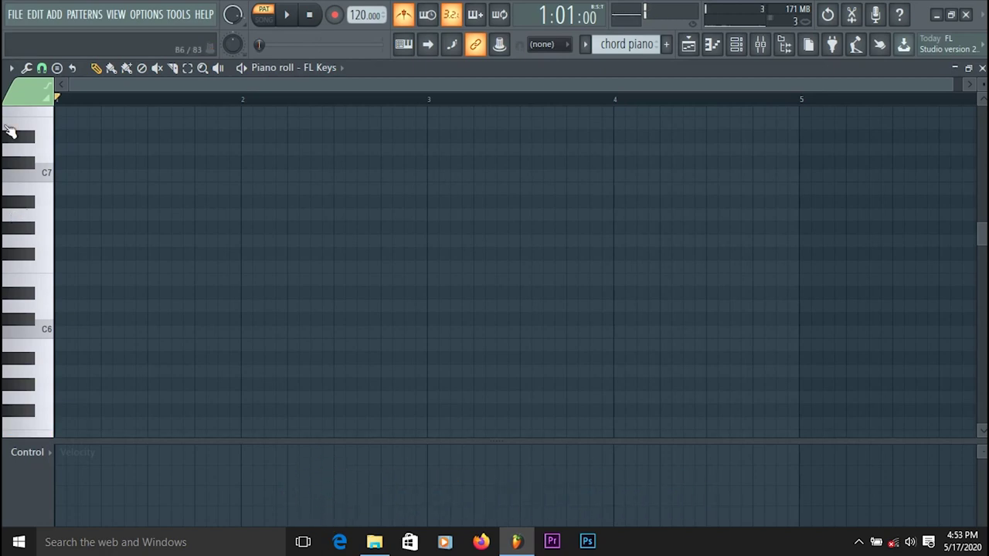
left_click(56, 68)
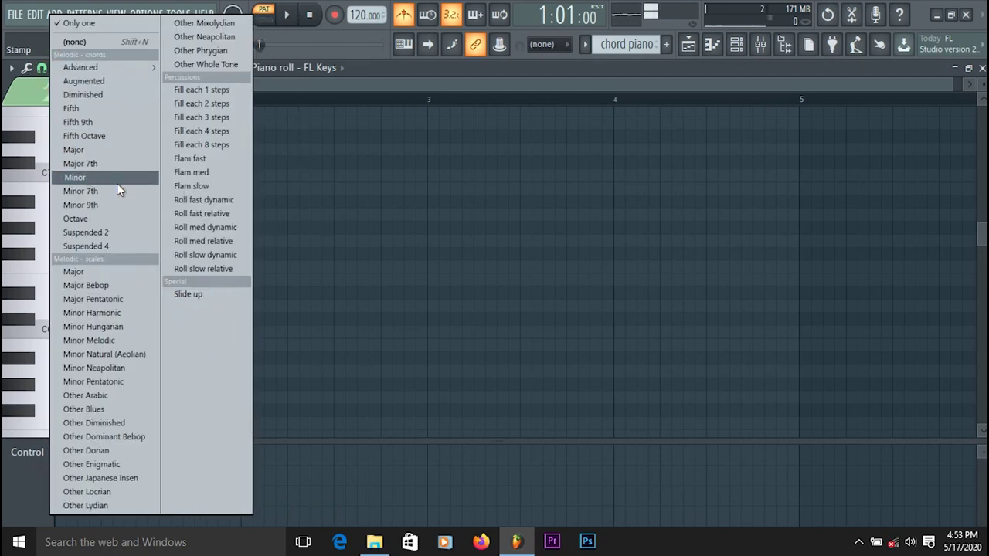
left_click(77, 178)
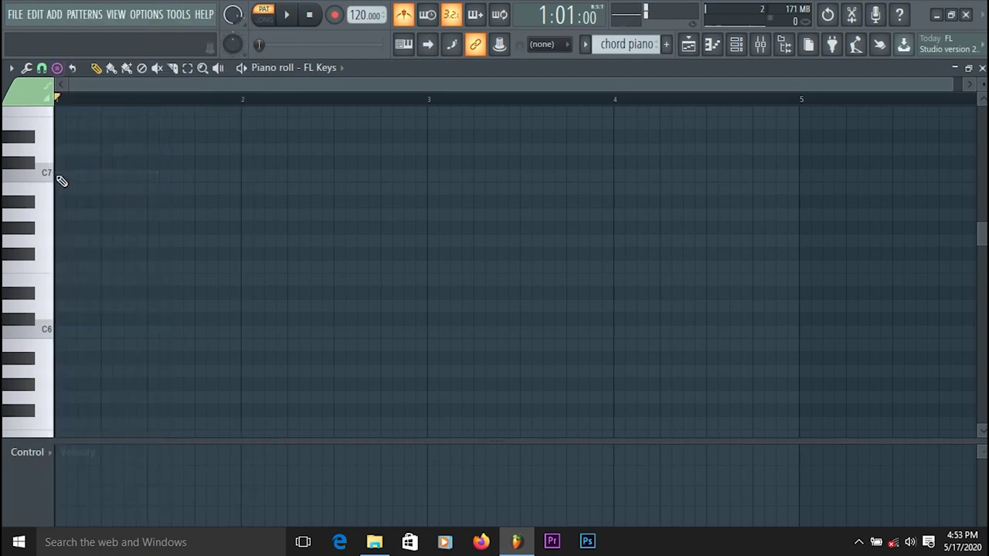
Audition the A5 and G5 keys on the piano roll keyboard.
scroll(28, 296, "up", 4)
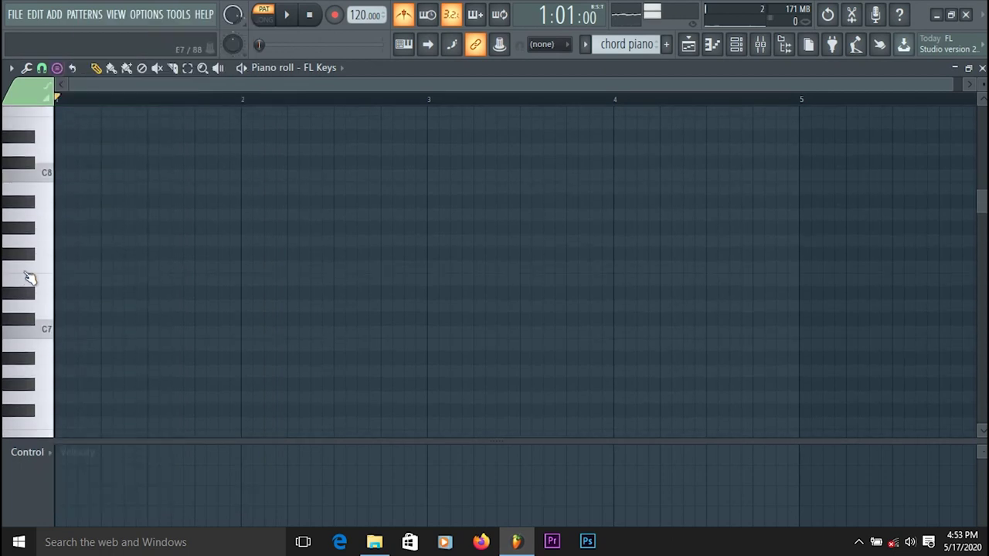
scroll(31, 181, "up", 1)
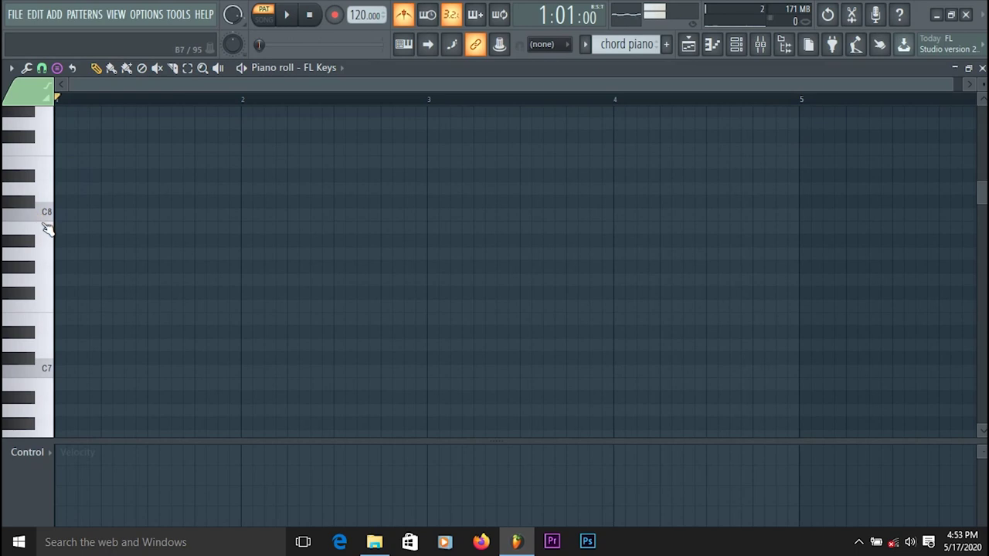
scroll(39, 235, "down", 10)
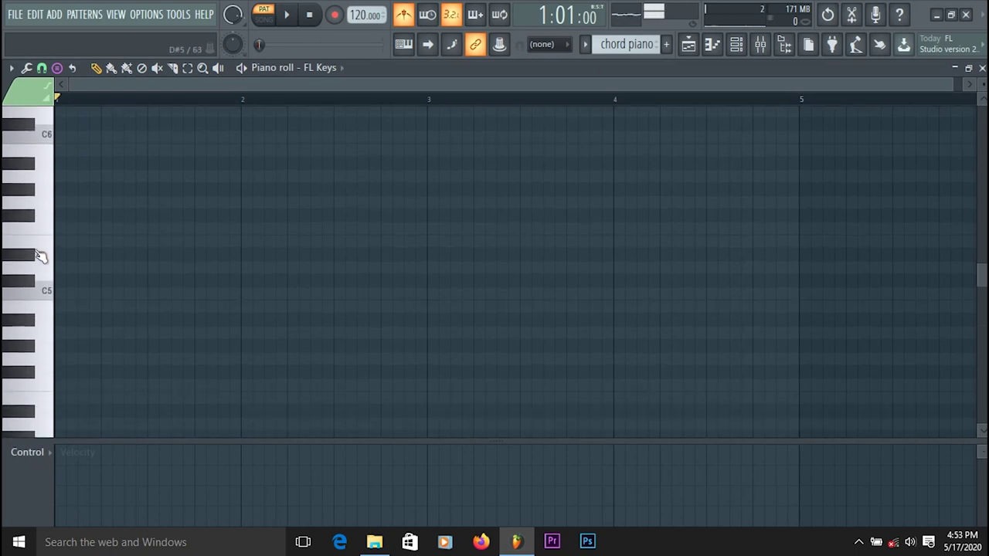
left_click(48, 178)
left_click(48, 203)
left_click(49, 179)
left_click(47, 177)
left_click(48, 203)
left_click(49, 180)
left_click(47, 180)
left_click(45, 180)
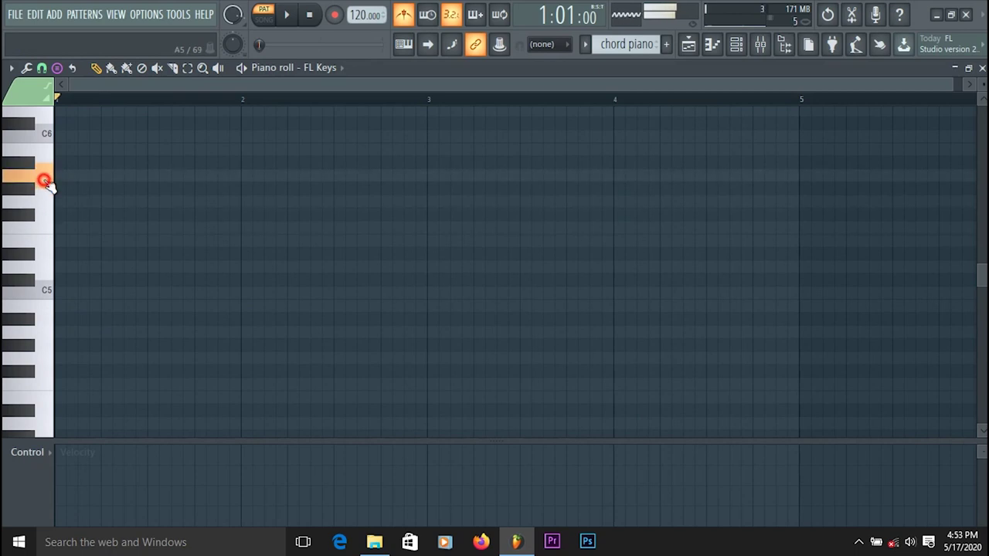
Stamp a minor chord with its root on A5 at the start of bar 1.
key("ctrl+v")
scroll(116, 198, "up", 3)
scroll(116, 199, "up", 2)
scroll(129, 278, "down", 4)
scroll(123, 255, "down", 2)
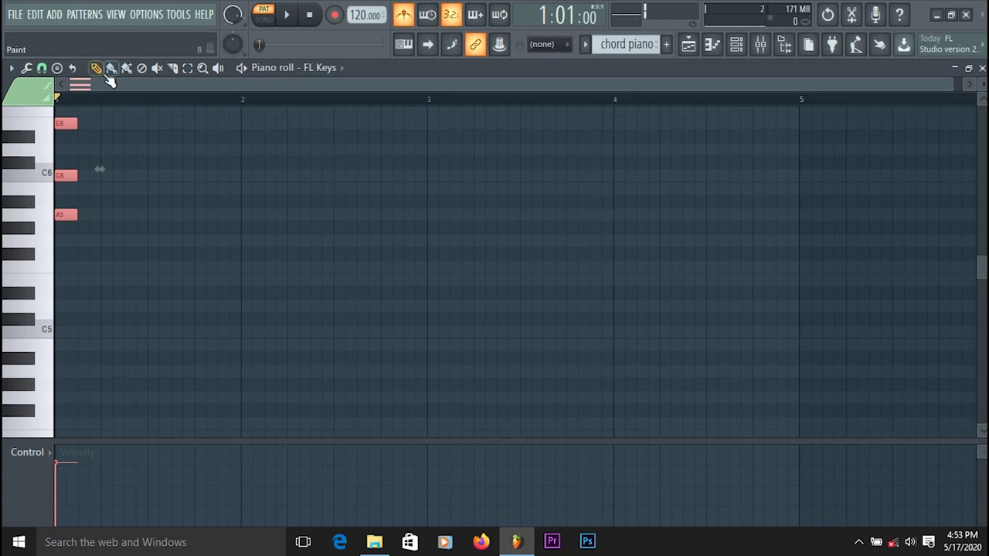
Stamp a Major chord with its root on C5 at beat 2 of bar 1.
left_click(57, 68)
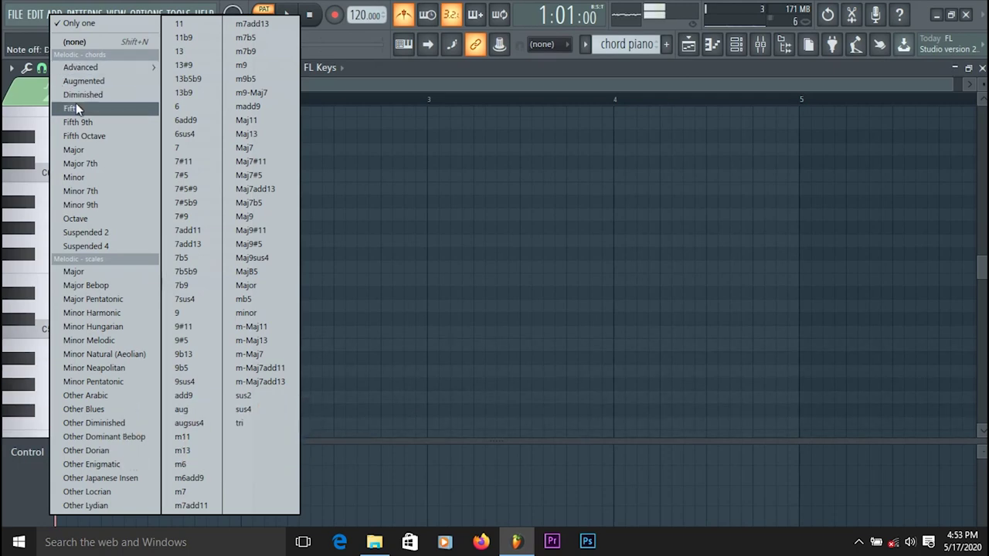
left_click(104, 155)
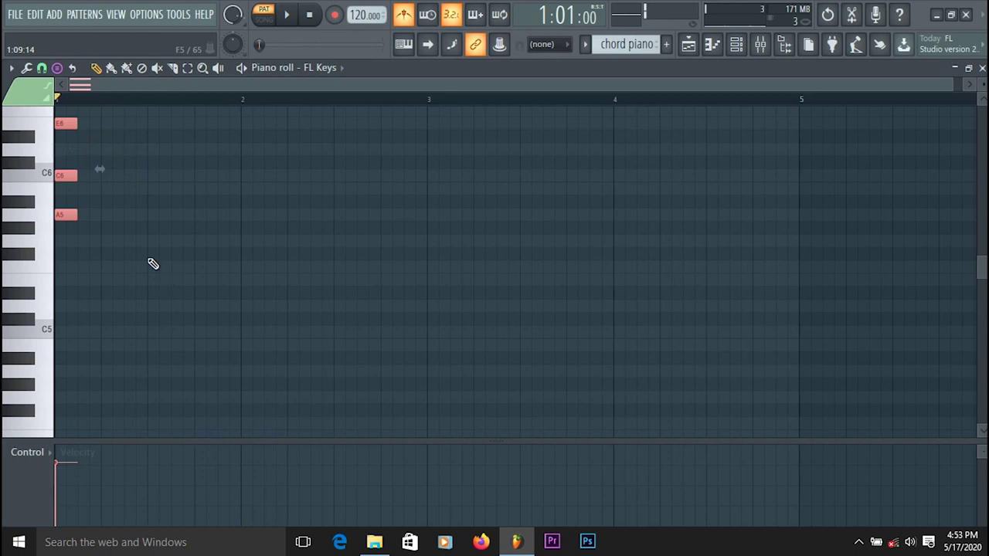
left_click(112, 334)
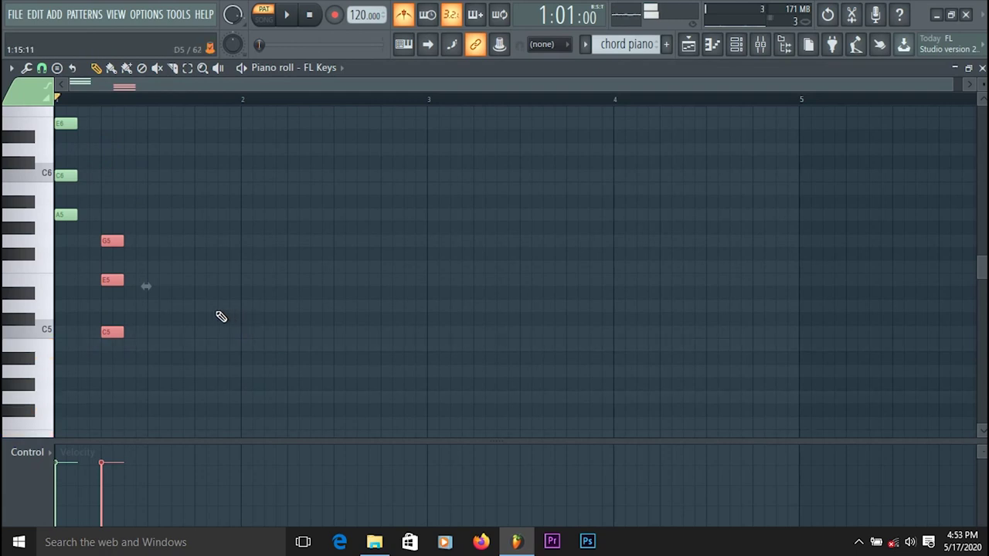
Stamp a Minor chord with its root on E5 at beat 3 of bar 1 and deselect it.
left_click(43, 68)
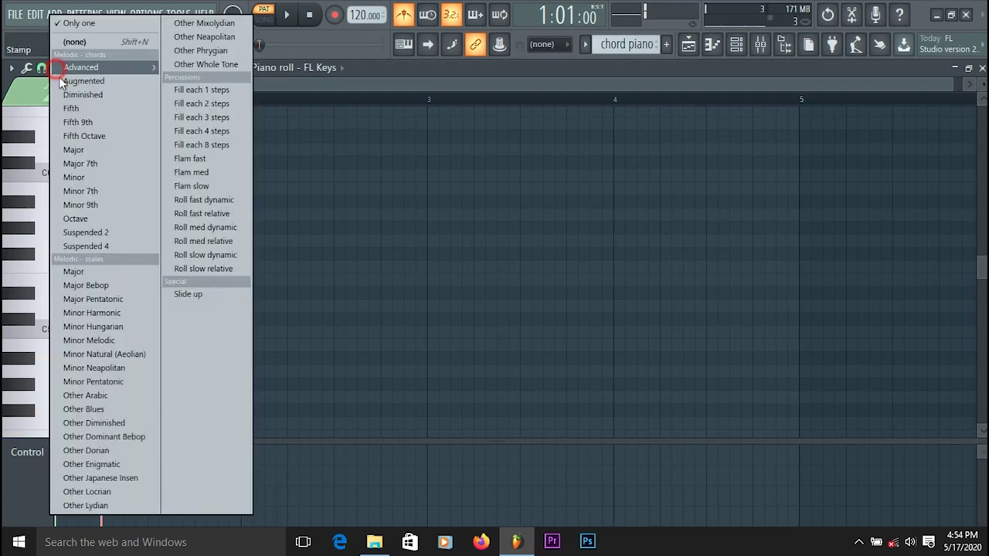
left_click(99, 189)
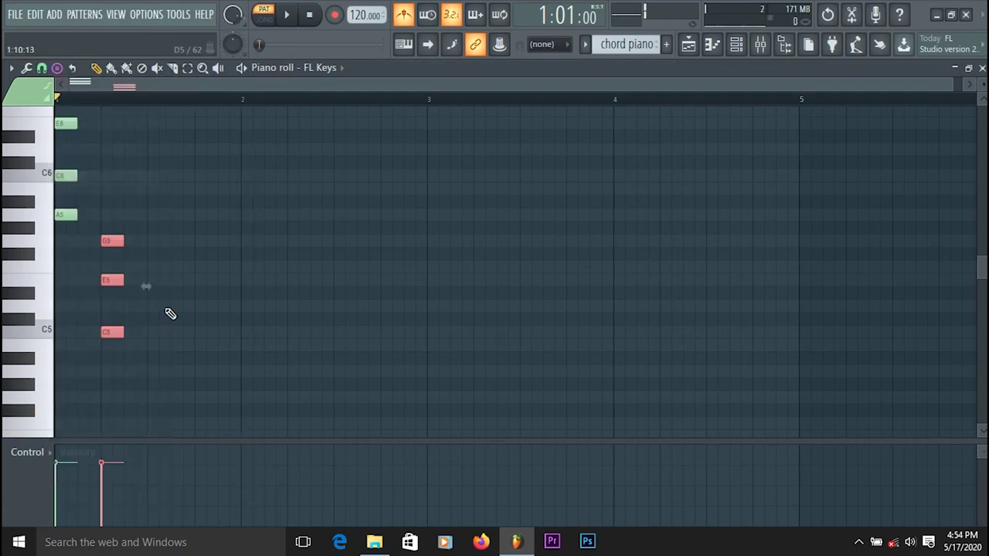
left_click(165, 308)
left_click_drag(165, 307, 160, 281)
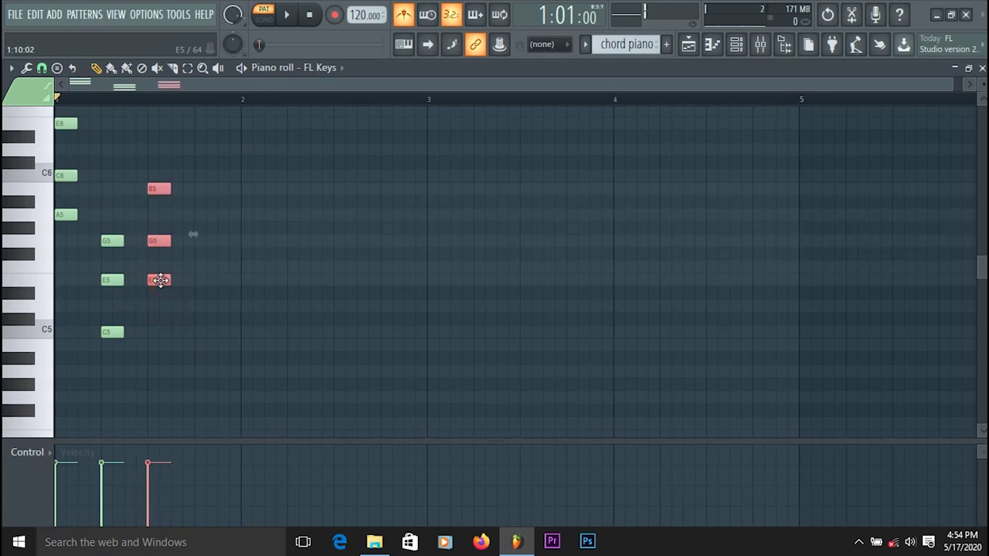
left_click(216, 278)
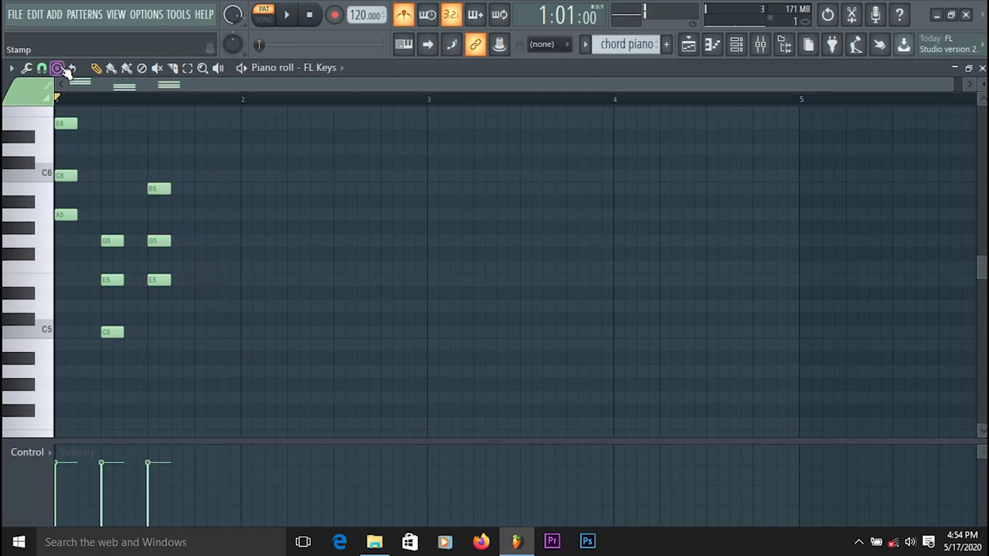
Stamp a Minor chord with its root on D5 at beat 4 of bar 1 and briefly play the pattern.
left_click(58, 68)
left_click(77, 177)
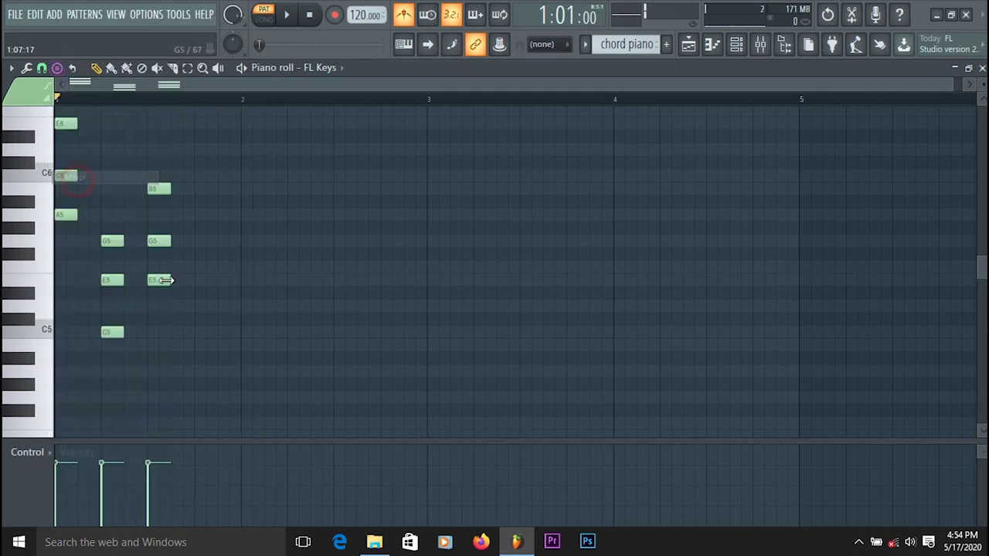
left_click(207, 318)
left_click_drag(206, 318, 208, 301)
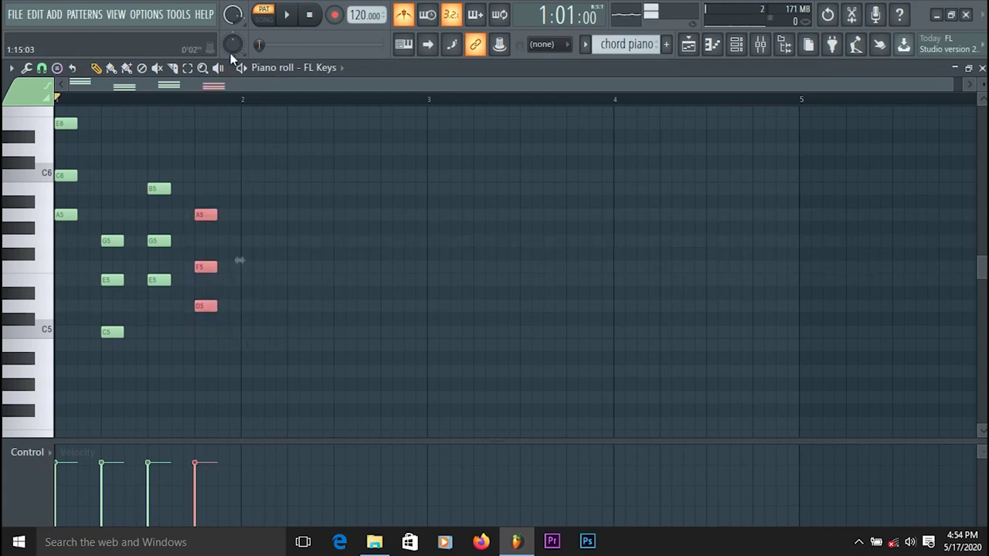
left_click(291, 21)
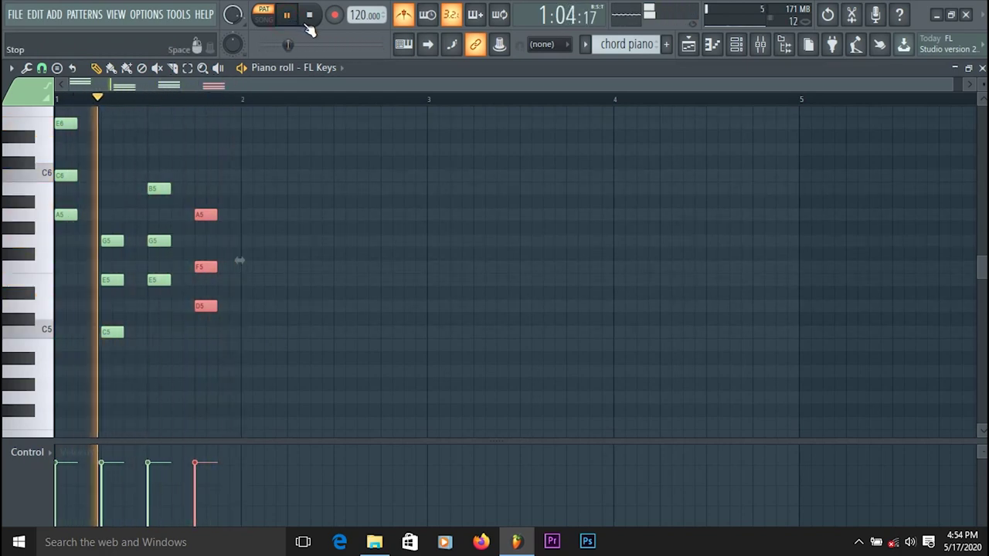
left_click(312, 22)
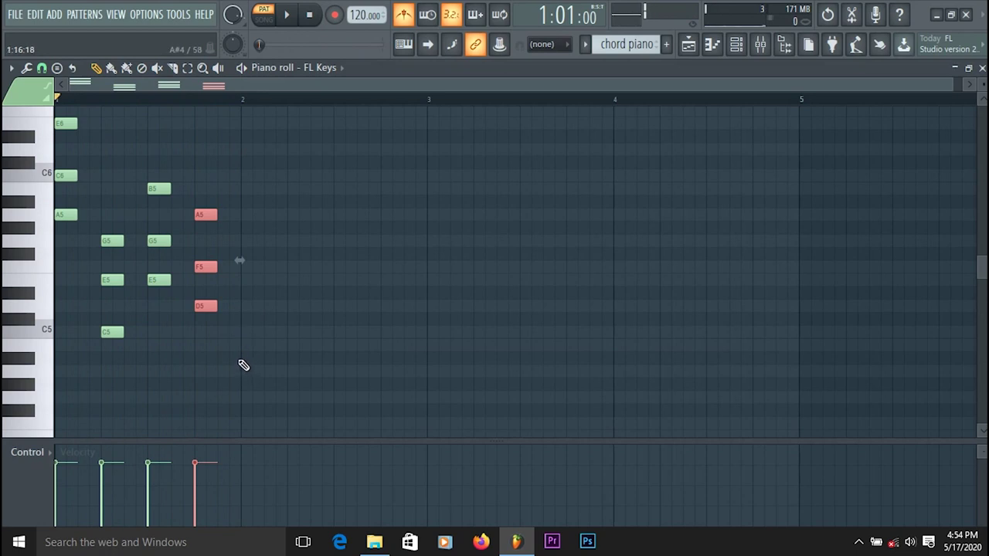
Space the last three chords two beats apart, starting at beat 3 of bar 1, and play the pattern.
left_click_drag(236, 363, 95, 154)
left_click_drag(112, 240, 158, 239)
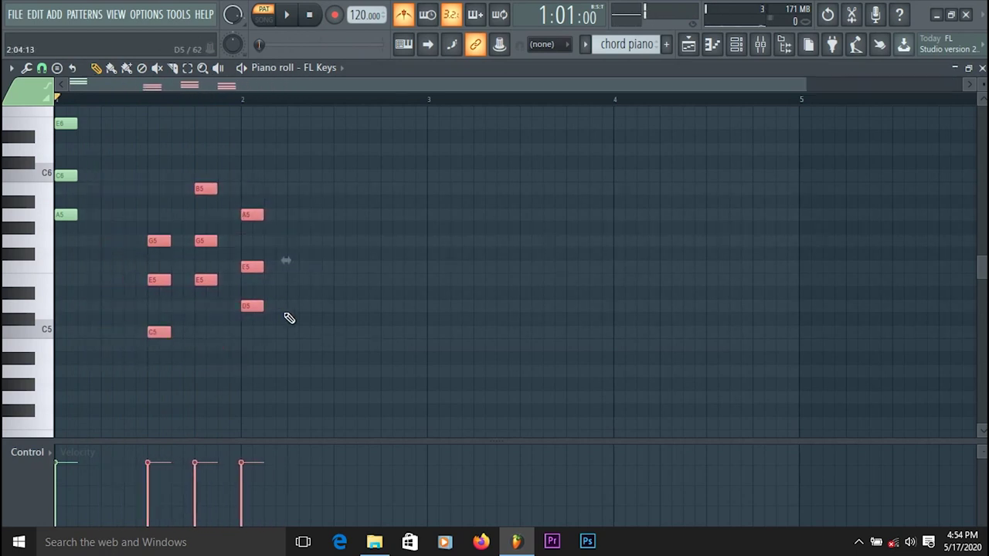
left_click(287, 338)
left_click_drag(281, 335, 210, 171)
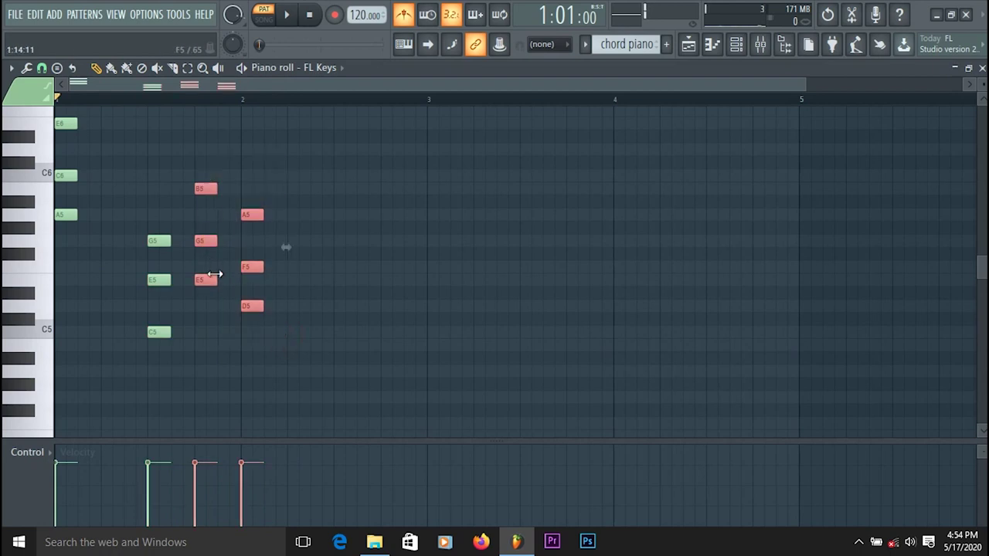
left_click_drag(208, 280, 252, 278)
left_click(326, 348)
left_click_drag(327, 348, 336, 216)
key("space")
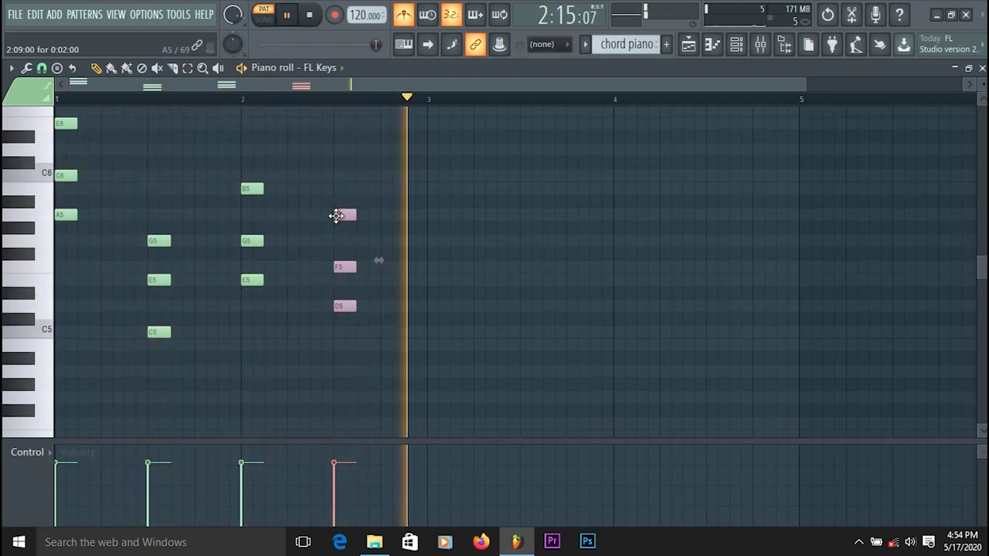
key("space")
Select all four chords, lengthen their notes to about seven steps each, and play the pattern.
left_click_drag(431, 409, 50, 101)
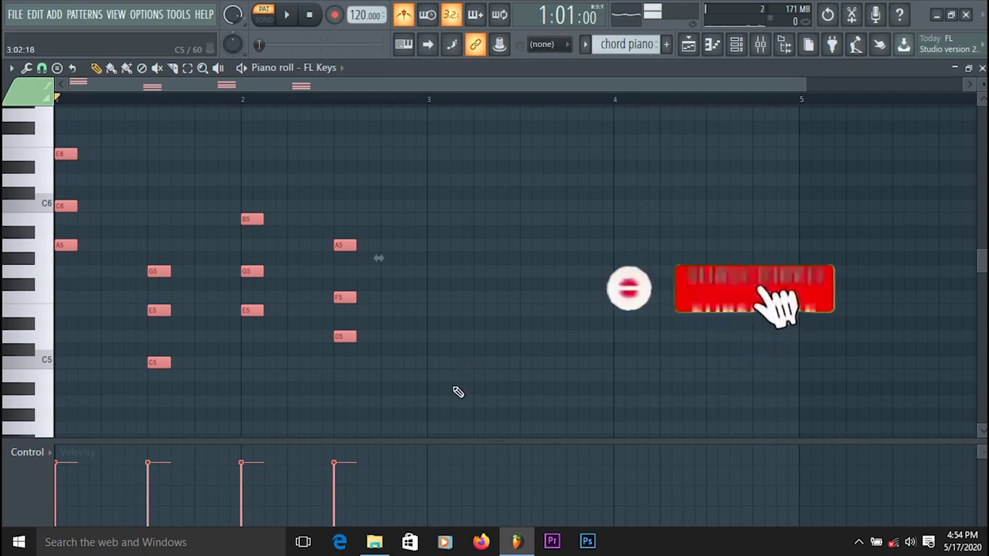
left_click_drag(78, 154, 131, 152)
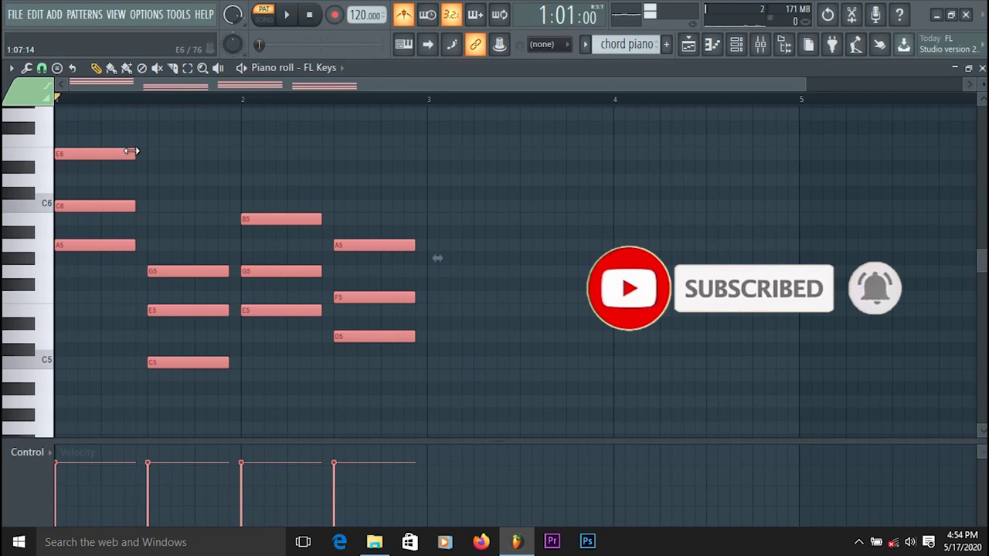
key("space")
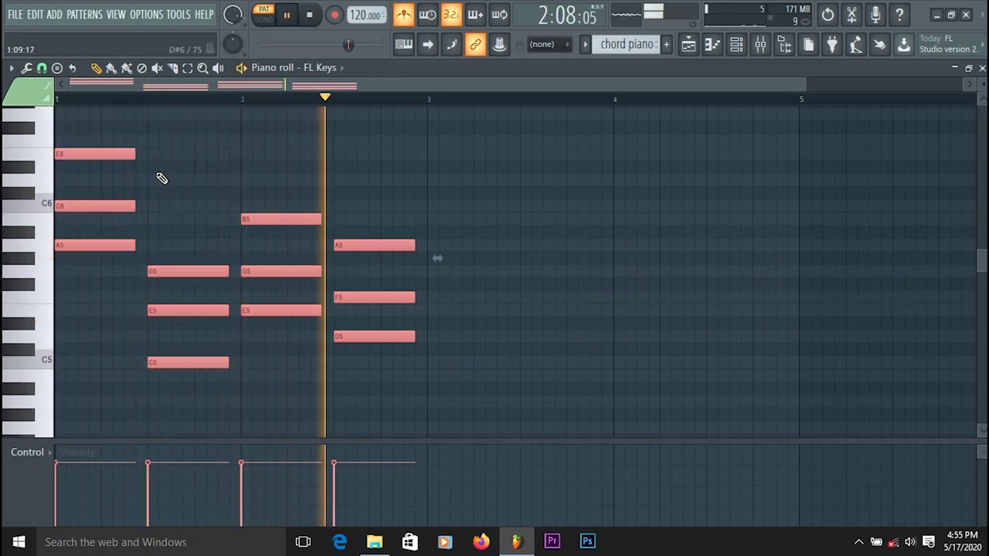
left_click(313, 16)
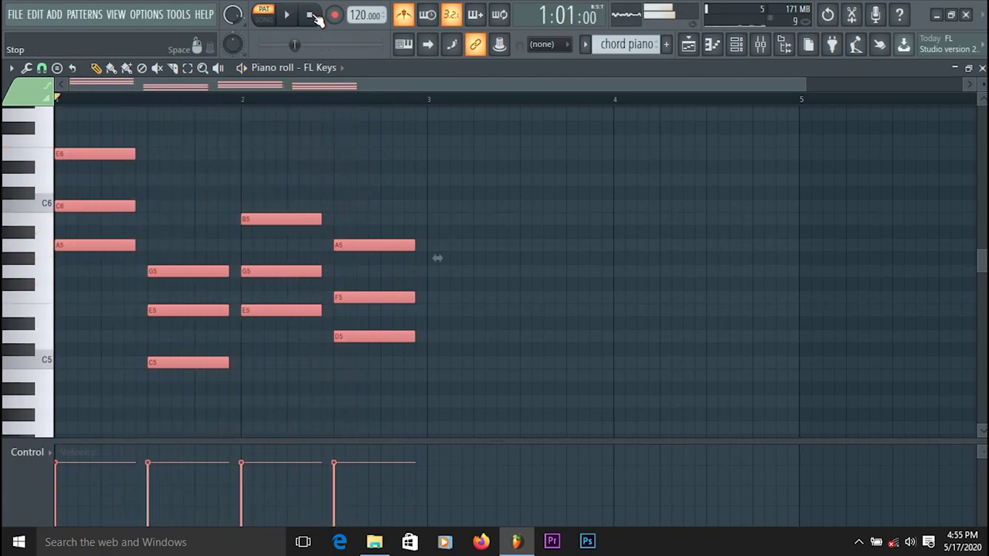
Show the playlist maximized and fill Track 1 with the drum pattern across bars 1 to 6.
left_click(690, 47)
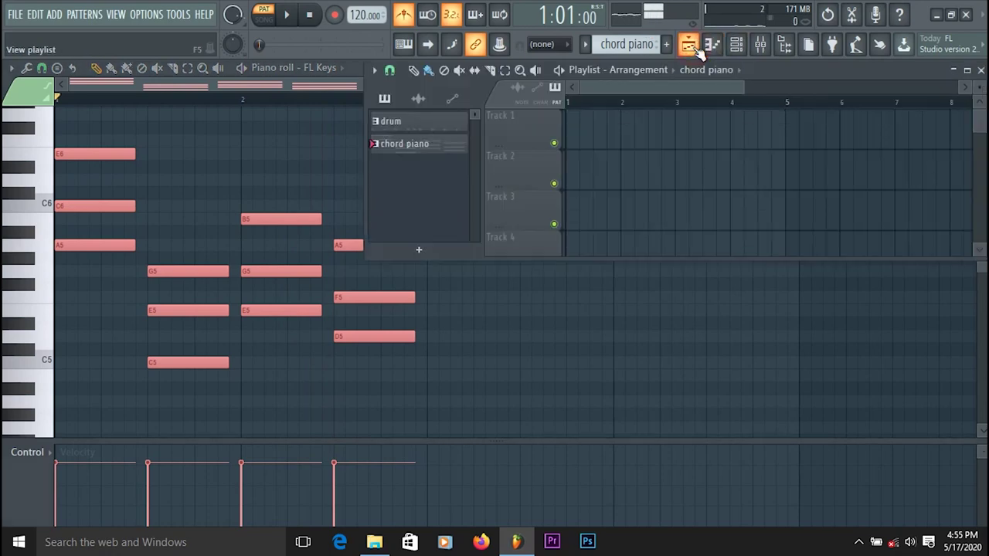
left_click(966, 72)
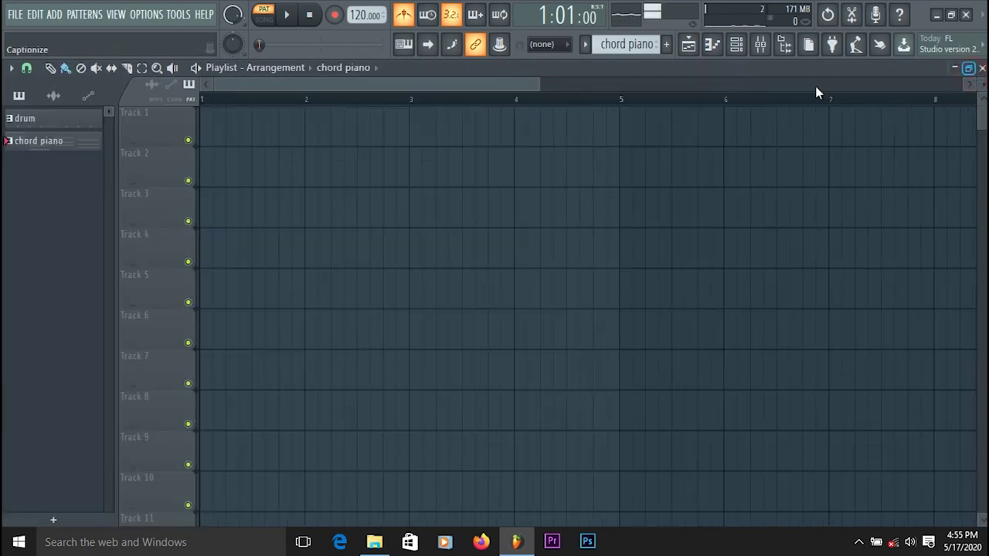
left_click(60, 124)
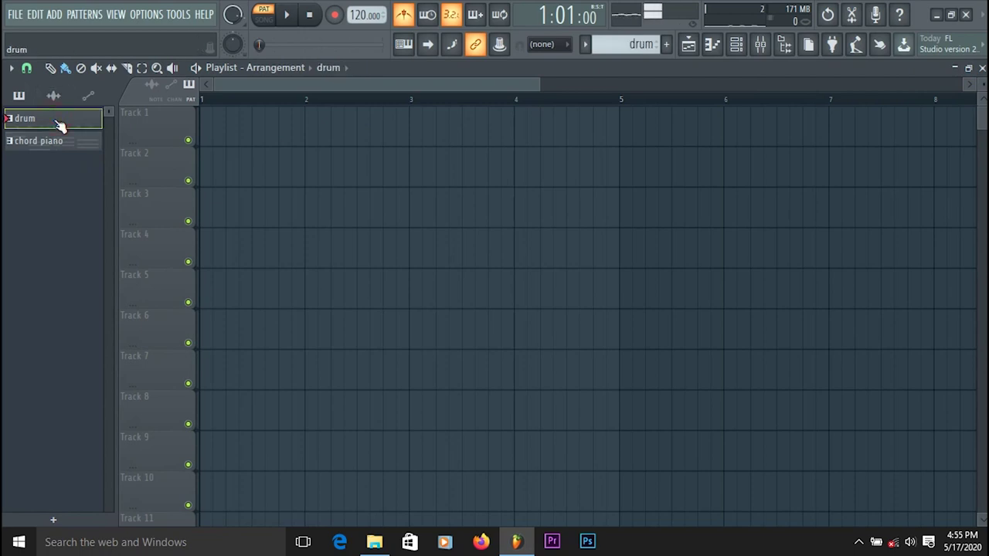
left_click(207, 138)
left_click_drag(312, 136, 806, 132)
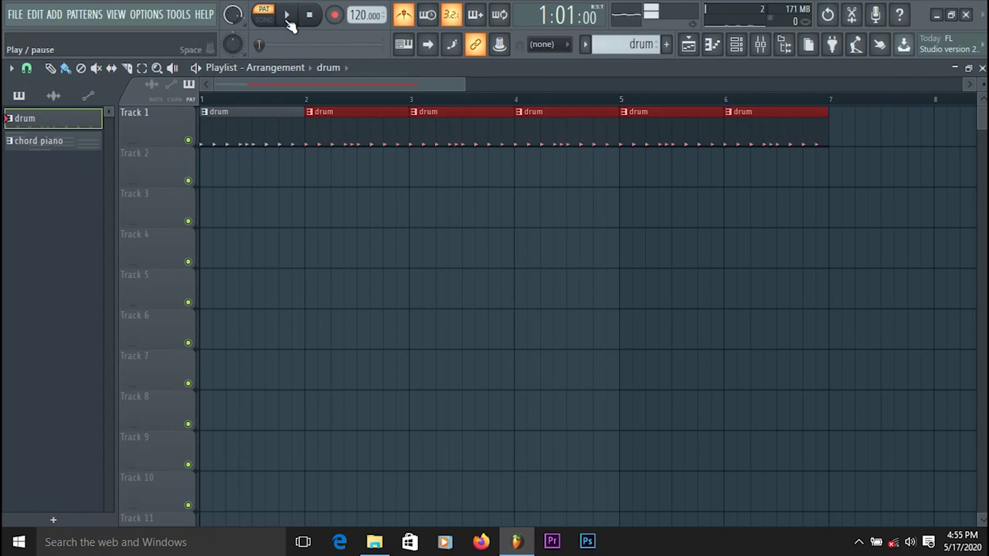
Switch playback to song mode and play the drum arrangement briefly.
left_click(272, 21)
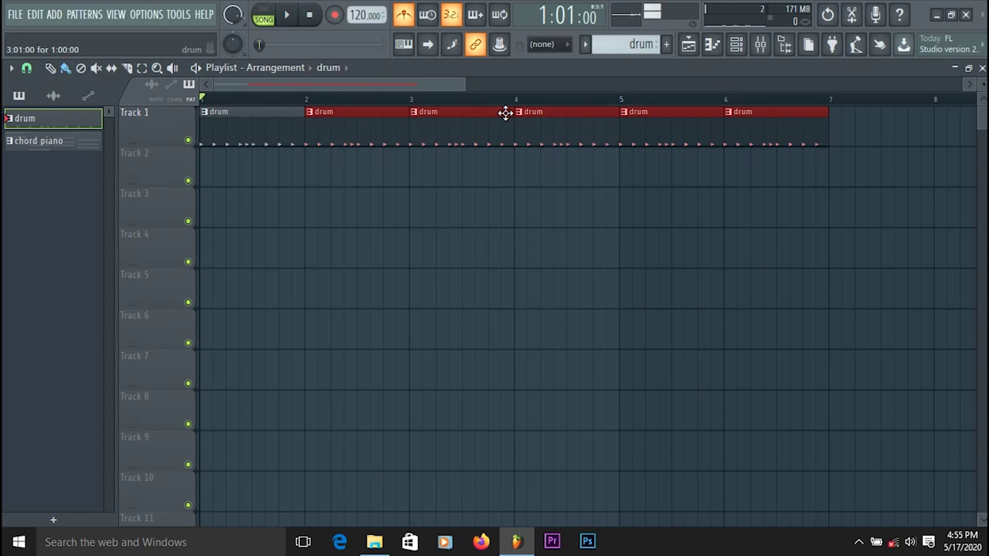
left_click(291, 17)
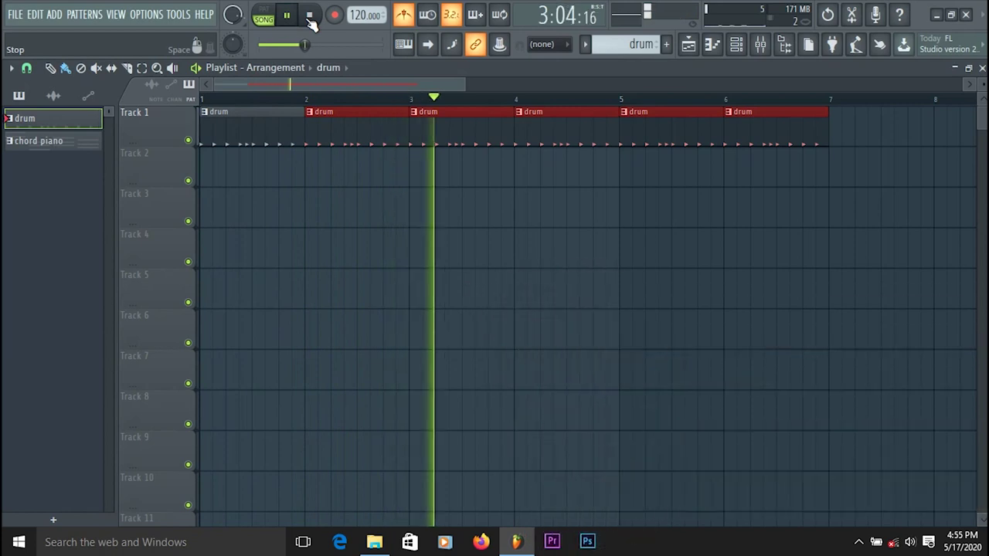
left_click(310, 16)
Fill Track 2 with the chord piano pattern across bars 1 to 4 and play the arrangement.
left_click(60, 144)
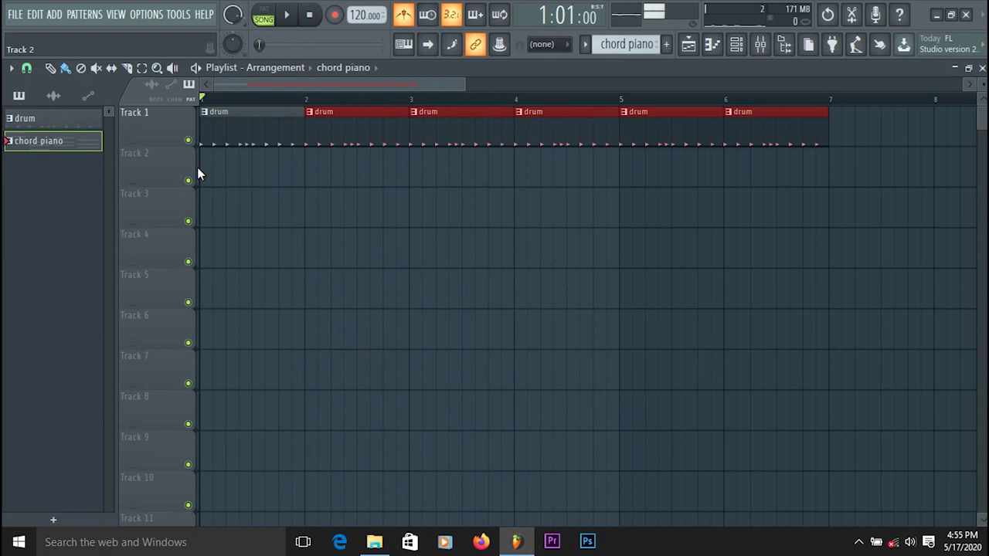
left_click_drag(210, 177, 468, 199)
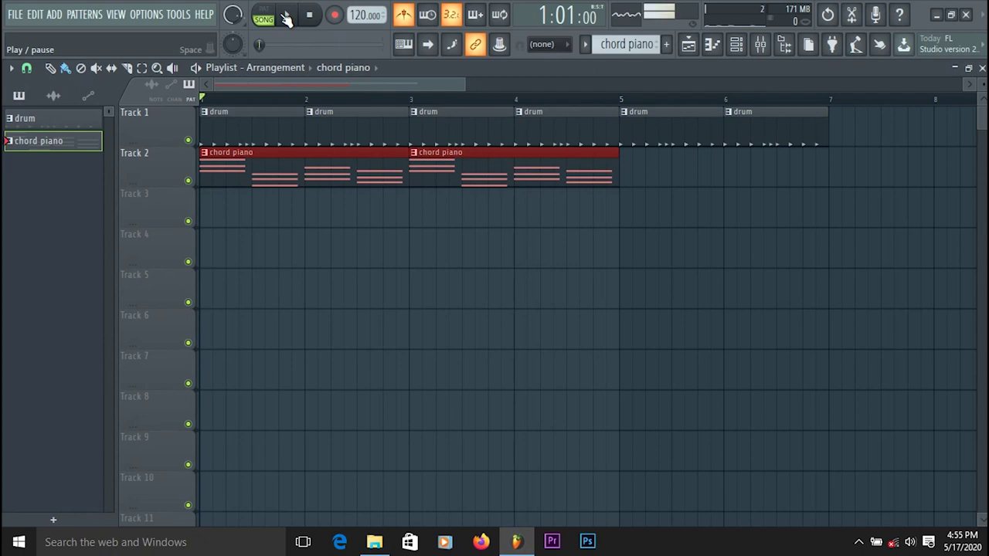
left_click(286, 17)
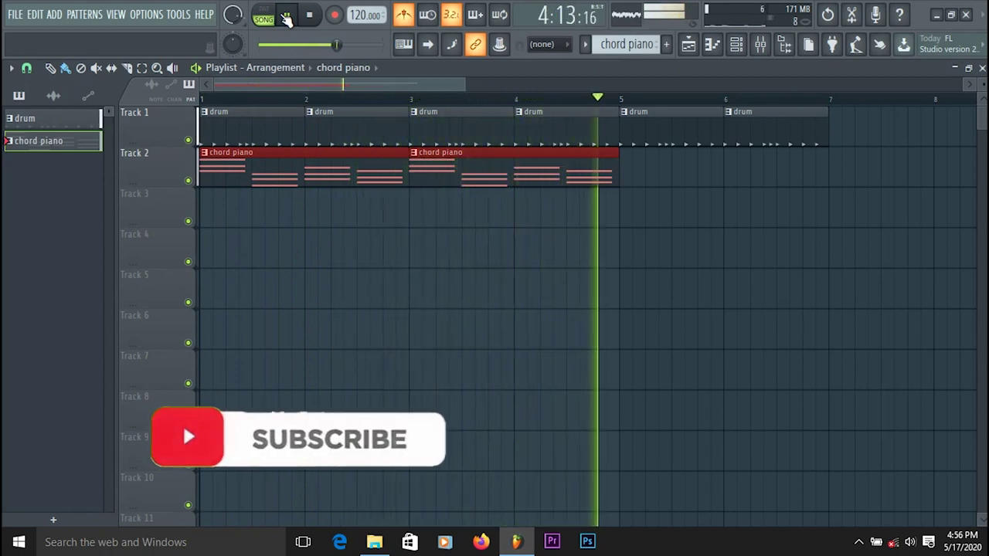
left_click(310, 15)
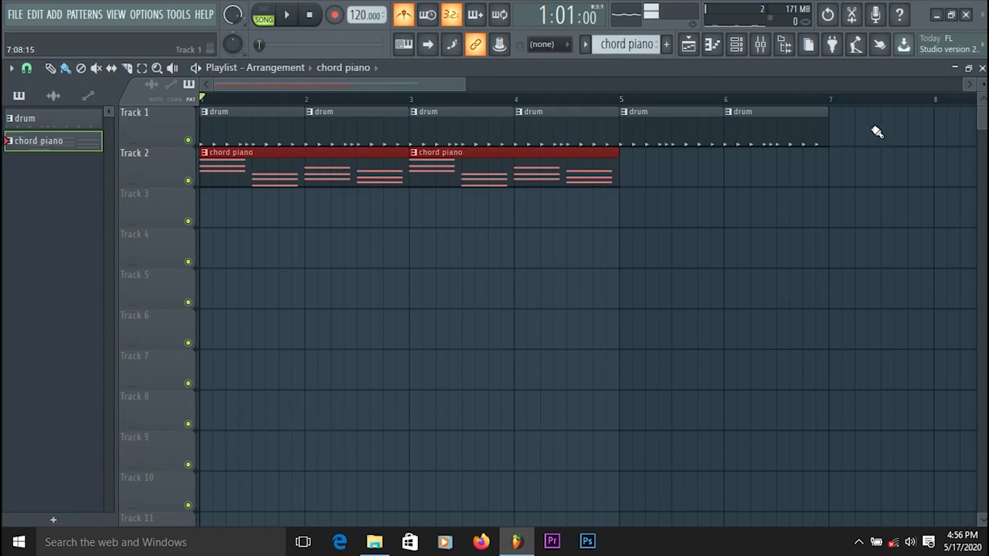
Create a new pattern named bass and close the playlist and piano roll.
left_click(52, 522)
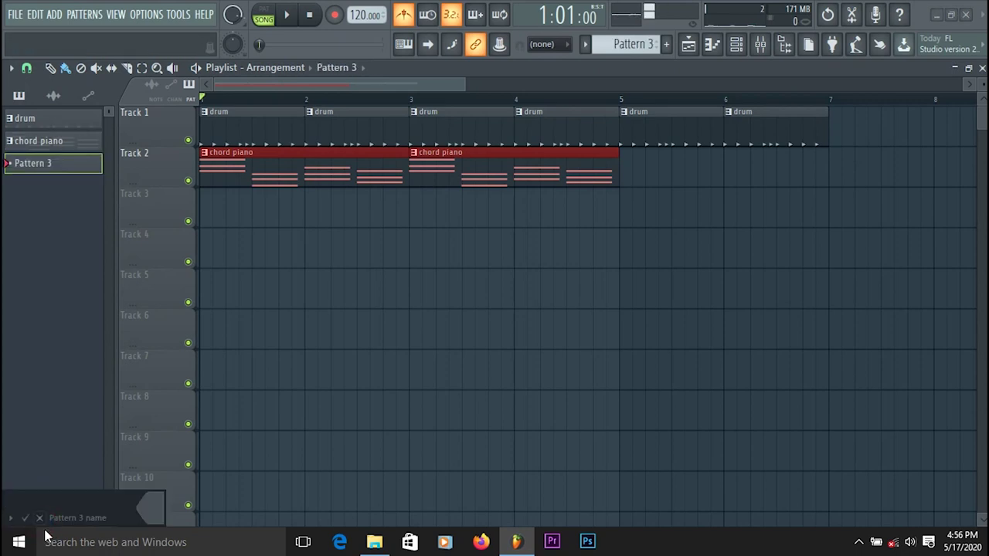
key("Return")
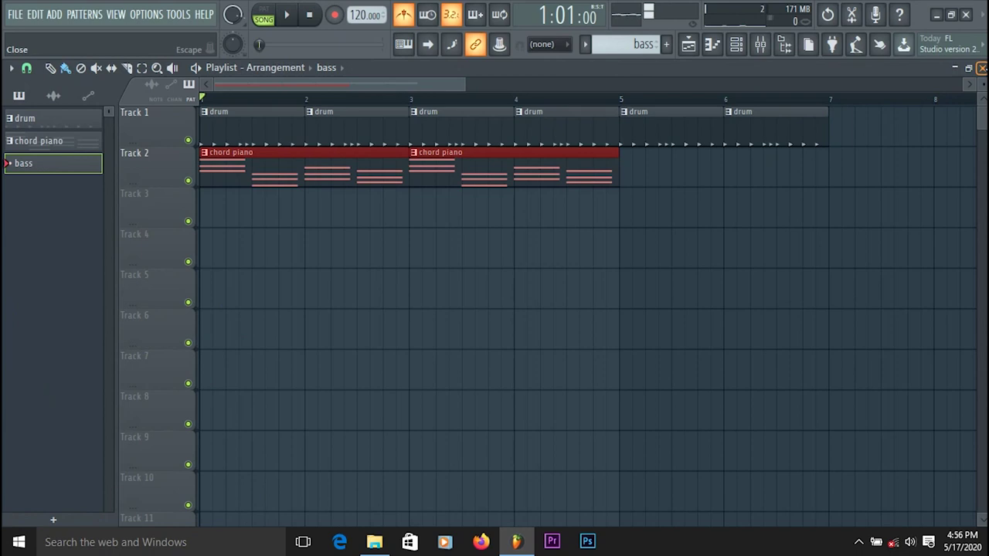
left_click(982, 68)
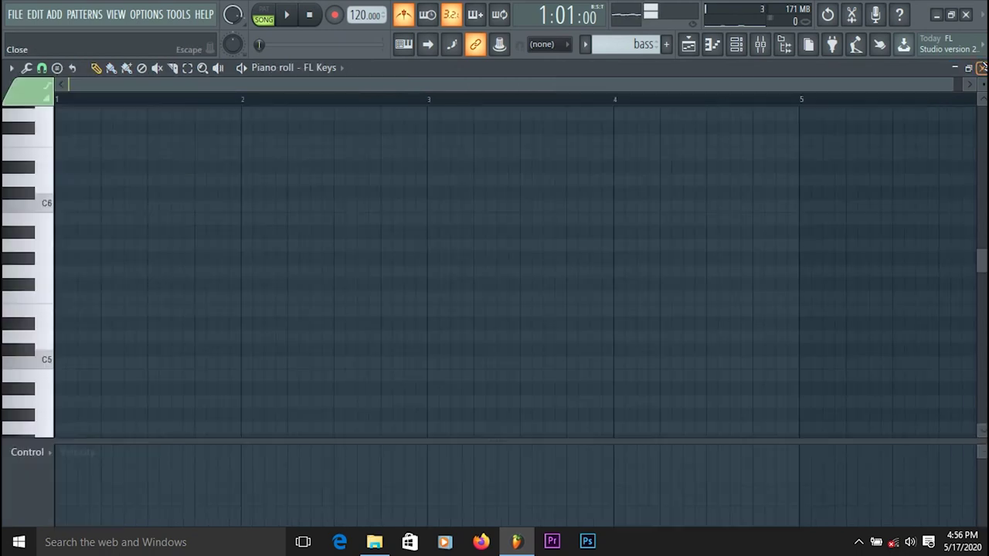
left_click(982, 68)
Add a BooBass channel, raise its Bass to near maximum and its Treble to about three quarters, and close the plugin.
left_click(133, 228)
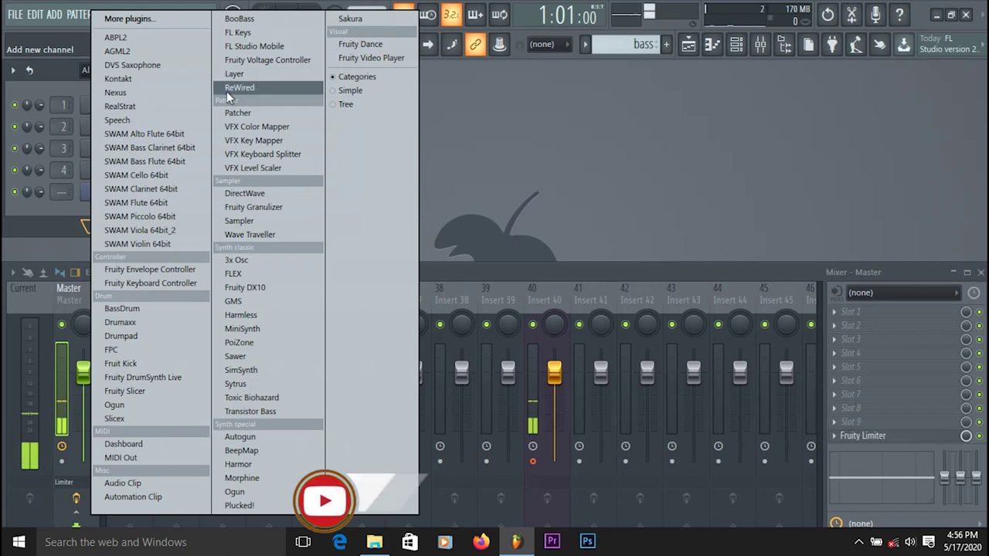
left_click(221, 24)
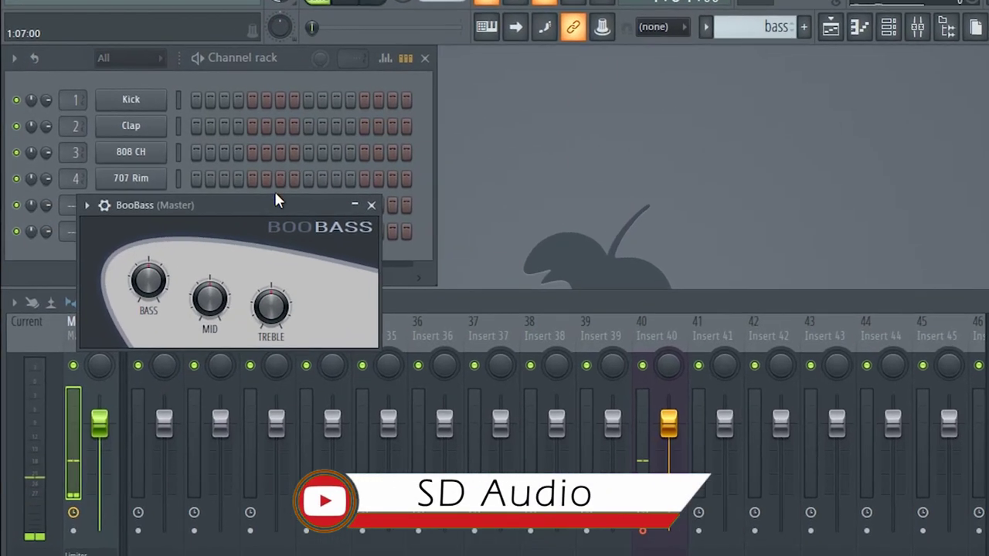
left_click_drag(212, 178, 219, 138)
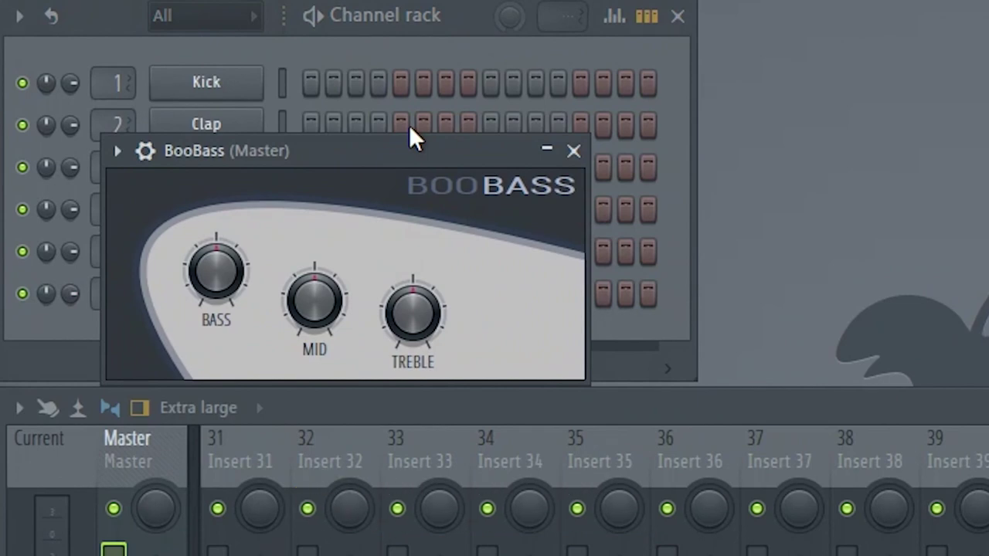
left_click_drag(221, 253, 221, 193)
left_click_drag(423, 286, 422, 244)
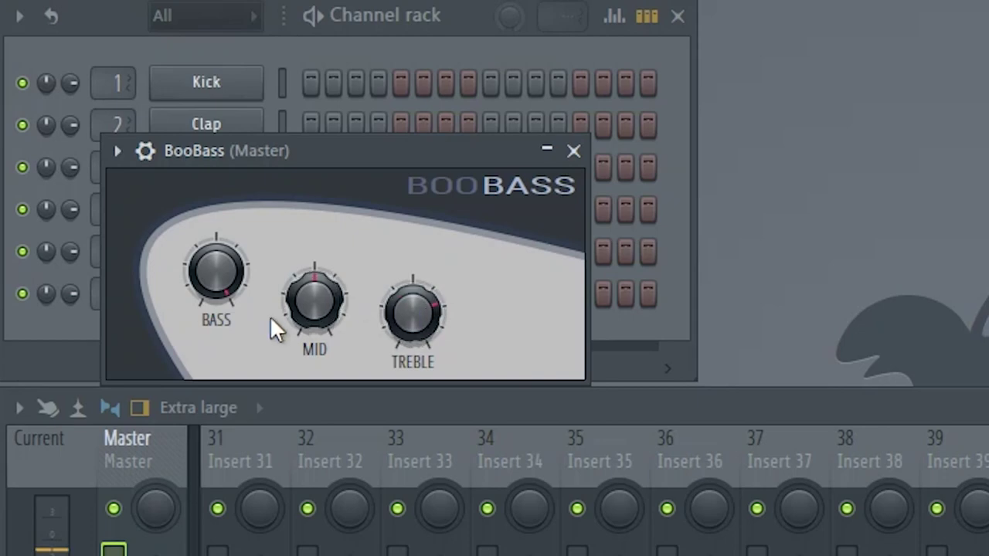
left_click(576, 150)
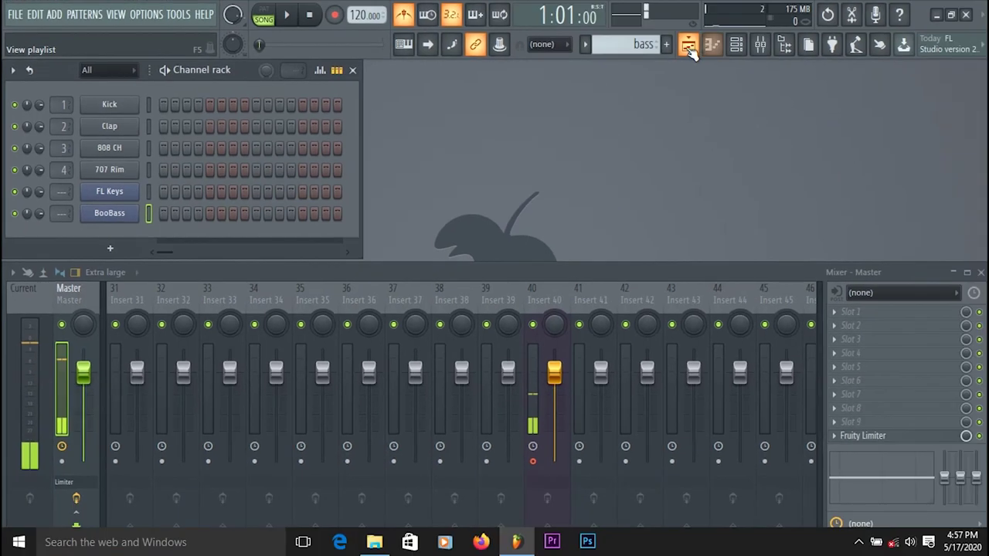
left_click(688, 44)
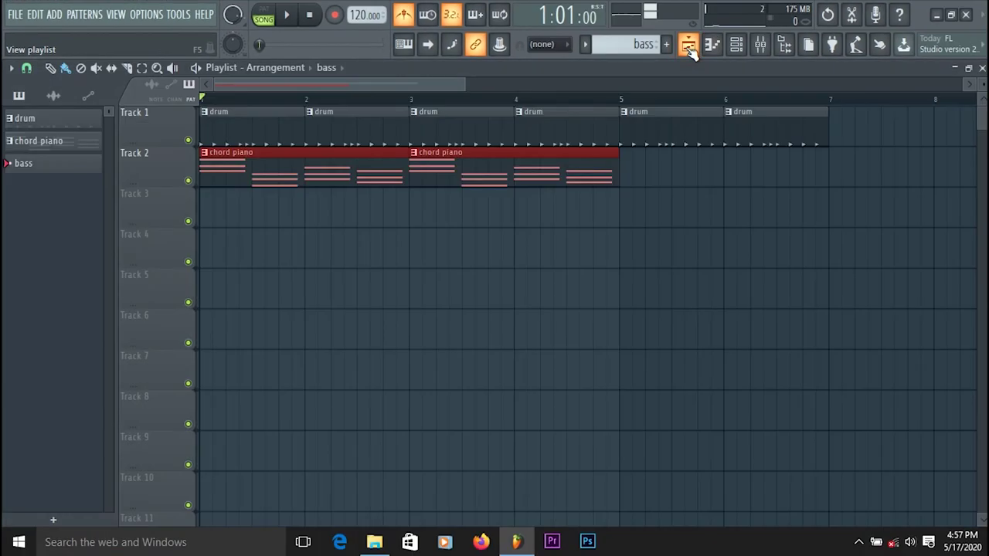
left_click(983, 68)
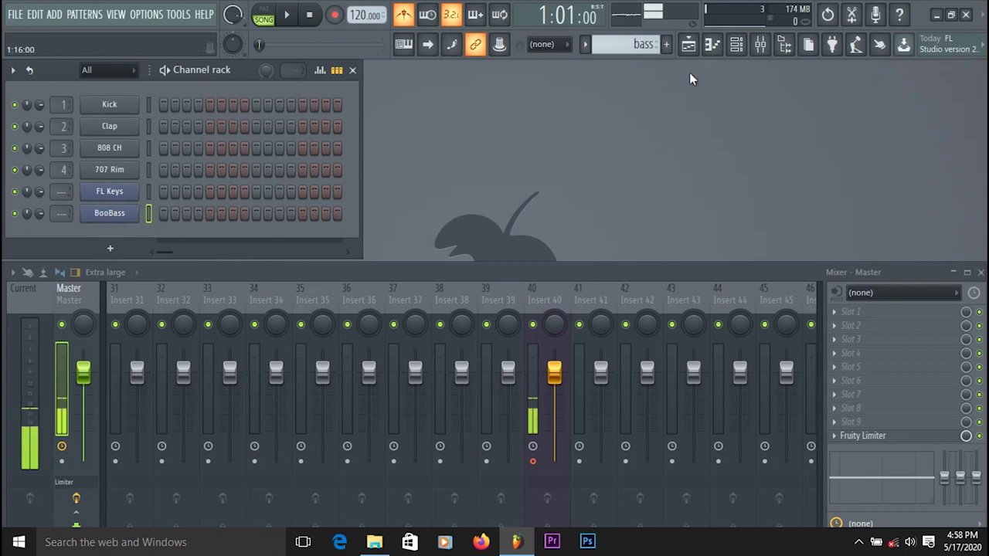
Show the BooBass piano roll for the bass pattern and audition single keys across several octaves.
left_click(713, 45)
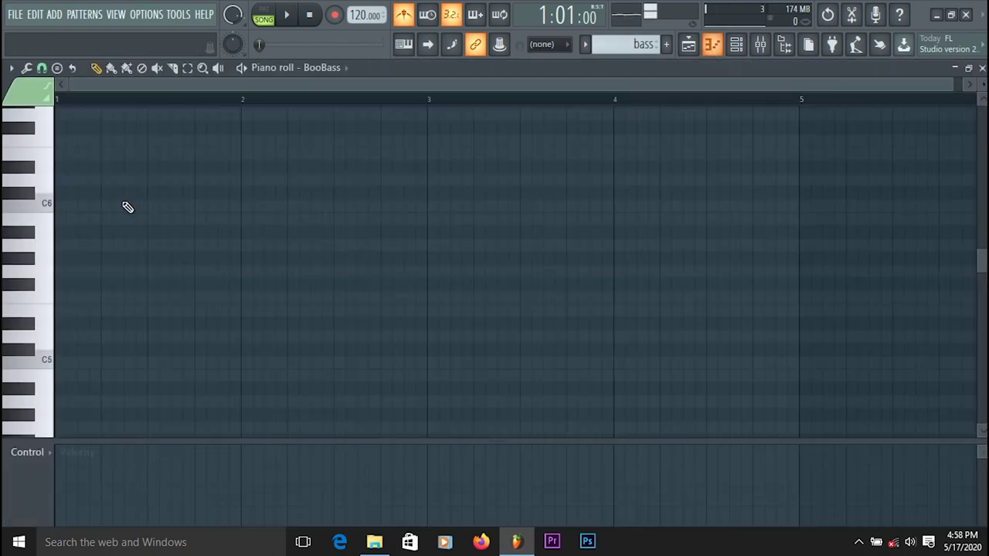
scroll(48, 223, "up", 5)
scroll(48, 224, "down", 5)
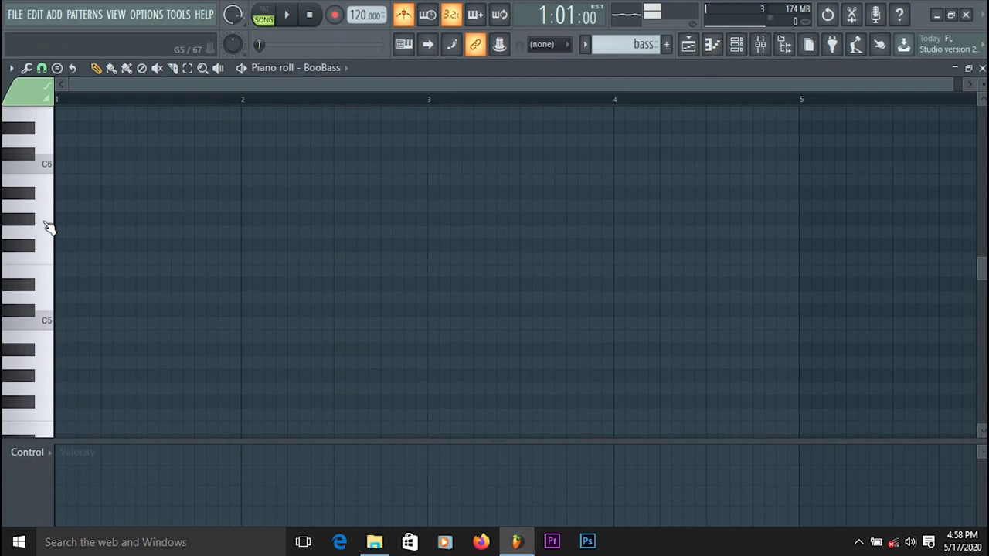
left_click(35, 211)
left_click(40, 173)
left_click(39, 138)
left_click(38, 332)
left_click(35, 271)
scroll(25, 215, "down", 3)
left_click(35, 255)
left_click(38, 293)
left_click(44, 197)
scroll(45, 190, "up", 5)
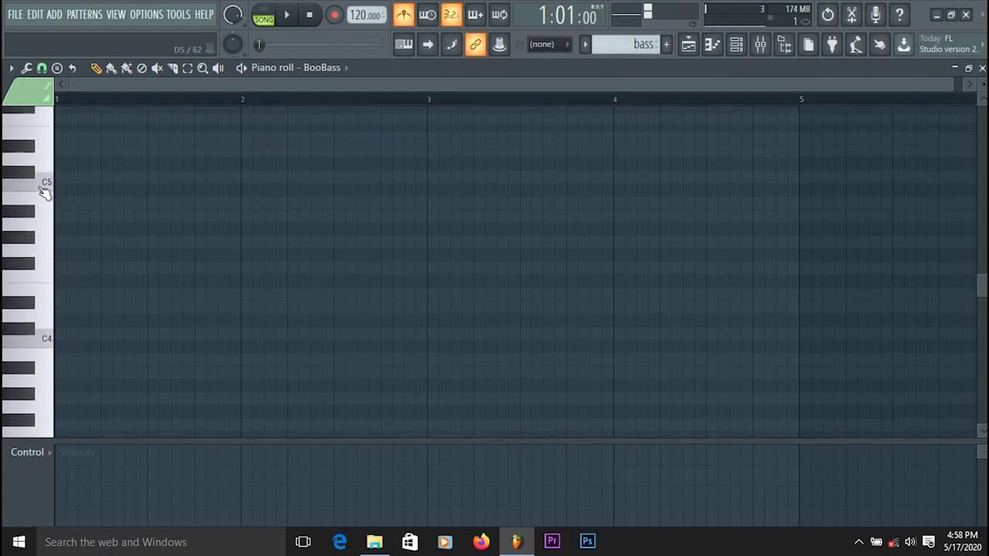
left_click(35, 183)
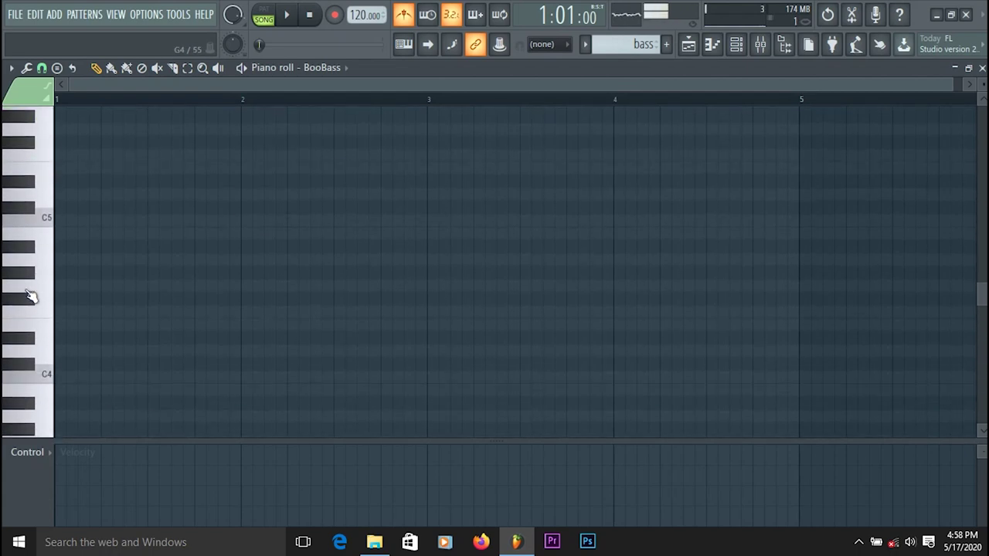
scroll(34, 294, "down", 2)
left_click(39, 333)
left_click(35, 199)
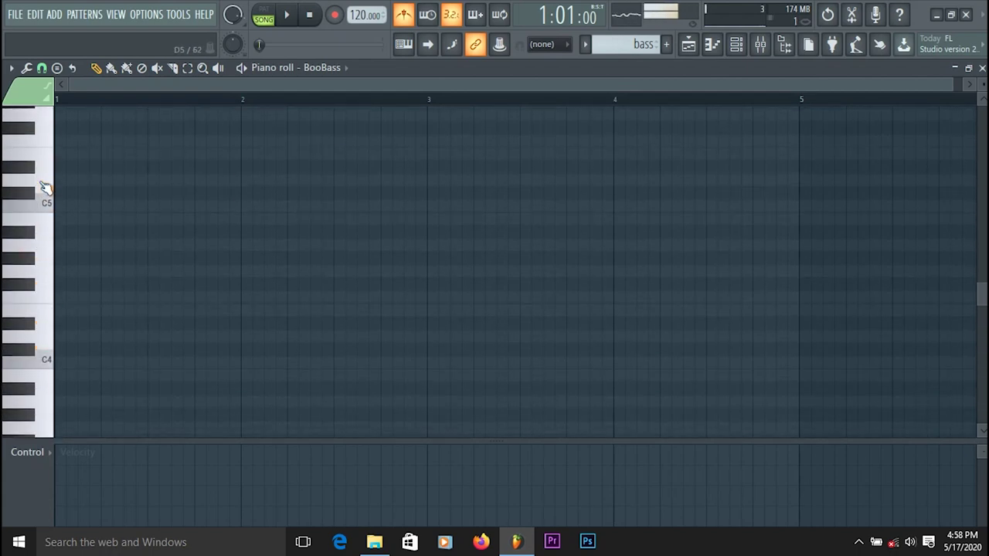
left_click(39, 336)
left_click(37, 341)
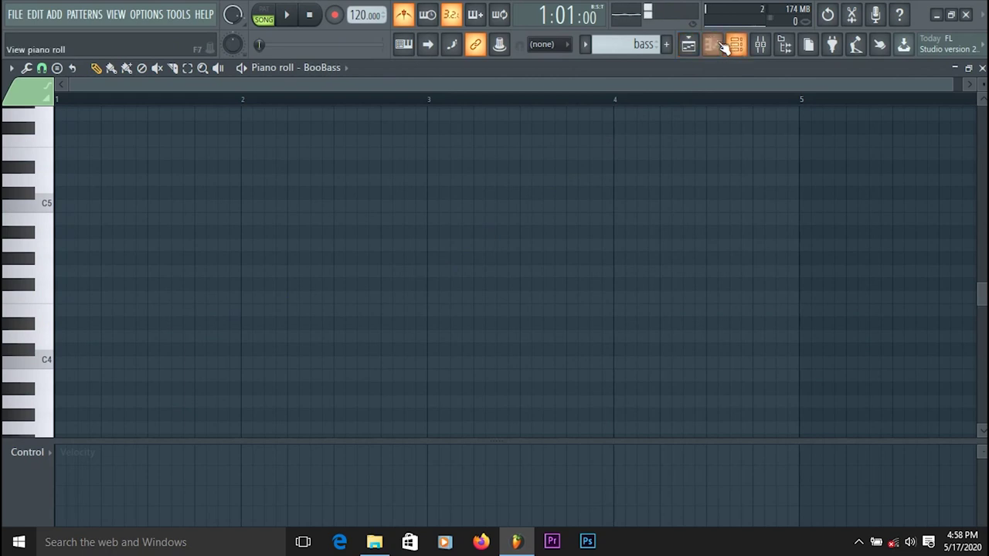
Open the chord piano pattern's FL Keys notes from the playlist and copy all four chords.
left_click(689, 45)
double_click(292, 167)
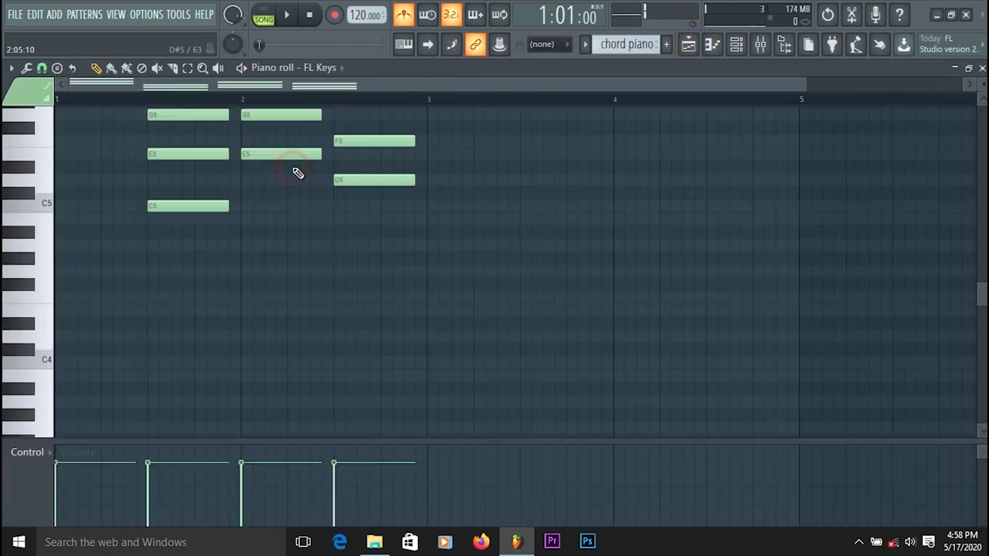
scroll(260, 135, "up", 3)
scroll(181, 137, "up", 2)
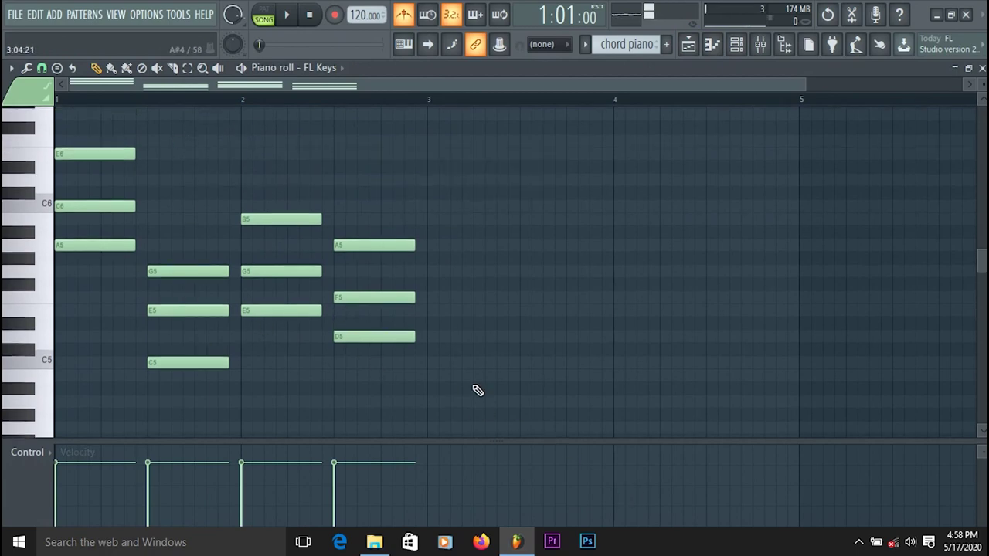
left_click(398, 301, "ctrl")
left_click(147, 220)
left_click(133, 202, "ctrl")
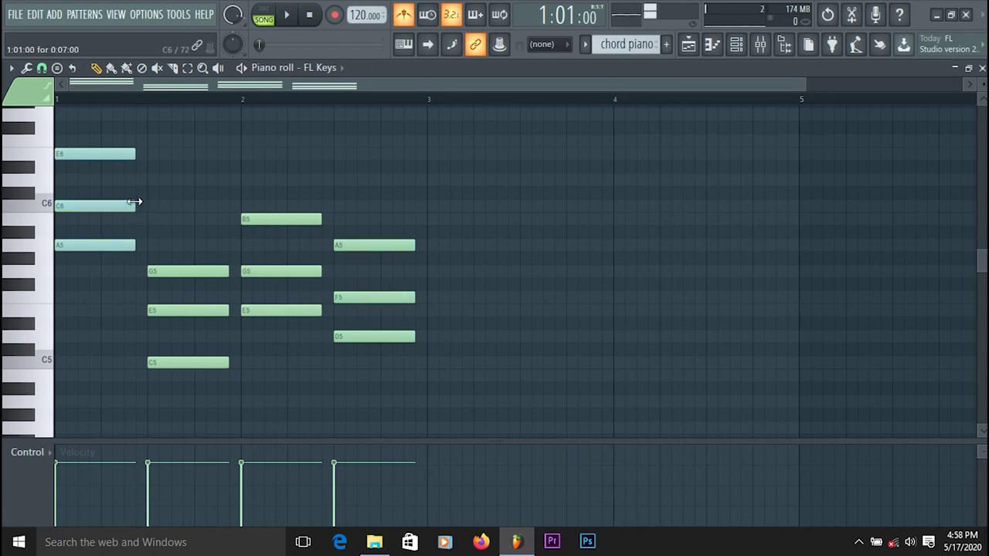
left_click(133, 202)
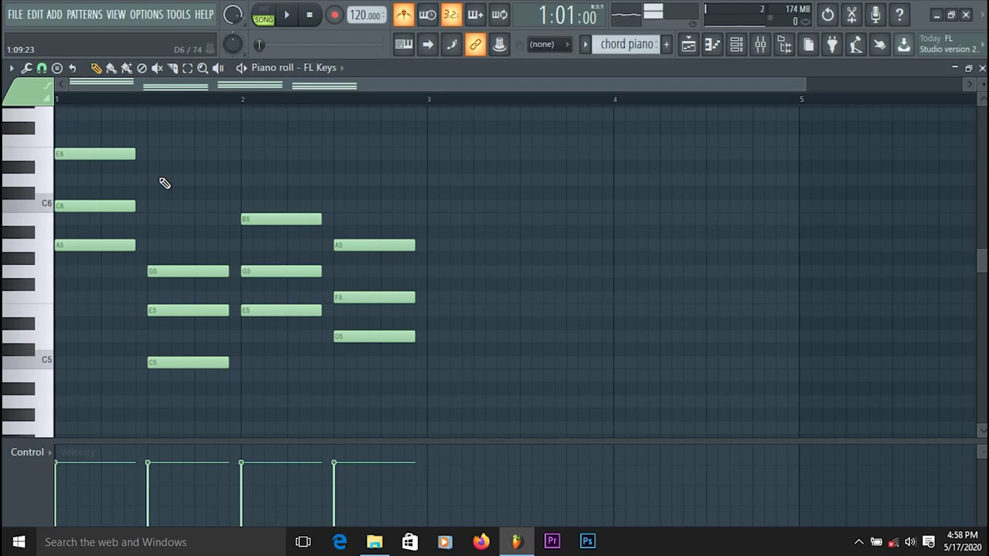
key("ctrl+a")
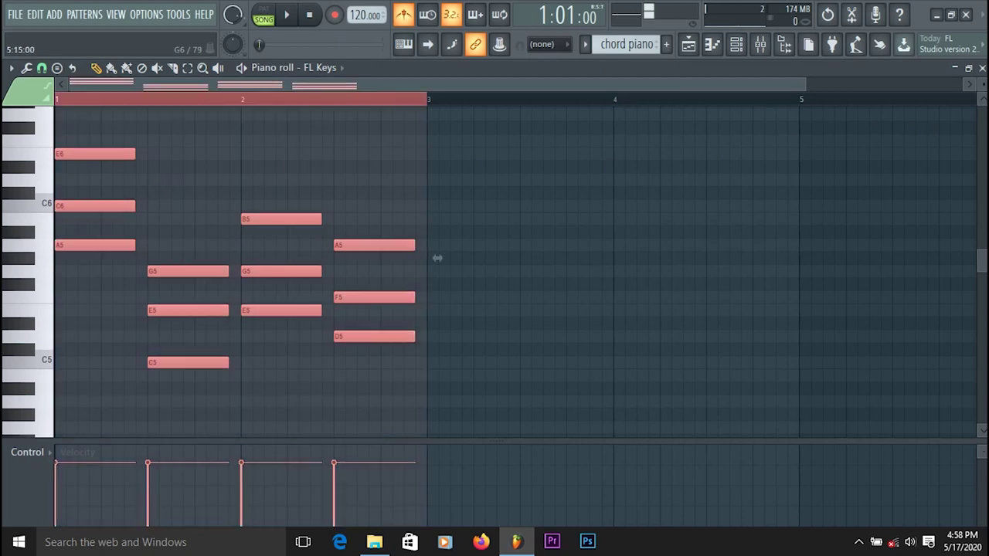
left_click(983, 68)
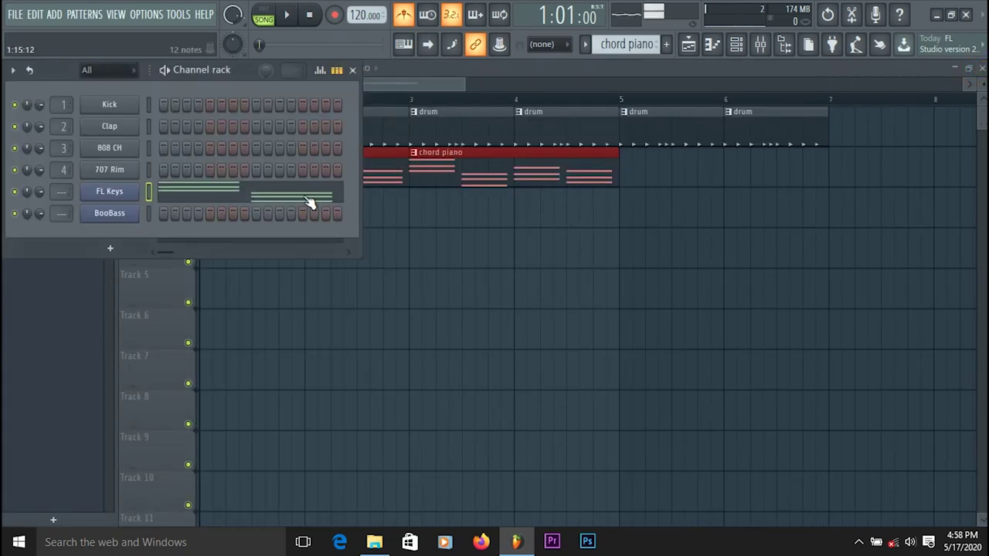
Paste the copied chords into the BooBass piano roll of the bass pattern, starting at bar 1.
scroll(628, 44, "down", 1)
scroll(627, 44, "down", 1)
scroll(627, 44, "up", 2)
scroll(628, 44, "down", 1)
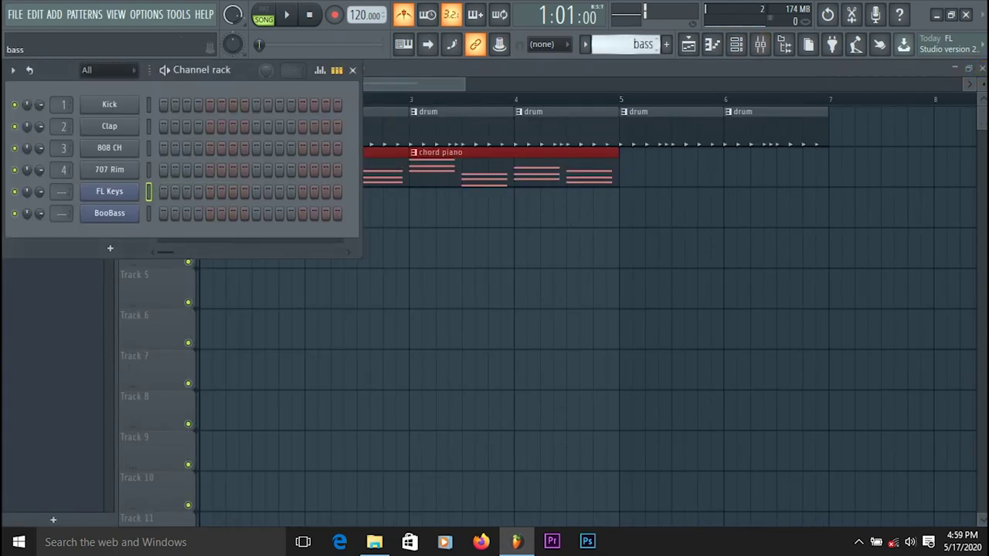
right_click(136, 214)
left_click(177, 218)
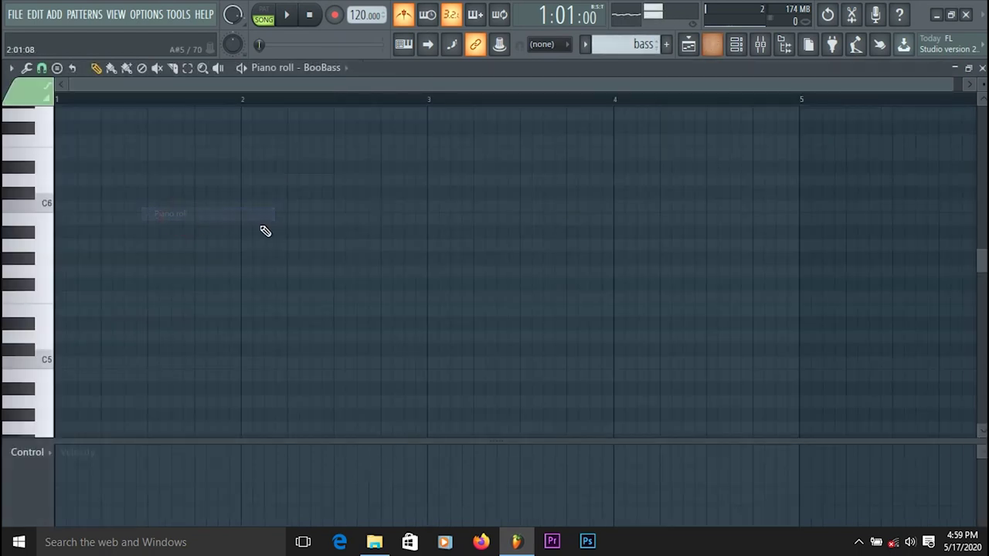
key("ctrl+v")
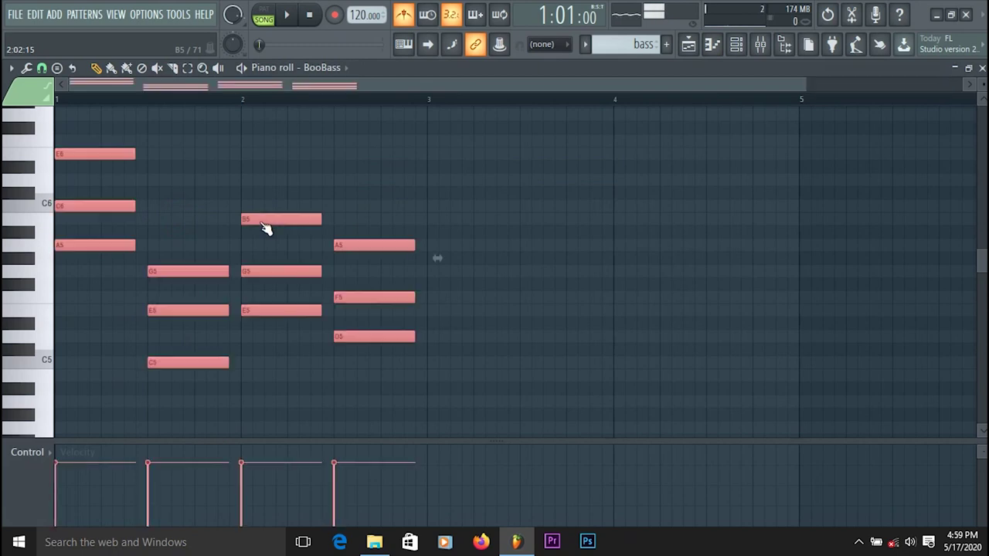
Switch playback to pattern mode and play the bass pattern briefly.
left_click(275, 17)
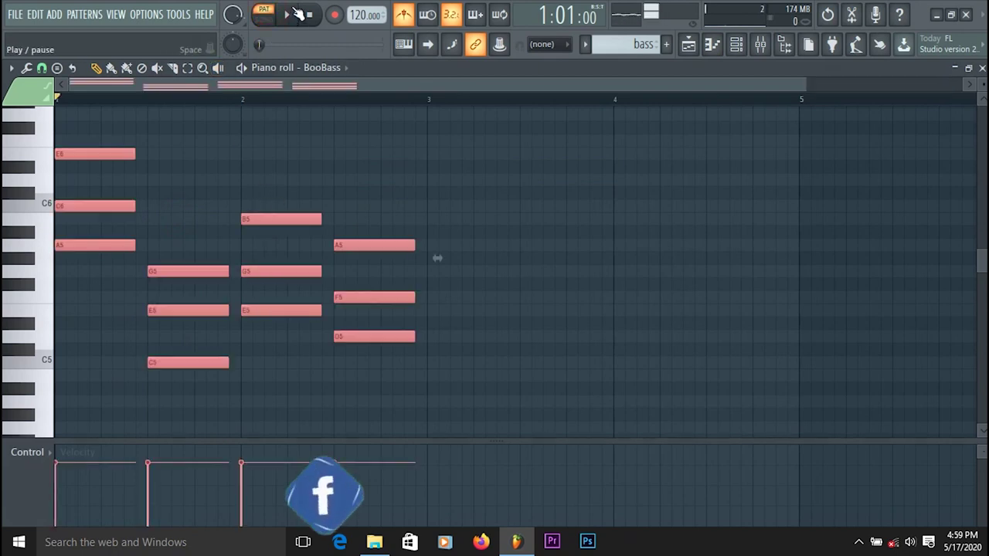
left_click(297, 15)
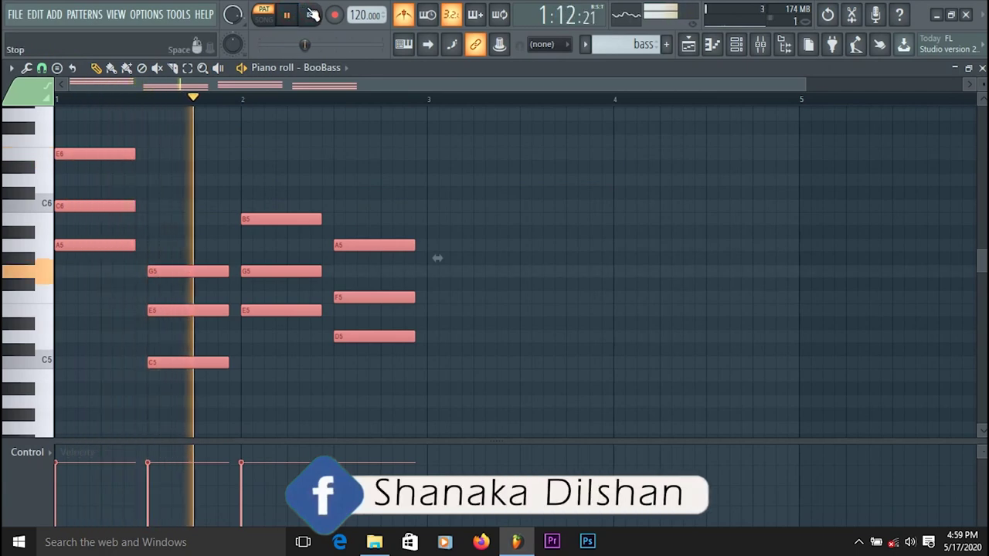
key("space")
Delete the first copied chord in the BooBass piano roll and place a single seven-step A4 note at bar 1 instead.
left_click(67, 99)
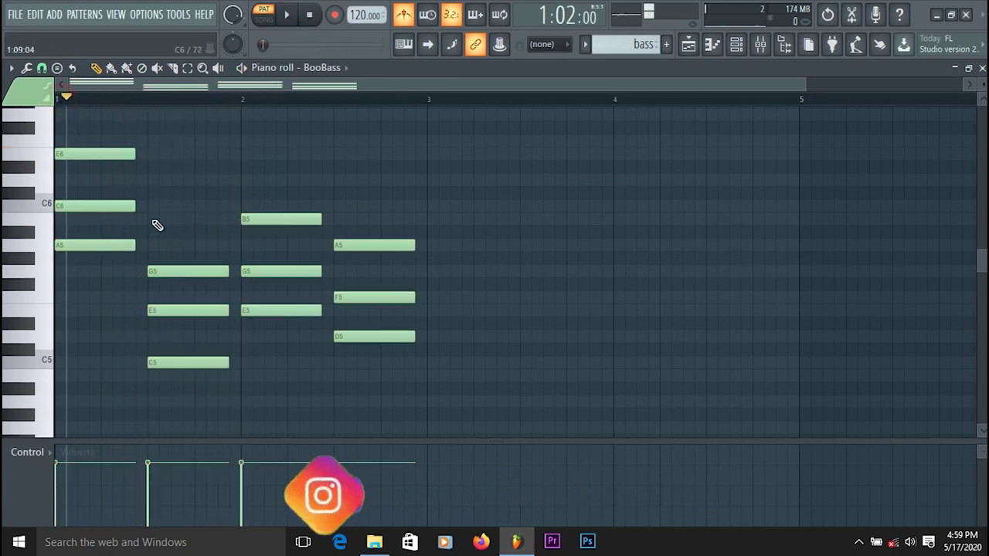
right_click(130, 153)
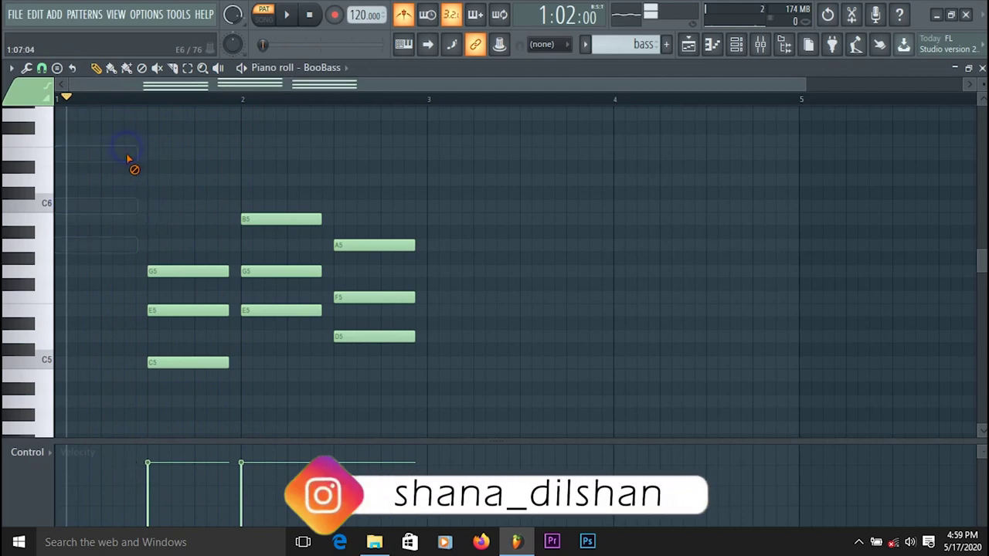
left_click(44, 253)
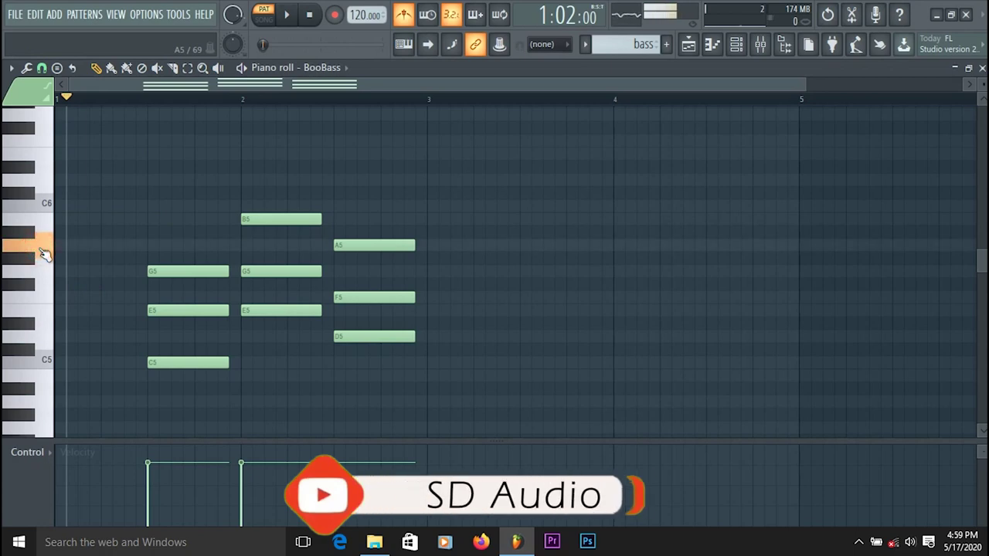
scroll(46, 255, "down", 6)
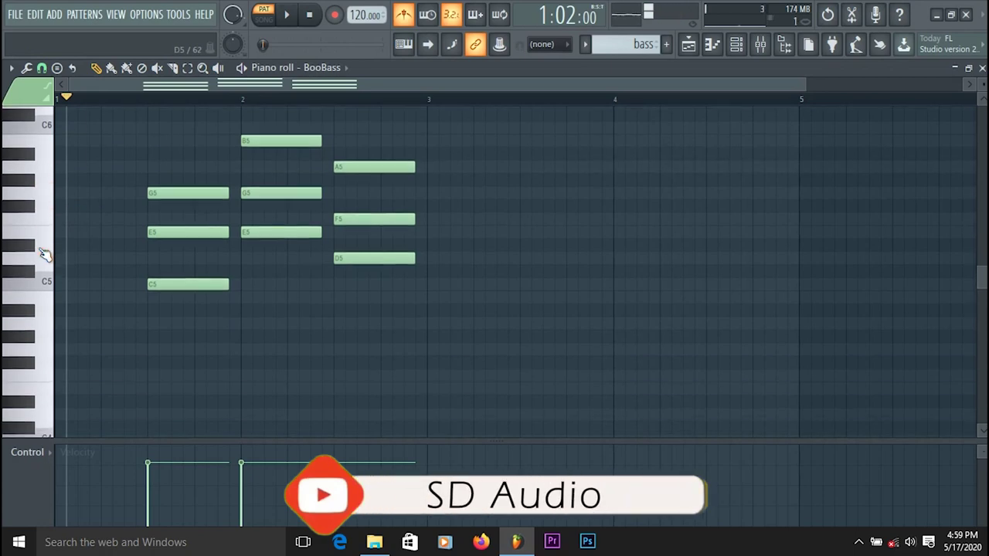
left_click(51, 249)
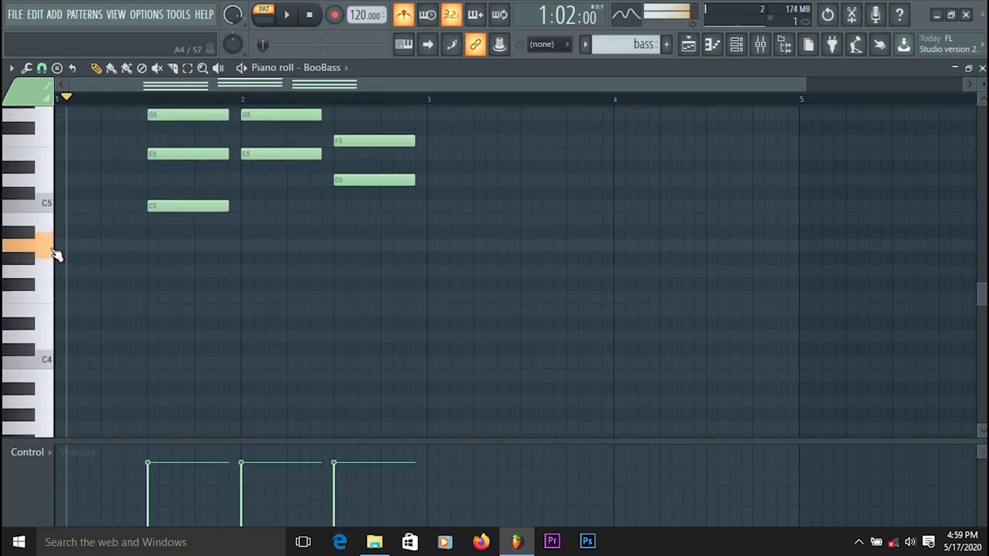
left_click(51, 249)
left_click(85, 246)
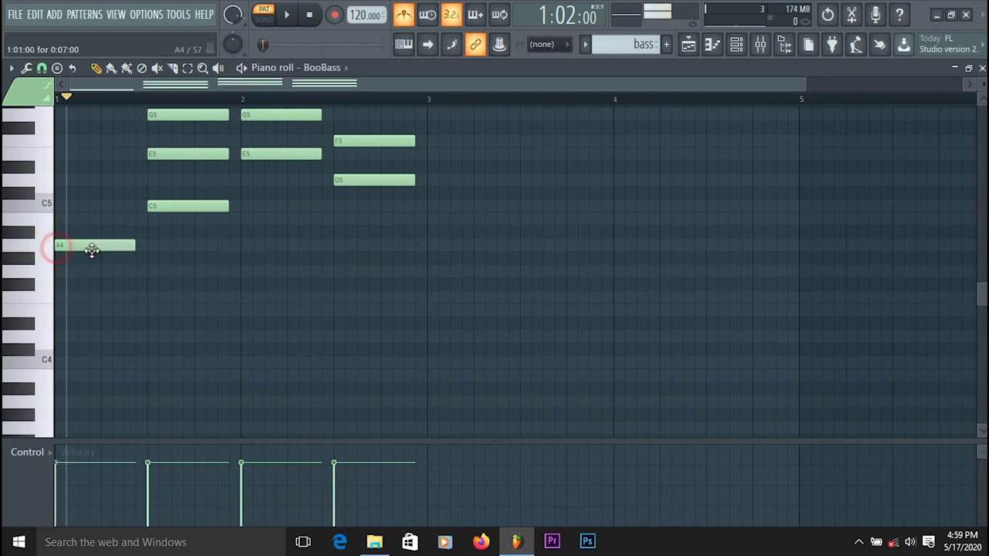
Add single bass notes one octave below the other chords' lowest notes: C4 mid-bar 1, E4 at bar 2 and D4 mid-bar 2.
left_click(182, 201)
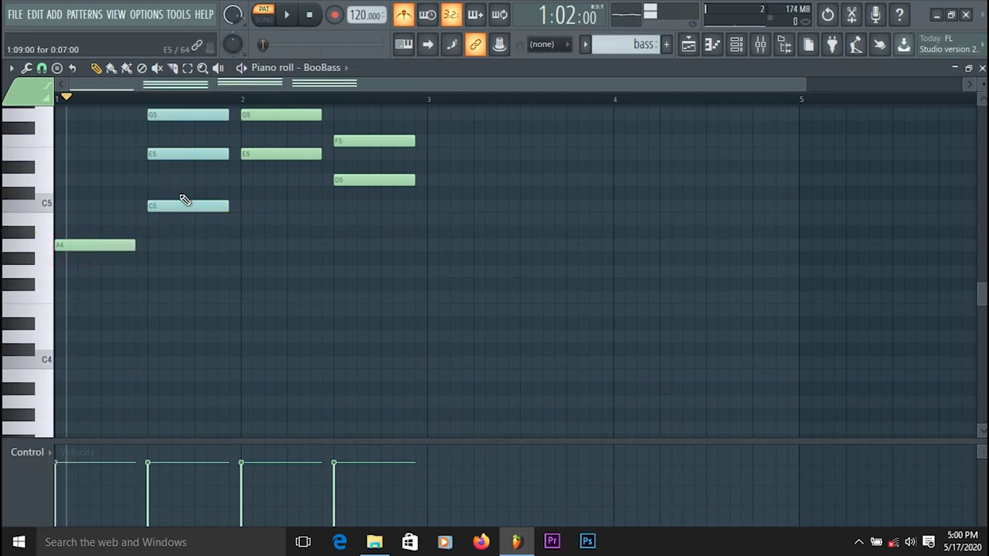
left_click(151, 365)
left_click(249, 150)
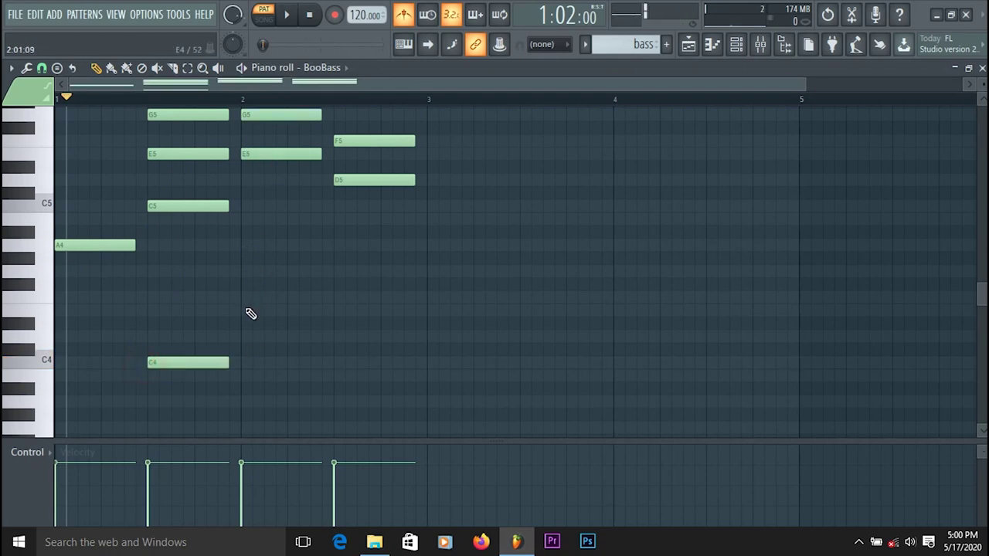
left_click(250, 313)
left_click(271, 311)
left_click(342, 182)
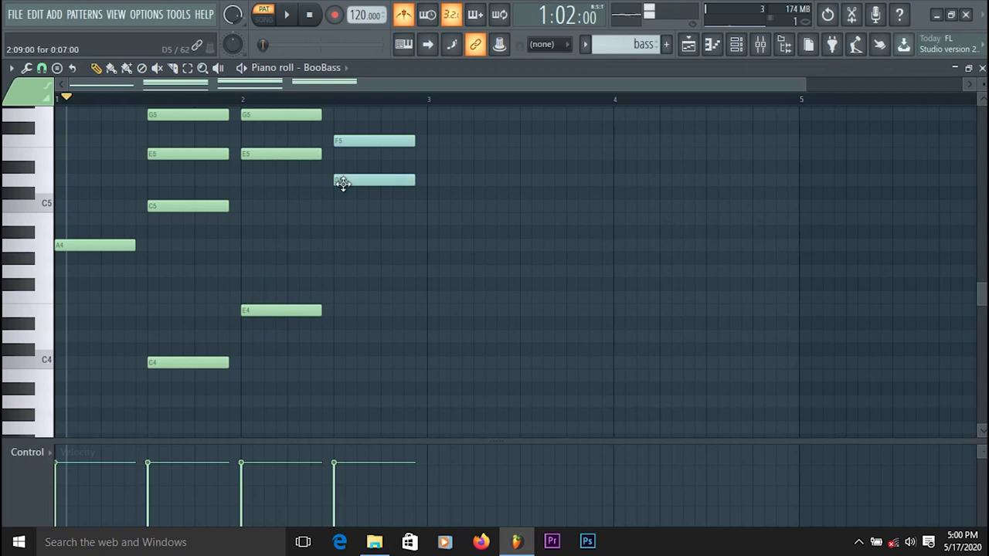
left_click(337, 349)
left_click_drag(360, 348, 357, 337)
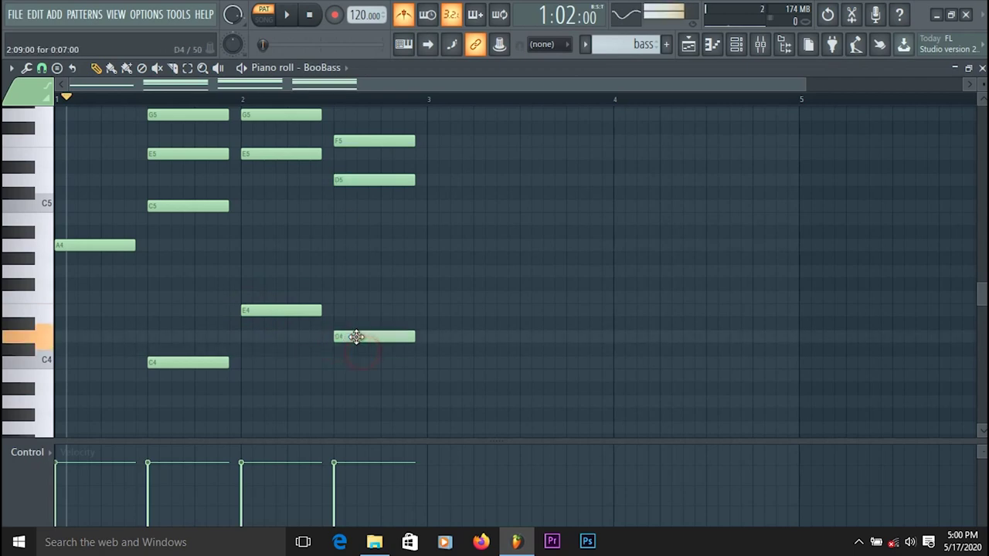
Delete the remaining copied chord notes above the bass line and play the bass pattern.
mouse_move(377, 193)
left_mouse_down()
mouse_move(385, 129)
mouse_move(288, 131)
mouse_move(264, 169)
mouse_move(203, 184)
mouse_move(205, 136)
left_mouse_up()
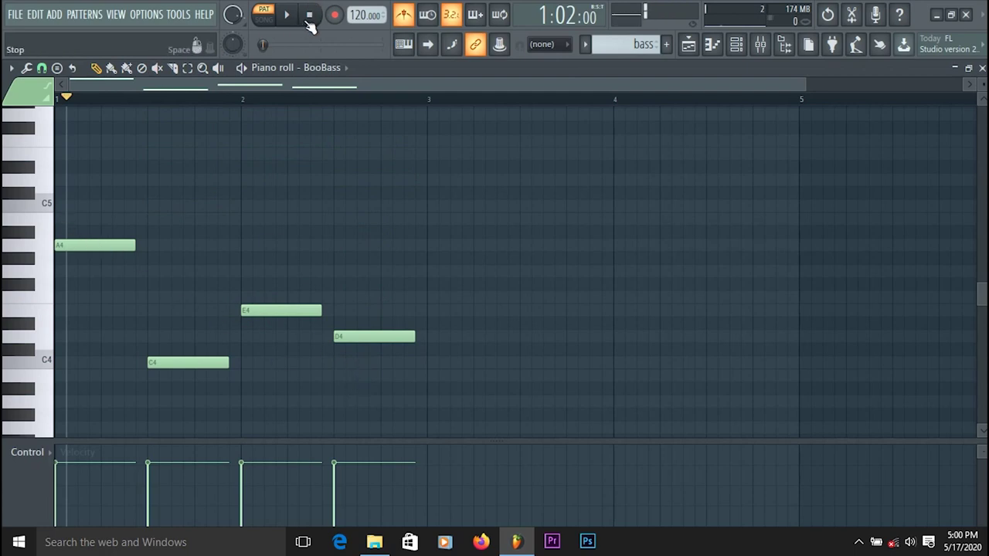
left_click(288, 16)
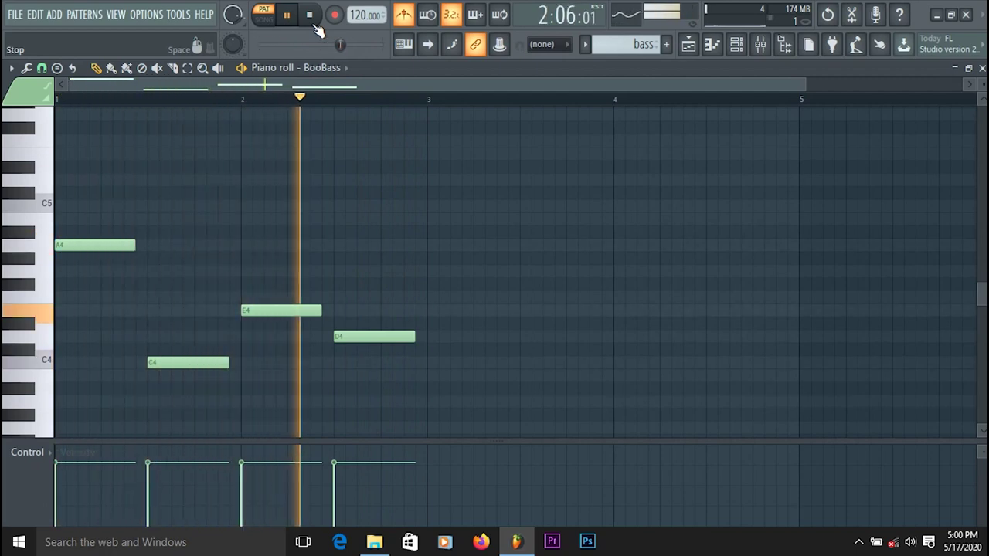
left_click(311, 17)
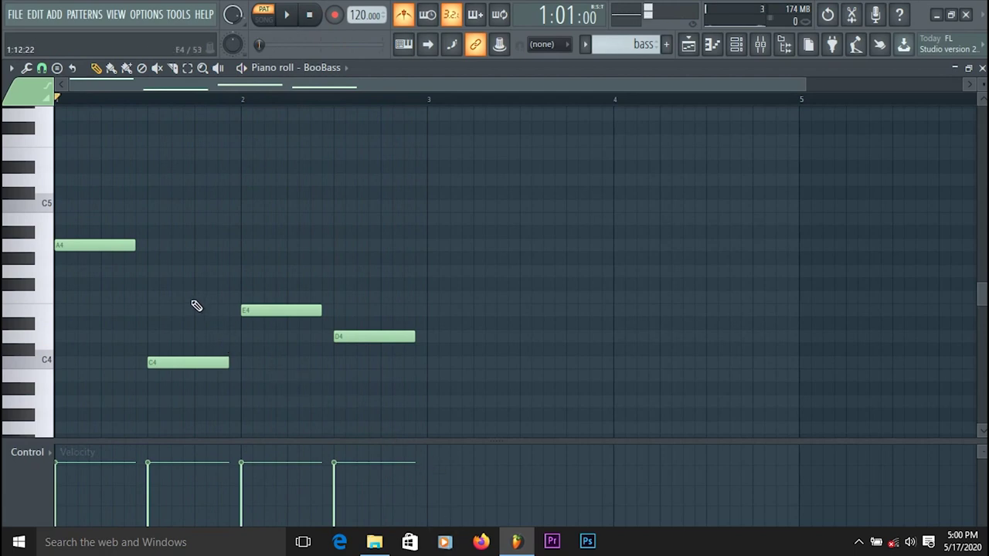
Try shortening the A4 note to six steps with a one-step A4 repeat before the C4 note, play it, and remove the repeat.
left_click_drag(113, 249, 144, 244)
left_click(139, 247)
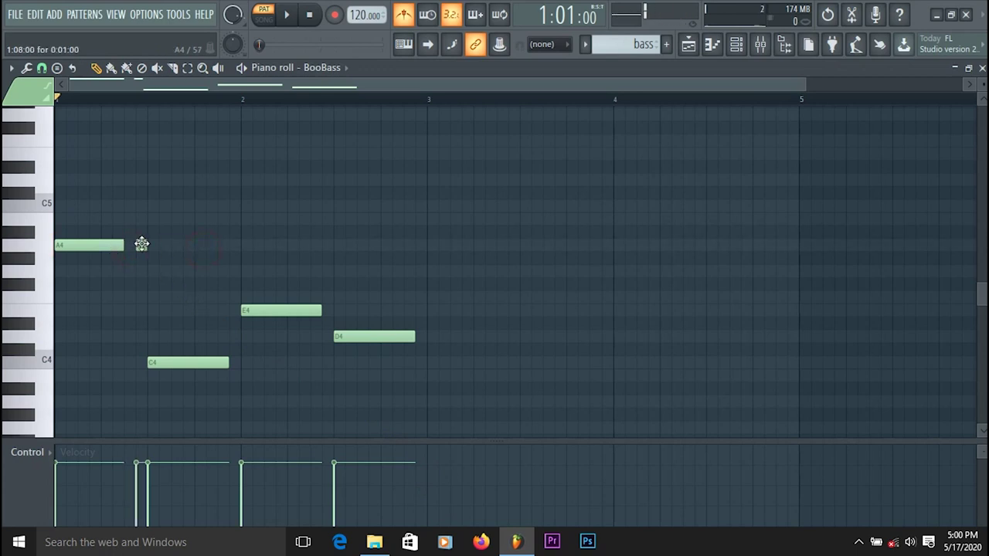
left_click(287, 16)
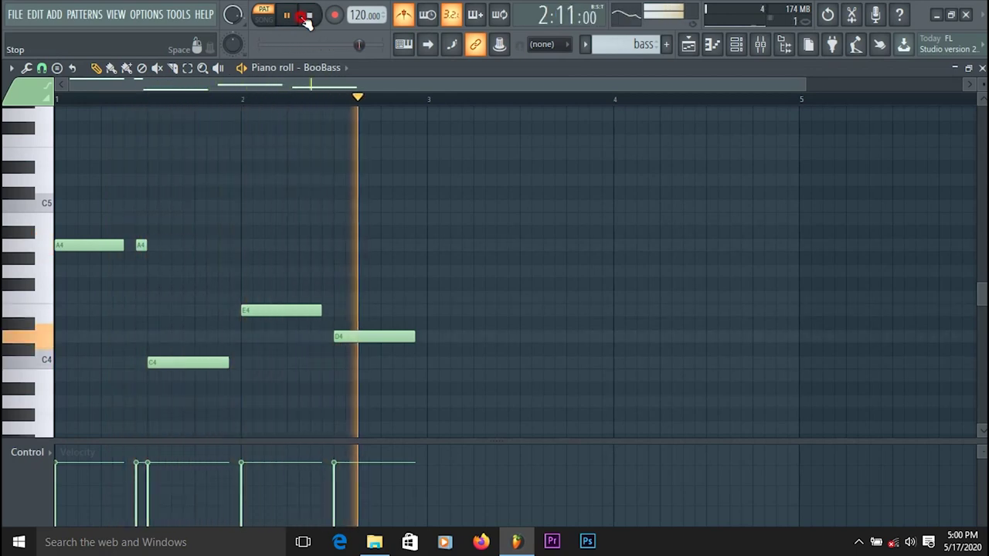
left_click(307, 17)
right_click(142, 245)
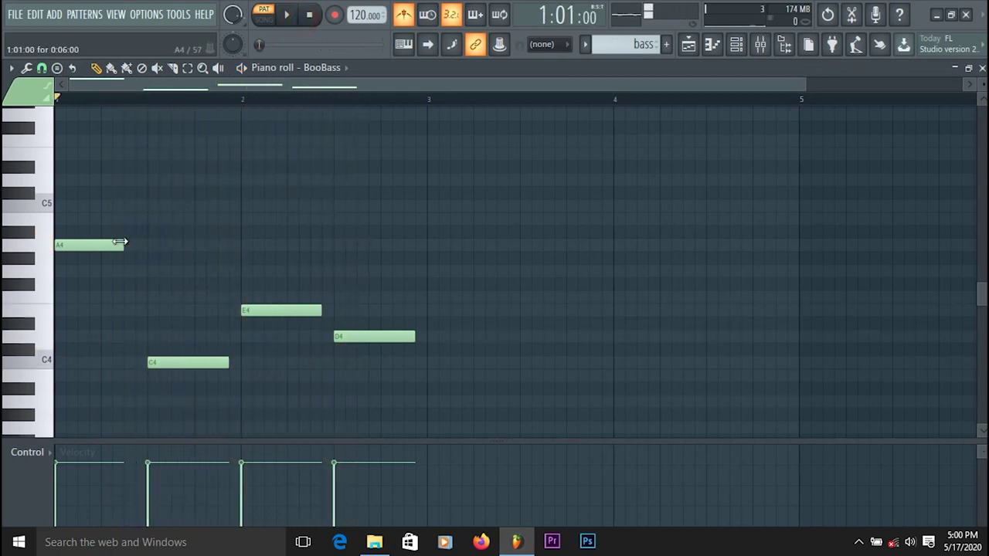
Shorten the opening A4 note to four steps, add a two-step A4 at step 7 of bar 1, and play the pattern.
left_click(118, 245)
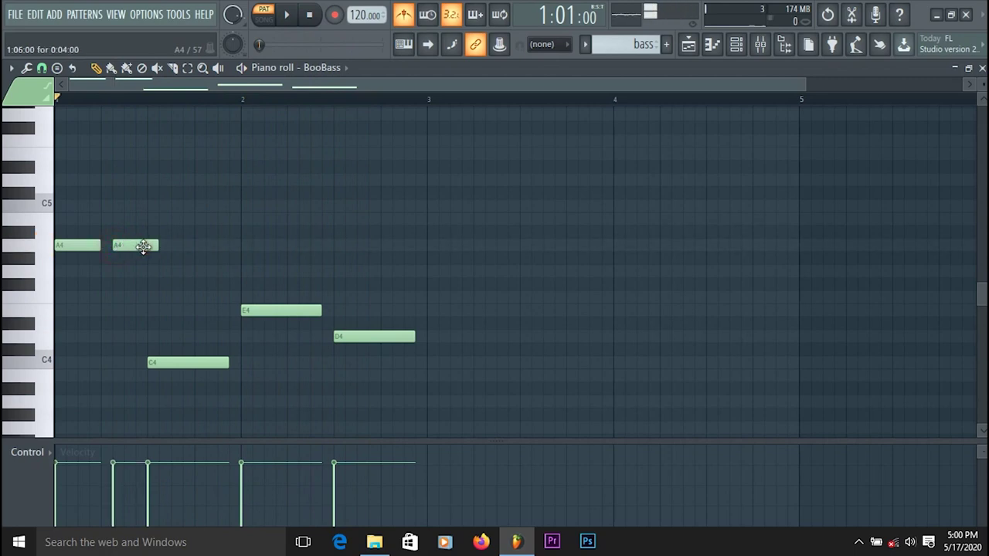
left_click_drag(128, 245, 140, 245)
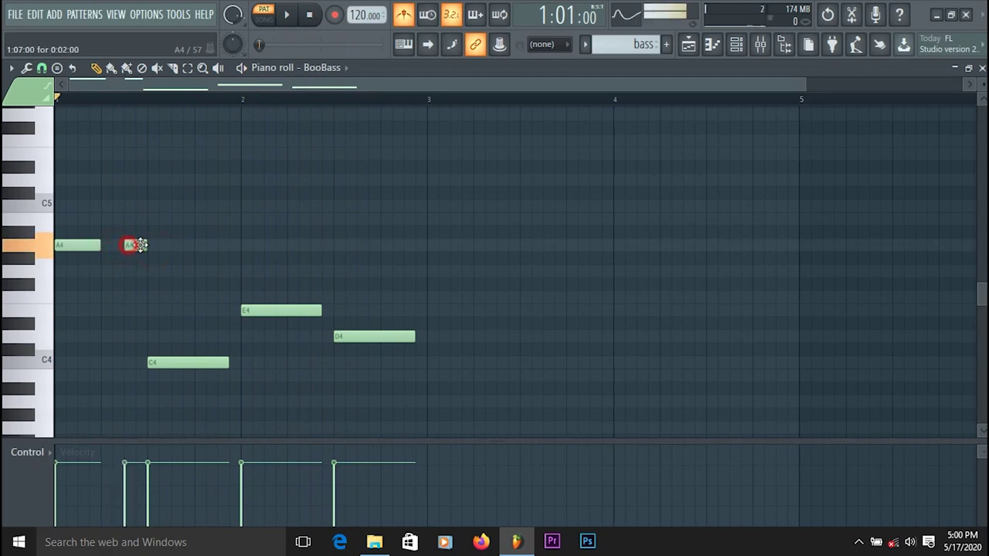
left_click(286, 16)
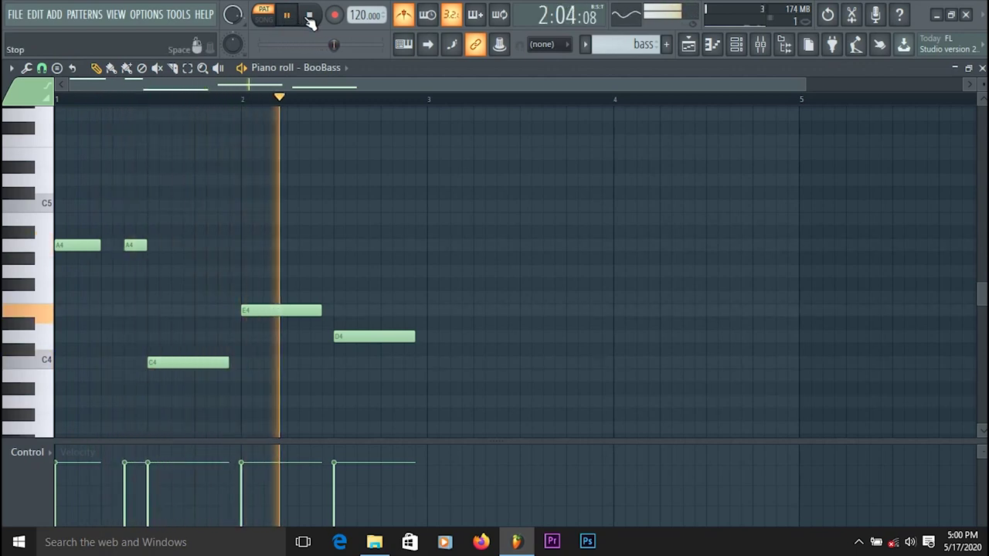
left_click(309, 14)
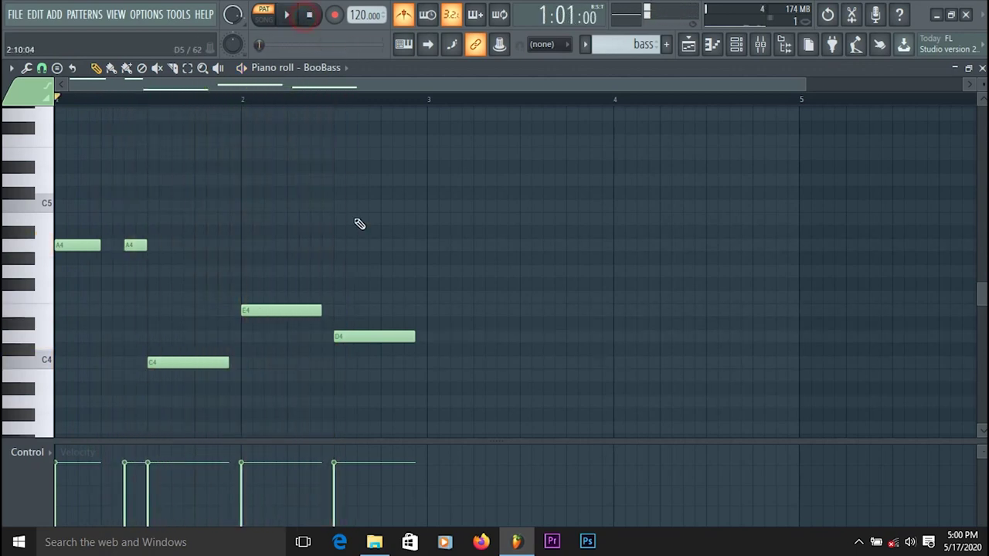
Shorten the E4 note to four steps, add a two-step E4 at step 7 of bar 2, and play the pattern.
left_click_drag(289, 318, 285, 318)
left_click(315, 313)
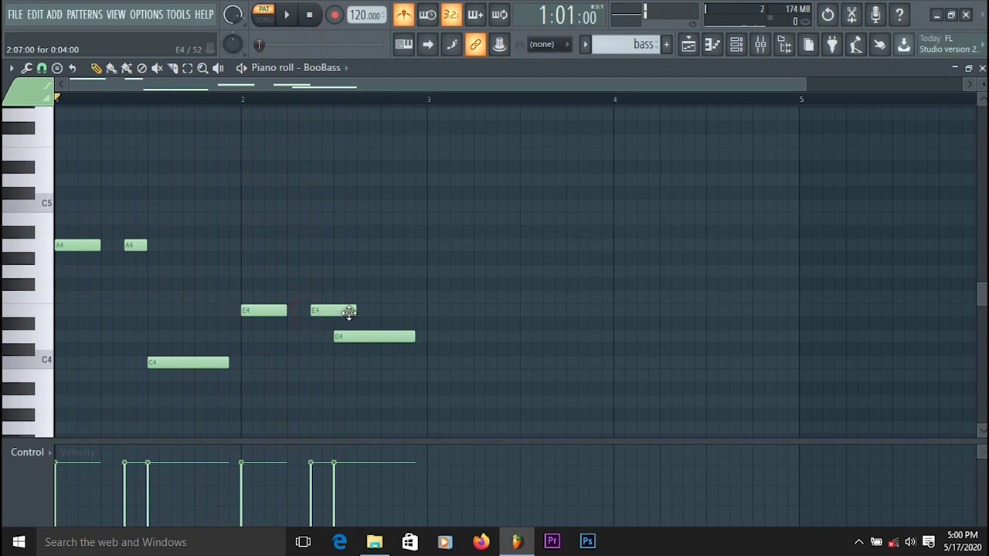
left_click(286, 15)
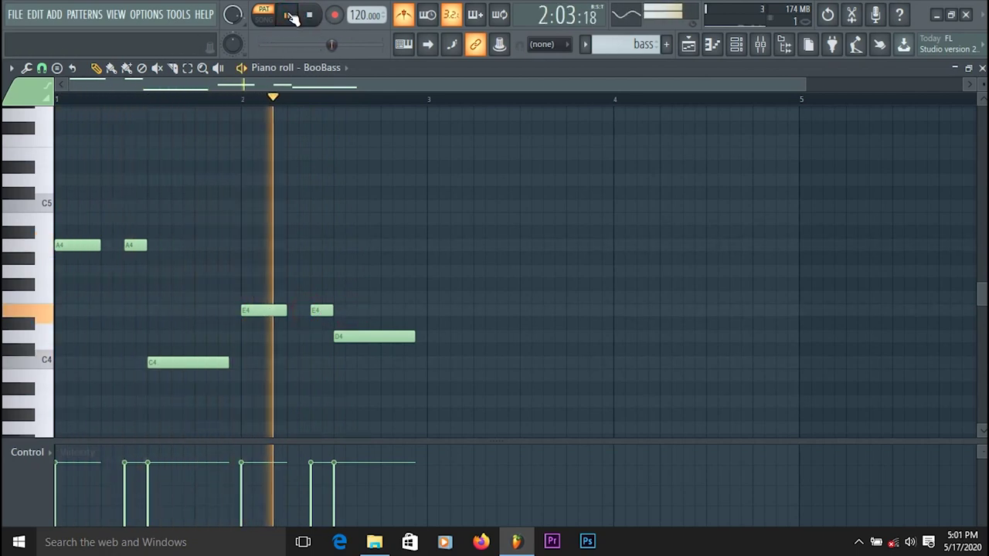
left_click(309, 16)
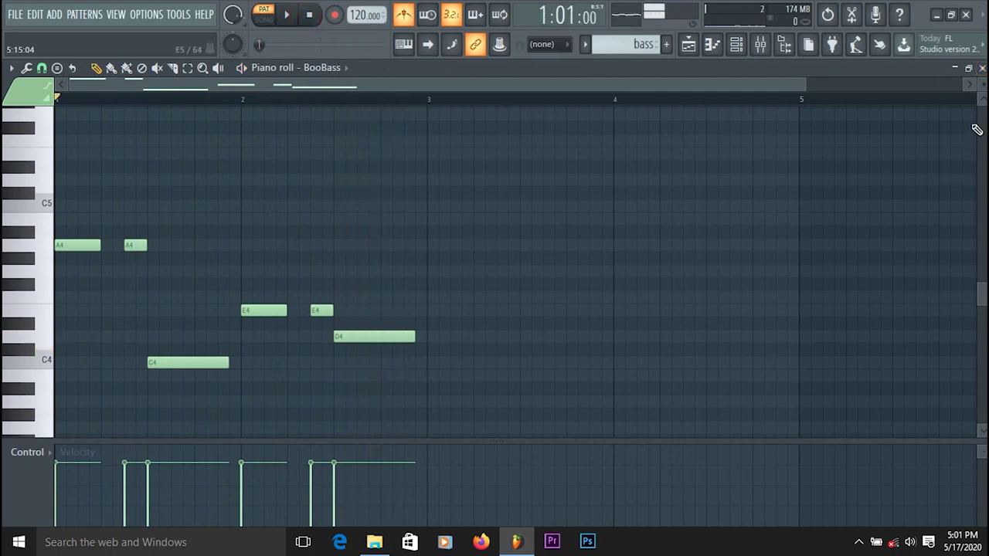
Return to the playlist and place two bass clips on Track 3, starting at bars 1 and 3.
key("Escape")
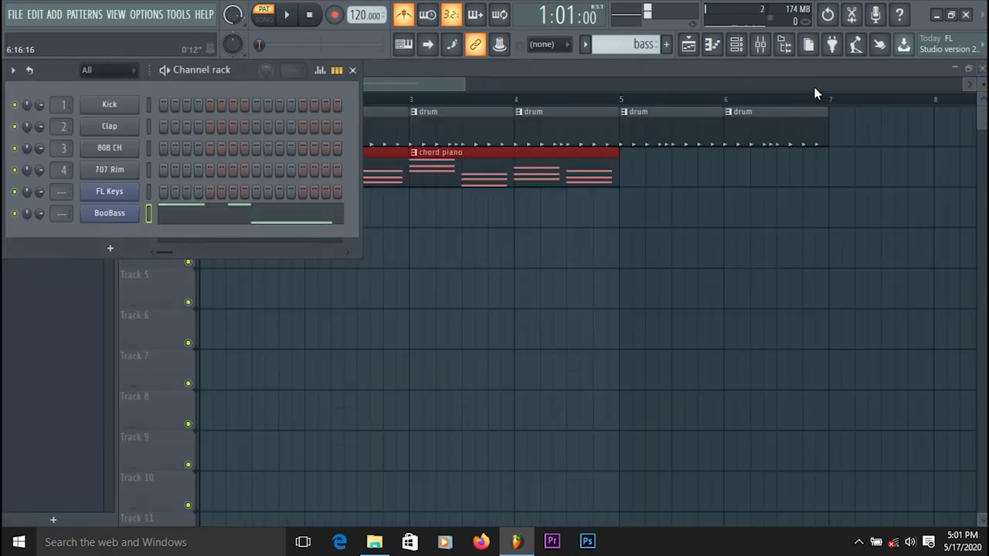
left_click(353, 69)
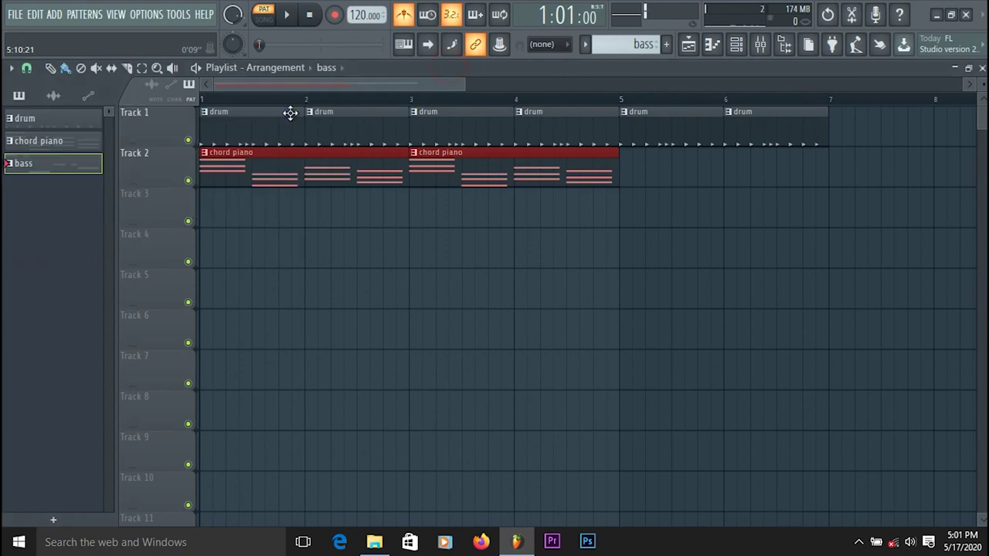
left_click(203, 223)
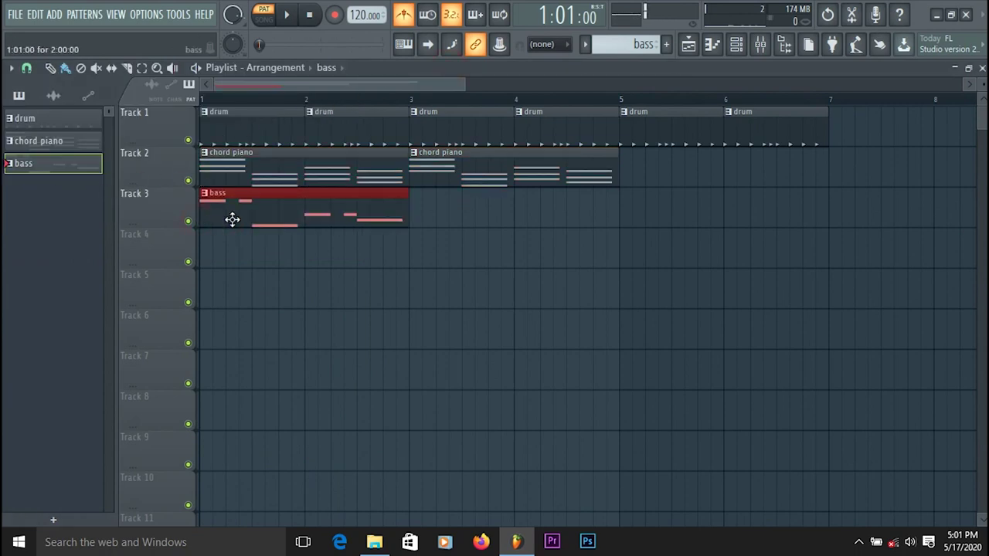
left_click(412, 219)
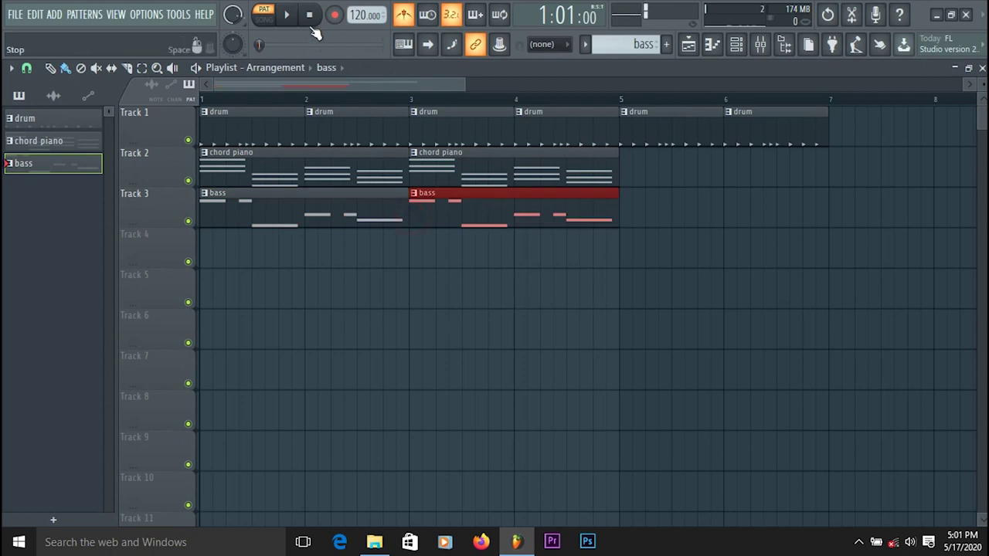
Switch playback to song mode and play the arrangement with drum, chord piano and bass together.
left_click(263, 19)
left_click(285, 19)
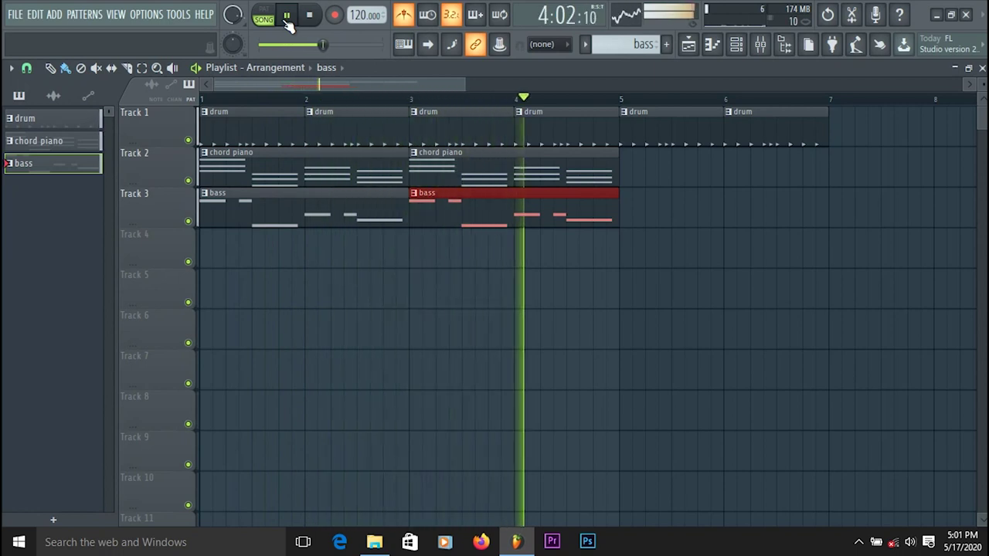
left_click(317, 18)
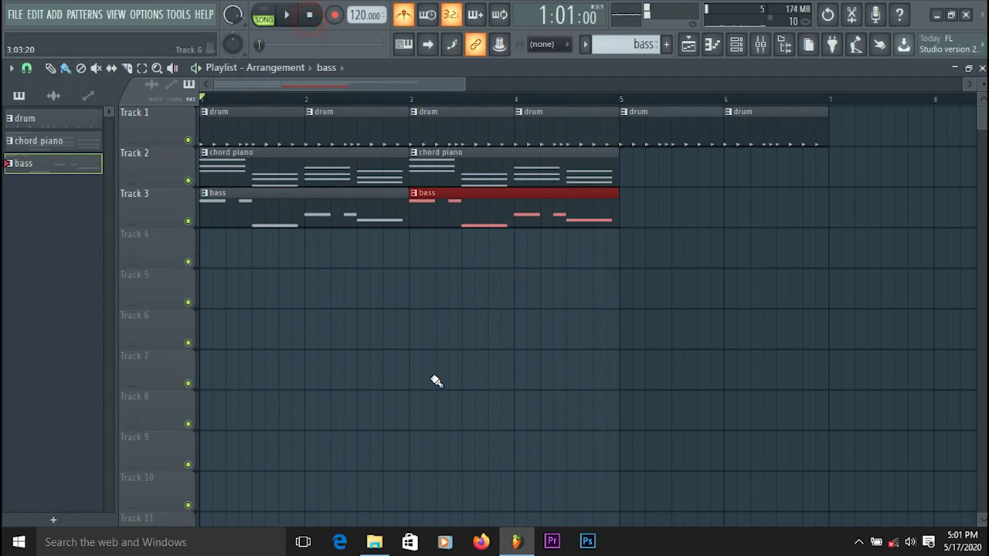
Add a Sytrus synth channel to the channel rack and move its window up to reveal the whole keyboard.
left_click(738, 46)
left_click(92, 247)
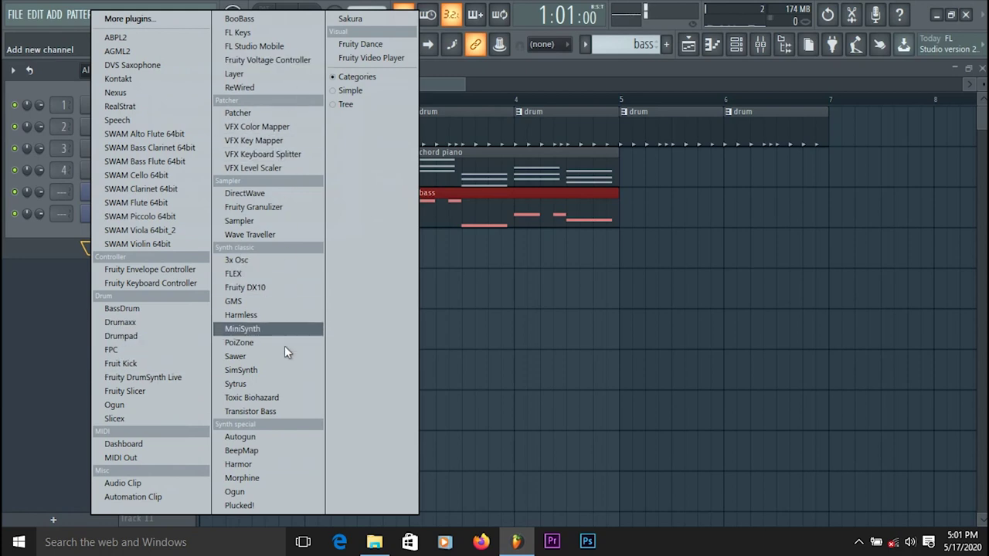
left_click(237, 384)
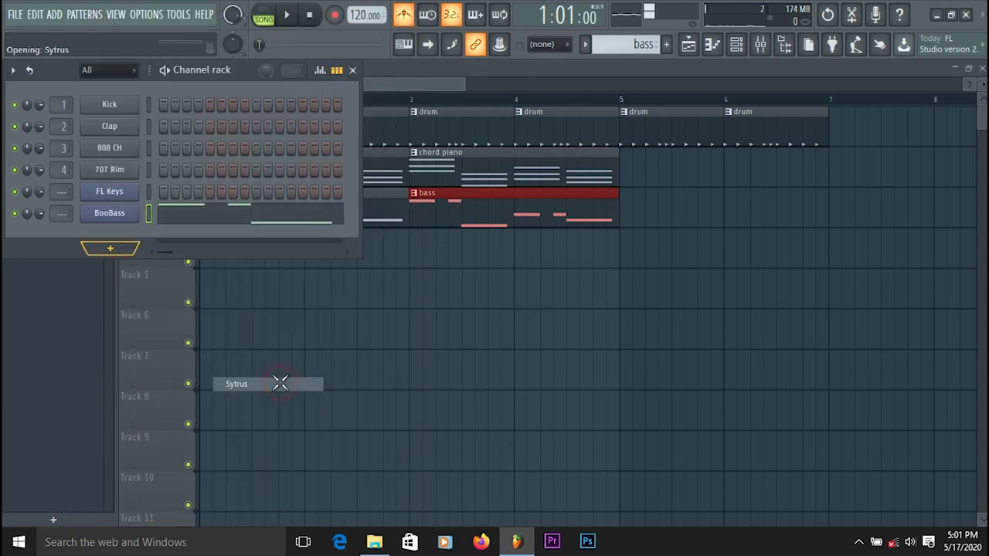
left_click_drag(275, 204, 281, 93)
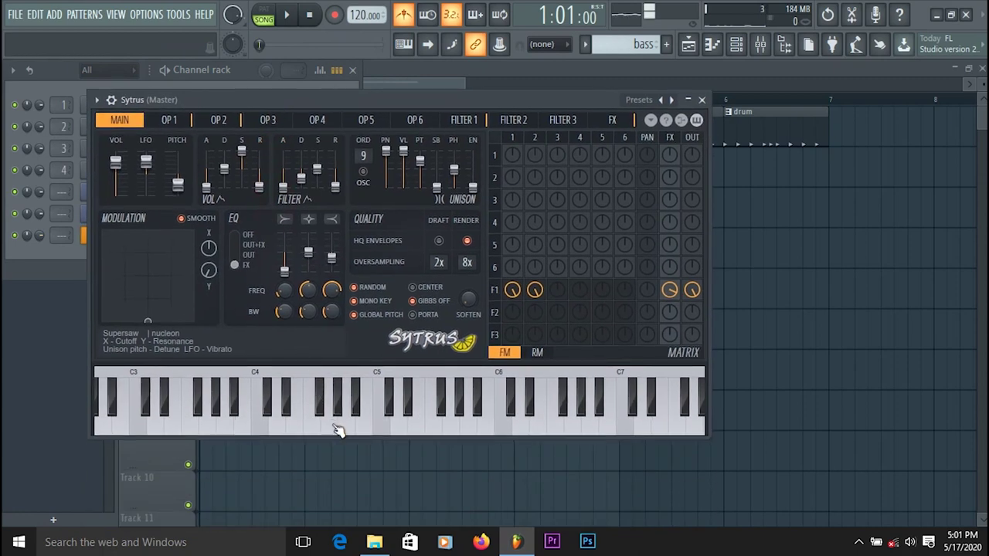
Audition the Sytrus sound by playing a short melody of single notes.
key("v")
key("b")
key("n")
key("comma")
key("n")
key("m")
key("m")
key("n")
key("v")
key("b")
key("comma")
Browse the Sytrus presets and load the Supersaw pad preset.
left_click(97, 100)
left_click(130, 147)
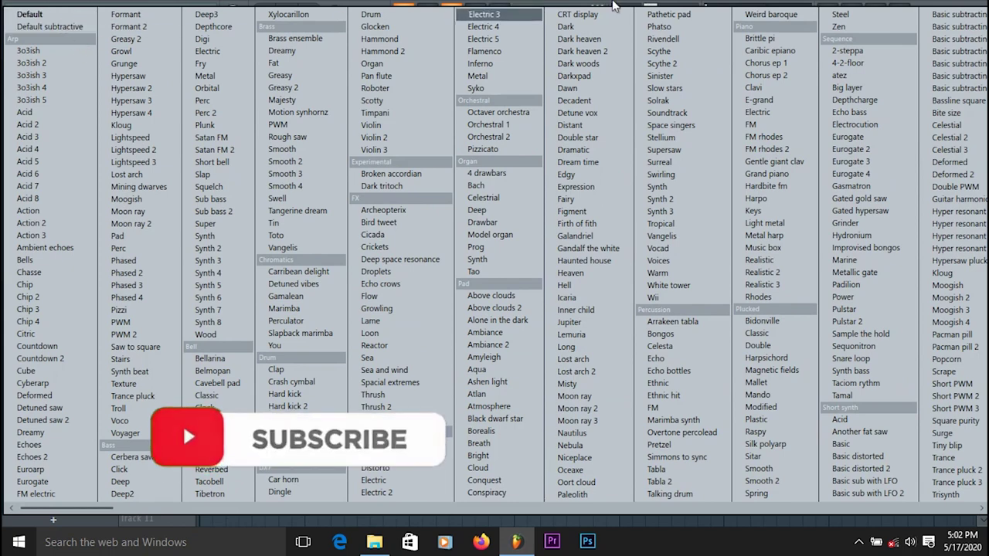
left_click(664, 149)
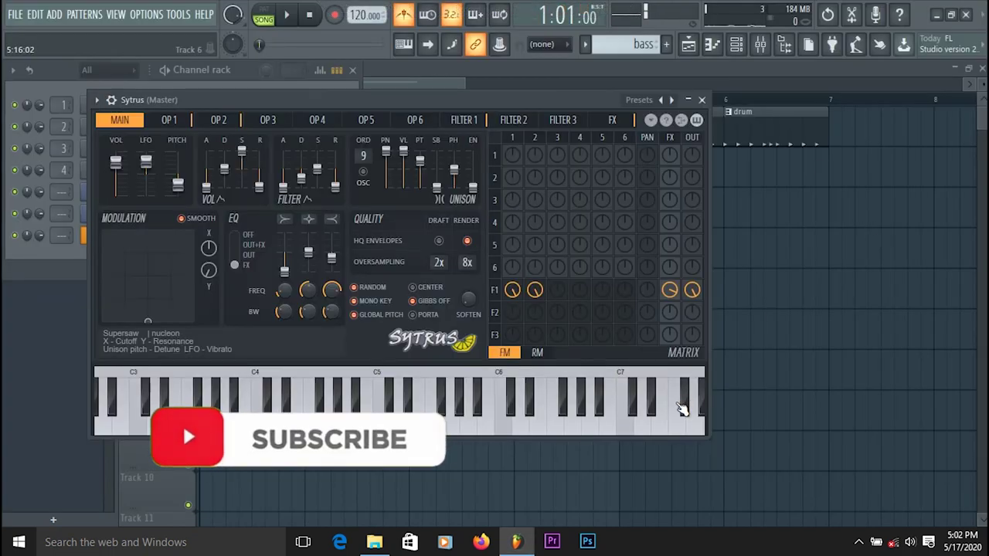
Audition single keys on the Sytrus keyboard across several octaves.
left_click(449, 410)
left_click(616, 409)
left_click(309, 409)
left_click(395, 420)
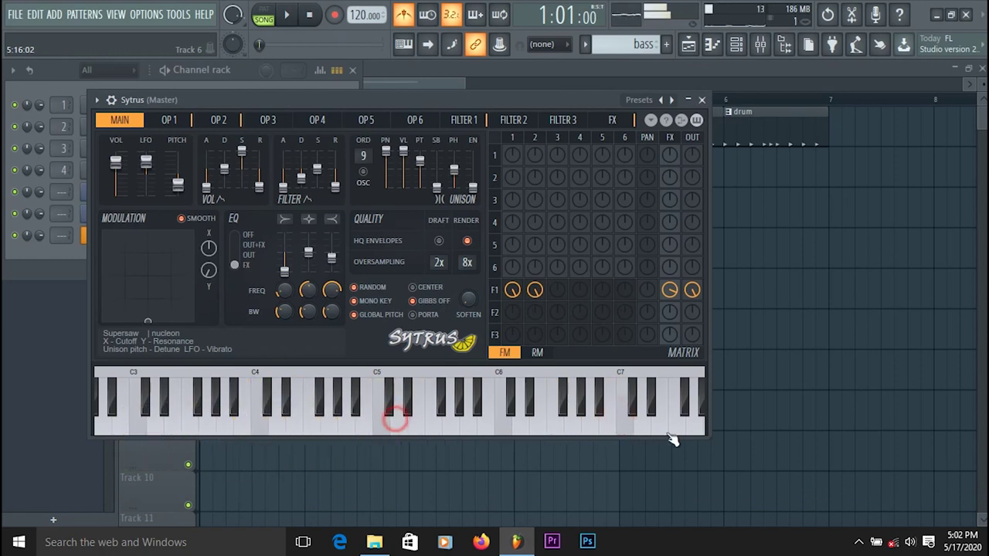
Close the Sytrus window and create a new pattern named "sytrus 1".
left_click(759, 77)
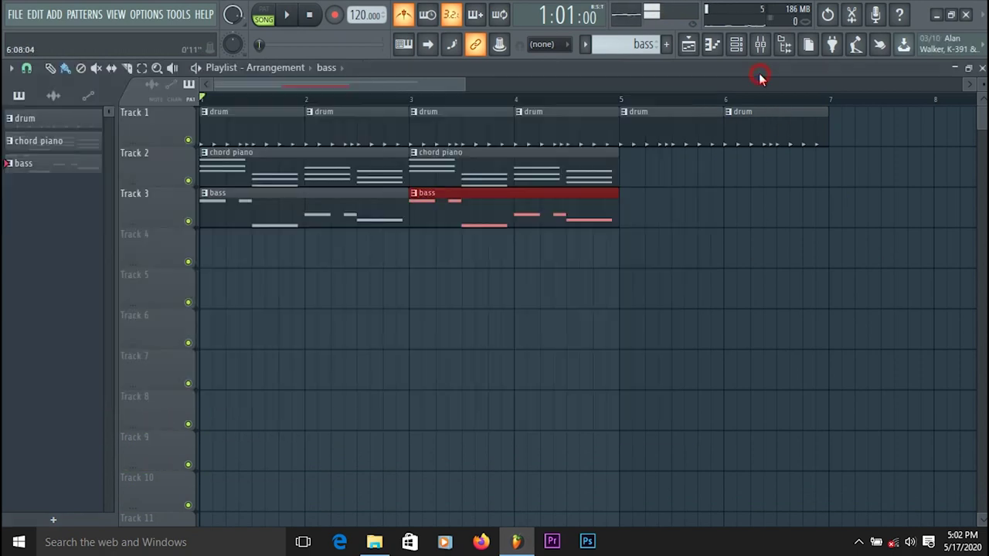
left_click(666, 45)
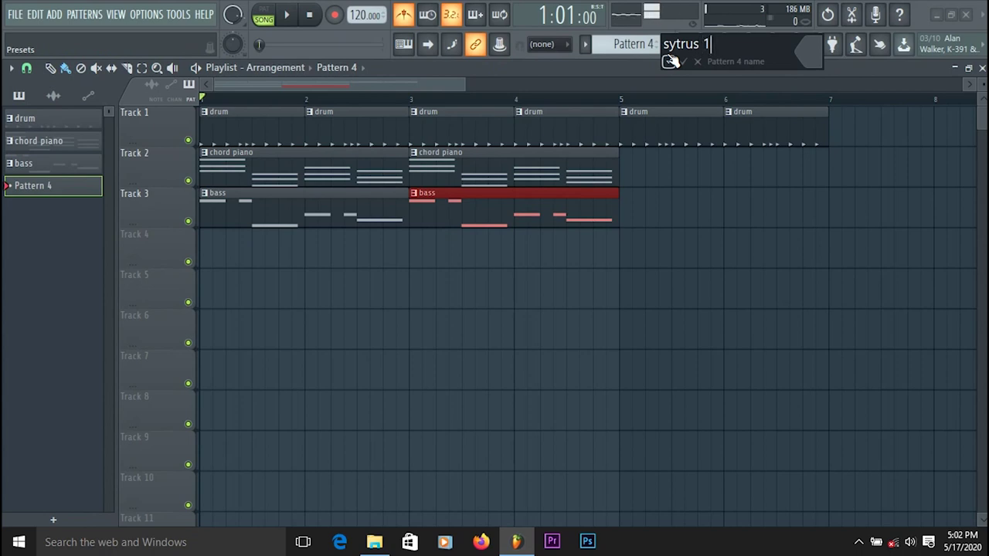
left_click(671, 61)
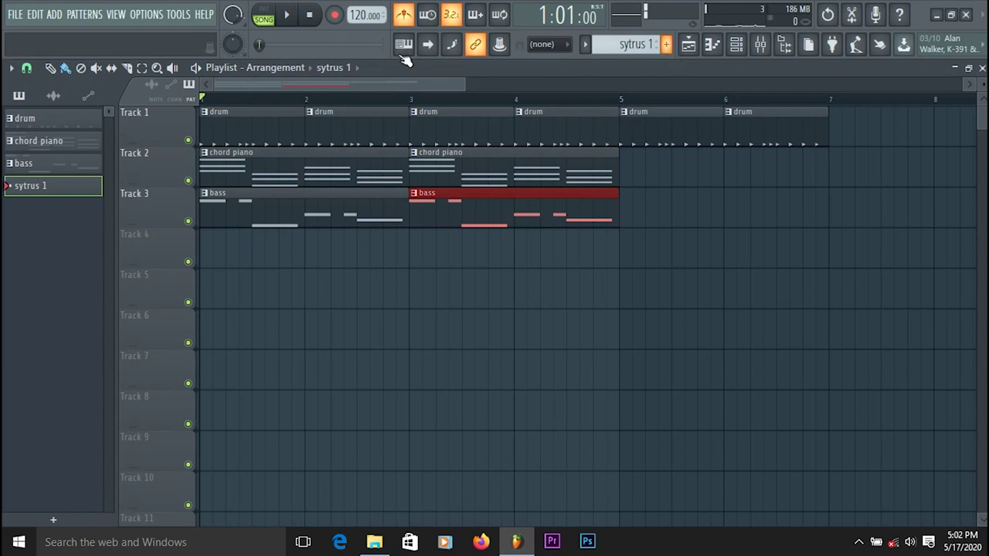
Give the drum, chord piano, bass and sytrus 1 patterns each a random color.
right_click(65, 122)
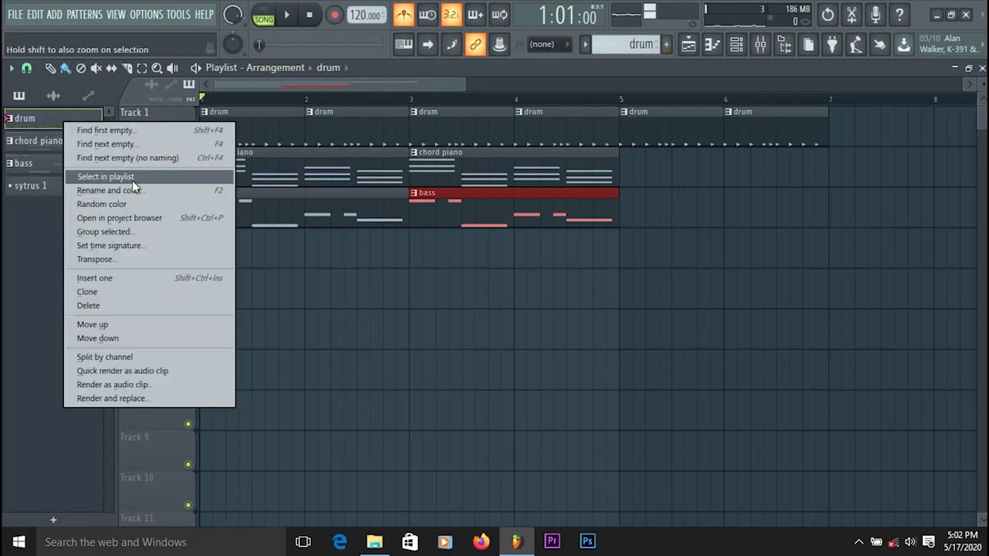
left_click(147, 203)
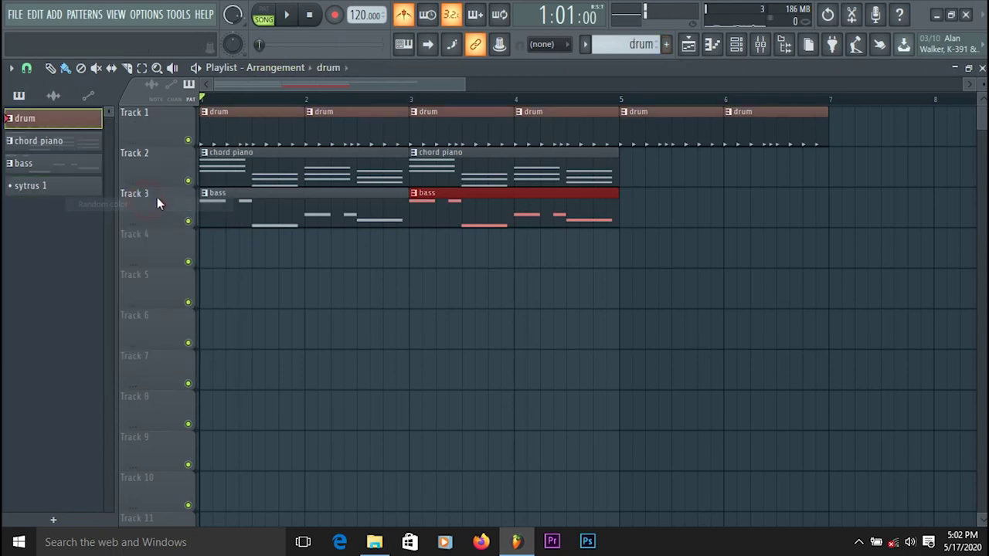
right_click(77, 147)
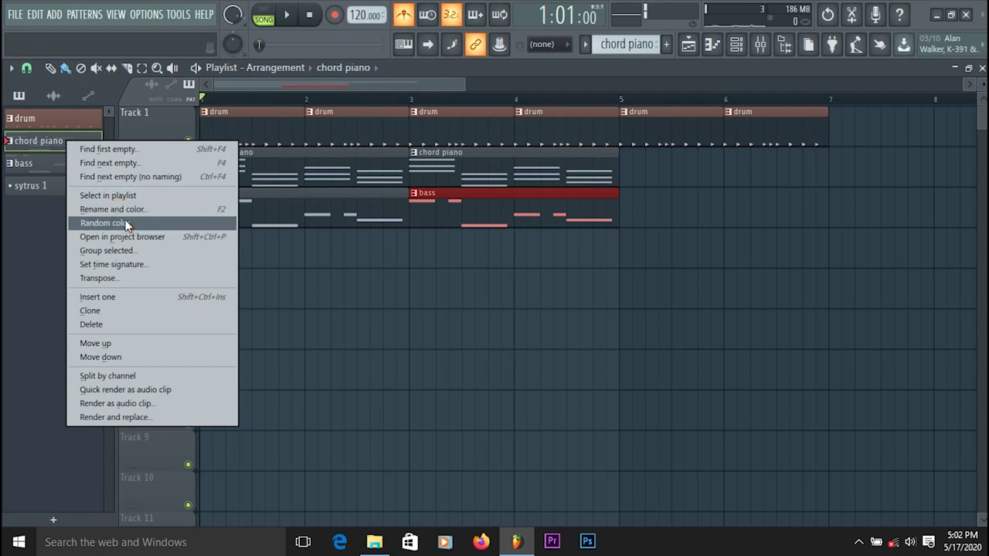
left_click(126, 224)
right_click(72, 162)
left_click(111, 243)
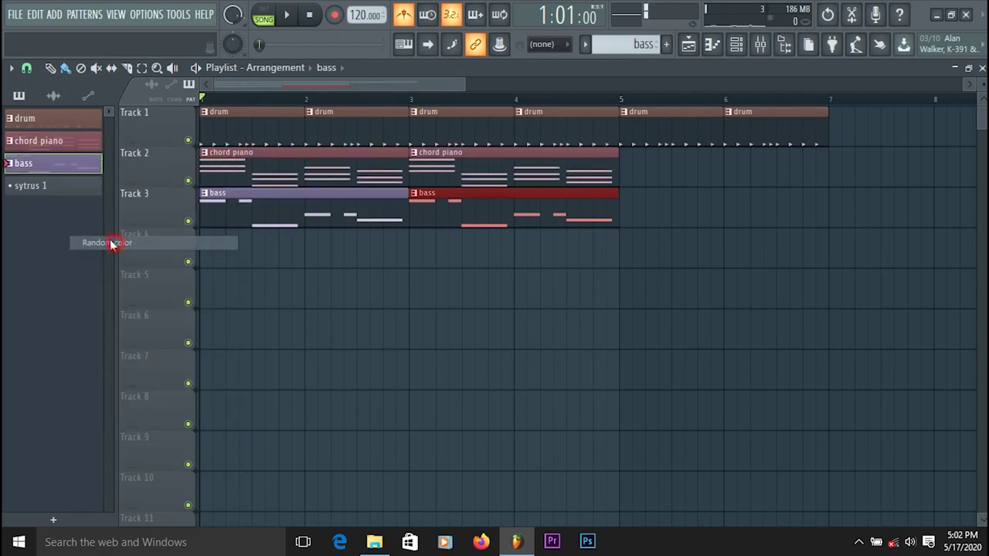
right_click(57, 187)
left_click(116, 272)
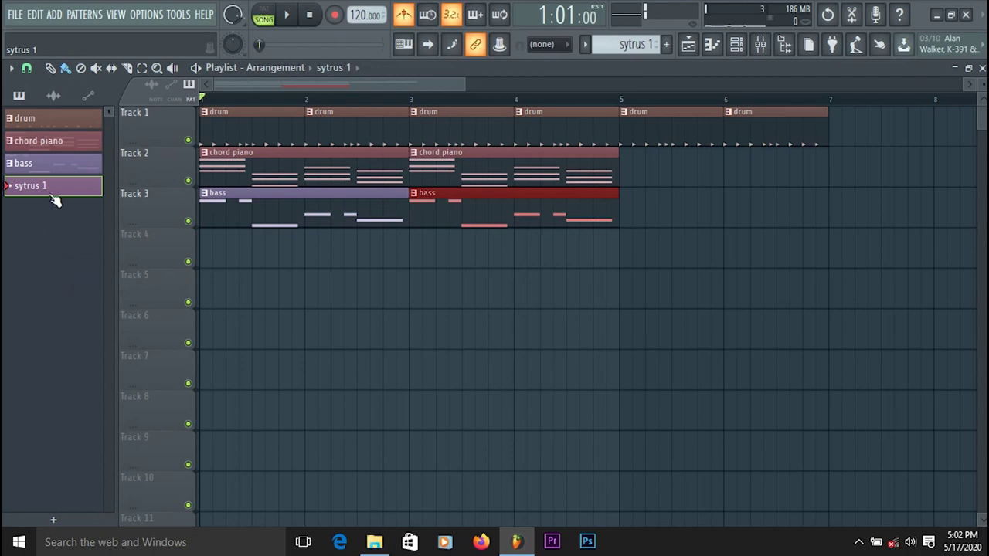
Open the piano roll of the Sytrus channel and audition several keys around the fifth octave.
left_click(738, 49)
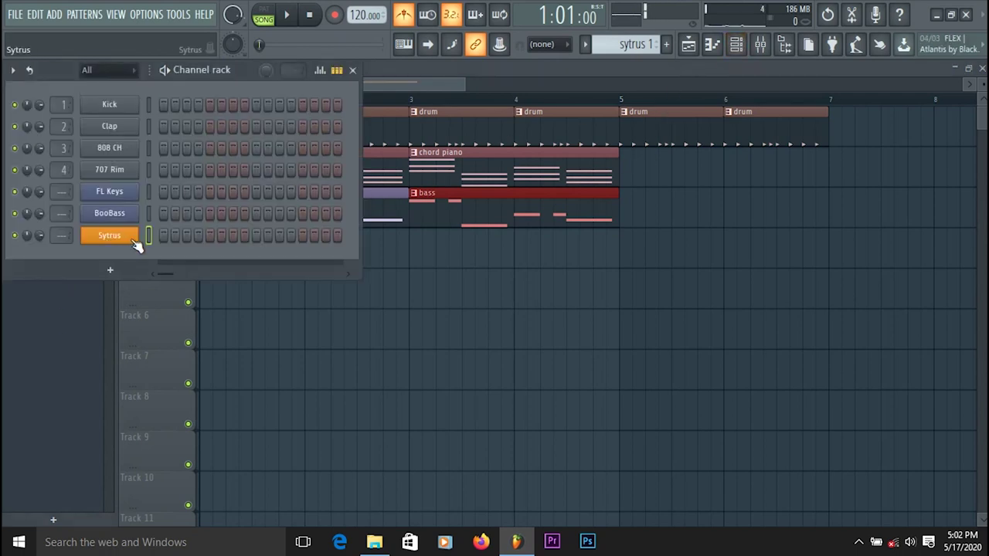
right_click(133, 242)
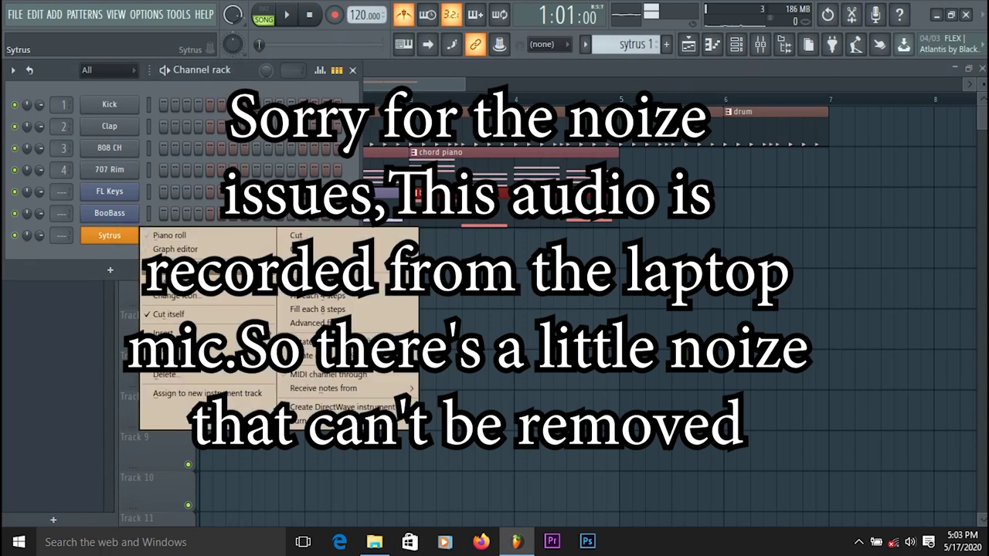
left_click(178, 235)
left_click(45, 224)
left_click(45, 297)
left_click(45, 223)
left_click(48, 143)
scroll(102, 211, "up", 4)
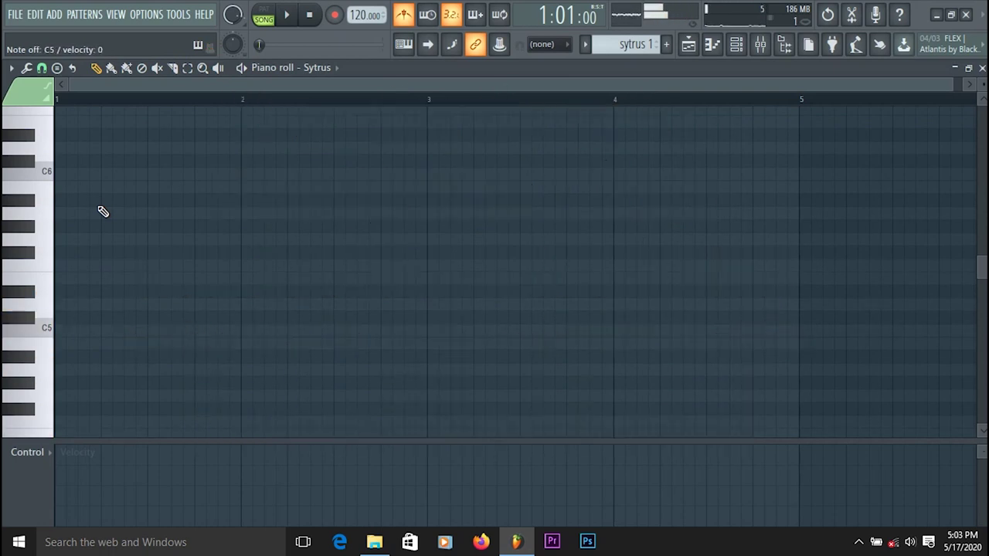
Play the song in the playlist and delete the two drum clips in bars 5 and 6 of Track 1.
left_click(697, 47)
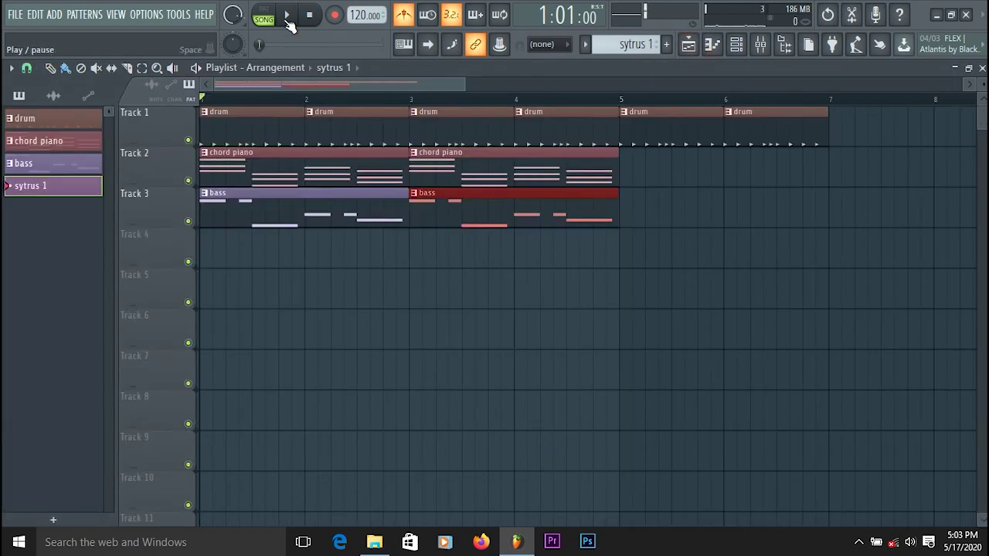
left_click(287, 16)
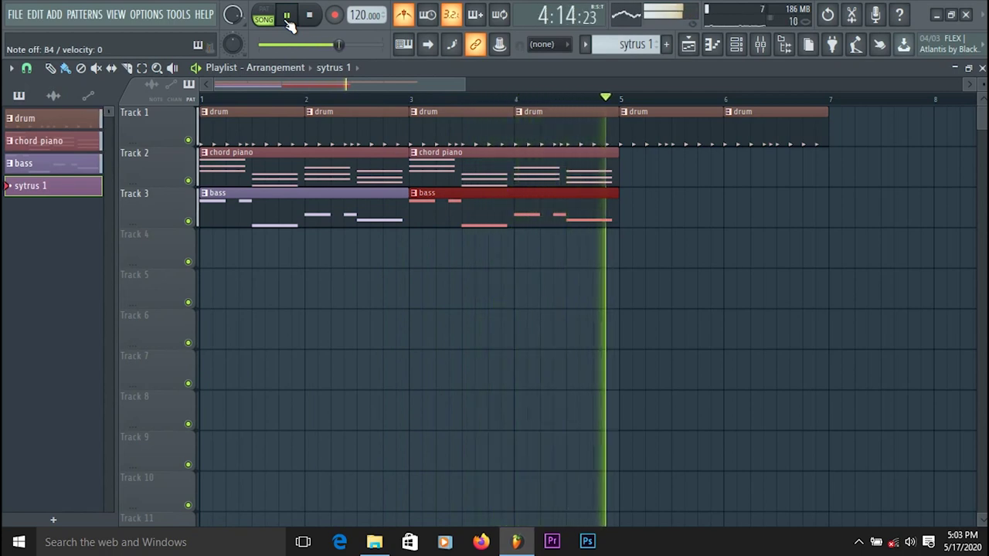
right_click(765, 130)
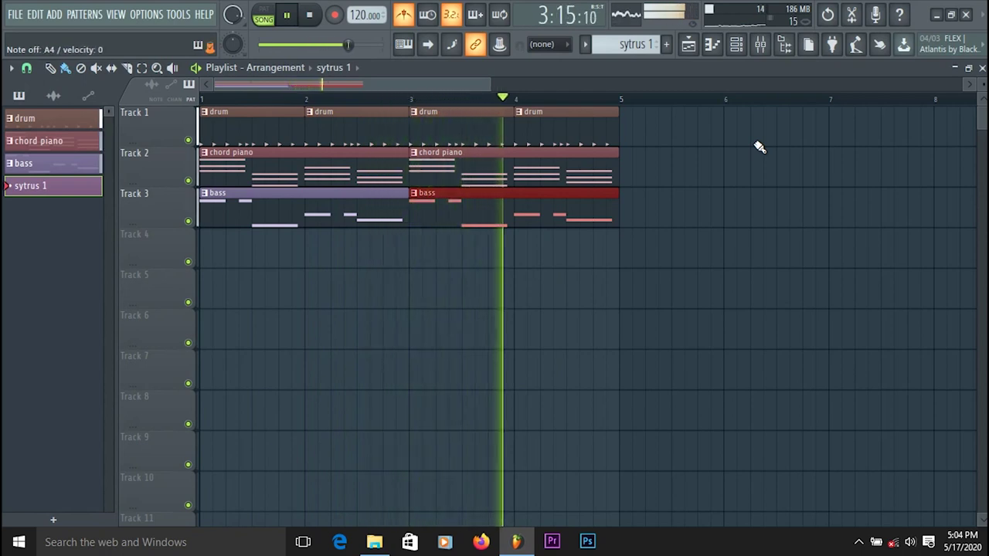
left_click(309, 16)
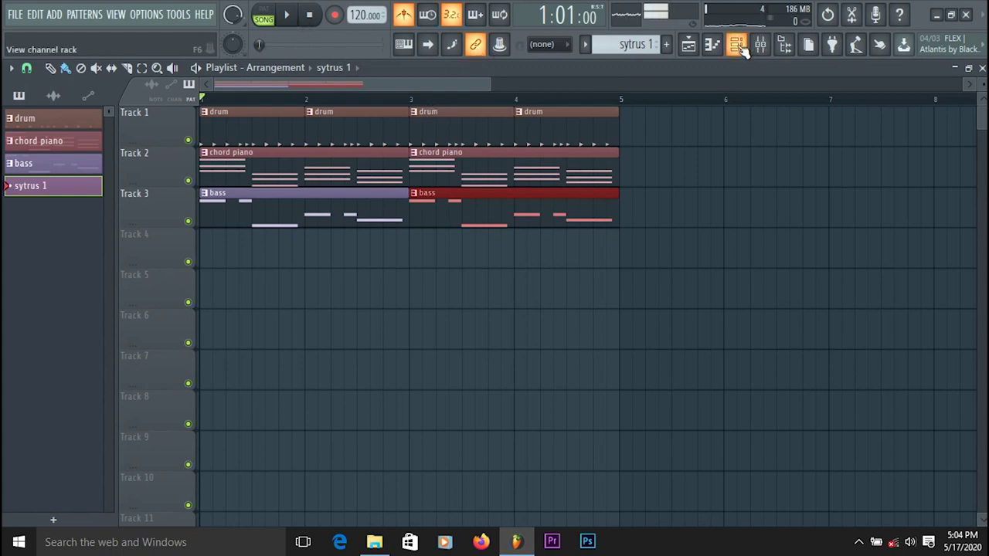
Return to the Sytrus piano roll, switch playback to pattern mode and test-play the empty pattern.
left_click(711, 44)
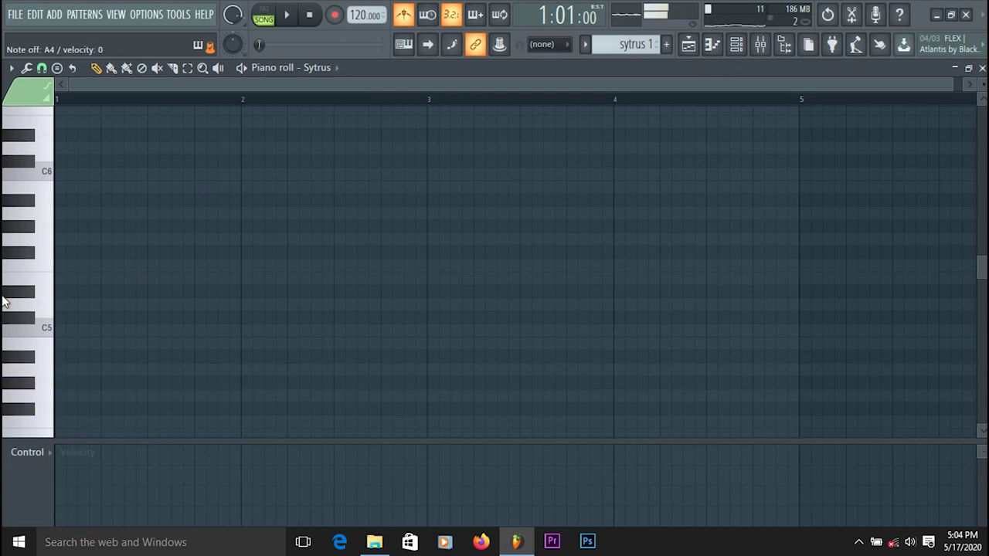
left_click_drag(957, 88, 903, 88)
left_click_drag(408, 88, 100, 82)
left_click(272, 15)
left_click(286, 15)
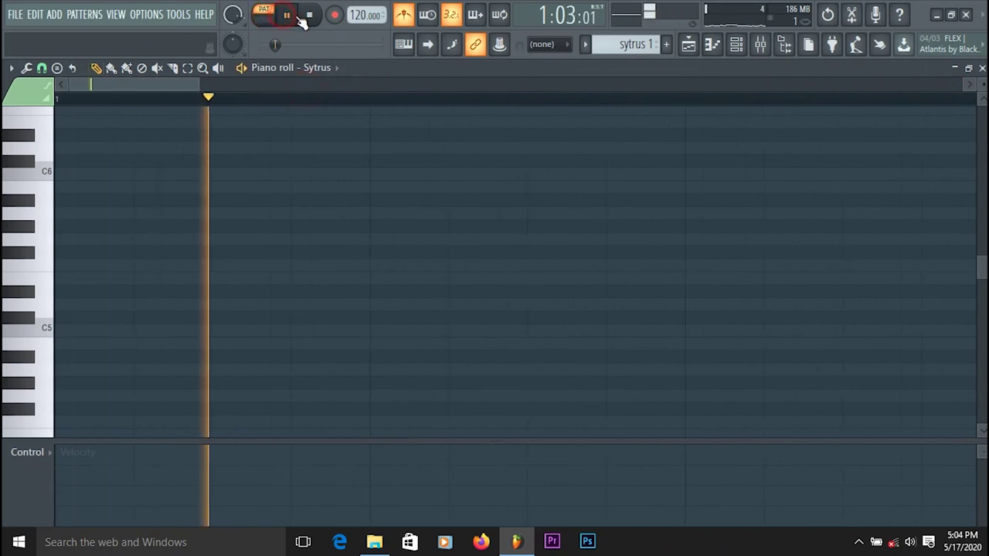
left_click(309, 15)
left_click_drag(197, 87, 432, 85)
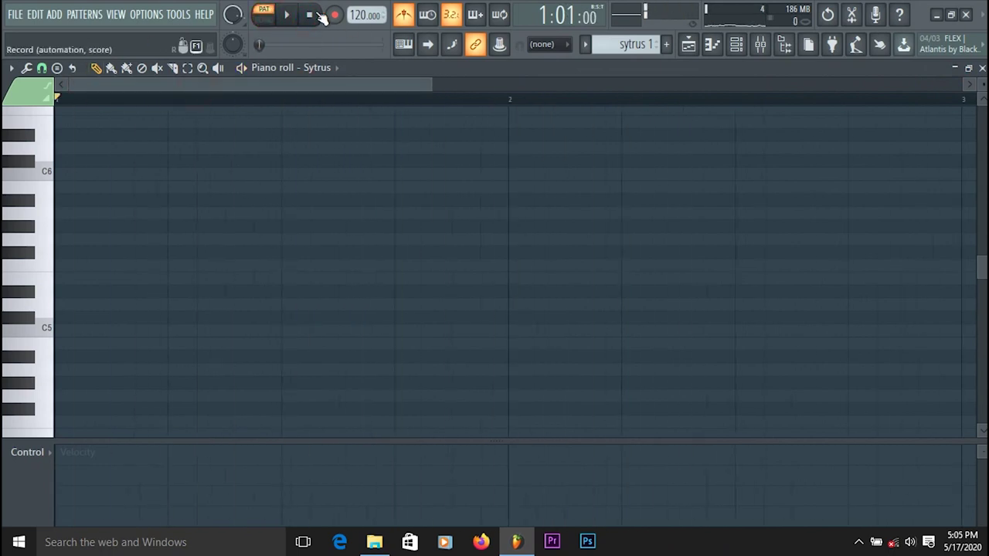
left_click(285, 15)
left_click(309, 15)
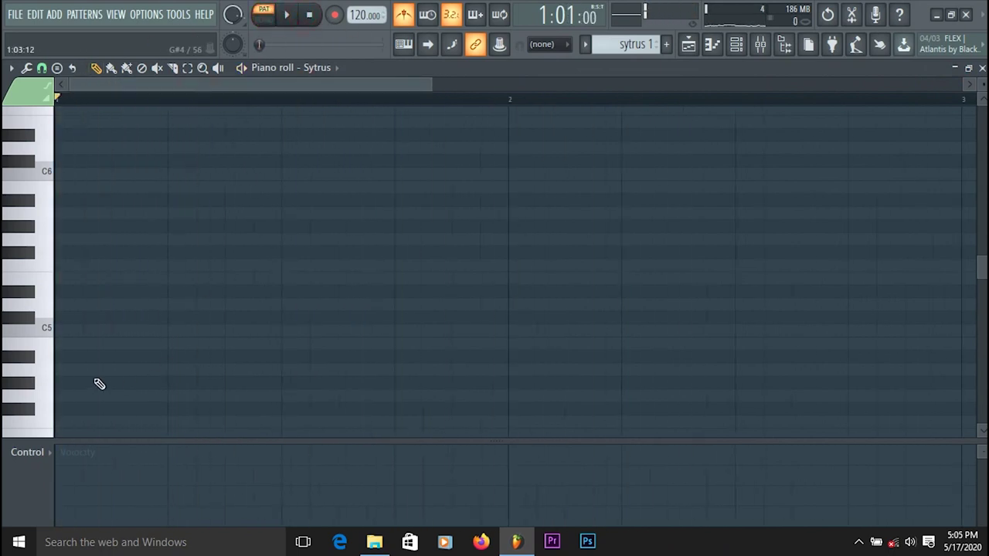
Audition a few keys, then place a B4 note followed by an A4 note at the start of bar 1 and play them.
left_click(43, 328)
left_click(43, 309)
left_click(46, 219)
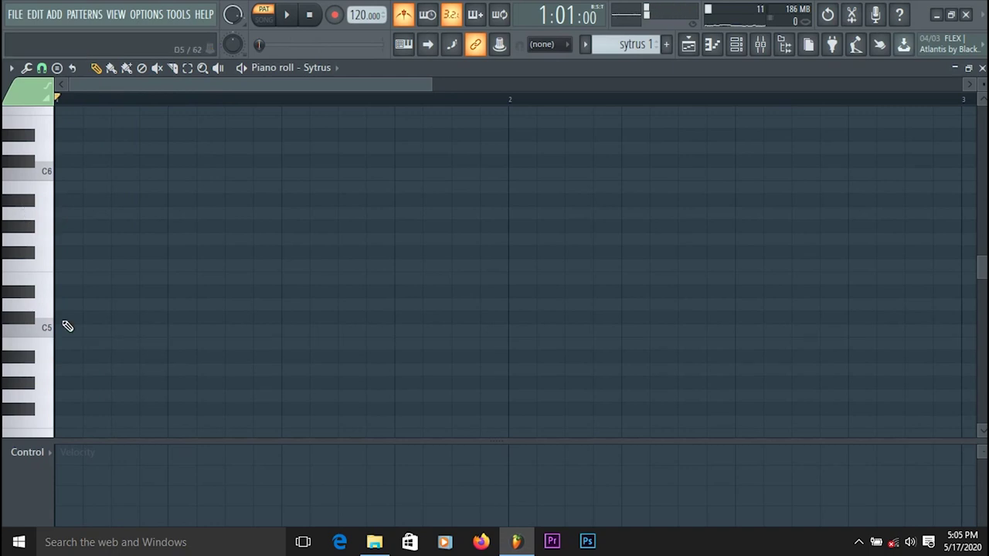
scroll(60, 323, "down", 4)
left_click(60, 227)
left_click(88, 227)
left_click(112, 251)
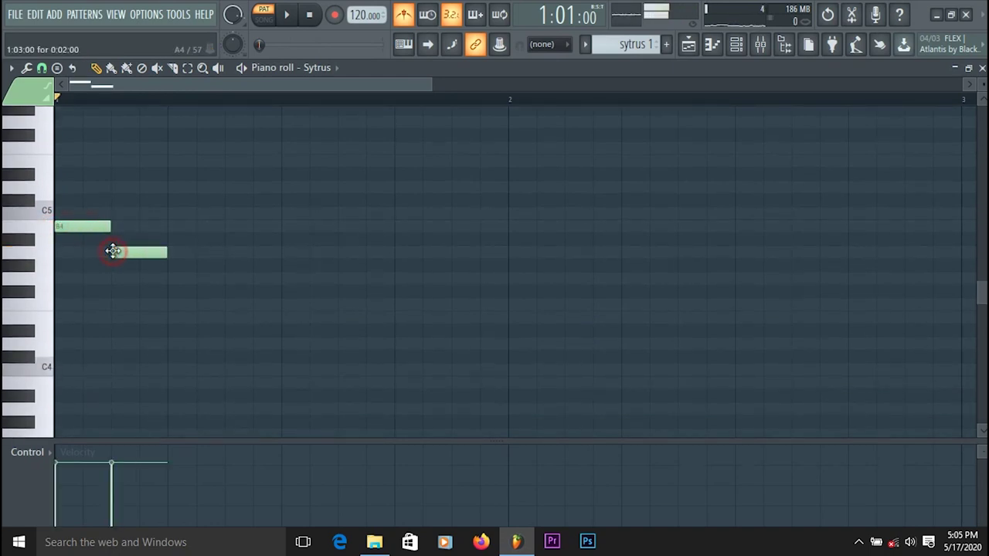
left_click(300, 15)
key("space")
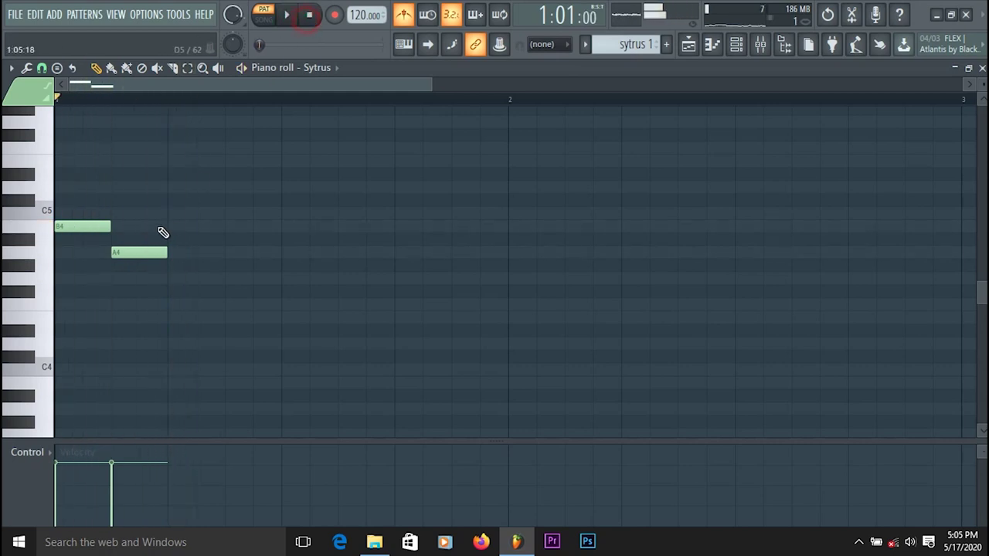
Continue the melody in bar 1 with two more alternating B4 and A4 pairs, playing the pattern after each pair.
left_click(172, 226)
left_click(228, 252)
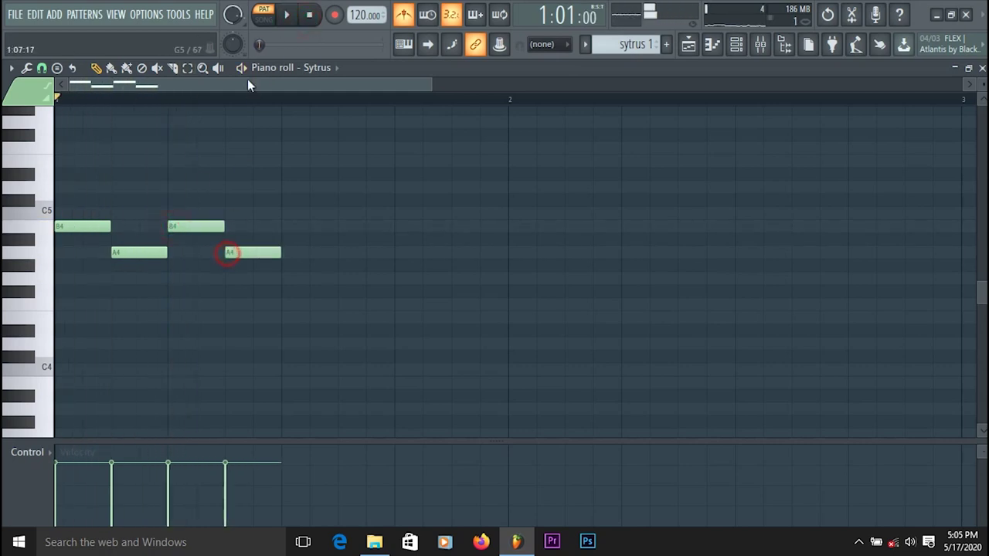
left_click(291, 16)
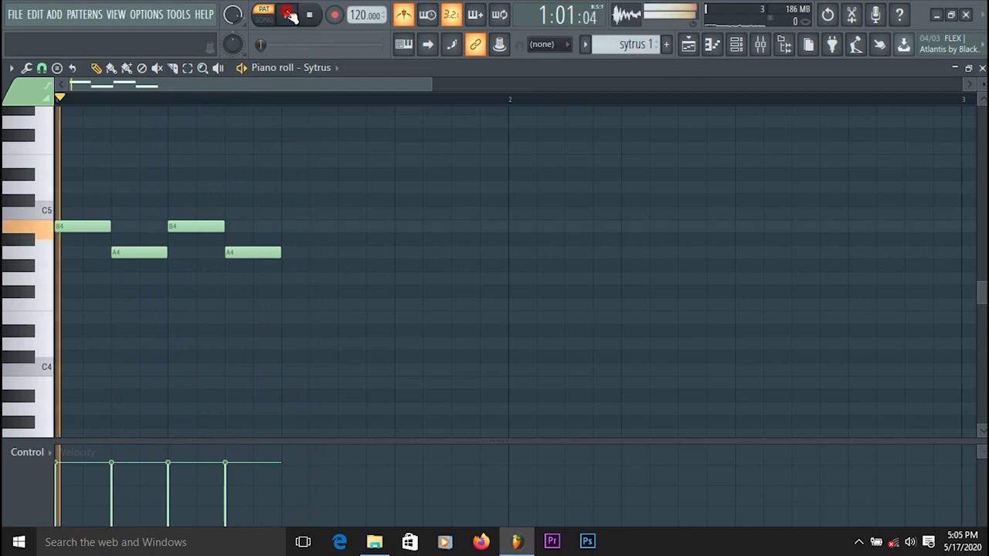
left_click(310, 16)
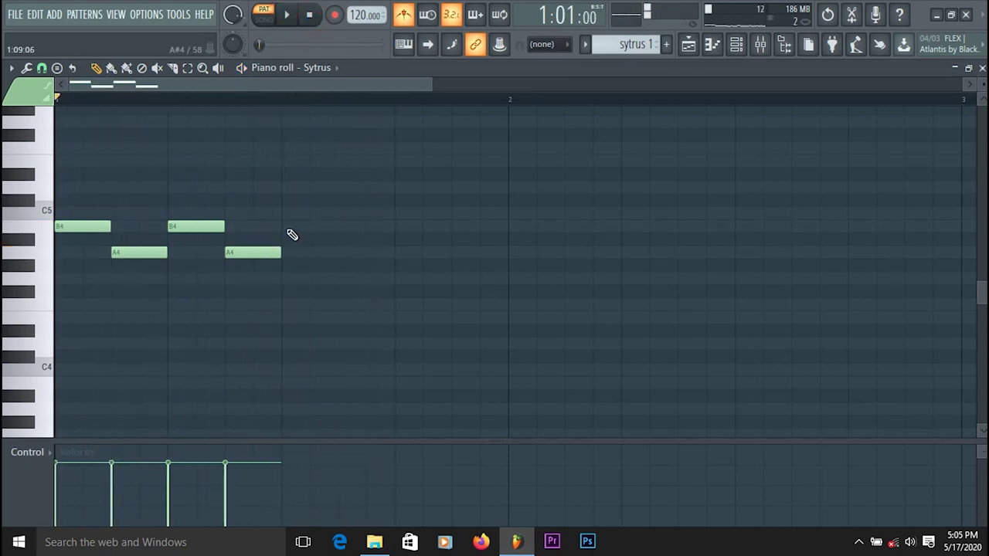
left_click(286, 226)
left_click(342, 253)
left_click(287, 16)
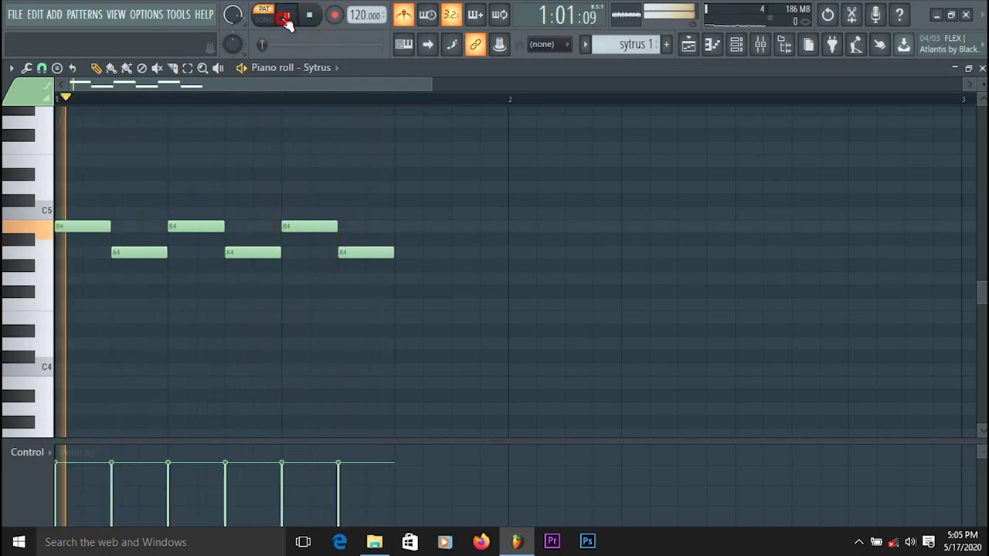
key("space")
Complete bar 1 with a fourth B4 and A4 pair and play the pattern back.
left_click_drag(315, 84, 344, 83)
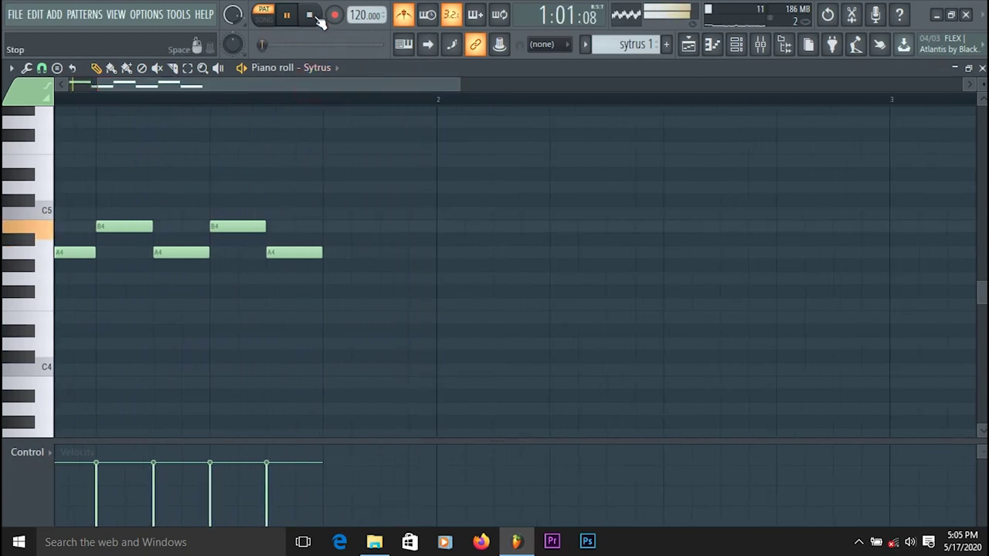
left_click(326, 227)
left_click(387, 255)
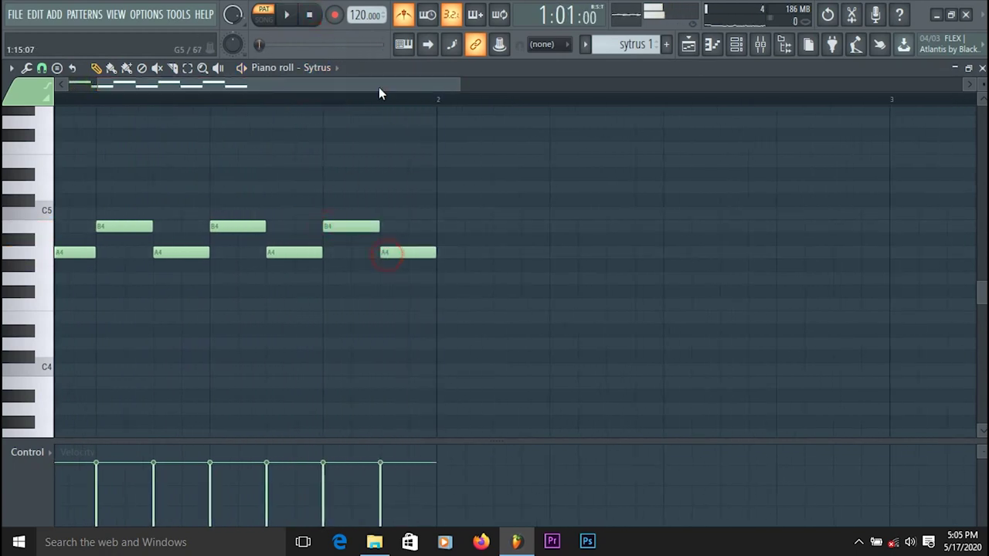
left_click_drag(454, 87, 382, 86)
left_click_drag(293, 108, 274, 46)
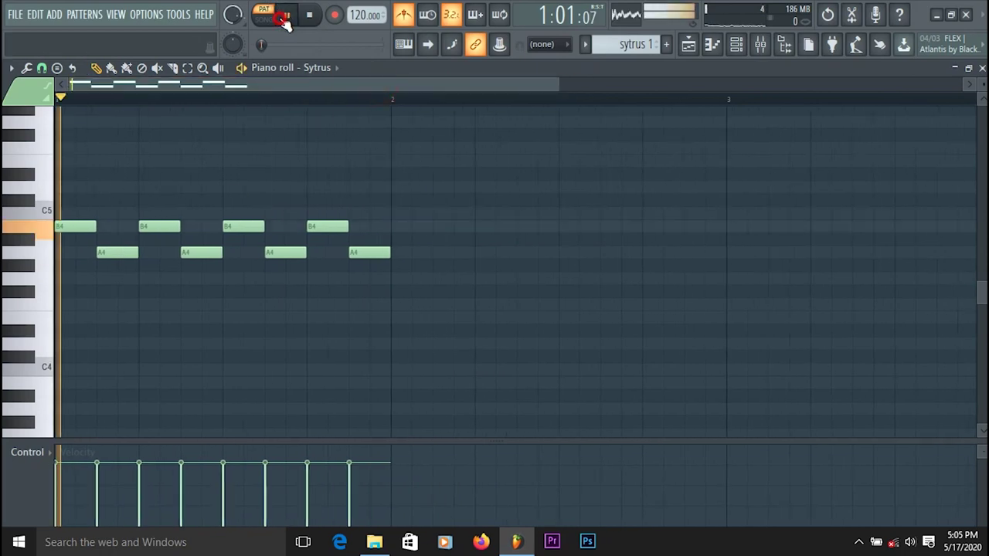
left_click(308, 23)
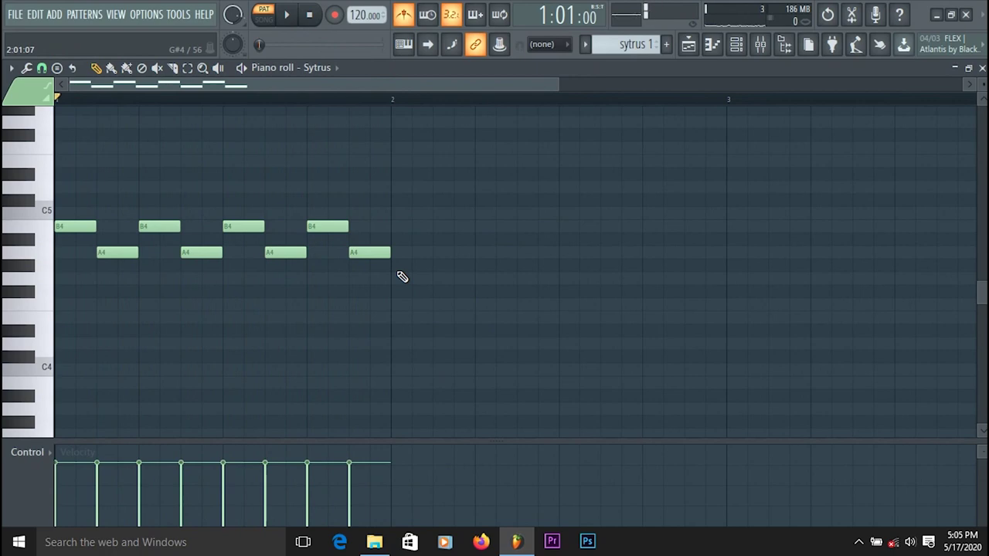
Fill bar 2 with four alternating A4 and G4 pairs and play the whole melody back.
key("m")
key("n")
key("b")
left_click(396, 255)
left_click(438, 279)
left_click(479, 253)
left_click(519, 279)
left_click(568, 252)
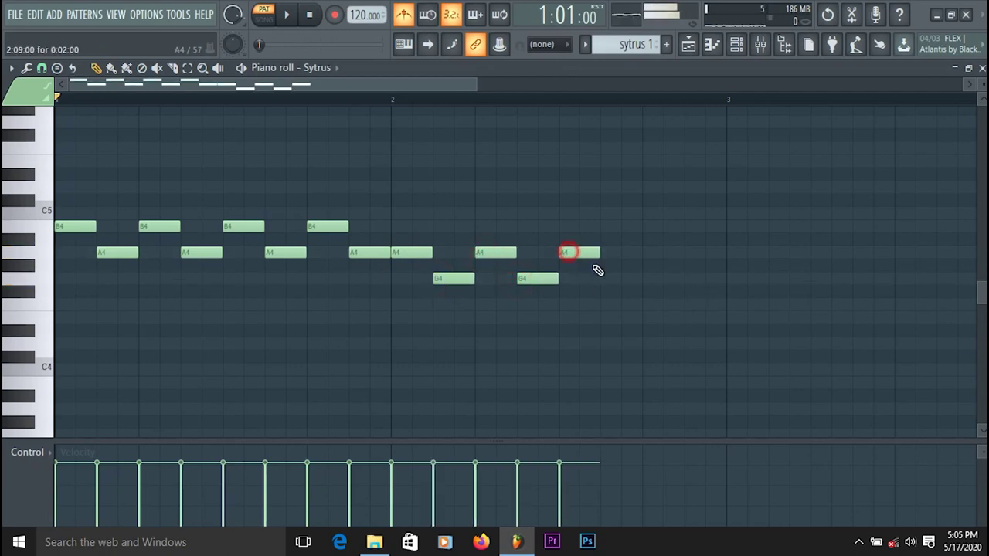
left_click(606, 279)
left_click(647, 254)
left_click(685, 279)
left_click(290, 15)
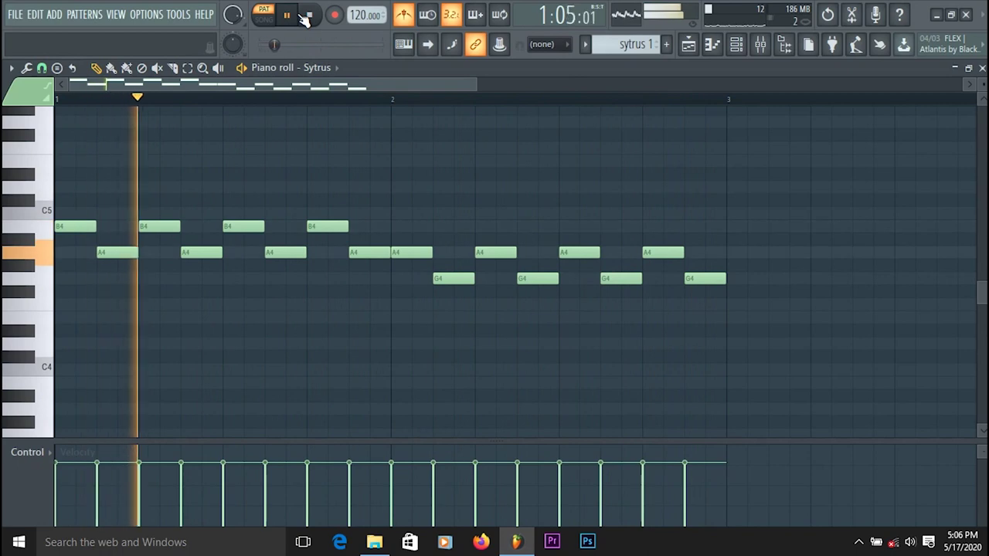
left_click(309, 17)
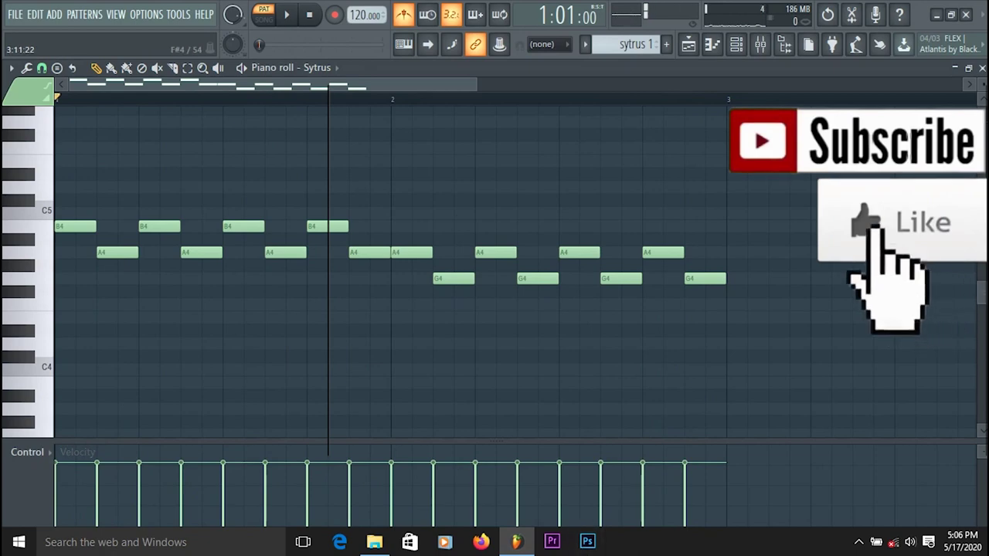
Place the sytrus 1 pattern on Track 4 of the playlist, starting at bar 1.
key("F5")
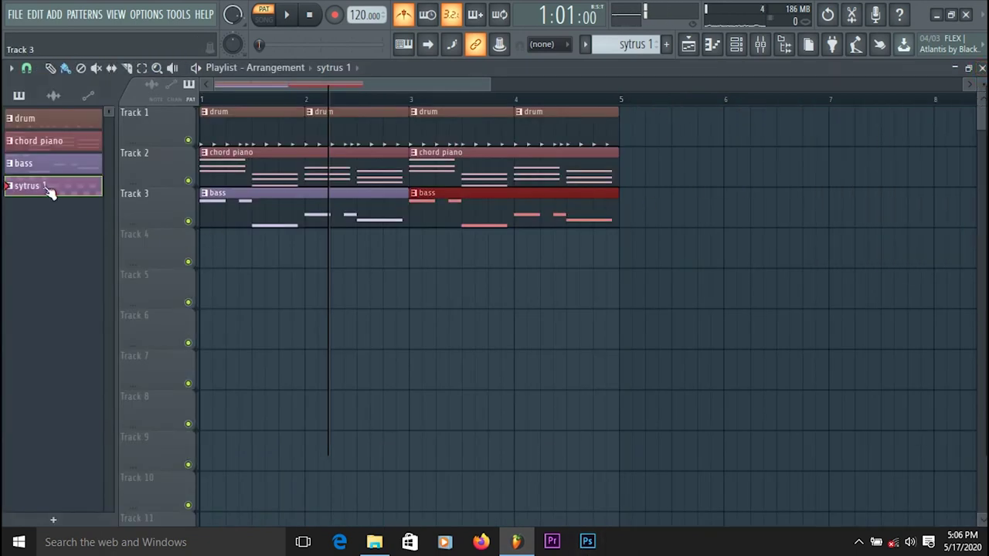
left_click(248, 265)
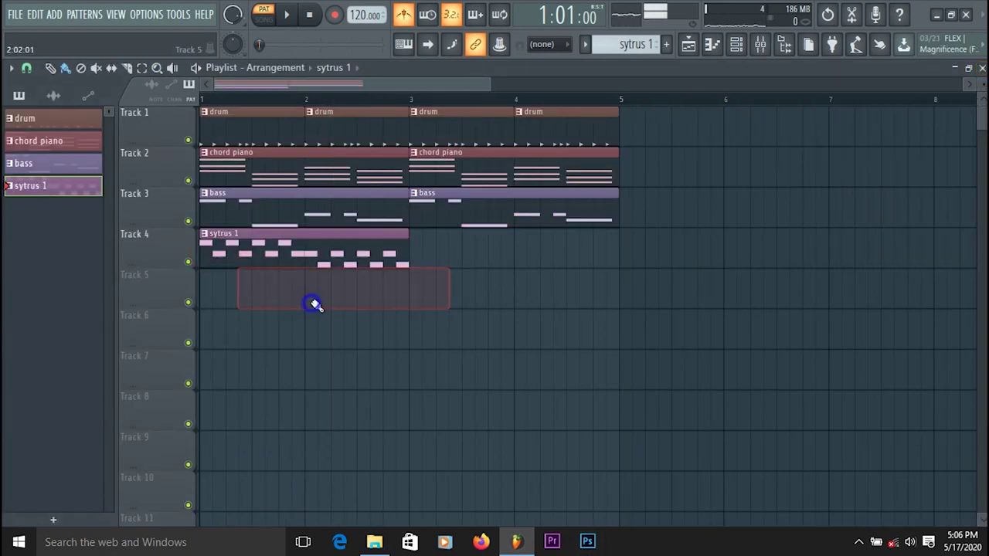
Place a second sytrus 1 clip on Track 4 at bar 3 and play the whole arrangement in song mode.
left_click(415, 251)
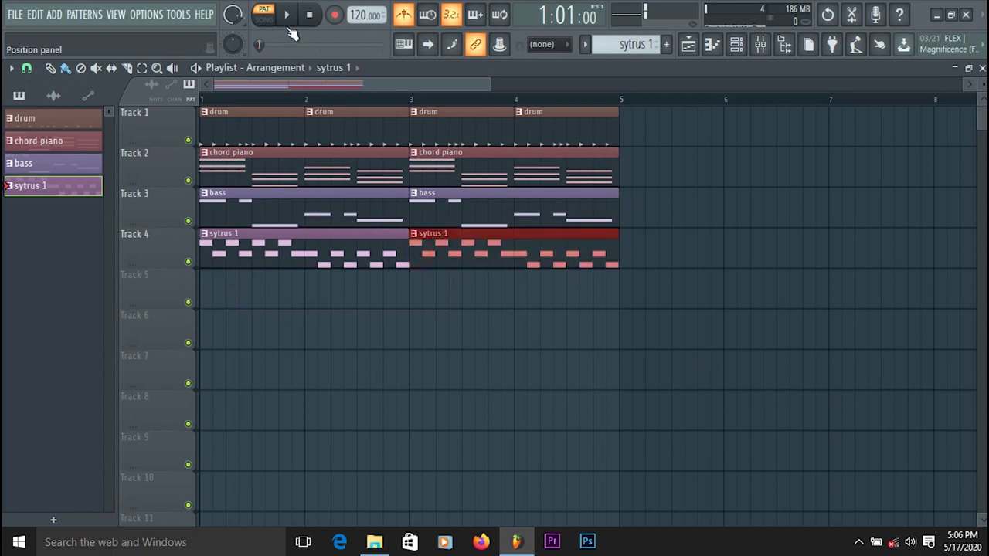
left_click(286, 16)
left_click(309, 15)
left_click(263, 21)
left_click(287, 17)
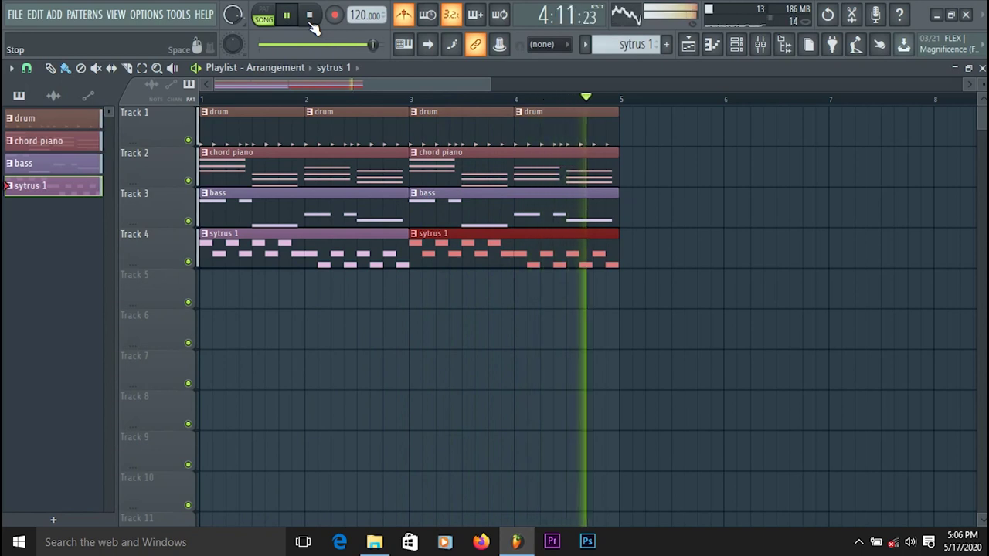
left_click(312, 23)
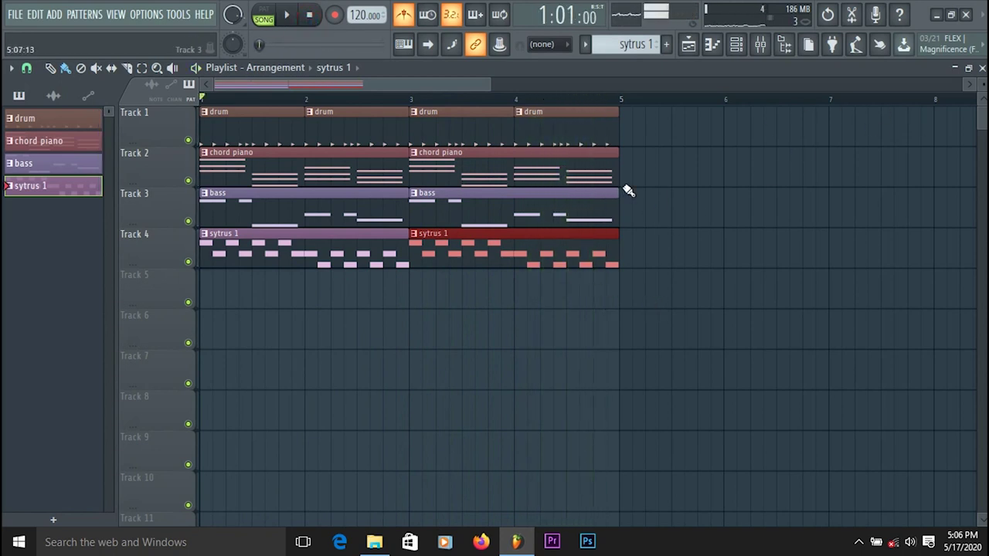
Add a second Sytrus instrument channel and load its Arp preset Acid 5.
left_click(736, 47)
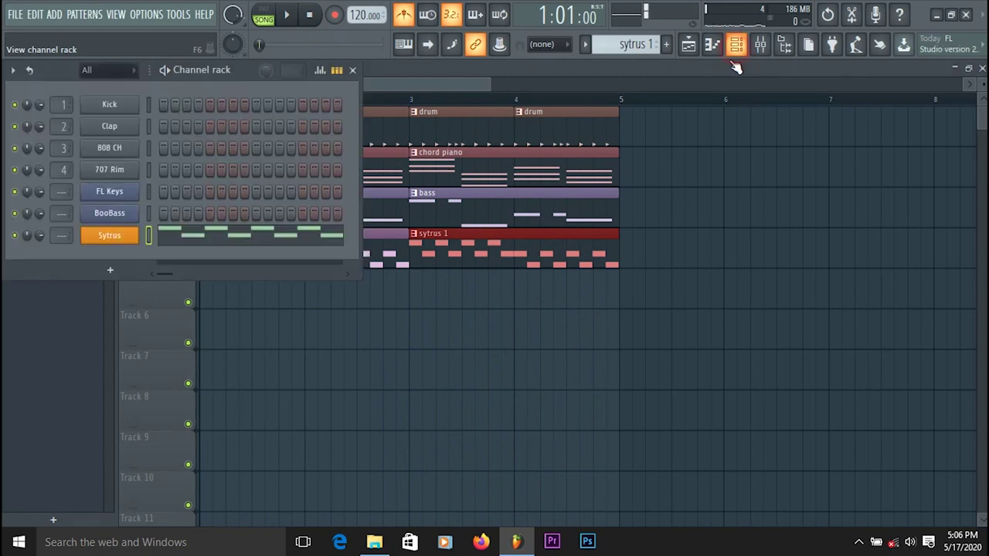
left_click(120, 273)
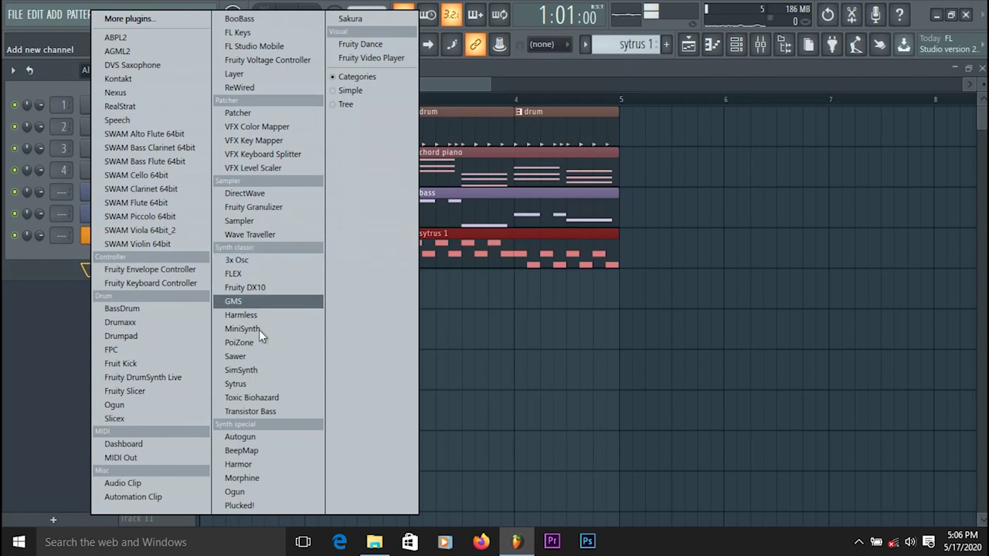
left_click(268, 383)
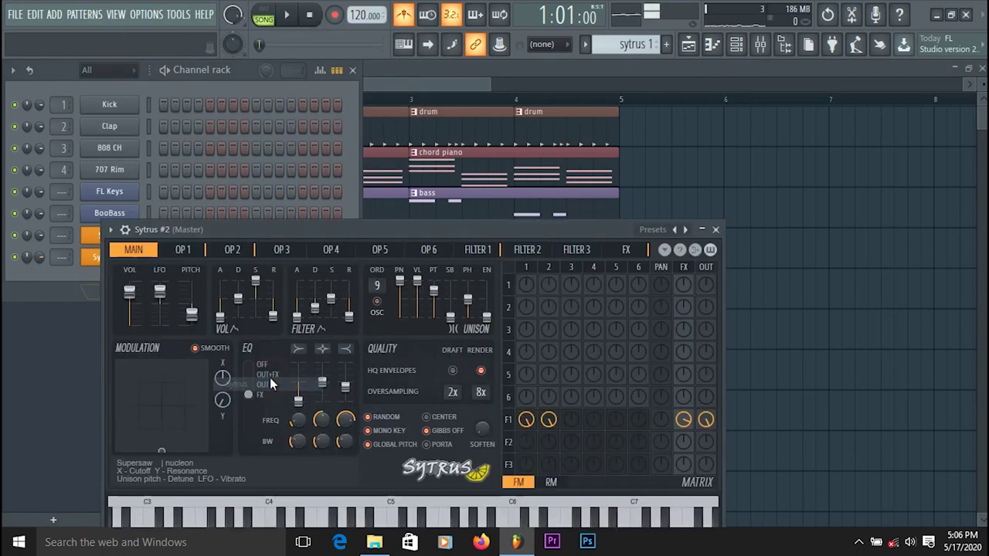
left_click_drag(212, 230, 209, 162)
left_click(110, 161)
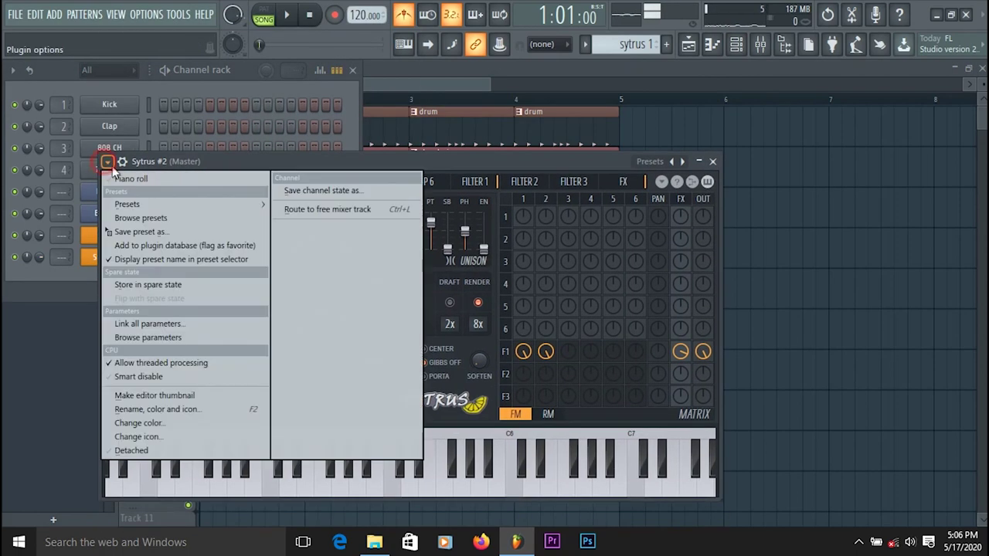
mouse_move(153, 199)
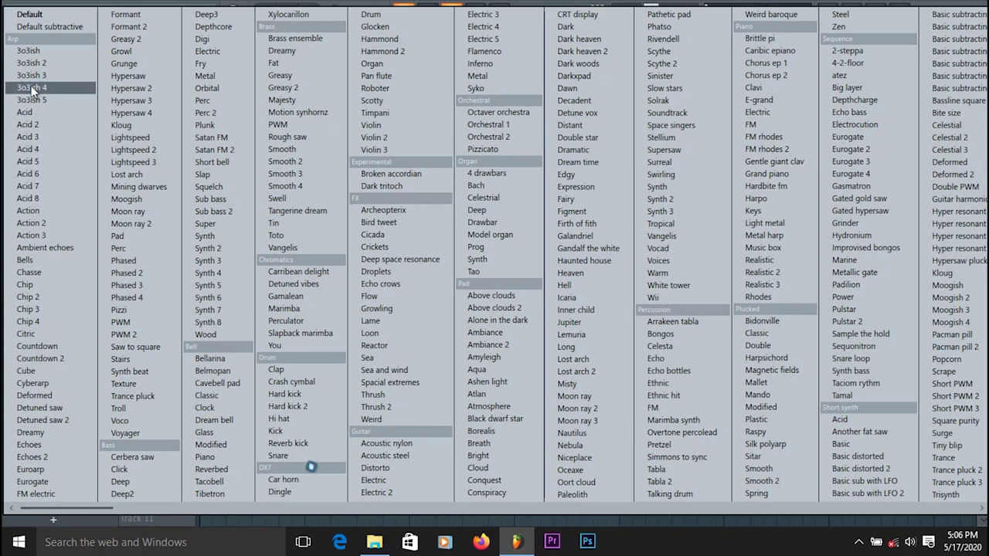
left_click(63, 160)
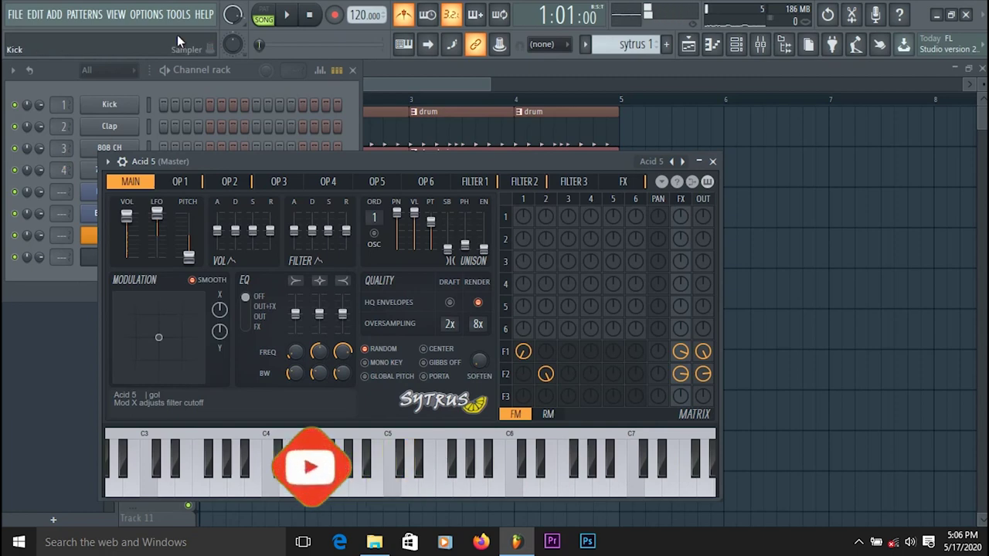
Audition the Sytrus presets around Acid 5, including Acid 8, Action 2, Acid 2 and Acid 4, then return to Acid 5 and close the plugin.
left_click(683, 161)
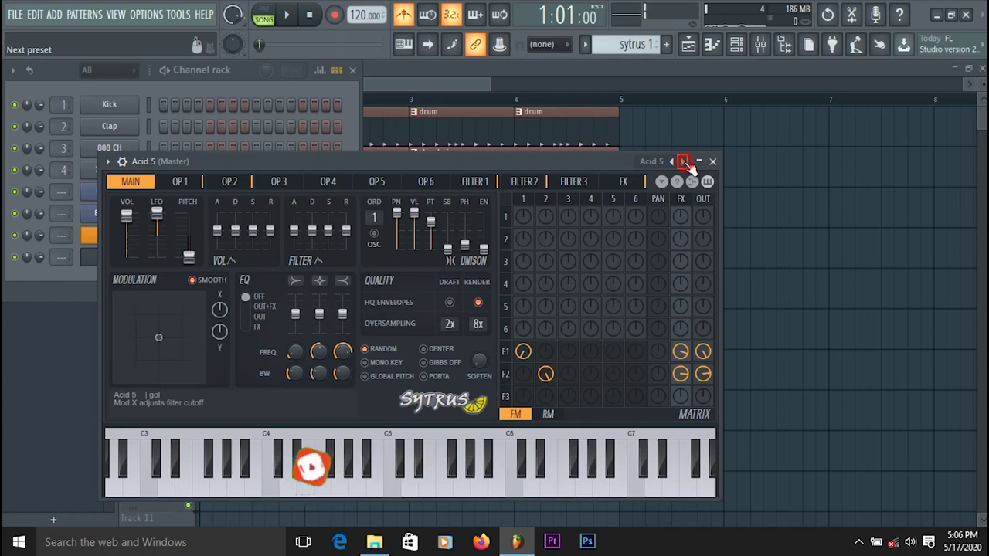
left_click(683, 161)
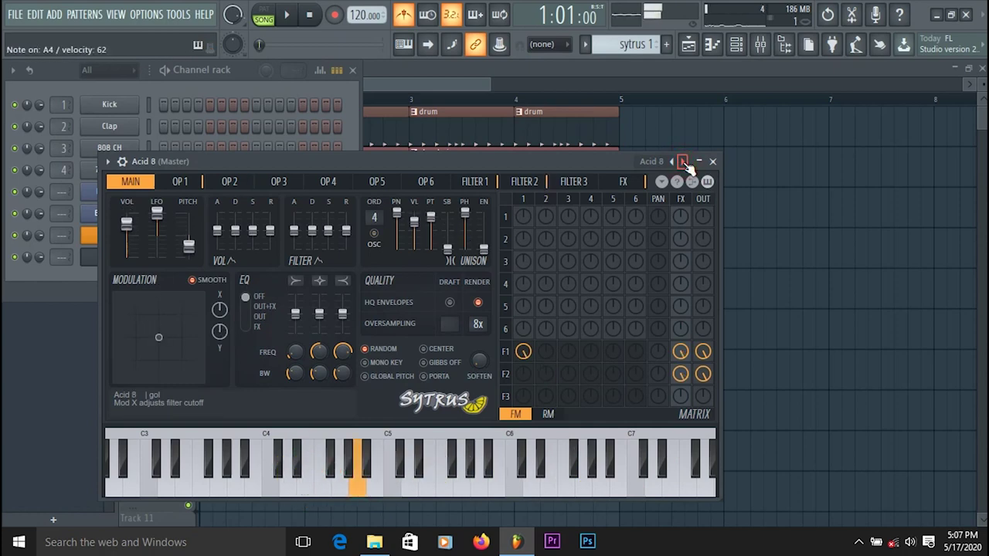
left_click(683, 161)
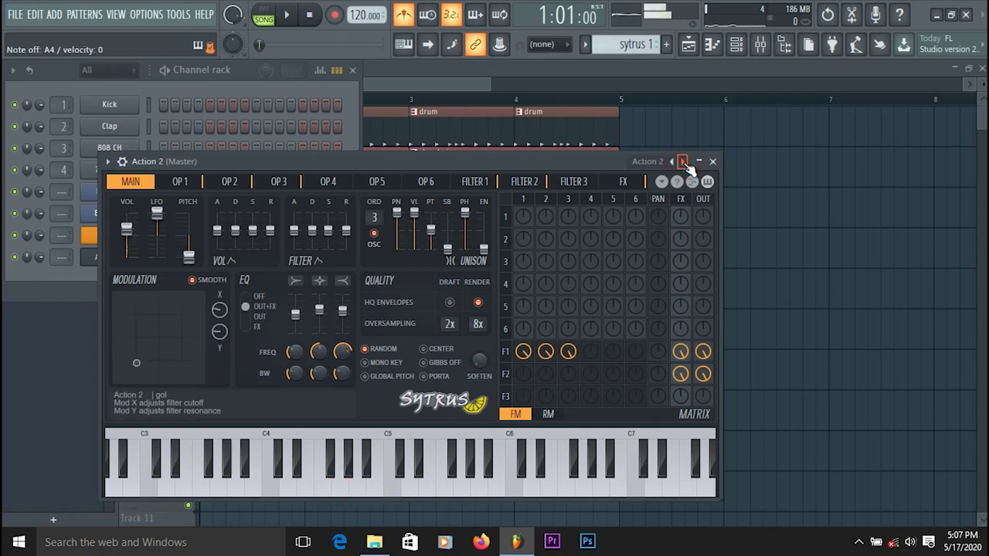
left_click(672, 162)
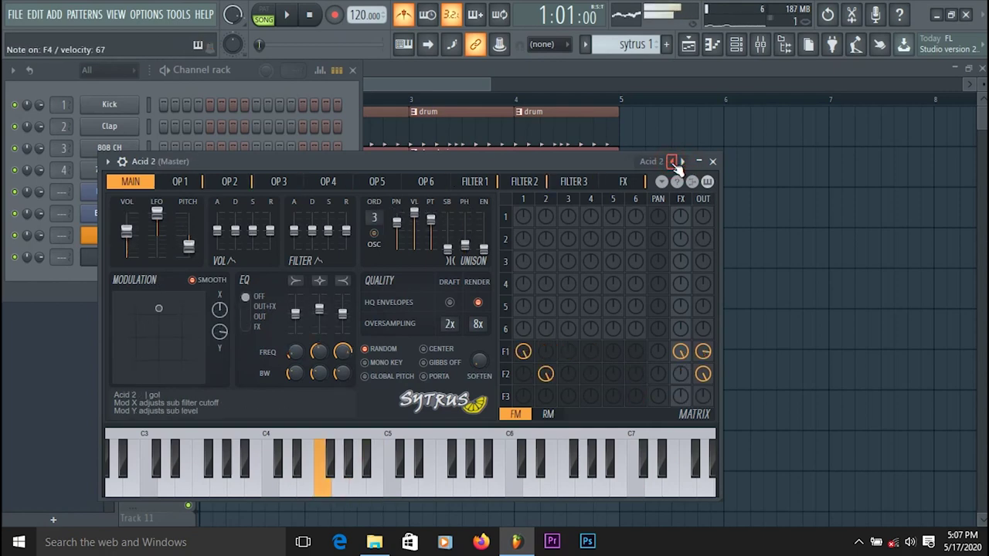
left_click(672, 162)
left_click(673, 163)
left_click(673, 162)
left_click(683, 162)
left_click(683, 163)
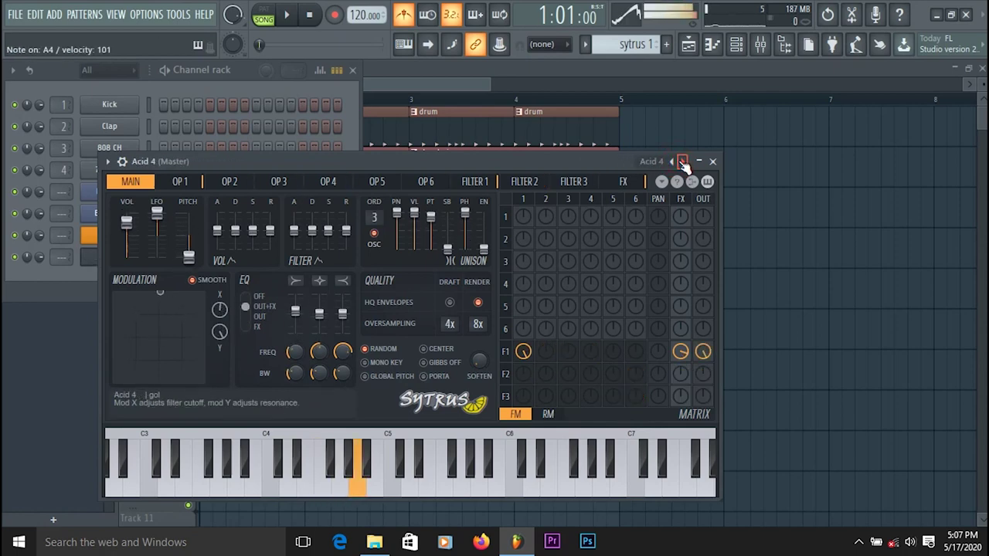
left_click(684, 162)
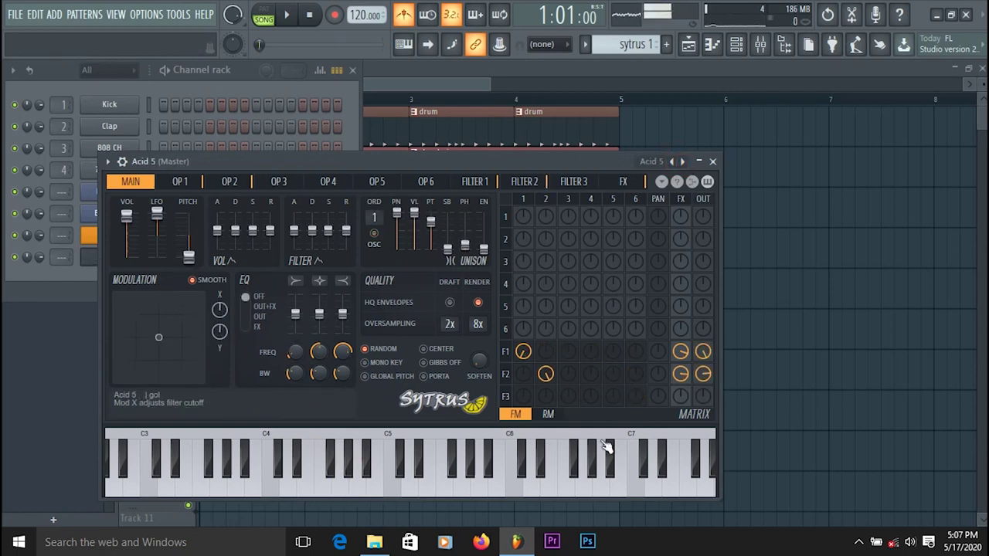
left_click(713, 161)
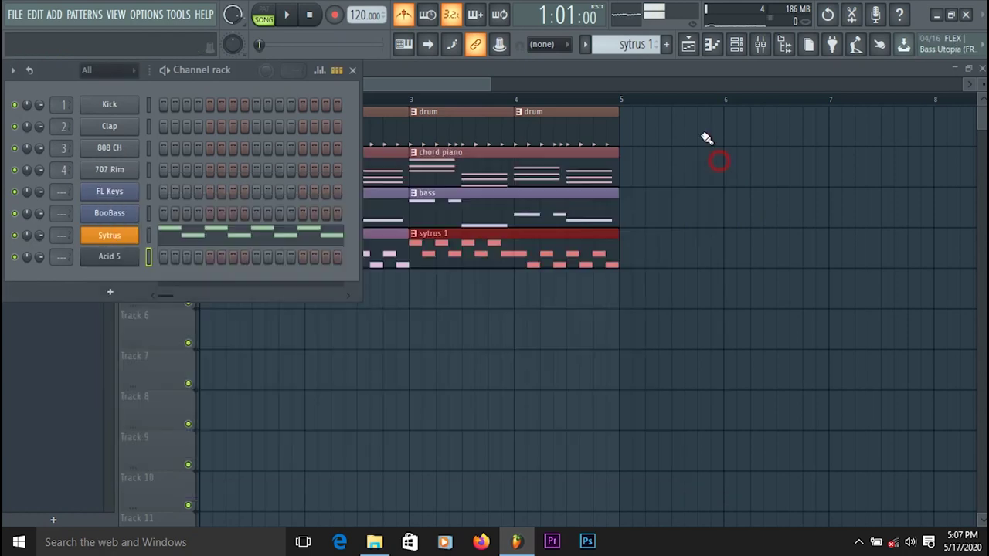
Create a new pattern named sytrus 2 and open the Acid 5 channel's piano roll.
left_click(665, 45)
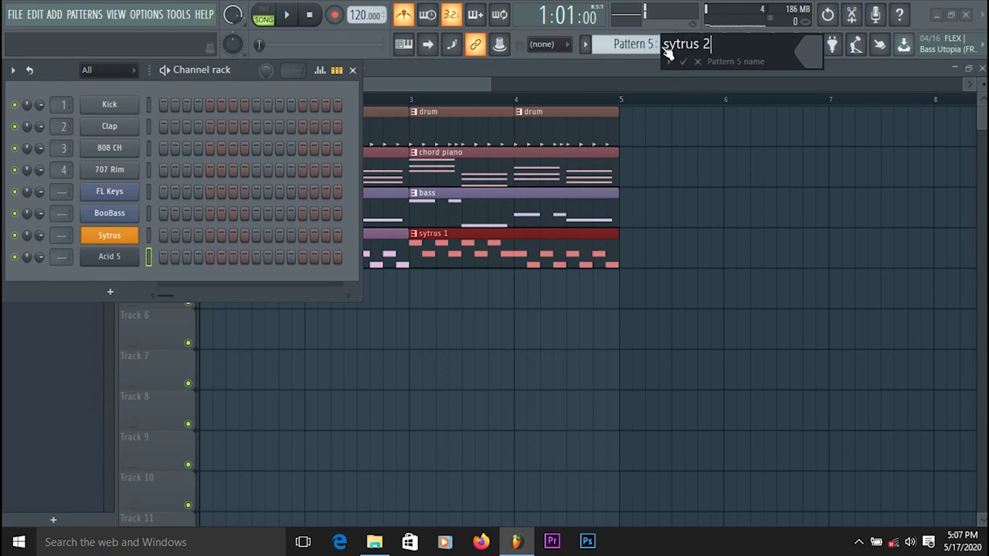
key("Return")
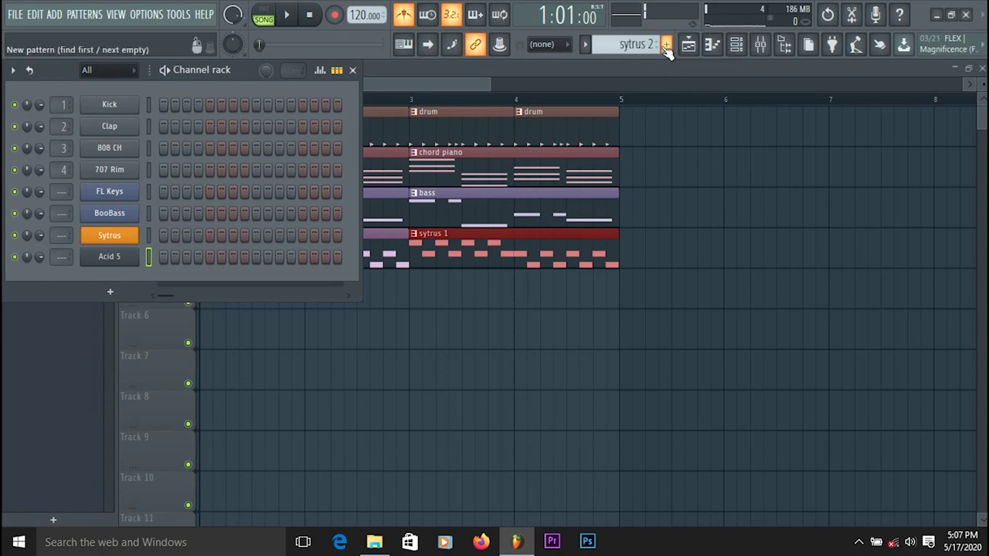
left_click(476, 76)
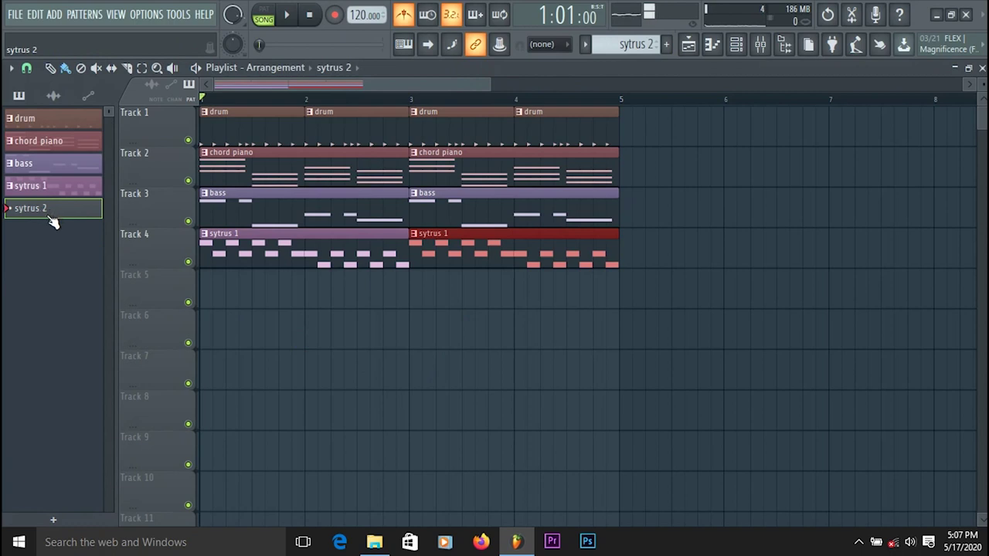
left_click(712, 44)
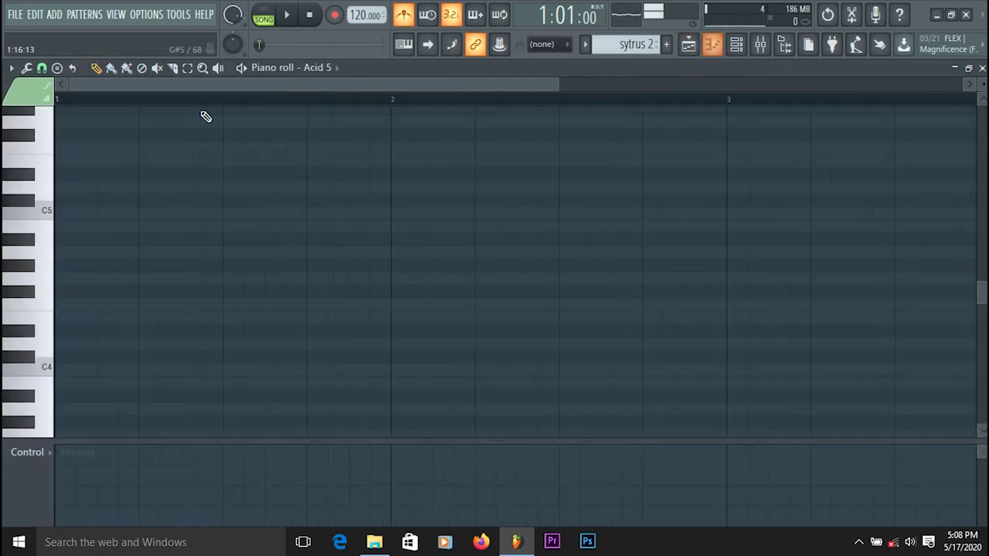
Draw one-beat notes A4, C4, E4 and D4 in sequence across bar 1 and play the pattern back in pattern mode.
left_click_drag(52, 236, 37, 395)
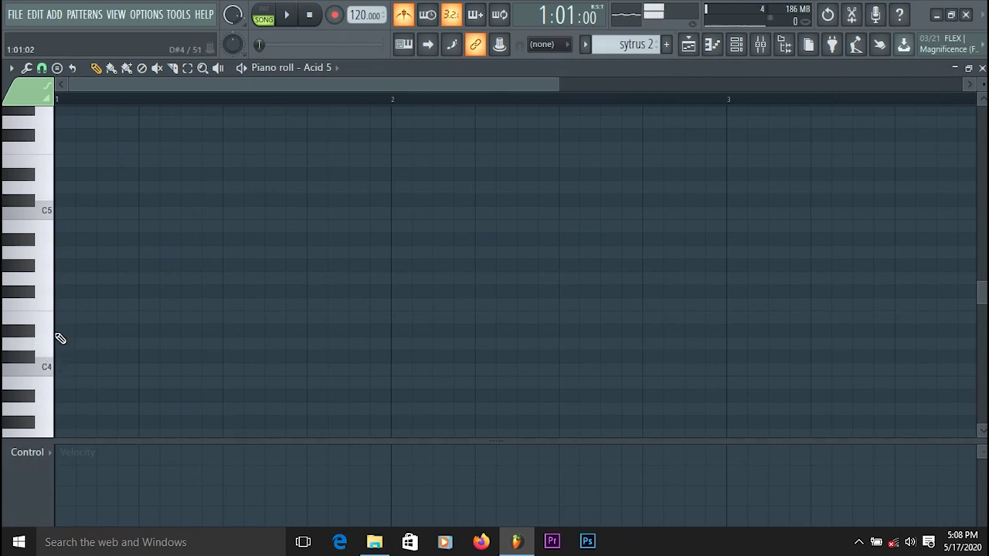
left_click(44, 366)
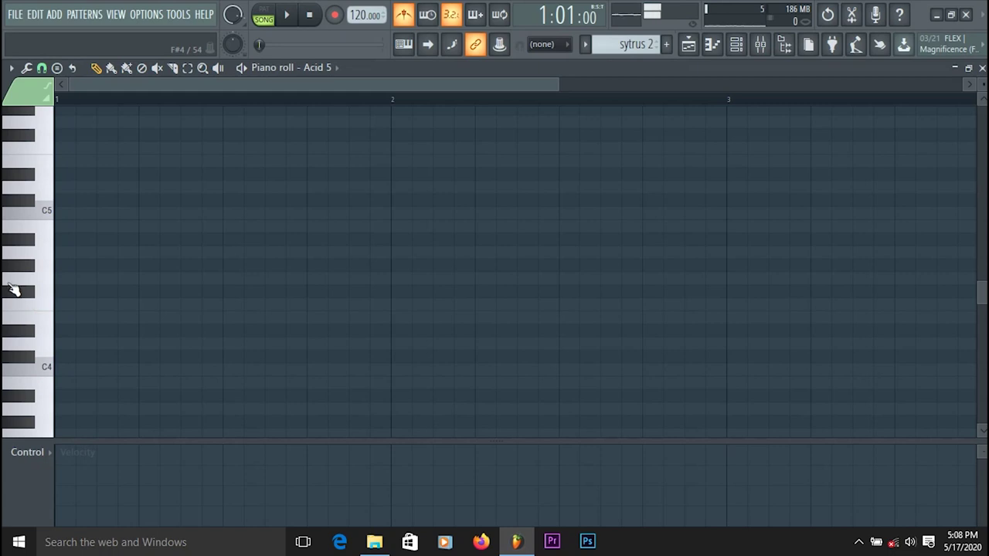
left_click(60, 352)
left_click_drag(63, 342, 85, 254)
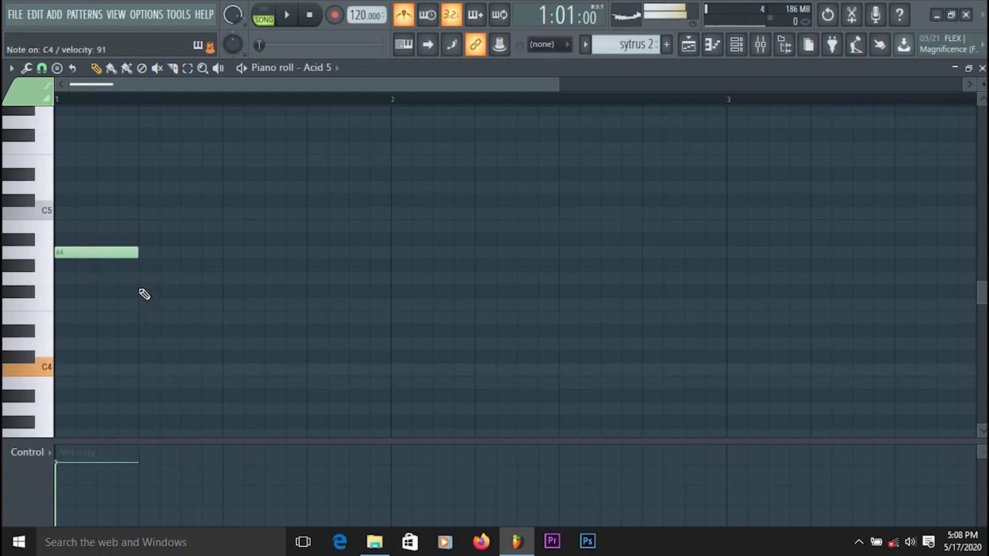
left_click(144, 375)
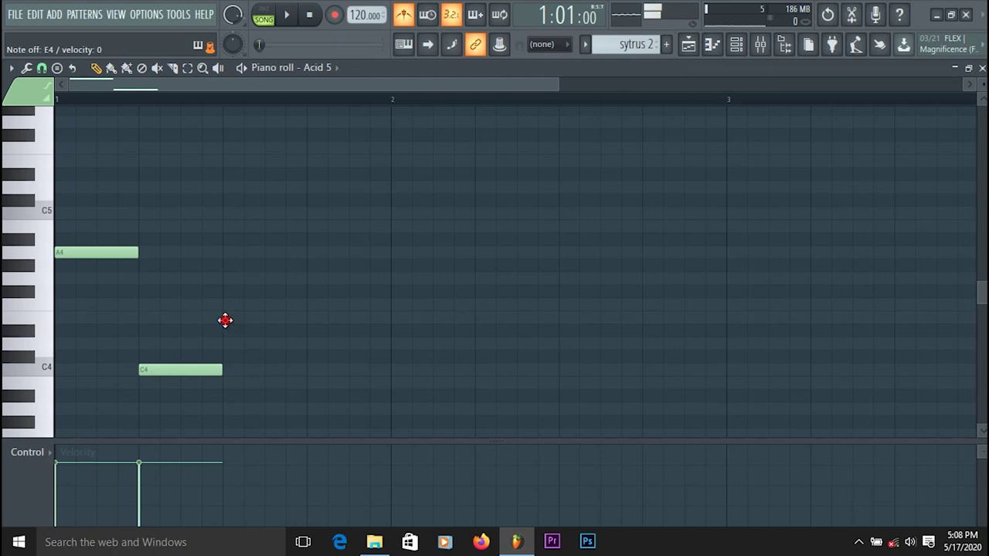
left_click(224, 319)
left_click(312, 345)
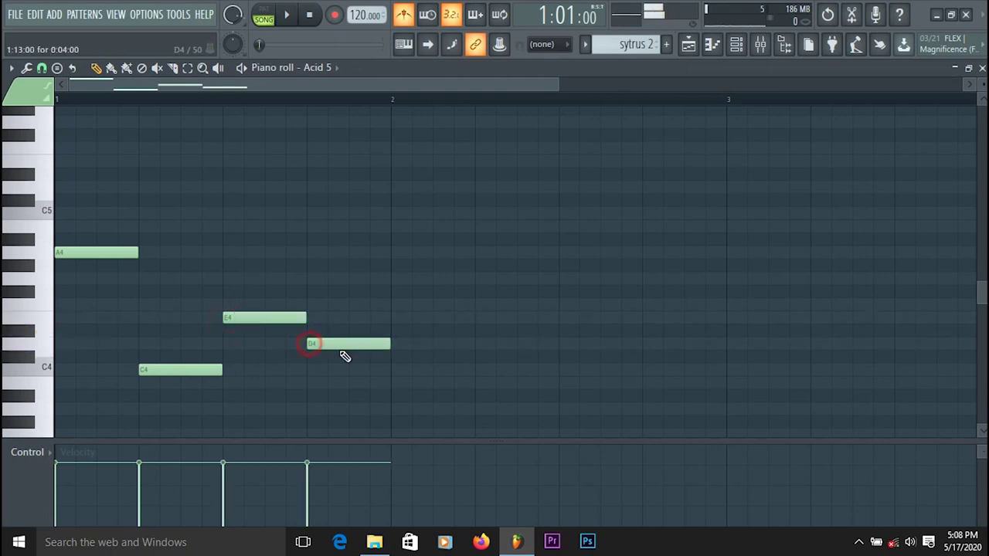
left_click(286, 17)
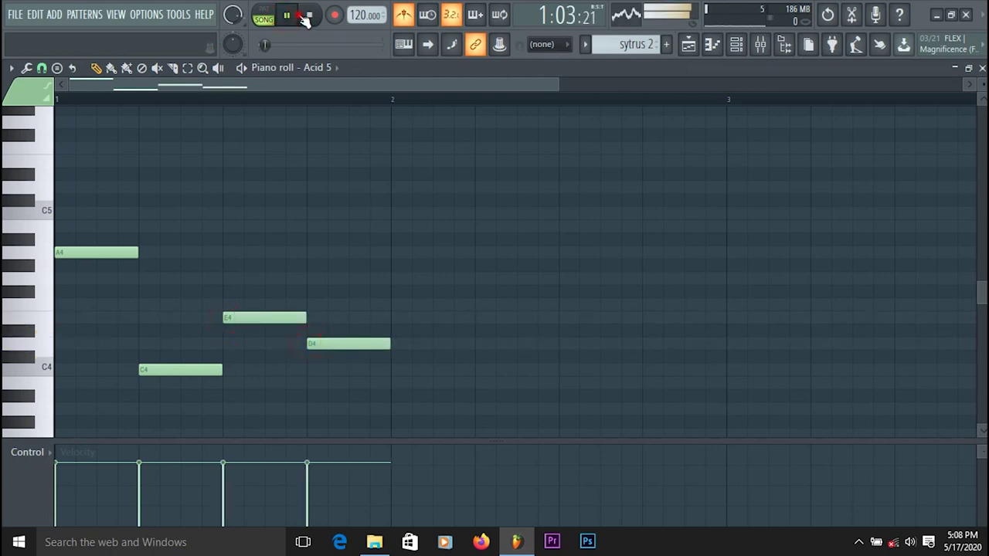
left_click(264, 14)
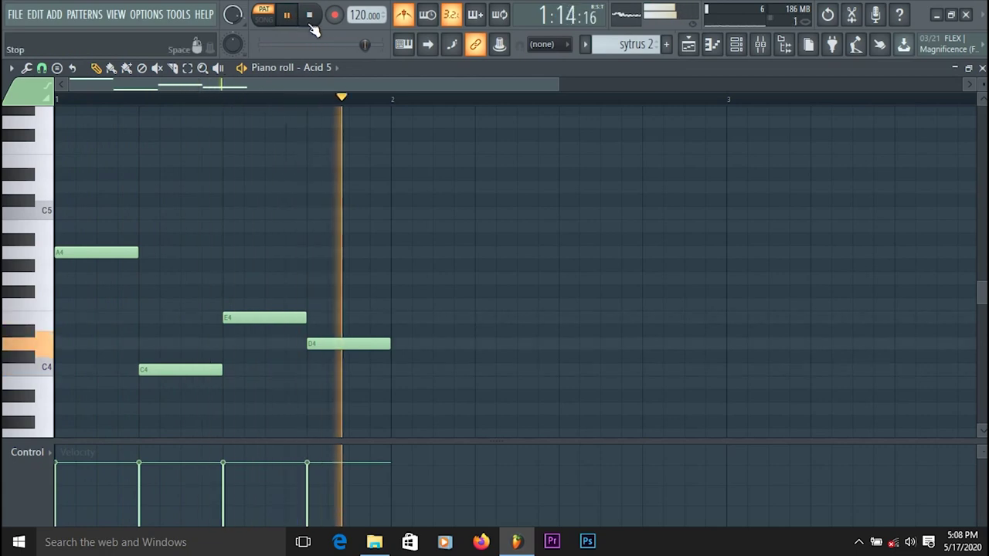
left_click(309, 16)
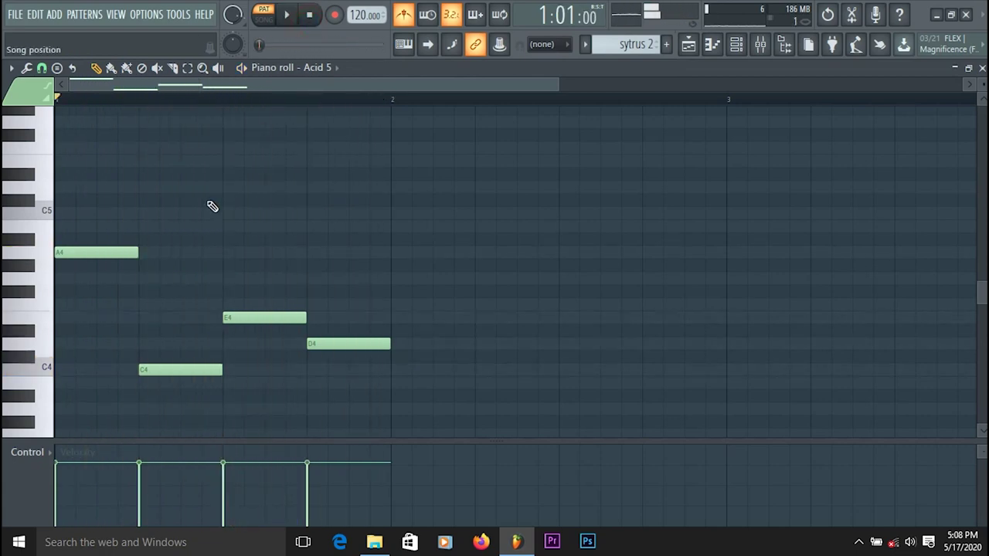
Delete the C4, E4 and D4 notes, lengthen A4 to two beats and play the pattern.
right_click(206, 368)
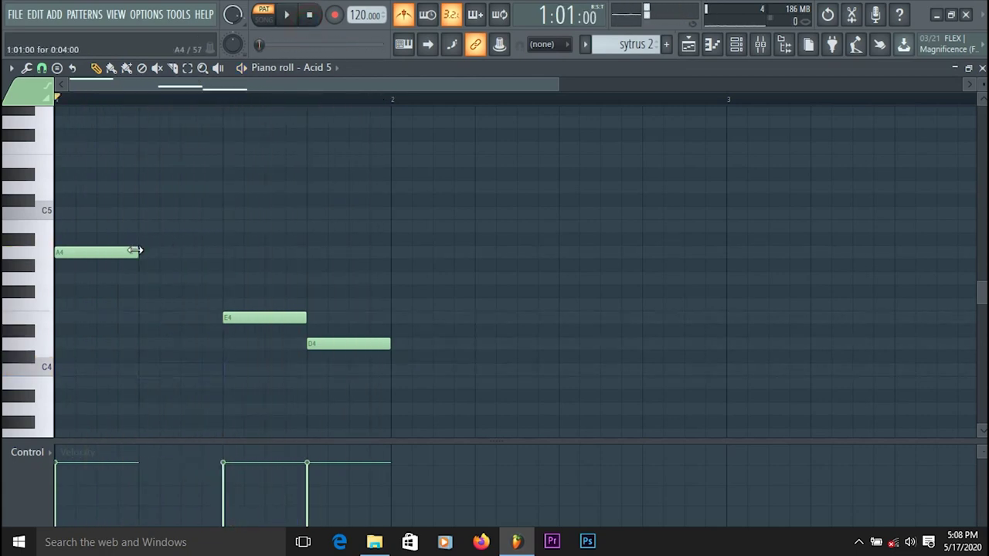
left_click_drag(135, 251, 208, 254)
right_click(256, 314)
right_click(348, 344)
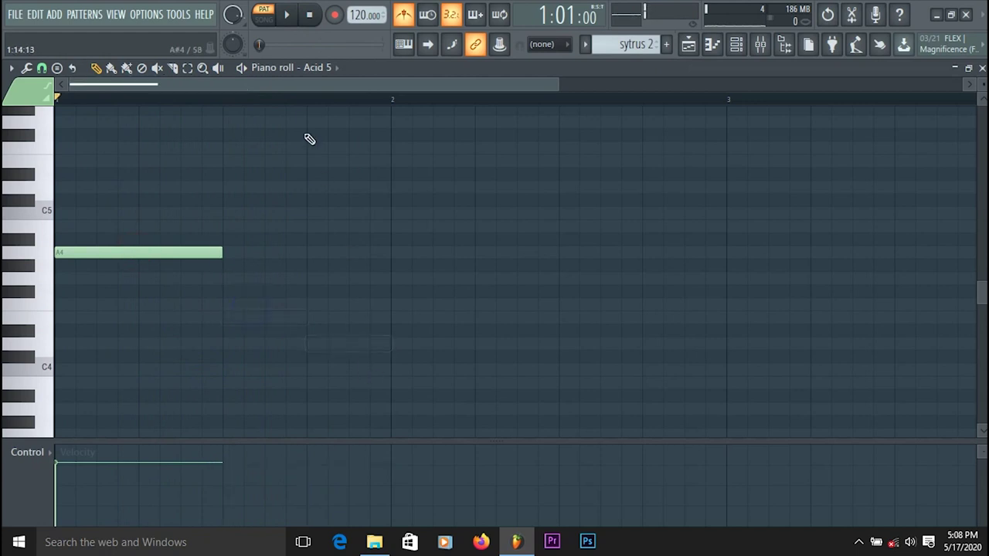
left_click(293, 16)
left_click(309, 15)
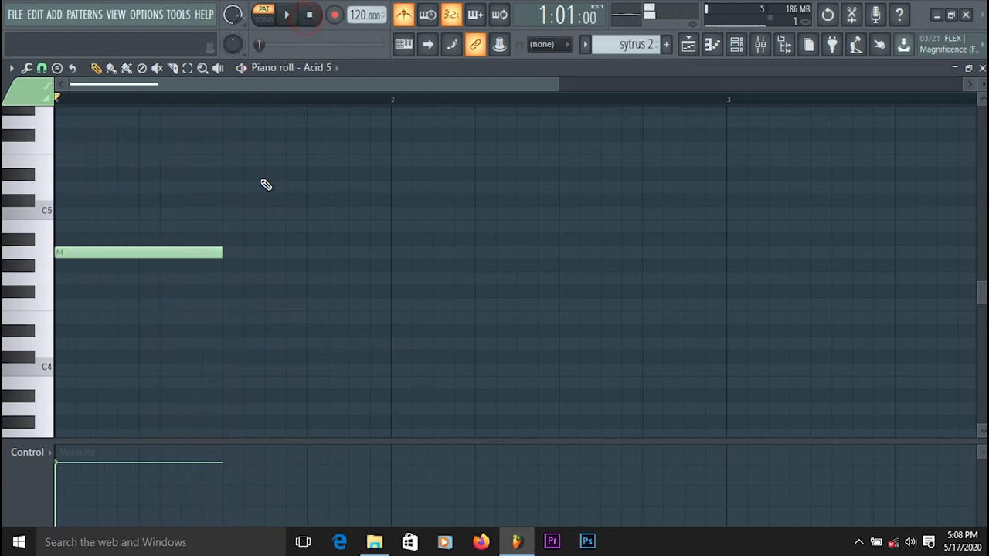
Add a two-beat C4 note in the second half of bar 1, play the pattern and return to the playlist.
left_click(234, 358)
left_click(242, 358)
left_click(294, 16)
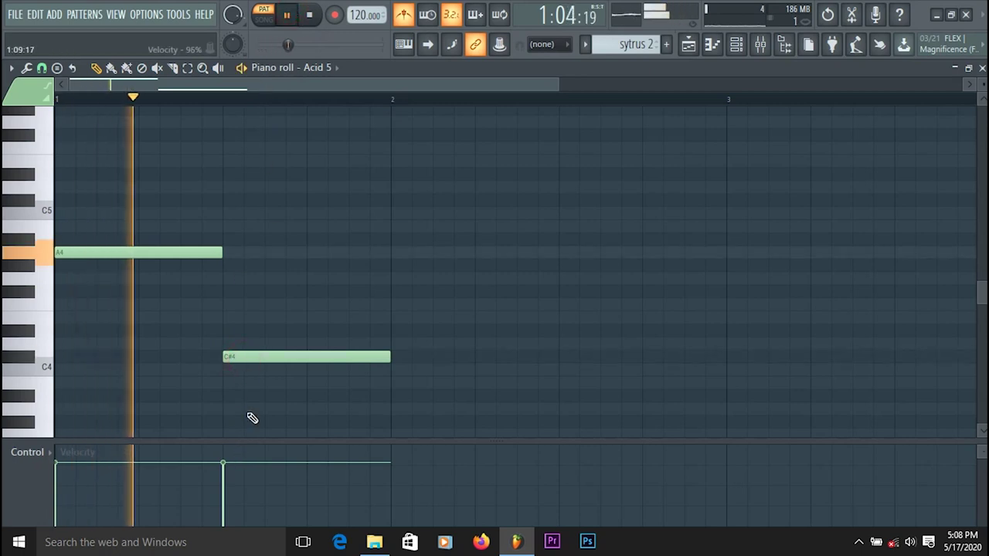
left_click_drag(246, 357, 247, 367)
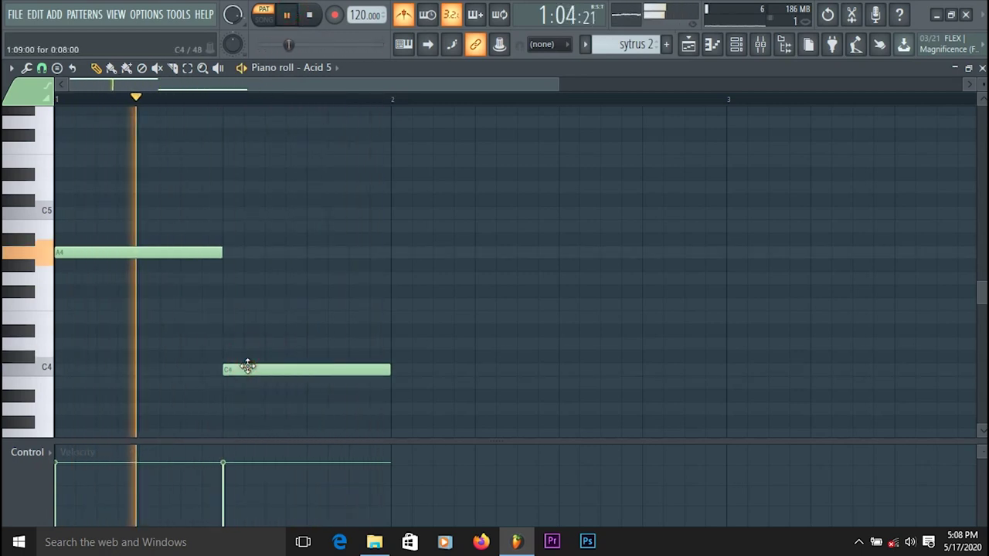
left_click(285, 18)
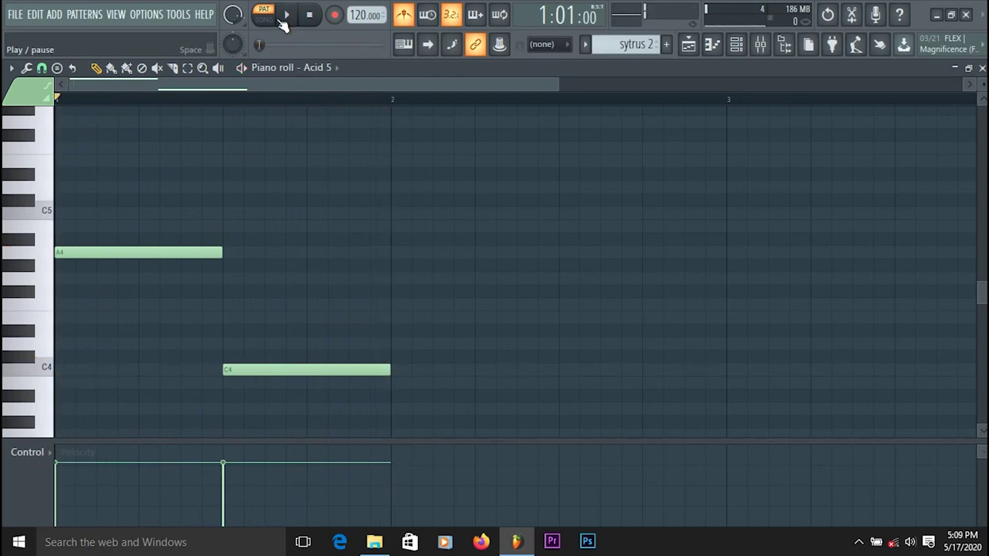
left_click(981, 68)
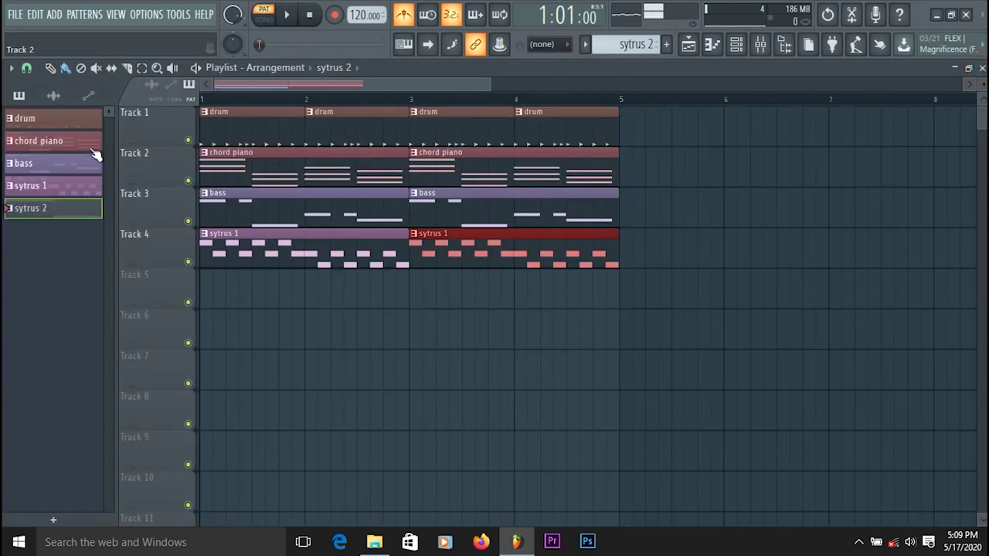
Load the Orchestral 1 Sytrus preset on the Acid 5 channel and close the plugin window.
left_click(738, 45)
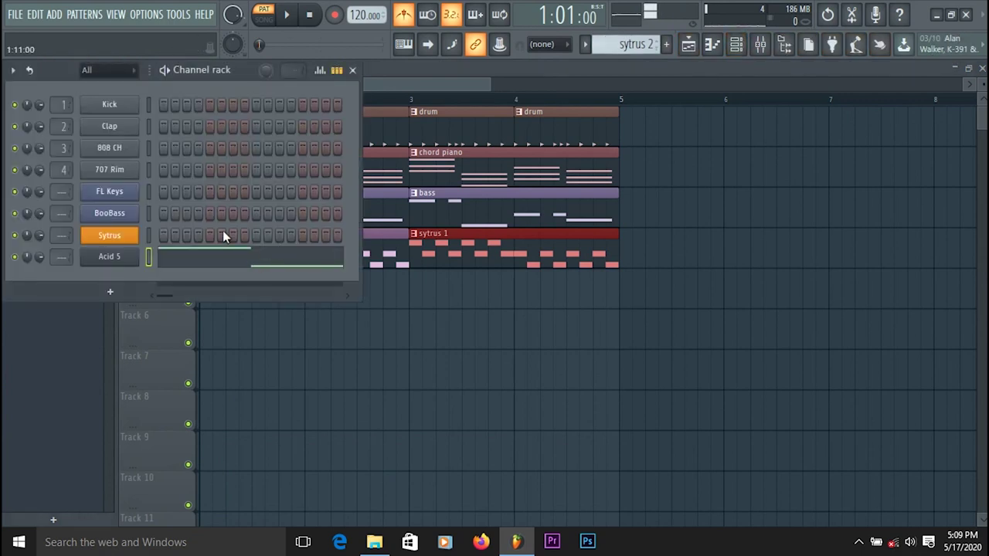
left_click(112, 263)
left_click(110, 161)
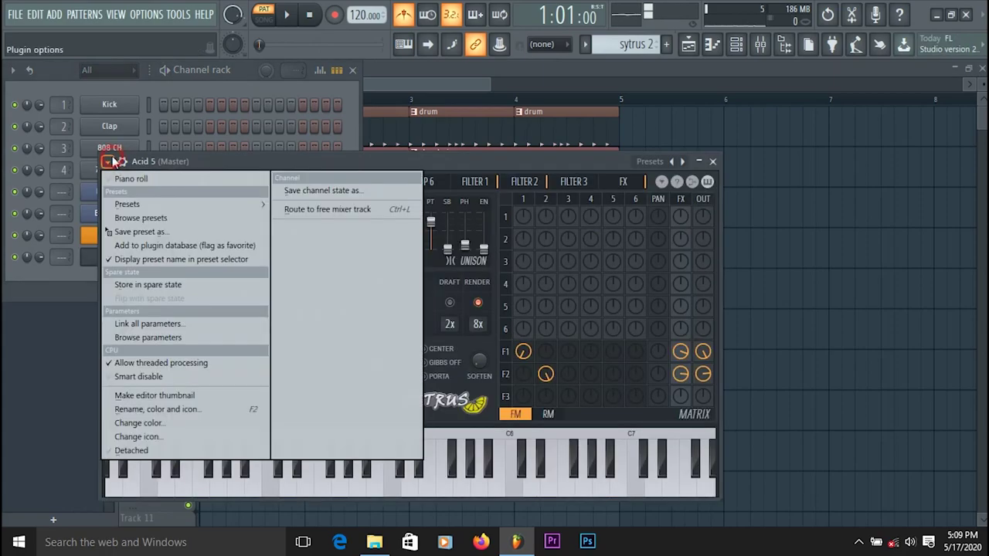
mouse_move(133, 200)
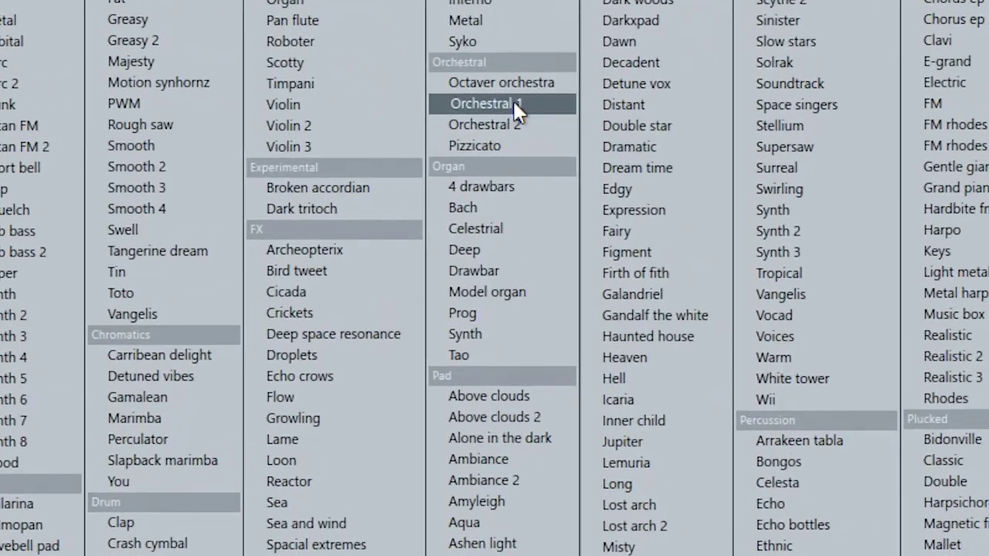
left_click(514, 101)
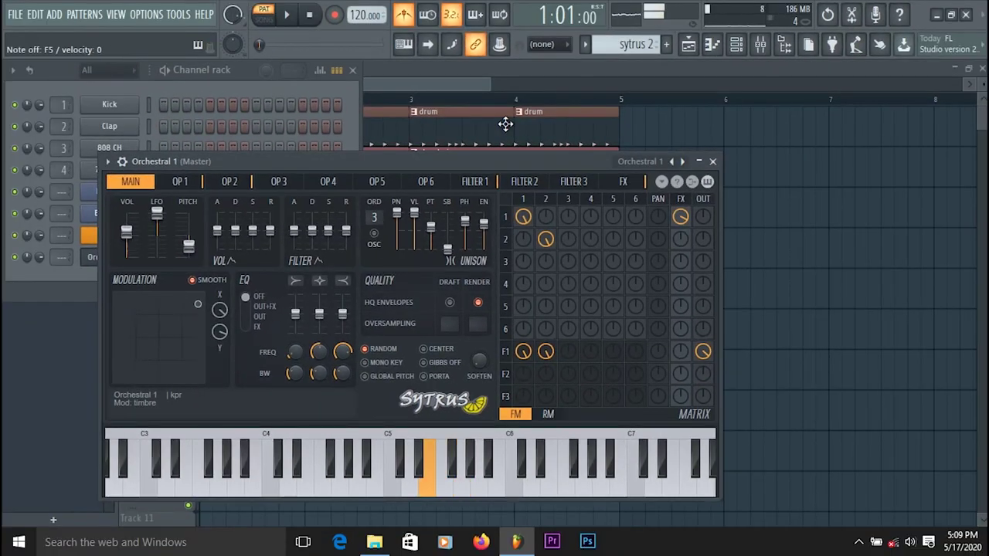
left_click(712, 162)
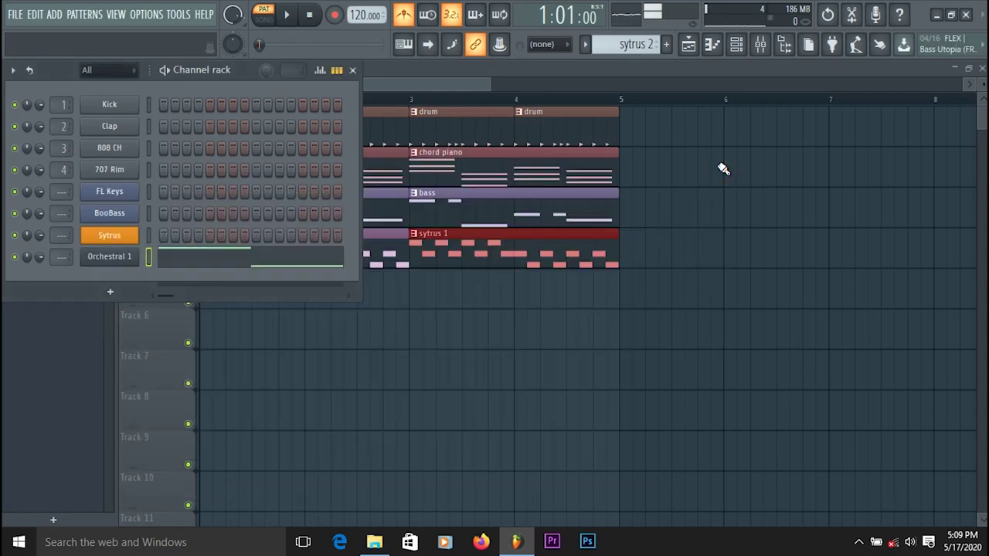
In the Orchestral 1 channel's piano roll, shorten the A4 and C4 notes to one beat each, with C4 directly following A4.
left_click(178, 263)
left_click_drag(170, 256, 133, 255)
left_click_drag(235, 367, 163, 361)
left_click_drag(304, 369, 224, 370)
Add one-beat E4 and D4 notes on the third and fourth beats of bar 1.
left_click(232, 317)
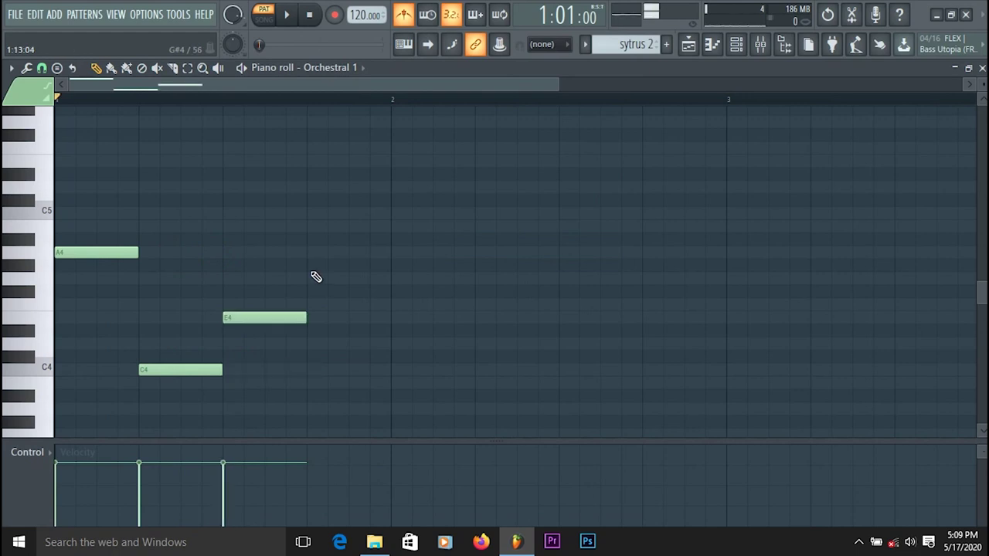
left_click(310, 269)
left_click_drag(321, 269, 322, 345)
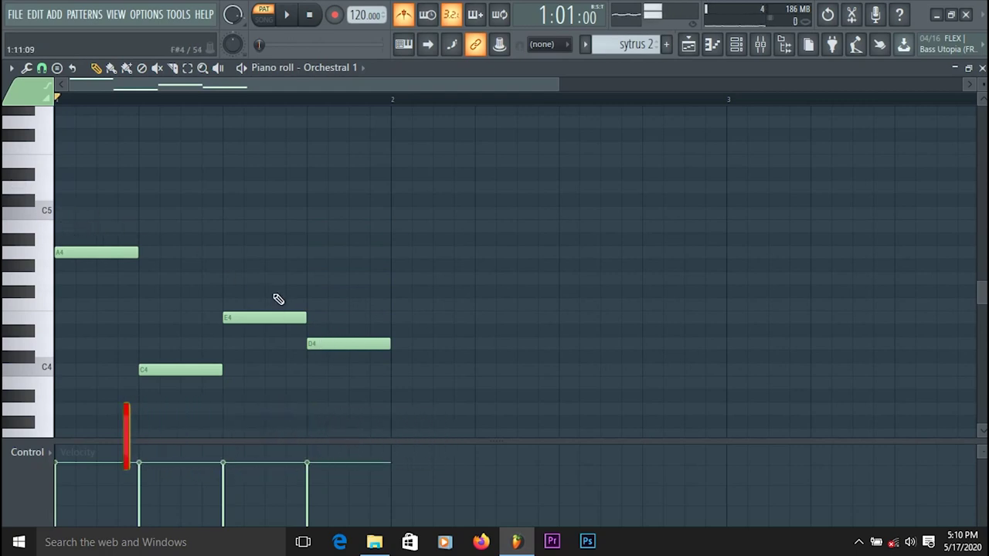
Transpose all four Orchestral 1 notes up one octave, audition the pattern and close the piano roll.
left_click(286, 14)
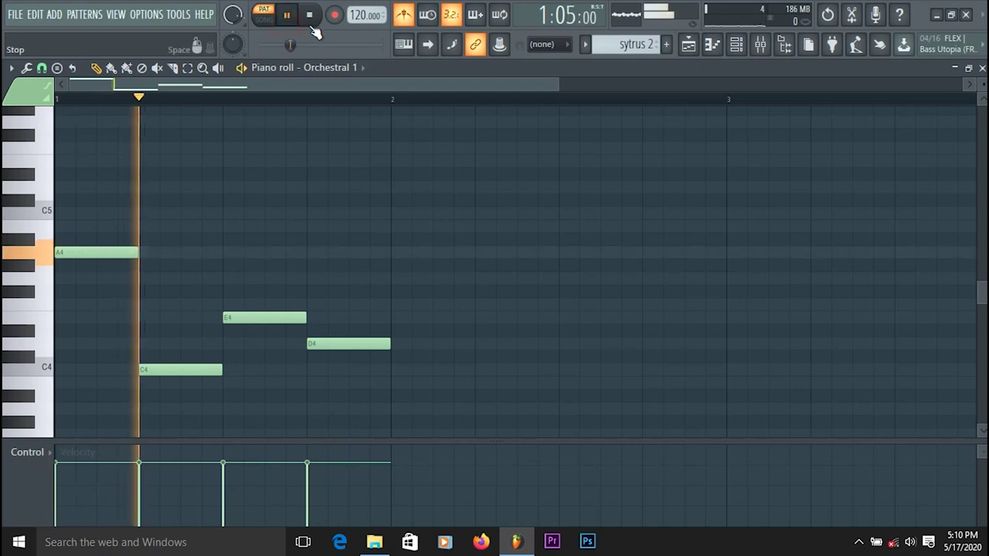
left_click(309, 17)
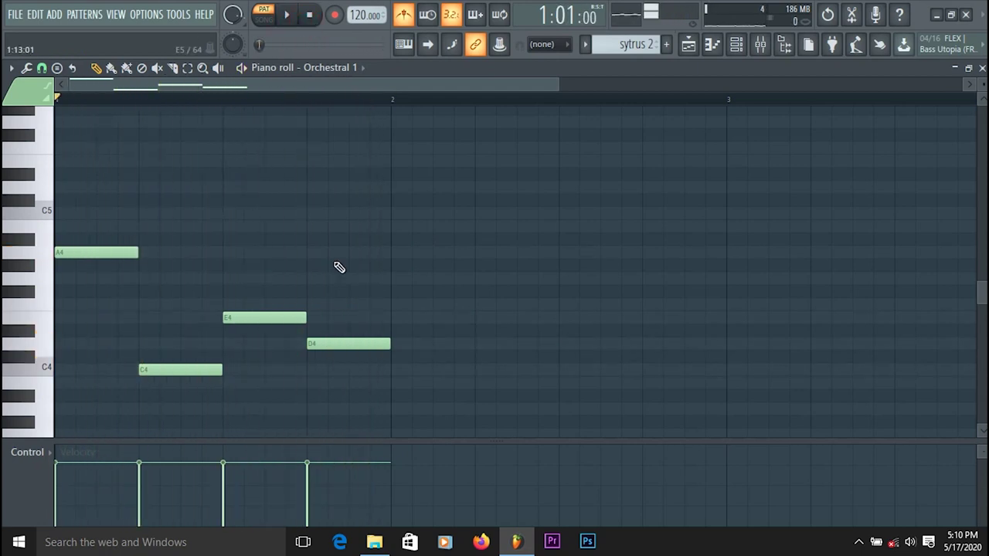
mouse_move(394, 413)
left_mouse_down()
mouse_move(322, 342)
mouse_move(87, 214)
left_mouse_up()
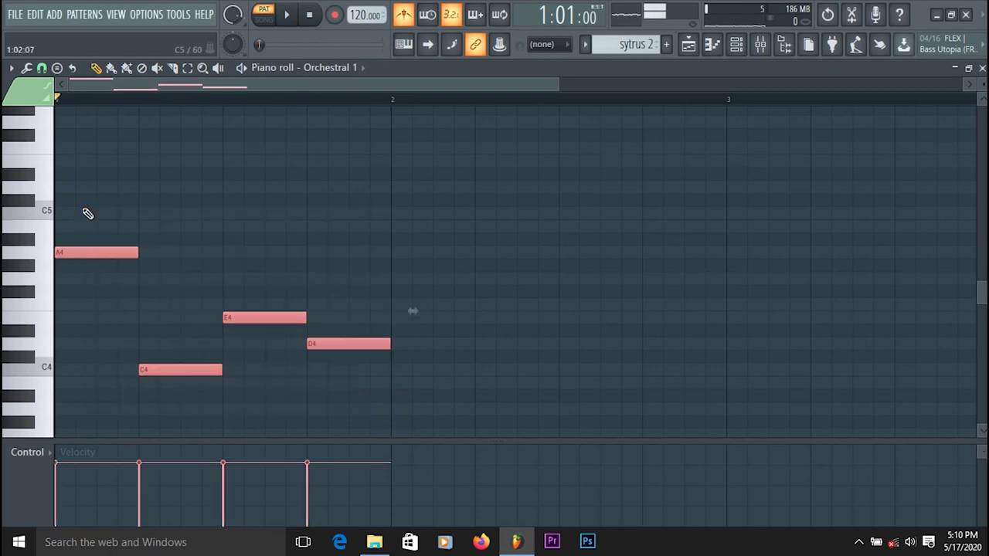
key("ctrl+Up")
key("space")
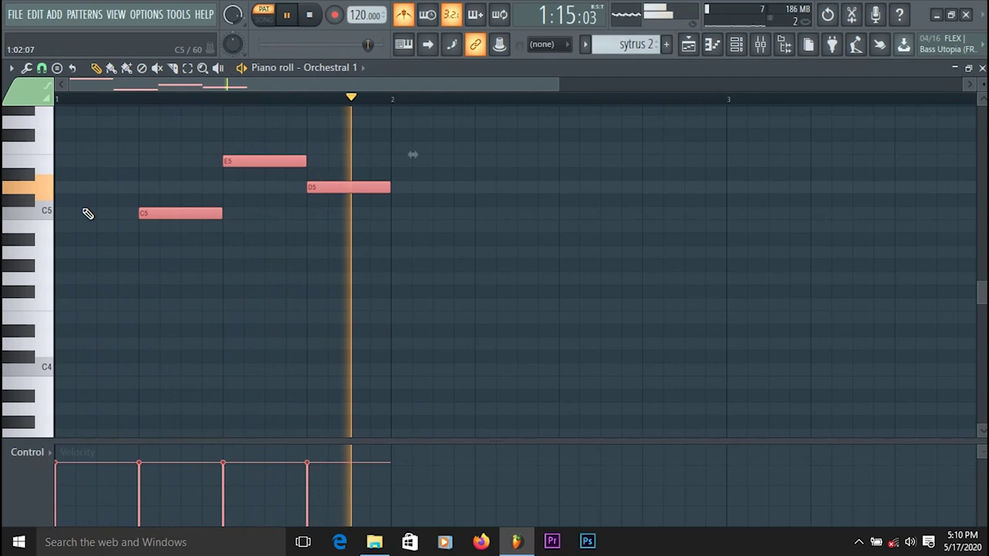
key("space")
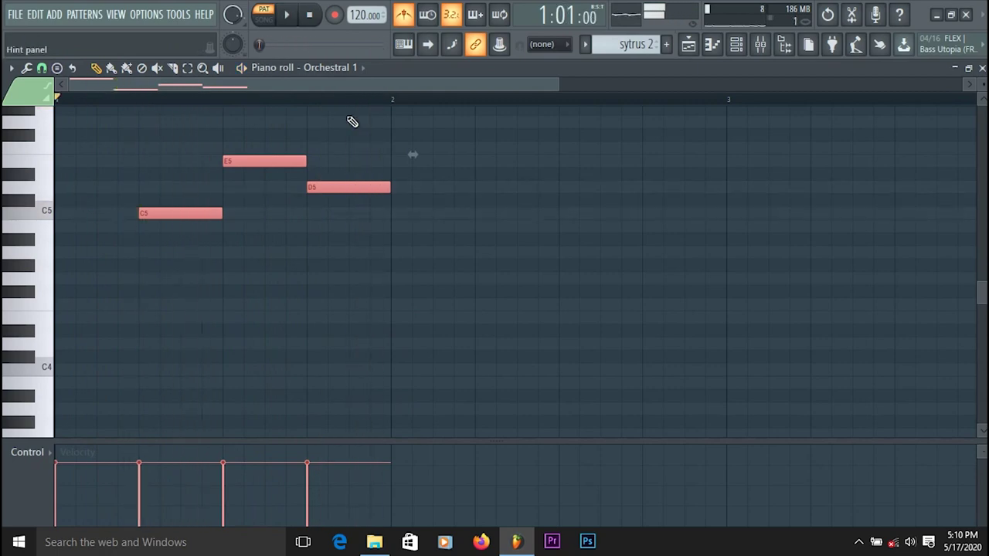
left_click(982, 68)
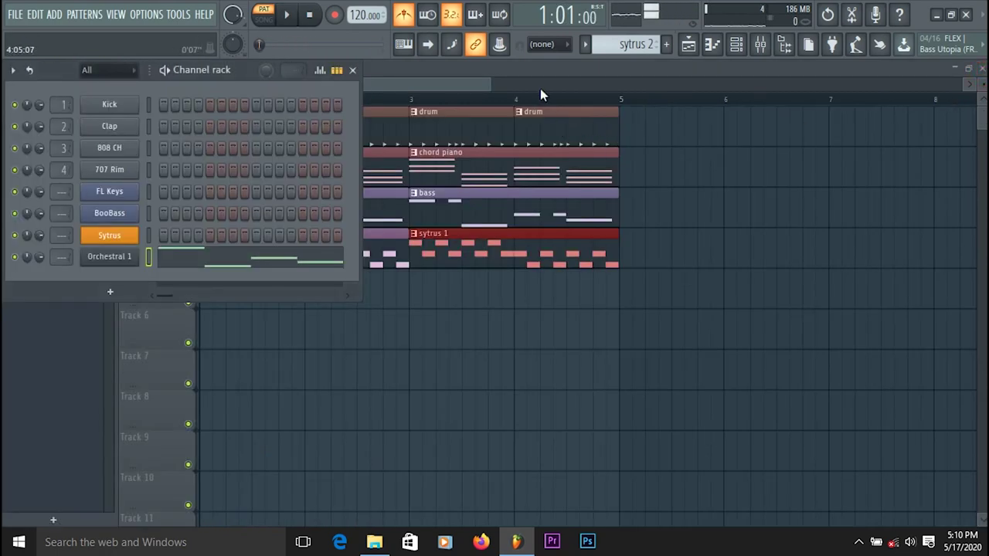
Rename the sytrus 2 pattern as harmony and give it a random color.
left_click(480, 73)
left_click(31, 219)
right_click(46, 219)
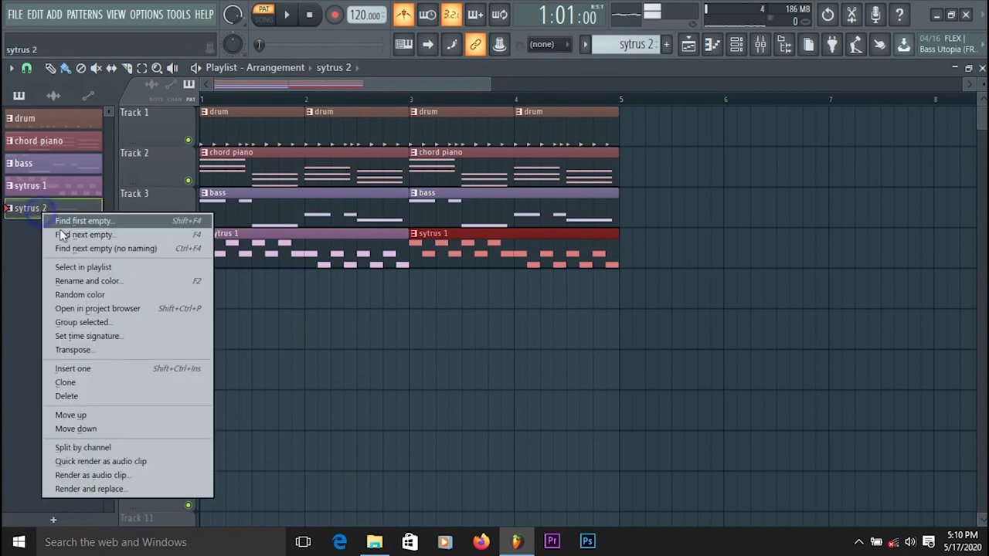
left_click(111, 279)
type("h")
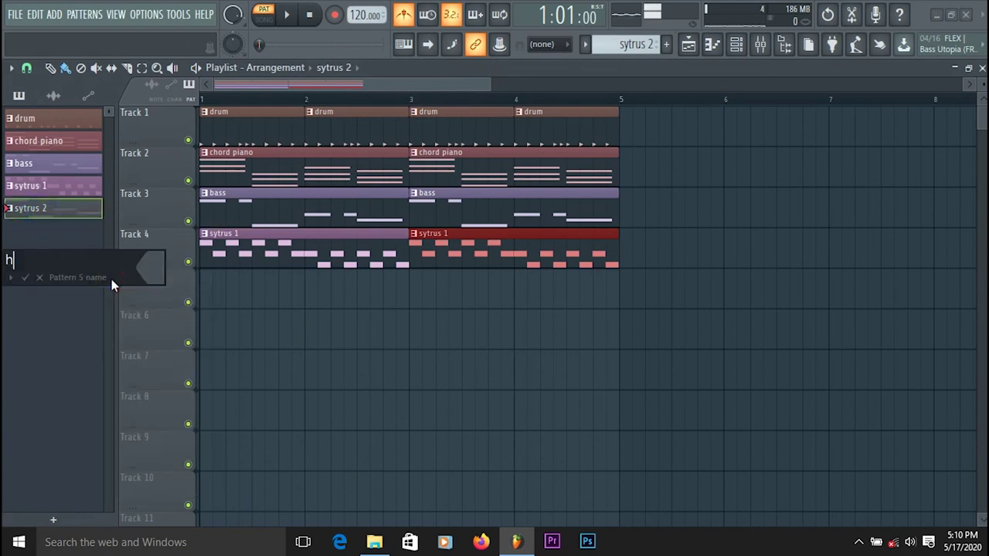
type("armony")
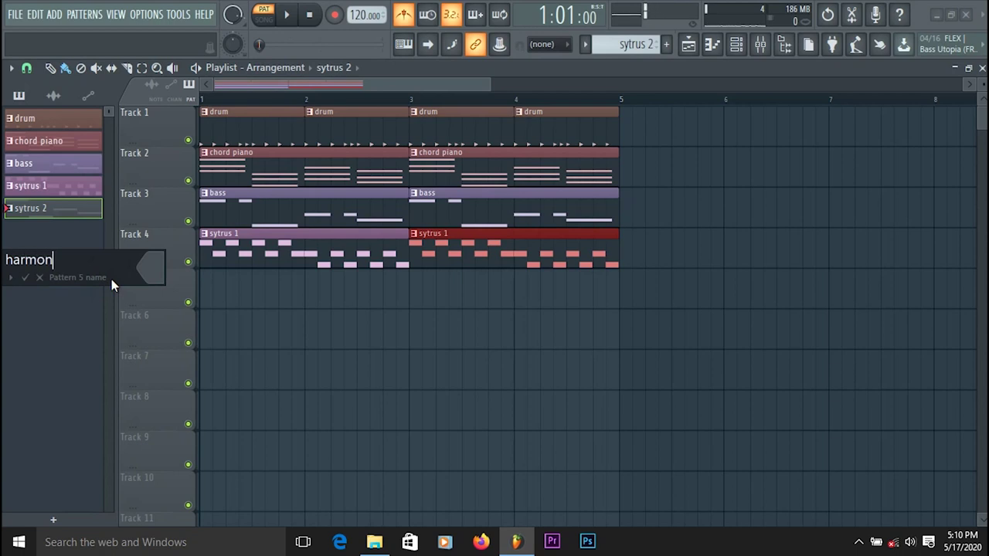
key("Return")
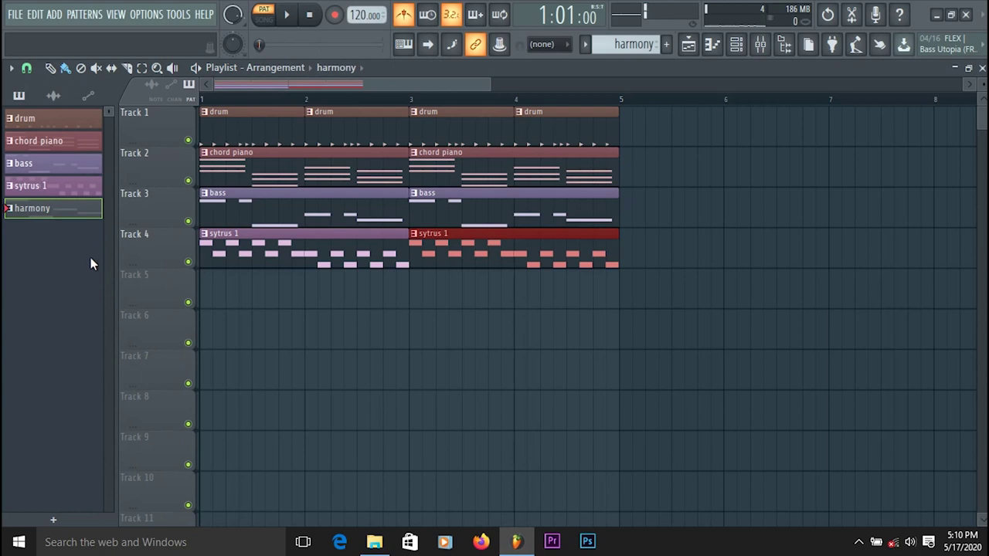
right_click(75, 211)
left_click(139, 295)
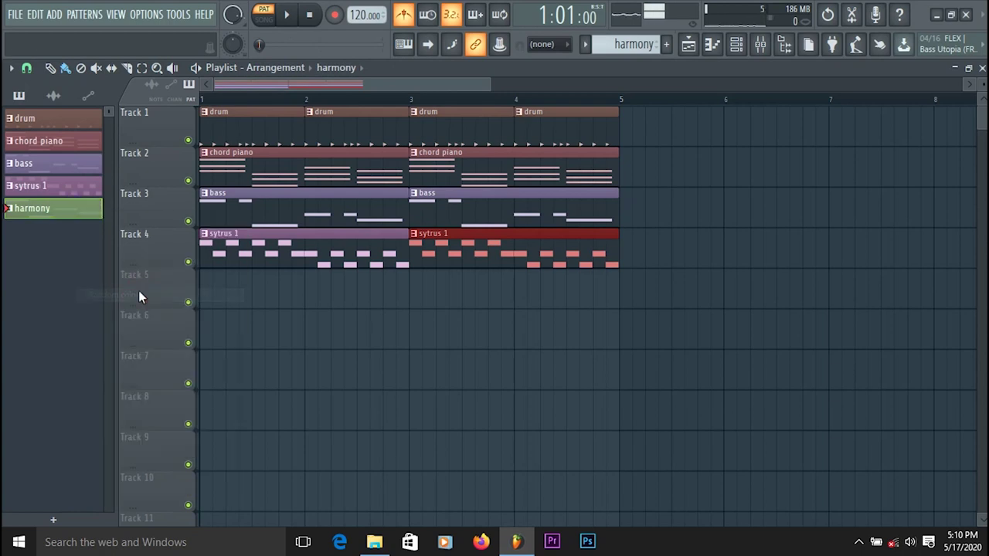
Place four consecutive harmony clips on Track 5 of the playlist, filling bars 1 to 4.
left_click(214, 301)
right_click(217, 304)
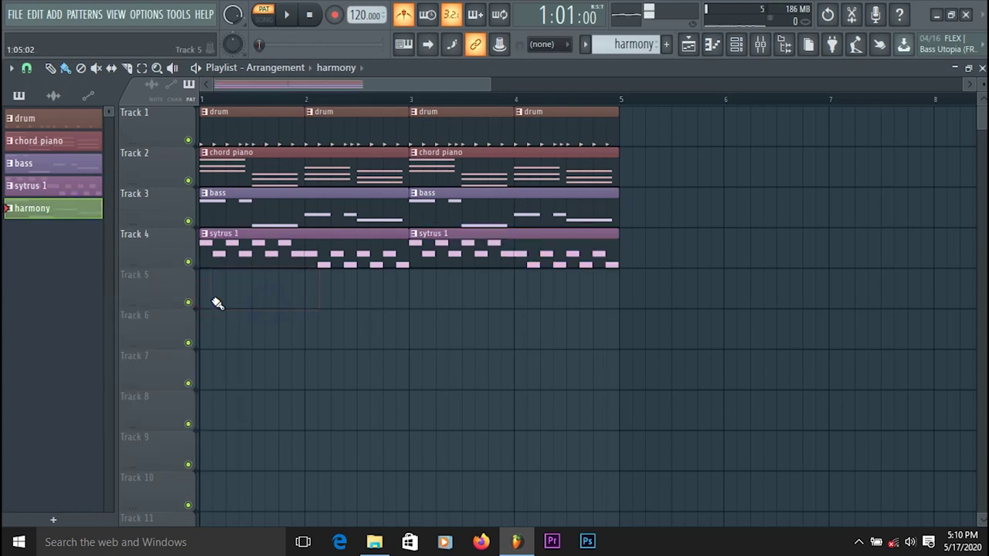
left_click(203, 304)
left_click_drag(311, 302, 546, 294)
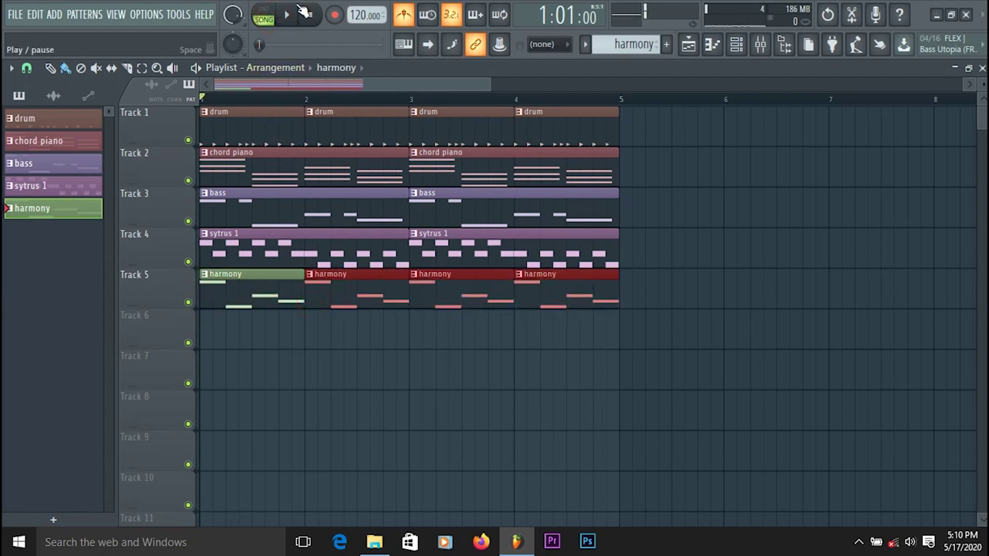
Play the arrangement, soloing and muting Track 4 in turn to compare the mix with and without the sytrus 1 part.
left_click(293, 17)
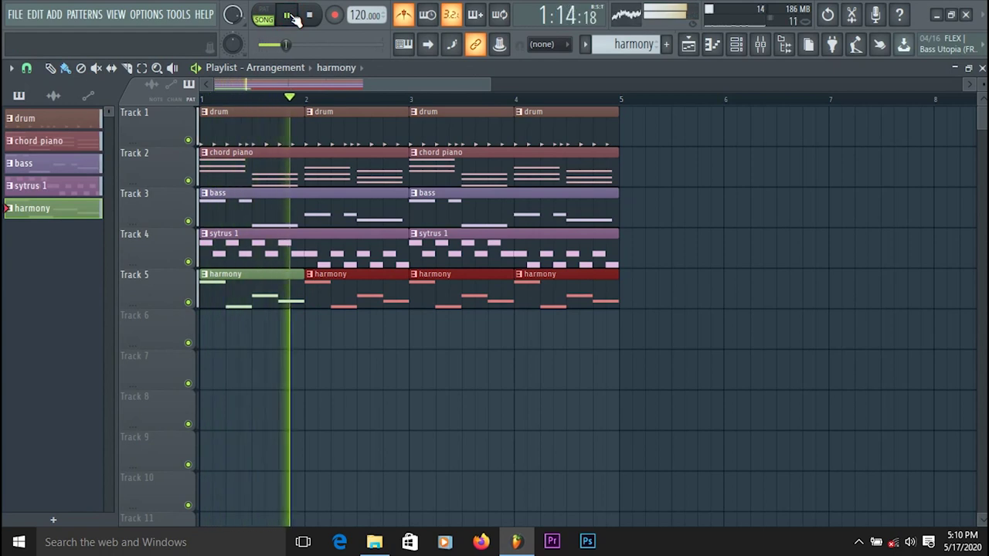
right_click(188, 261)
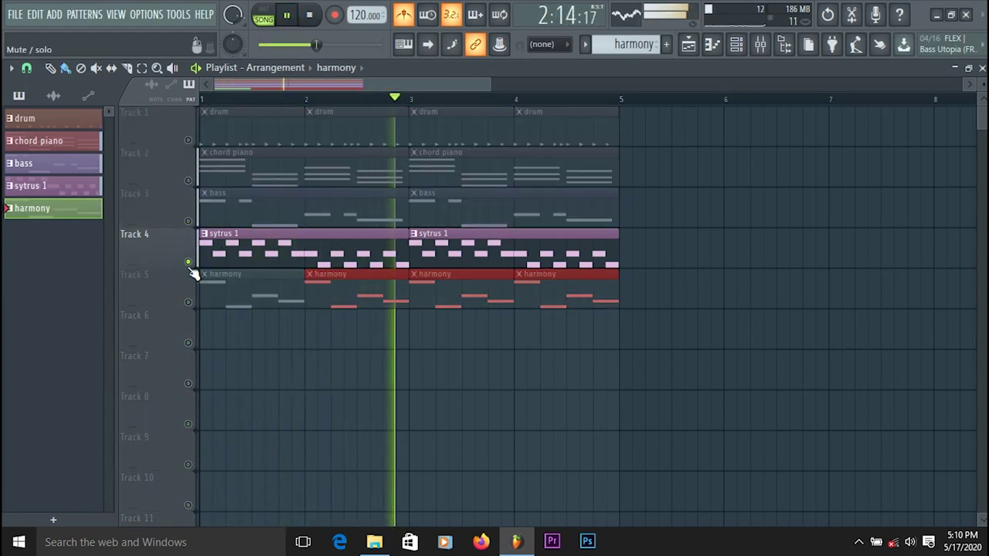
right_click(187, 261)
left_click(188, 261)
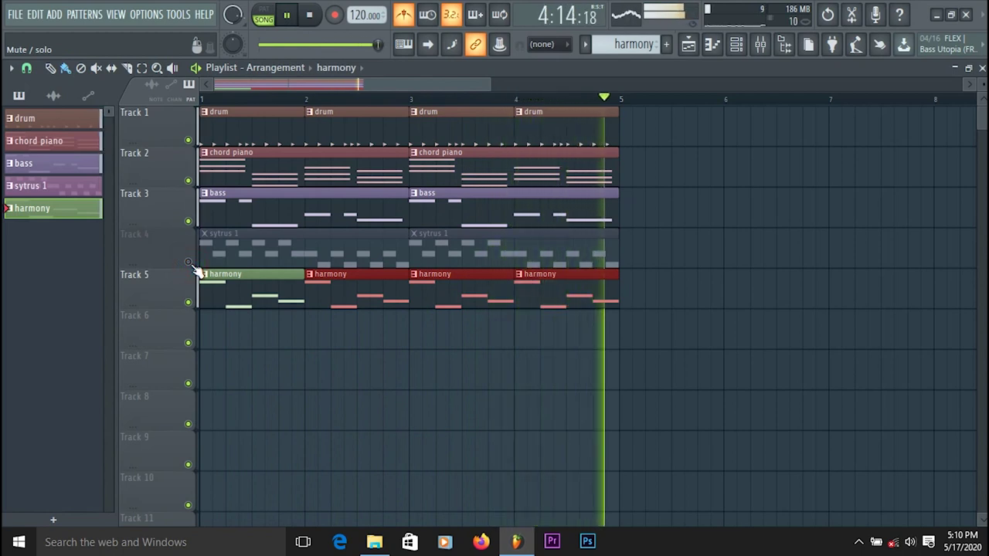
left_click(189, 261)
key("space")
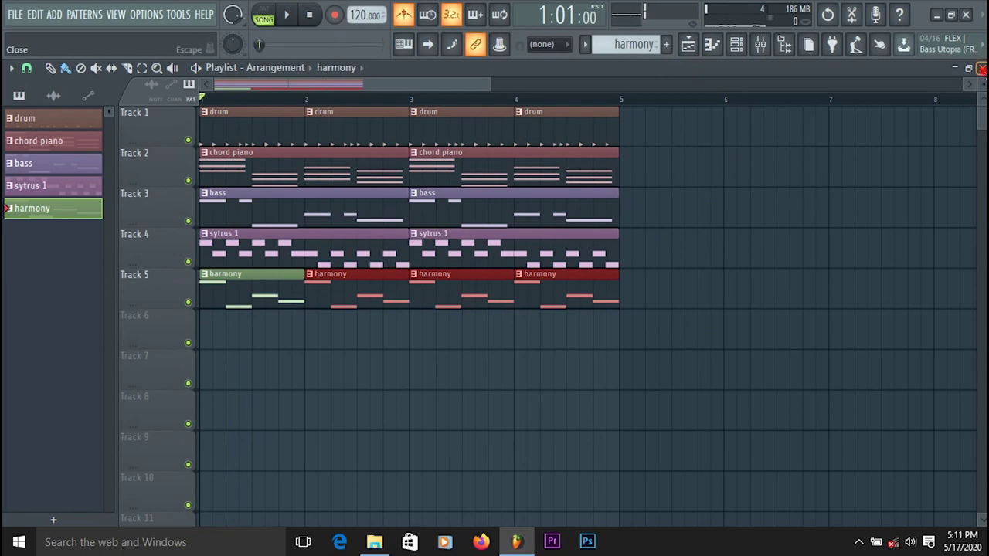
Close the playlist and briefly play the song to check which channels register on the mixer tracks.
left_click(982, 68)
scroll(601, 303, "up", 10)
scroll(580, 293, "up", 2)
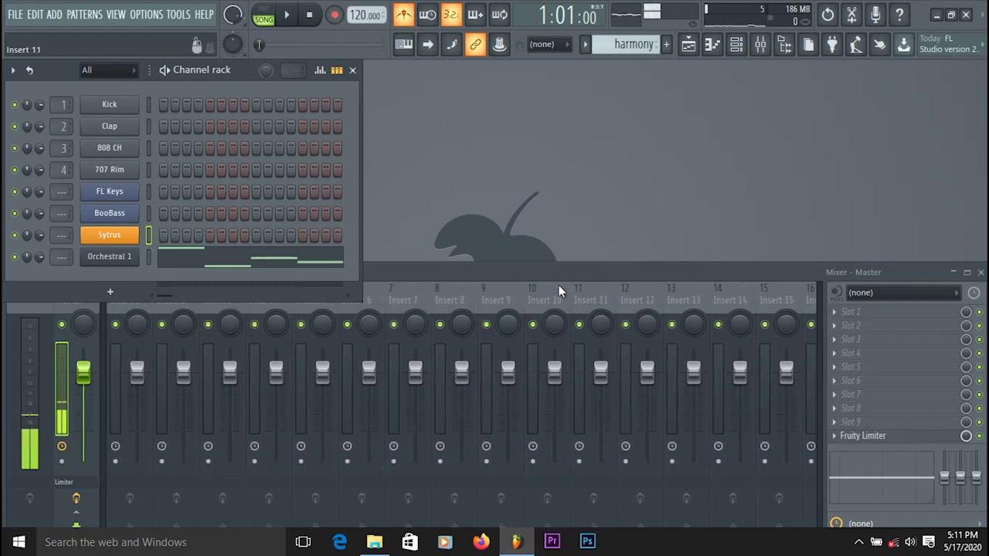
left_click(451, 267)
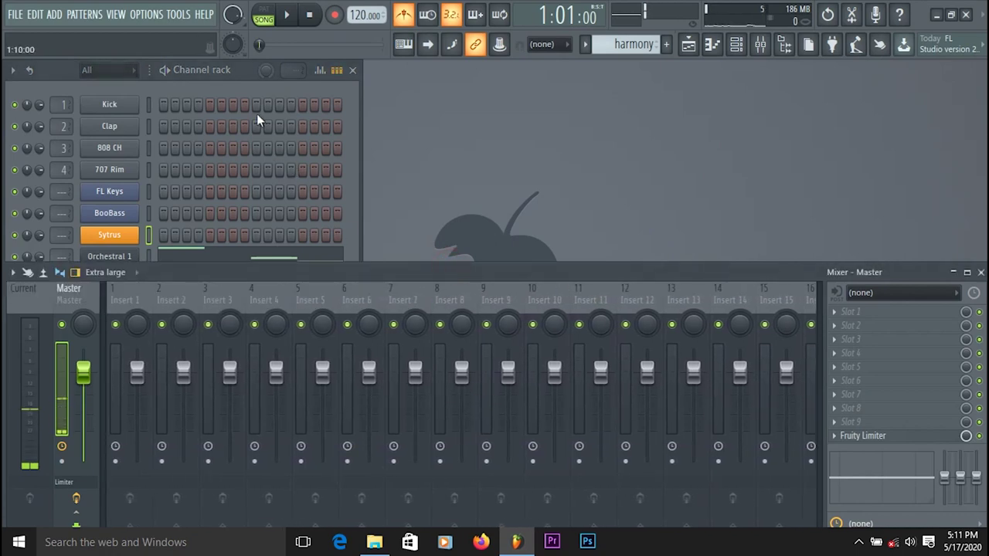
left_click(285, 15)
left_click(307, 16)
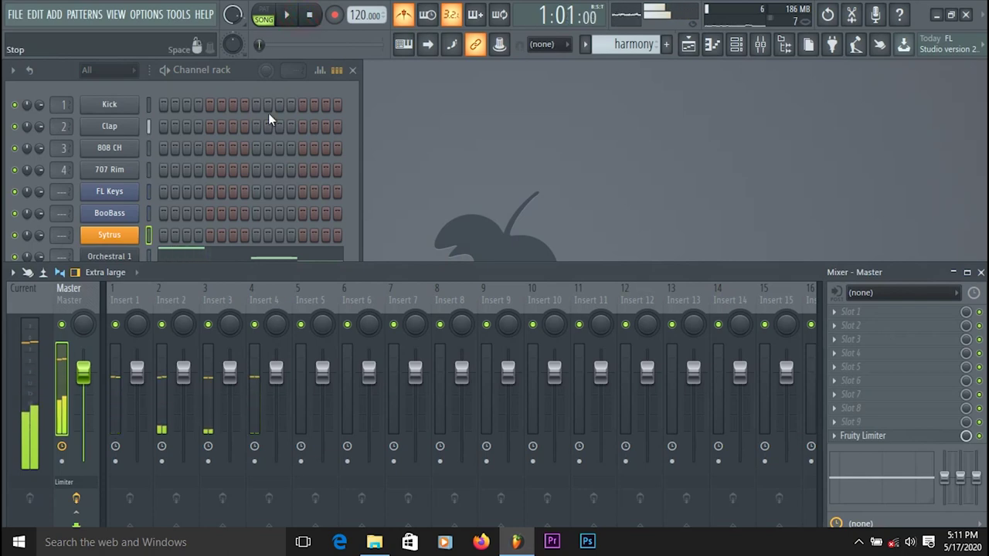
left_click(346, 197)
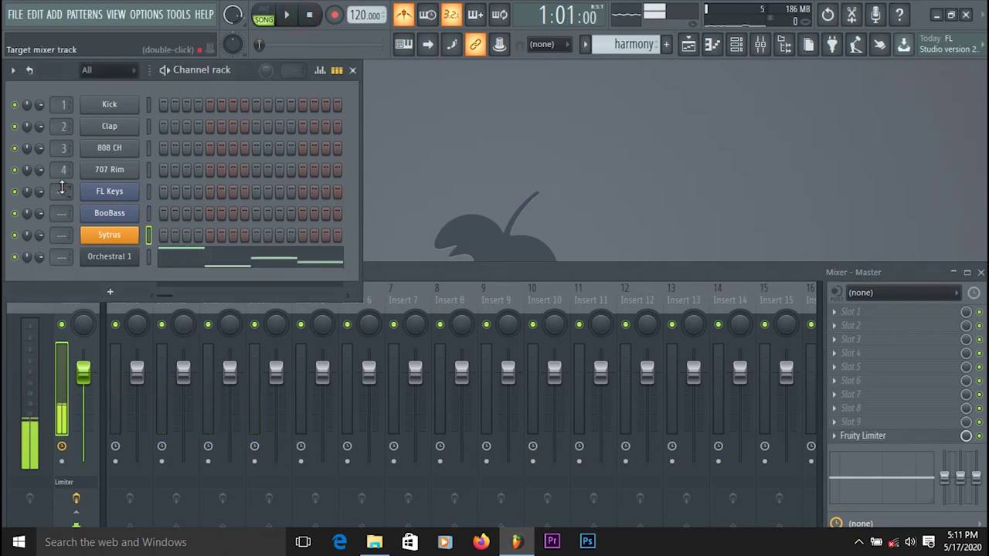
Route the FL Keys, BooBass, Sytrus and Orchestral 1 channels to mixer tracks 5, 6, 7 and 8 respectively.
scroll(63, 186, "up", 5)
scroll(59, 210, "up", 7)
scroll(60, 210, "up", 1)
scroll(60, 211, "down", 2)
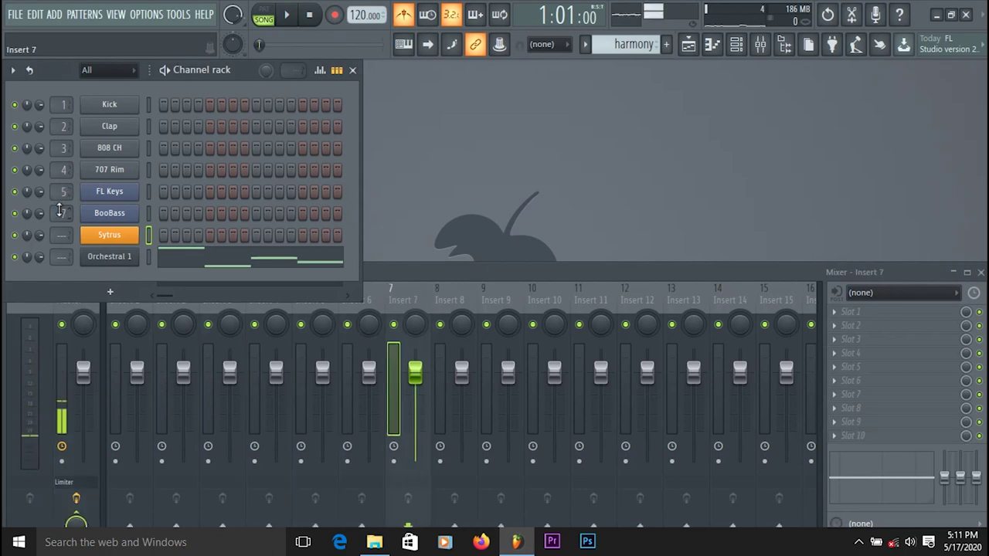
scroll(59, 235, "up", 5)
scroll(59, 236, "up", 3)
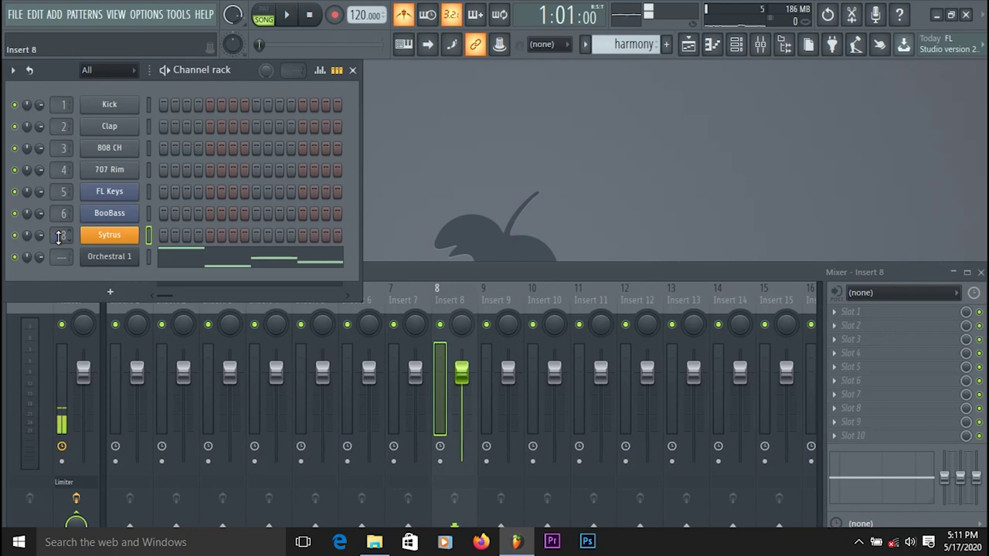
scroll(59, 236, "down", 1)
scroll(58, 255, "up", 8)
scroll(58, 255, "up", 3)
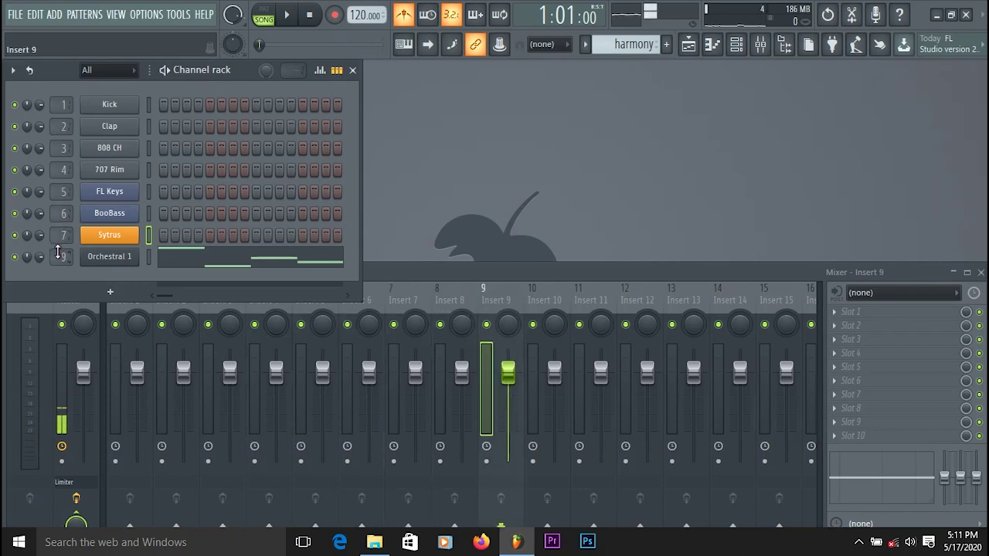
scroll(58, 255, "down", 1)
scroll(58, 255, "down", 2)
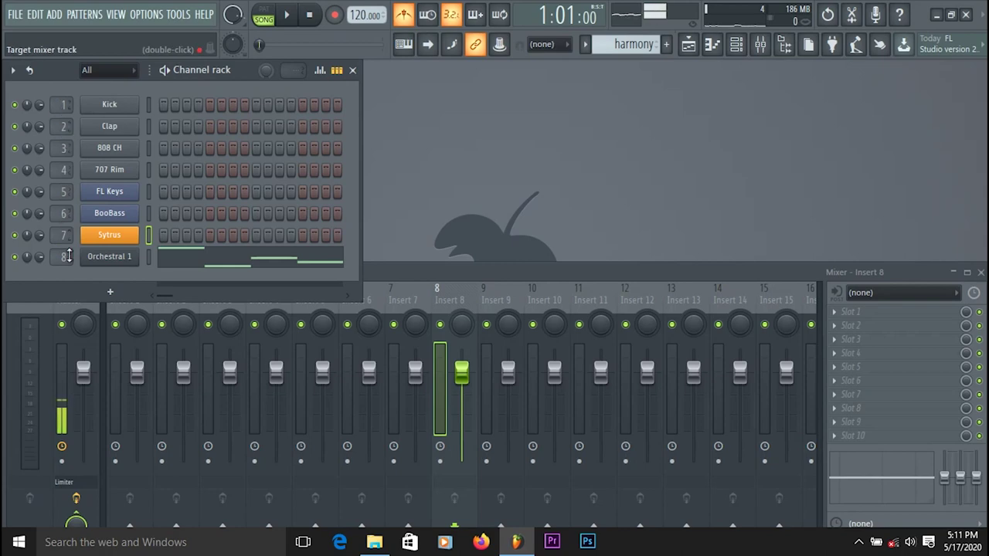
Play the song, soloing Insert 7 to judge it, and lower Insert 7's volume to -8.8 and Insert 8's to -0.8.
left_click(285, 17)
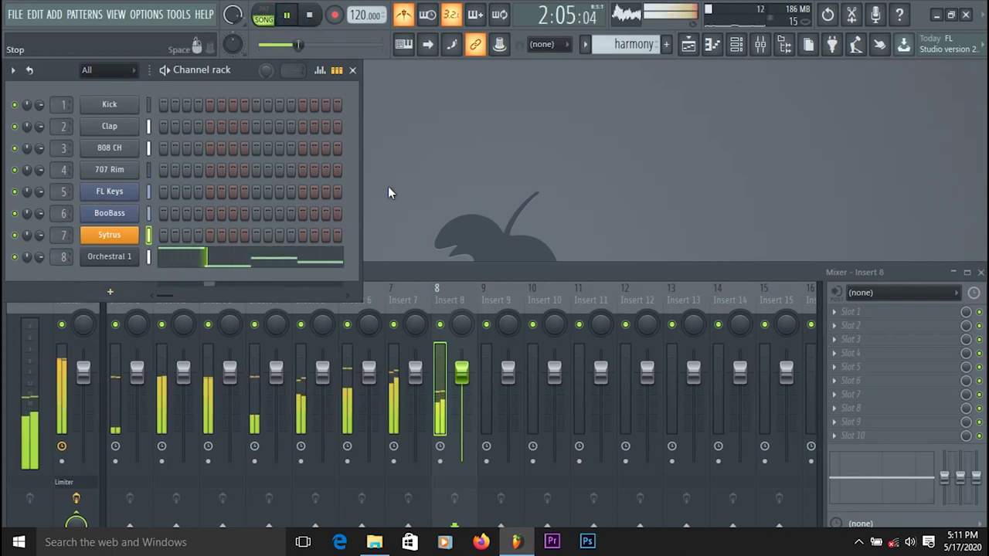
right_click(394, 323)
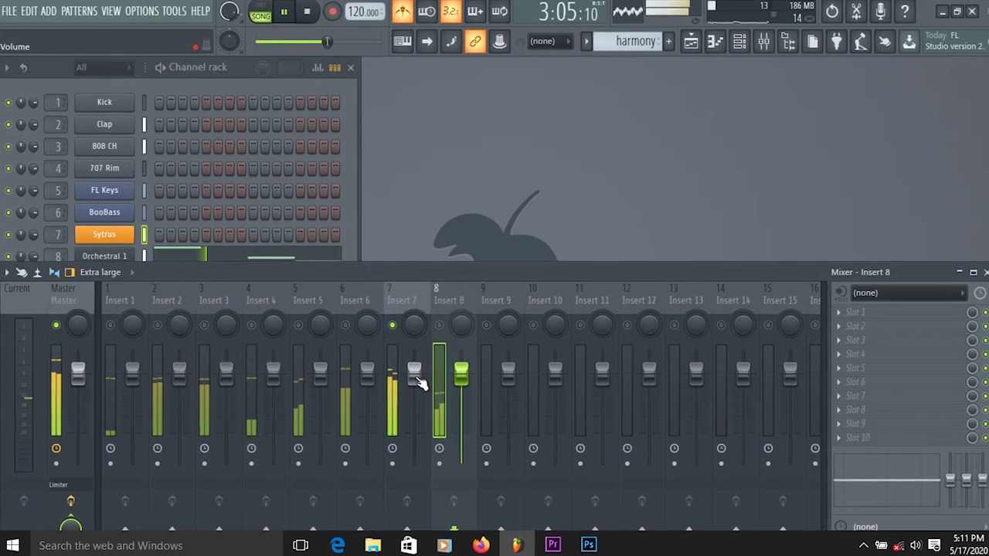
scroll(418, 384, "down", 5)
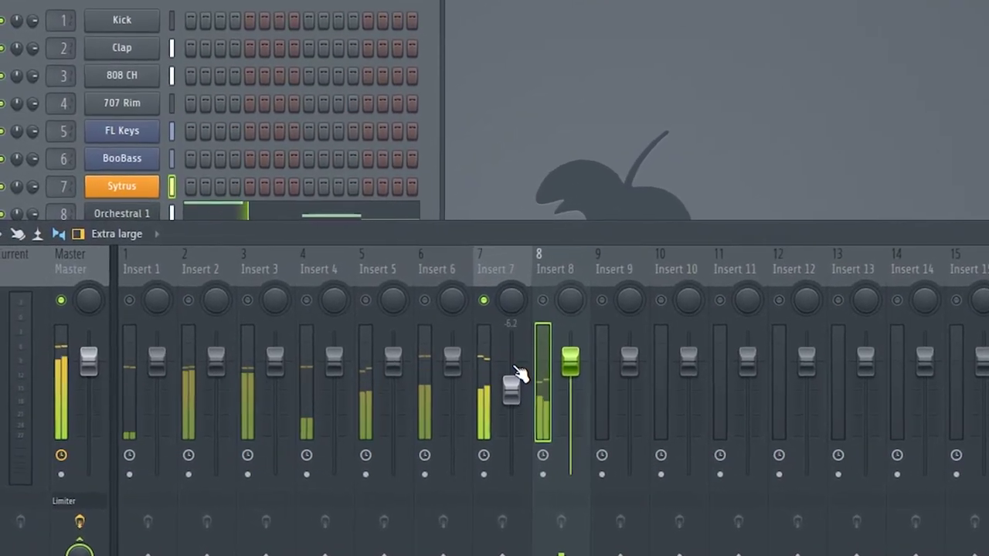
right_click(484, 299)
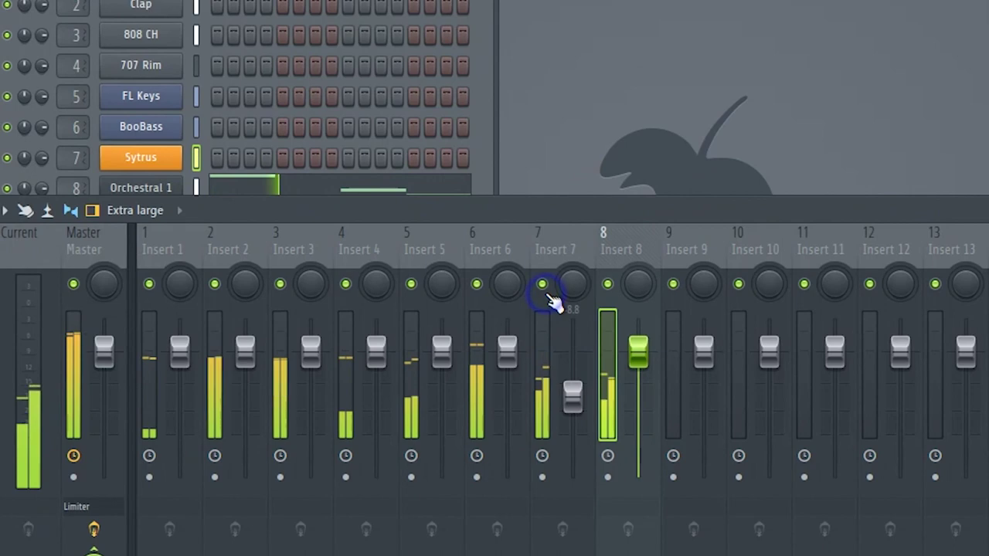
scroll(572, 398, "up", 1)
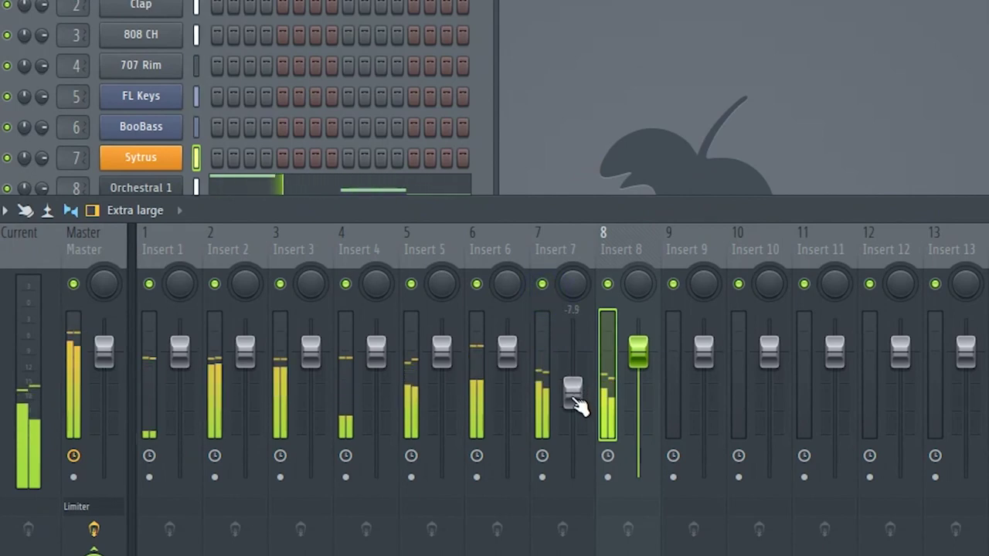
scroll(574, 393, "down", 1)
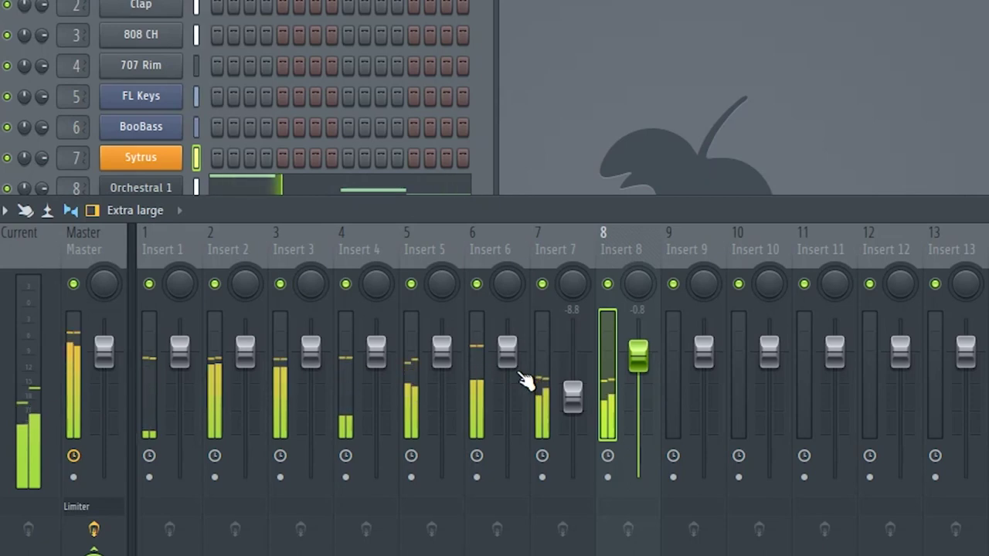
Set Insert 6's volume to -1.5, soloing it for reference, and reduce Insert 7's volume to -9.6.
right_click(477, 283)
scroll(522, 378, "down", 1)
right_click(479, 285)
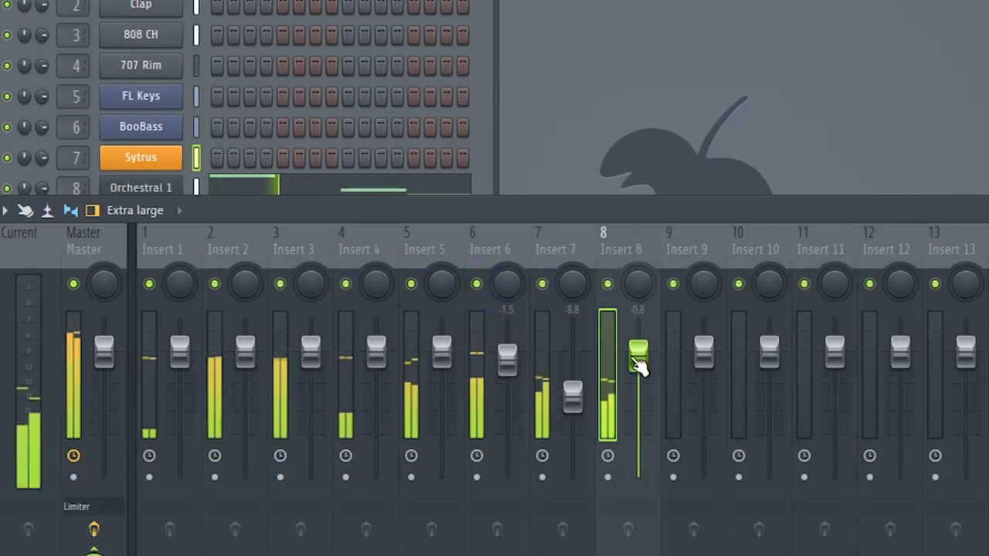
left_click_drag(573, 395, 572, 399)
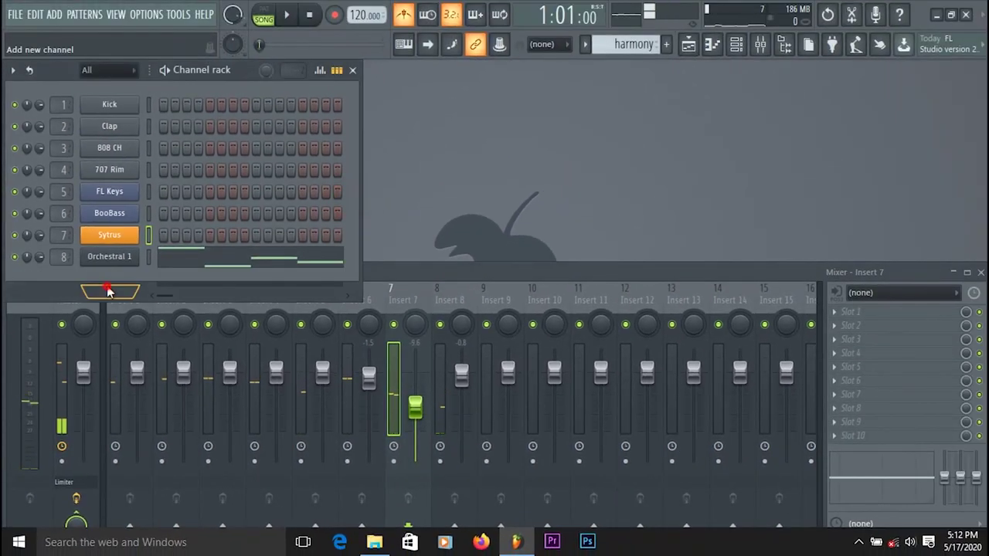
Add a FLEX synth as a new channel in the channel rack.
left_click(108, 291)
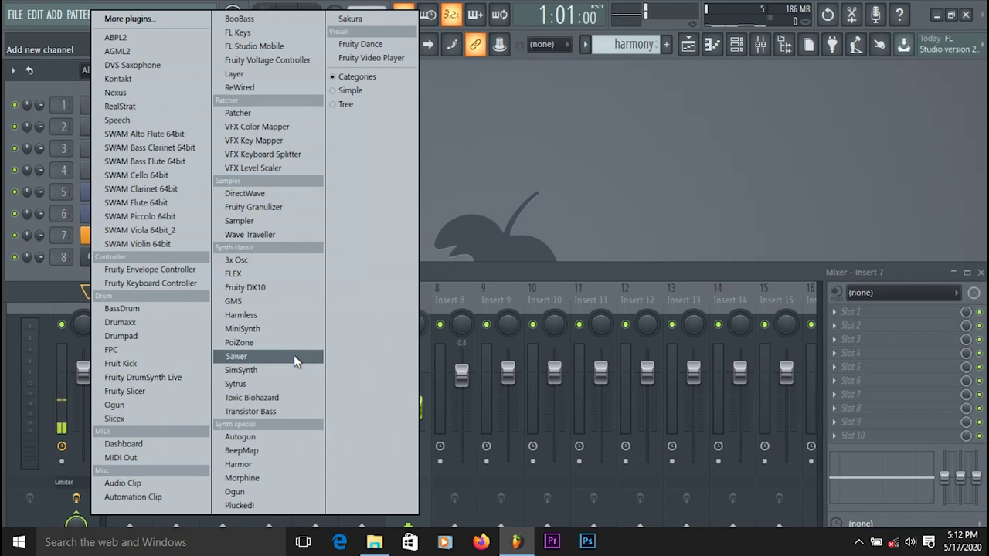
left_click(258, 273)
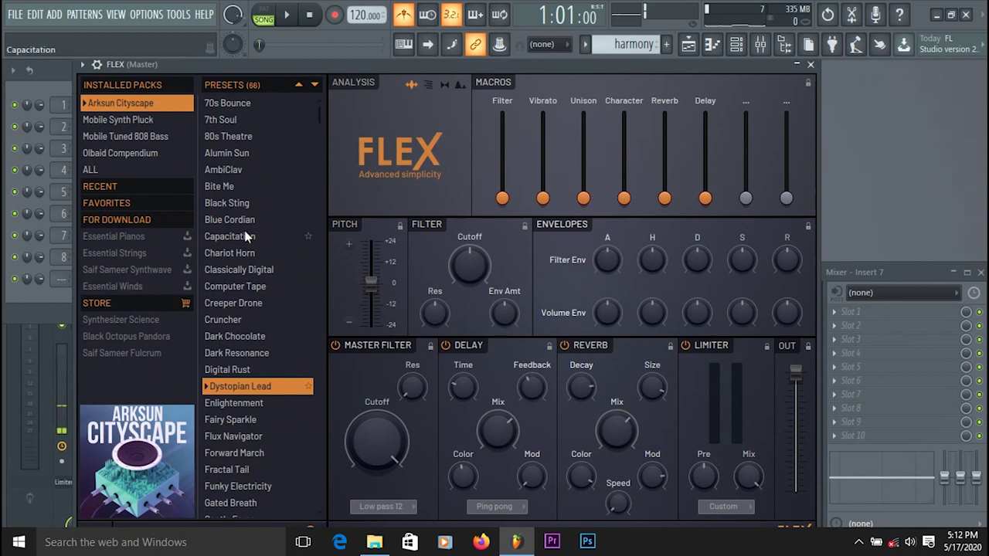
Audition the Arksun Cityscape presets in FLEX, load Bite Me, and try it against the playing song.
left_click(233, 128)
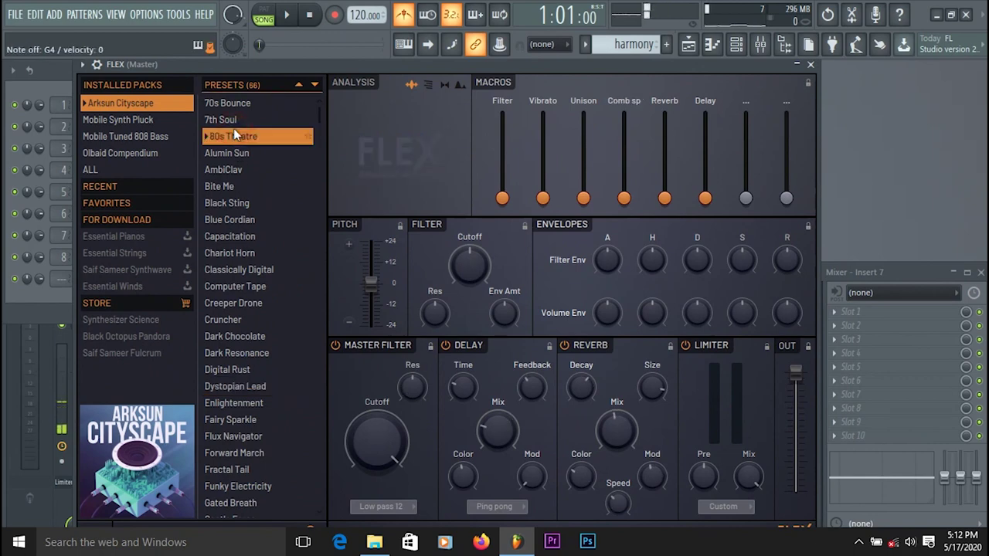
left_click(236, 117)
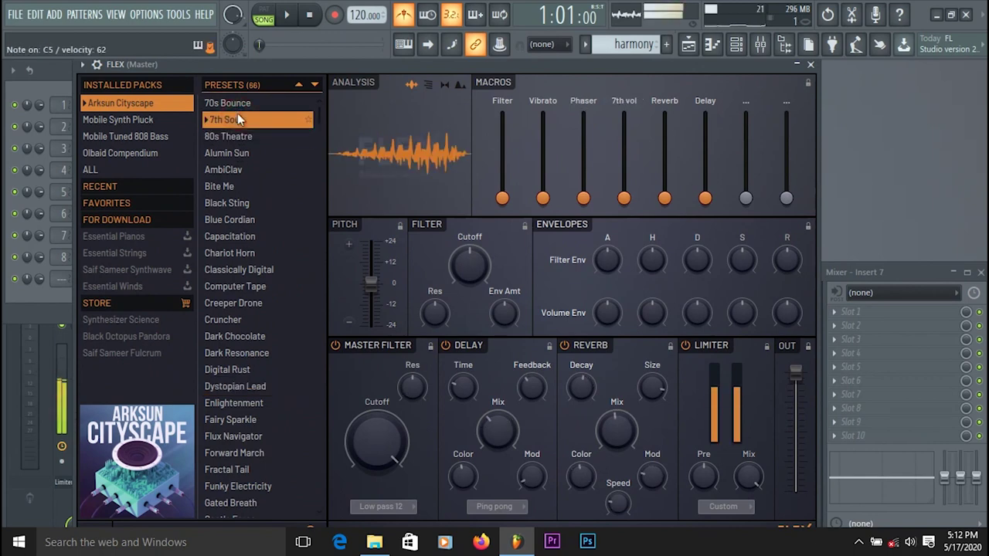
left_click(252, 253)
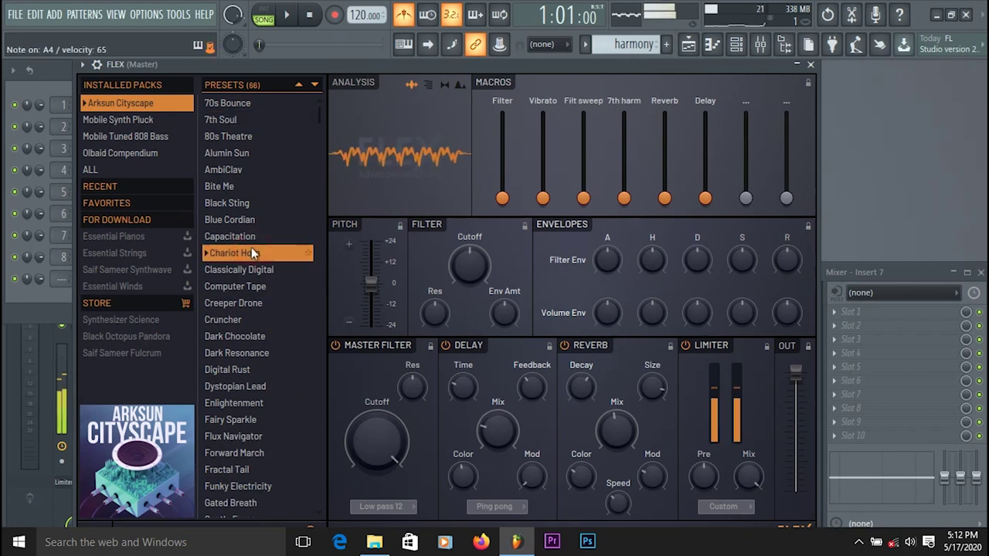
left_click(246, 333)
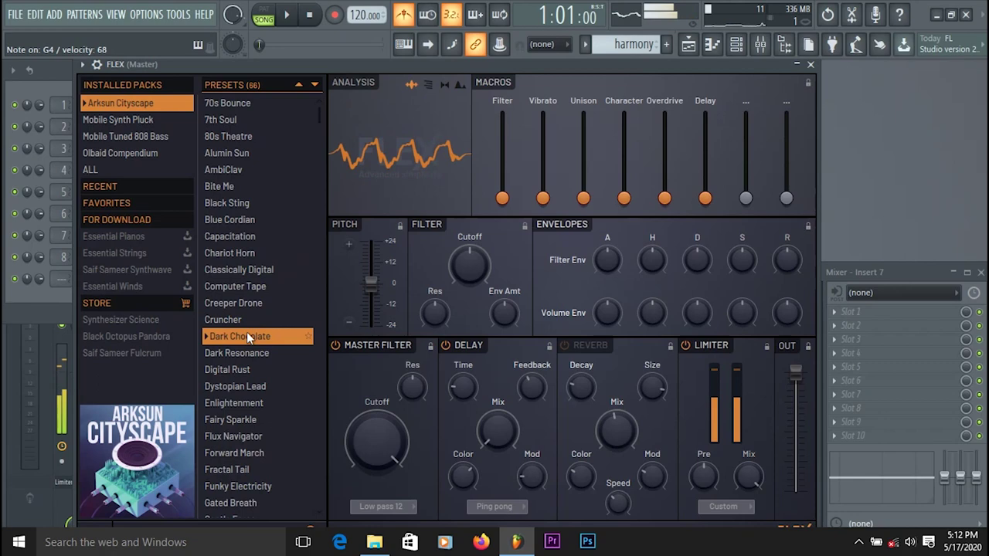
left_click(240, 368)
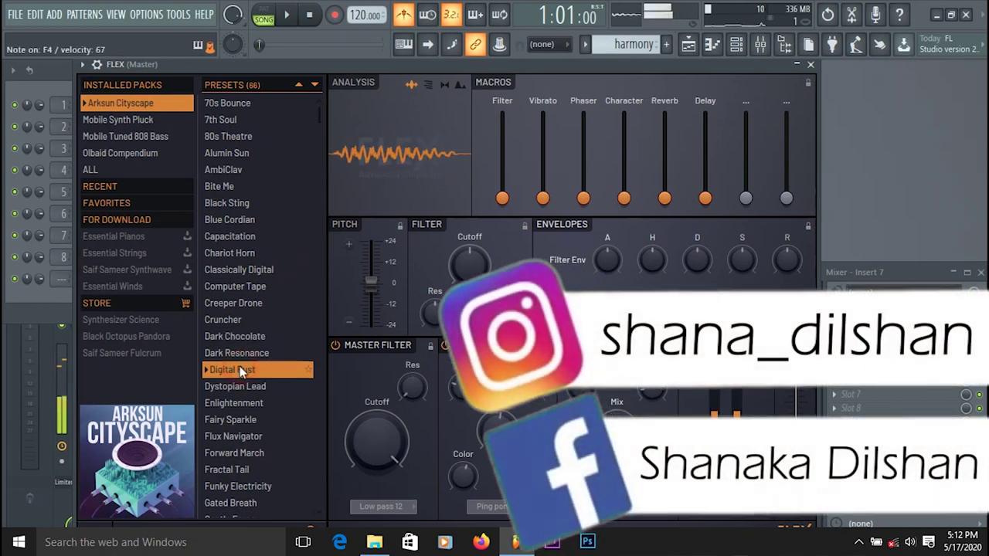
left_click(234, 391)
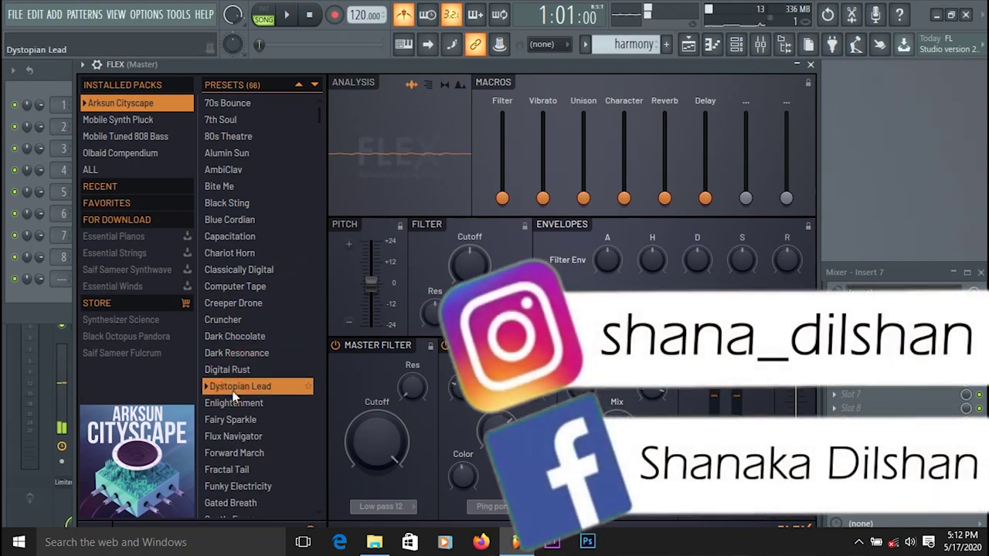
left_click(253, 452)
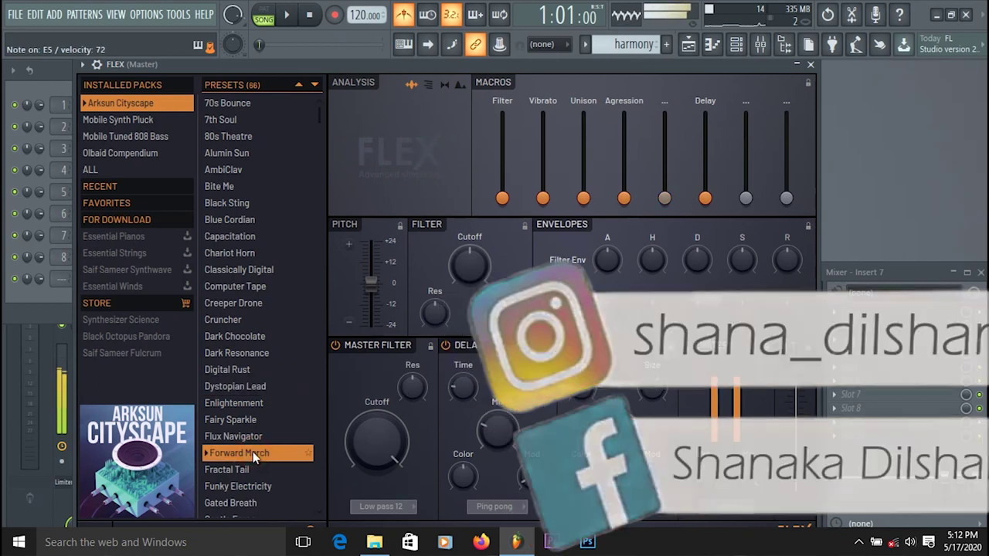
left_click(248, 184)
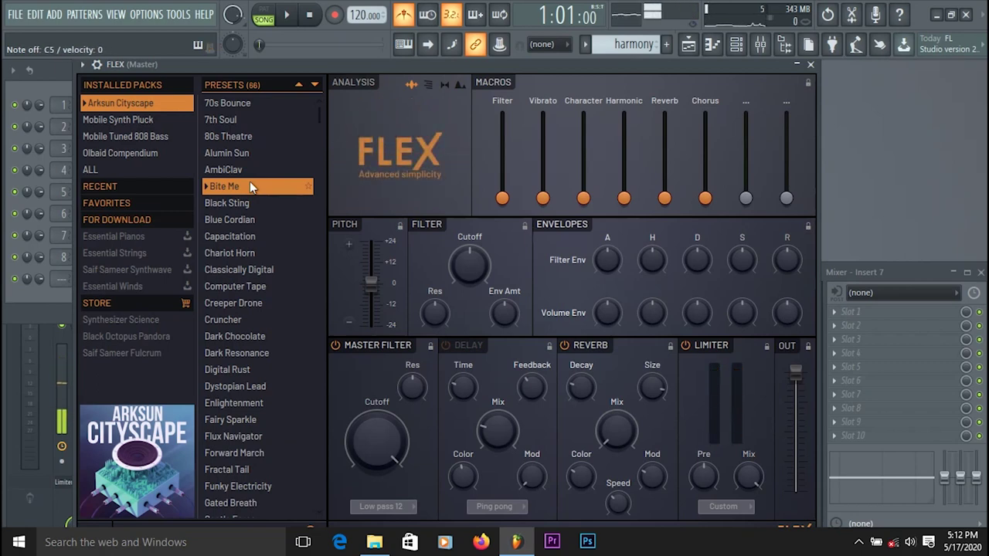
left_click(249, 183)
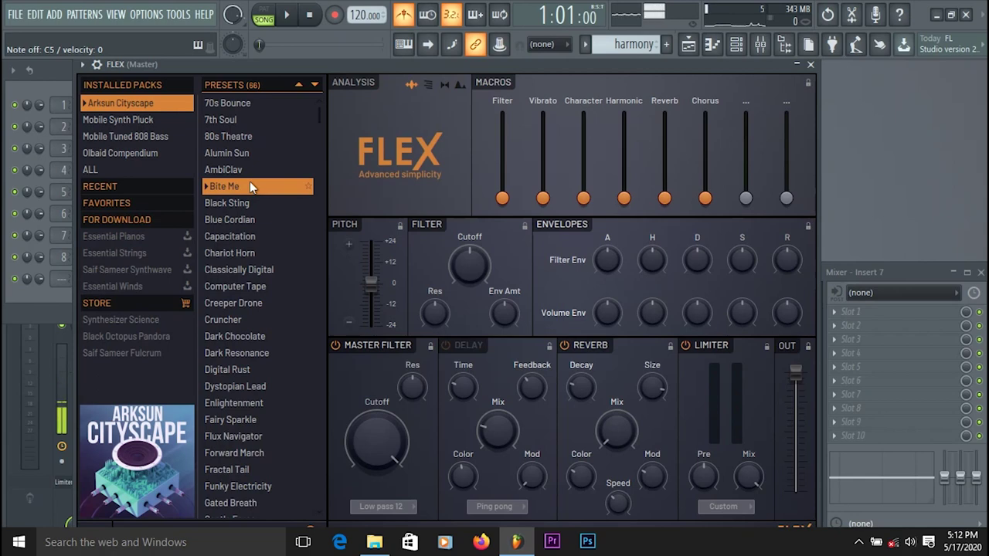
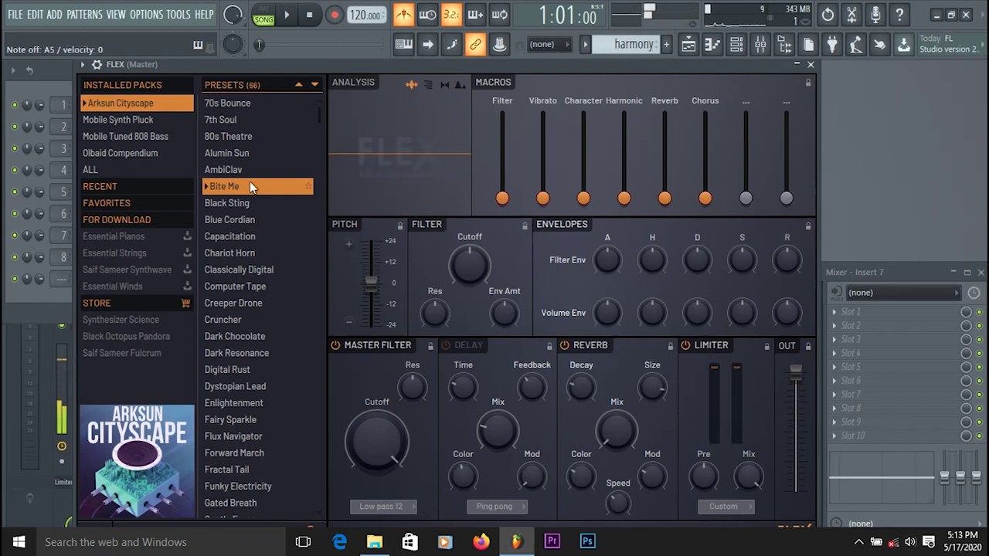
left_click(288, 16)
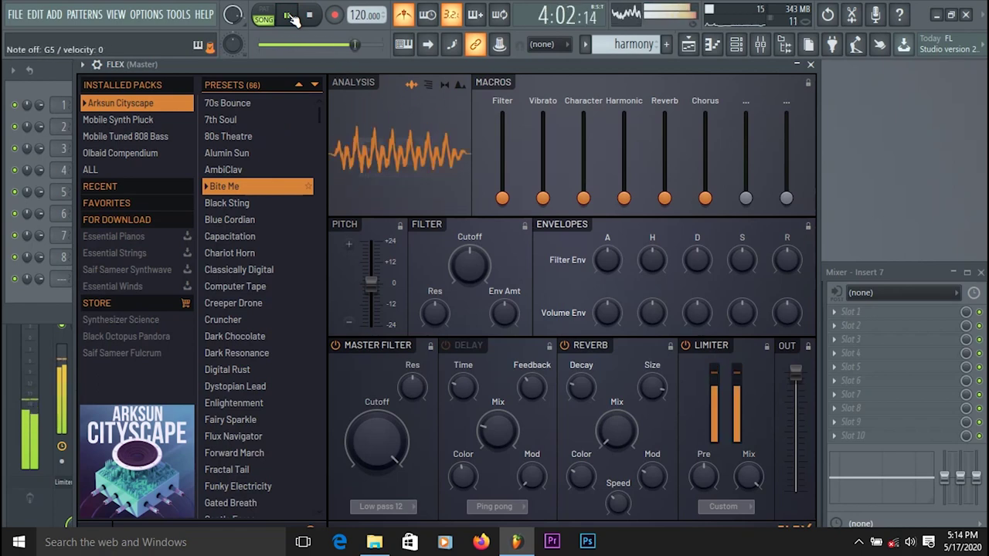
left_click(320, 11)
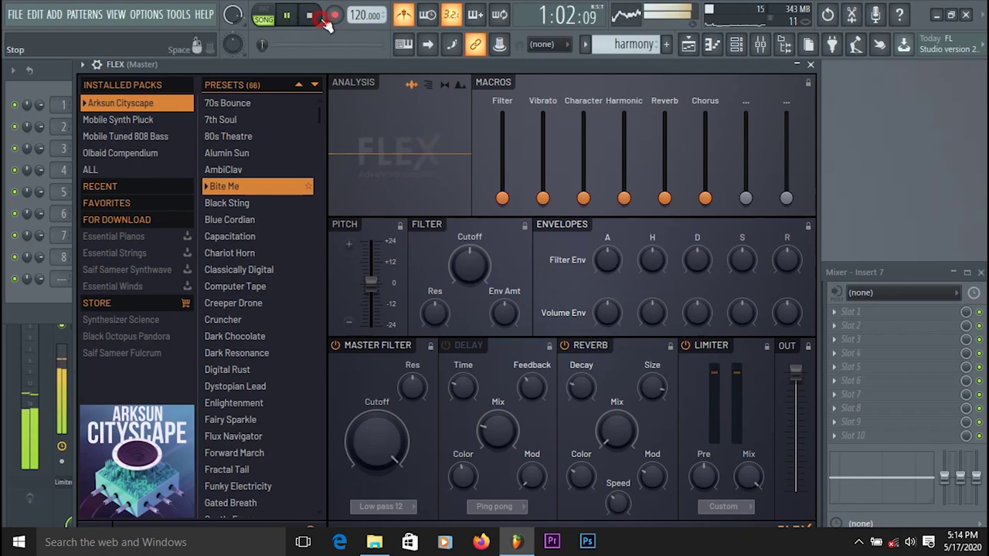
Create a new pattern named "flex" and briefly play the song.
left_click(660, 45)
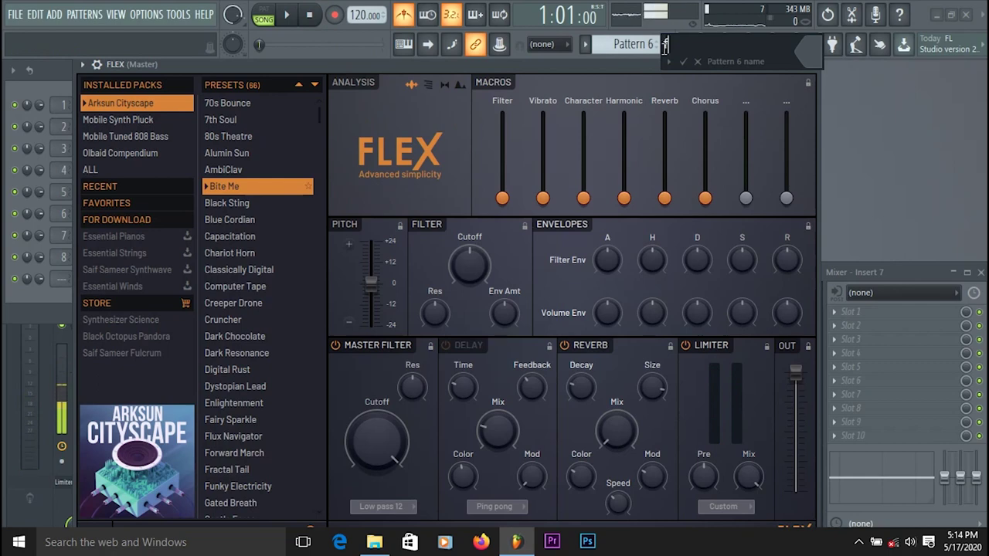
type("flex")
key("Return")
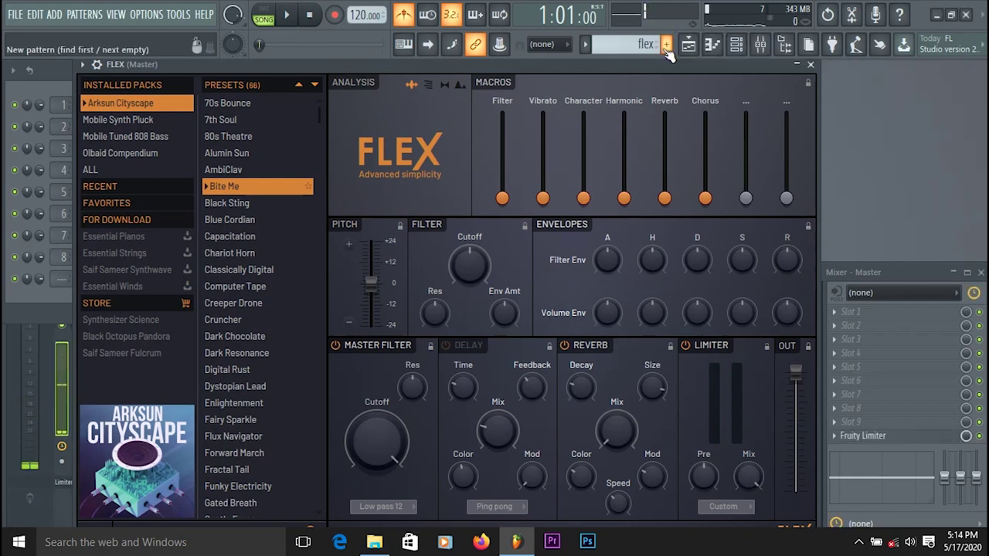
left_click(286, 15)
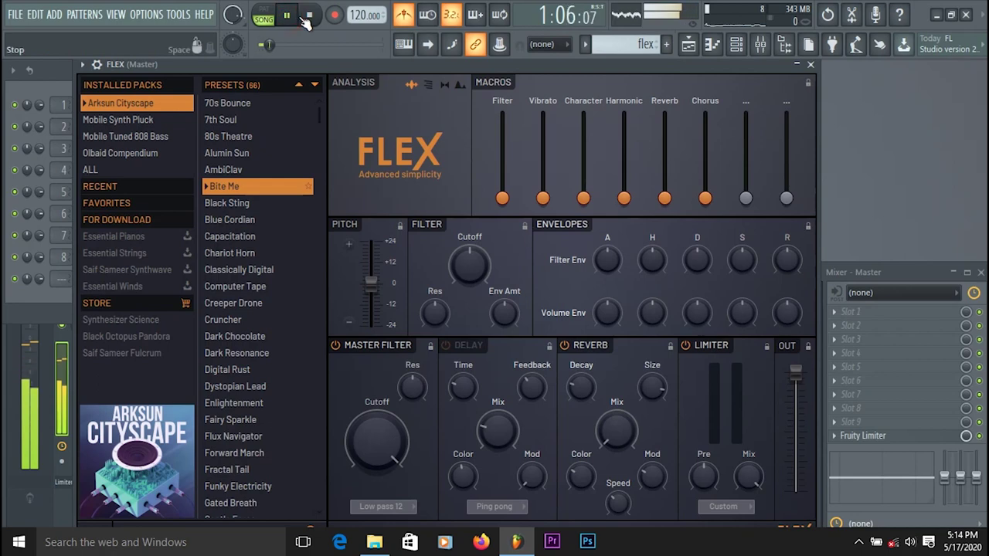
left_click(306, 21)
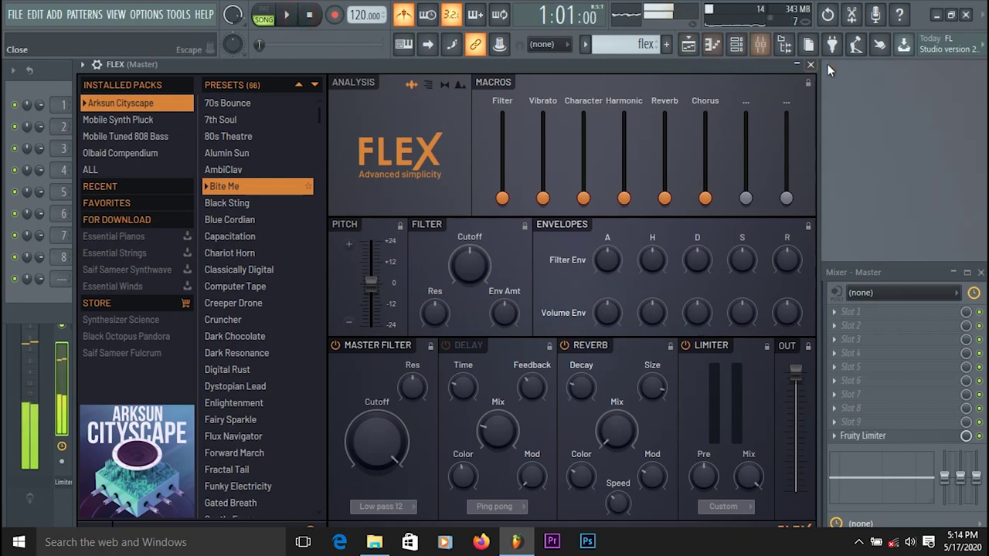
Place a one-step A5 note at the start of bar 1 in the FLEX piano roll and play it.
left_click(784, 44)
left_click(712, 44)
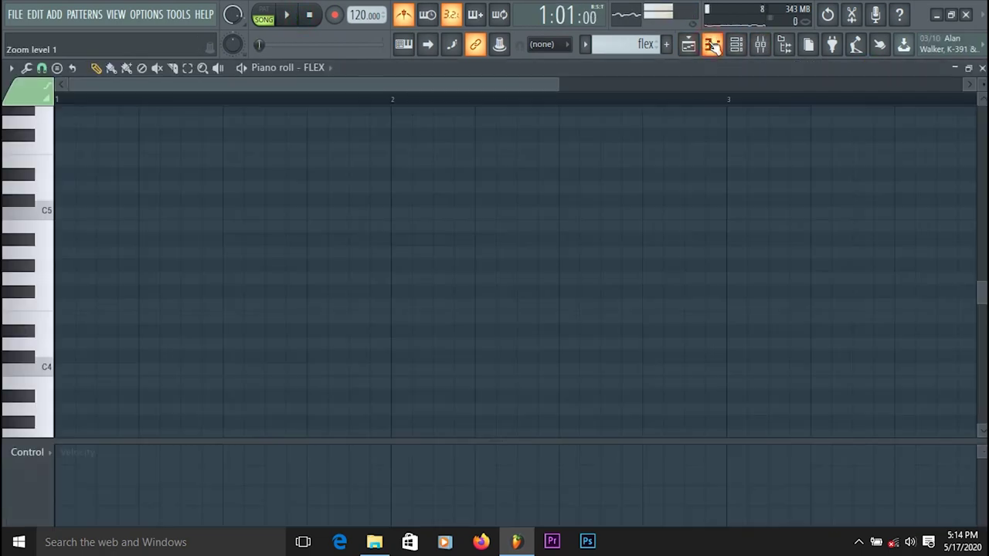
scroll(129, 155, "down", 2)
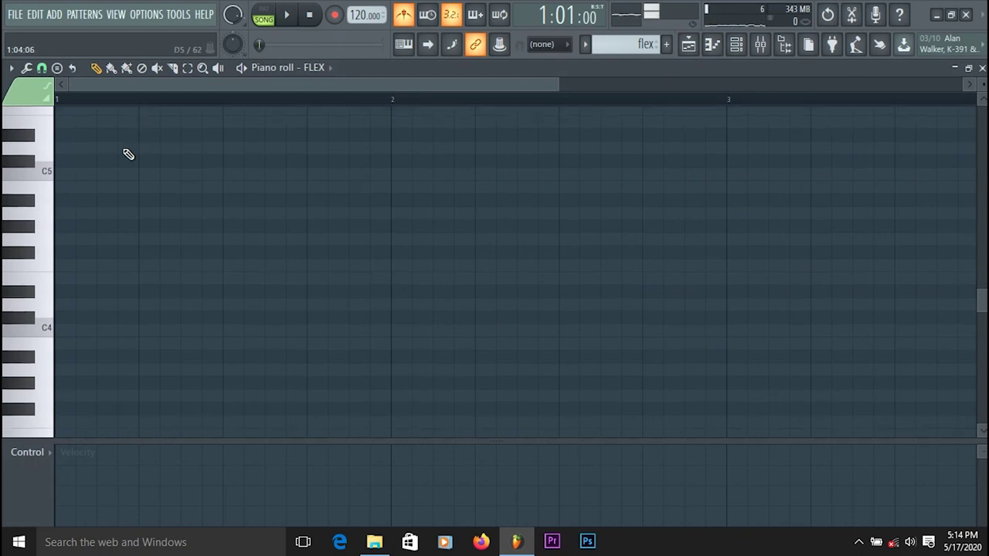
scroll(126, 155, "up", 6)
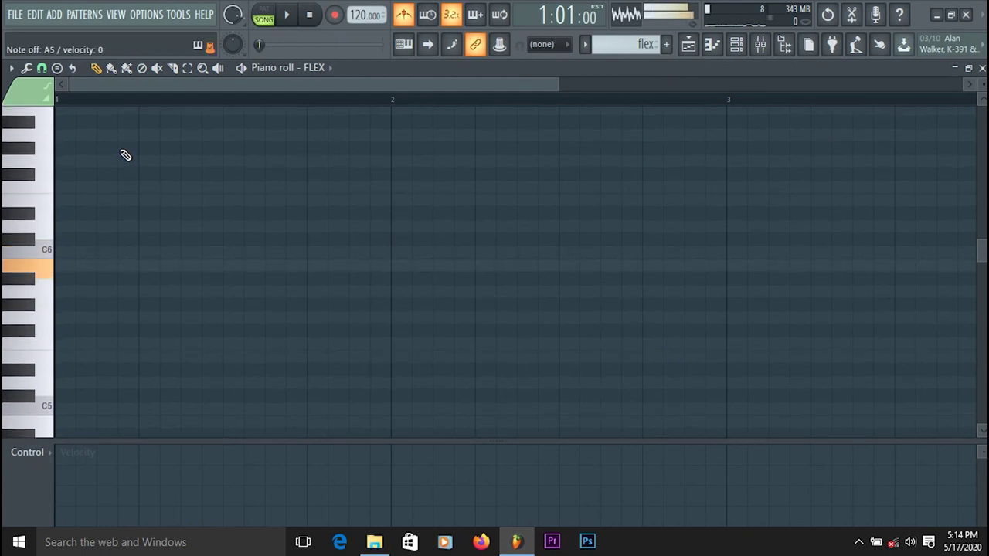
left_click(57, 293)
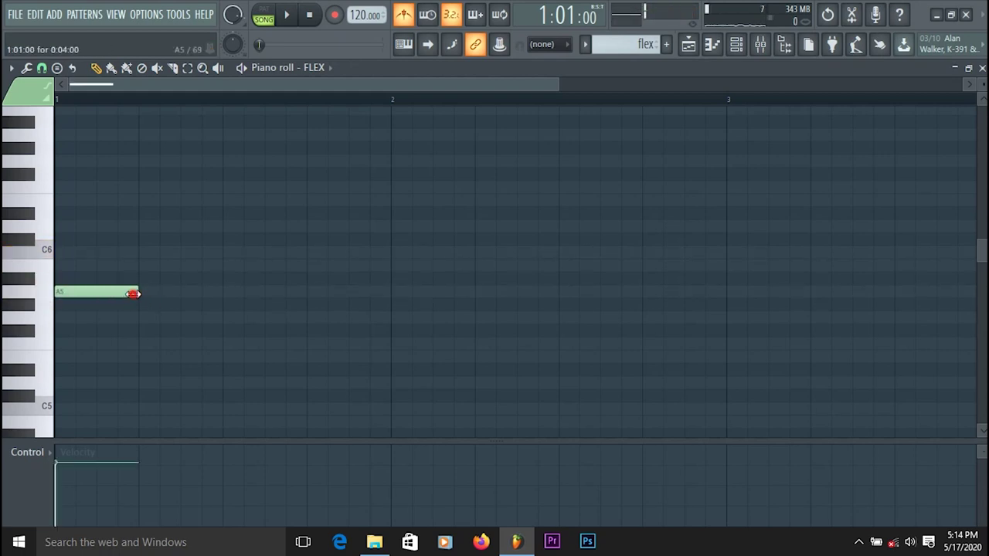
left_click_drag(134, 293, 68, 292)
left_click(281, 17)
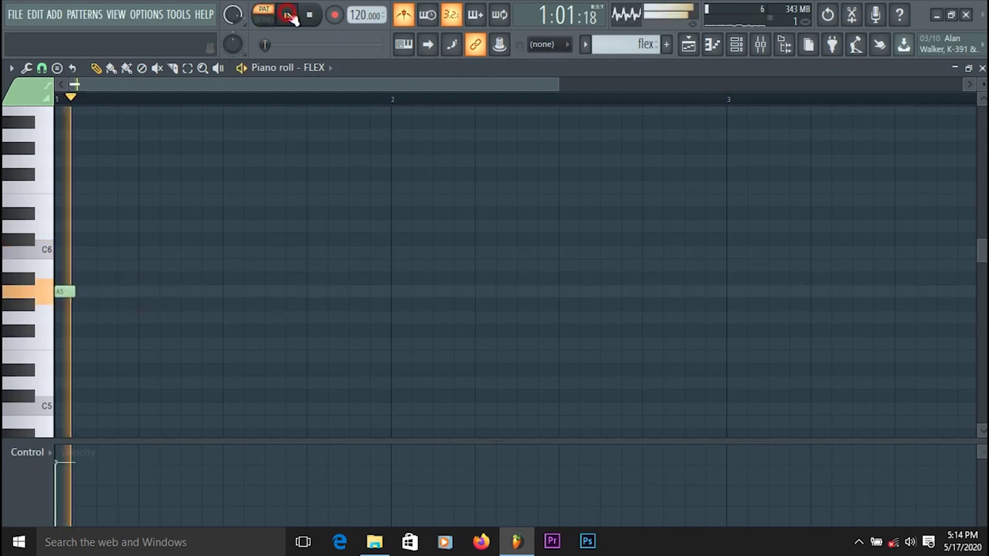
key("space")
Add one-step B5 and C6 notes directly after the first A5 and play the pattern.
left_click(82, 276)
left_click(101, 266)
left_click_drag(90, 263, 103, 252)
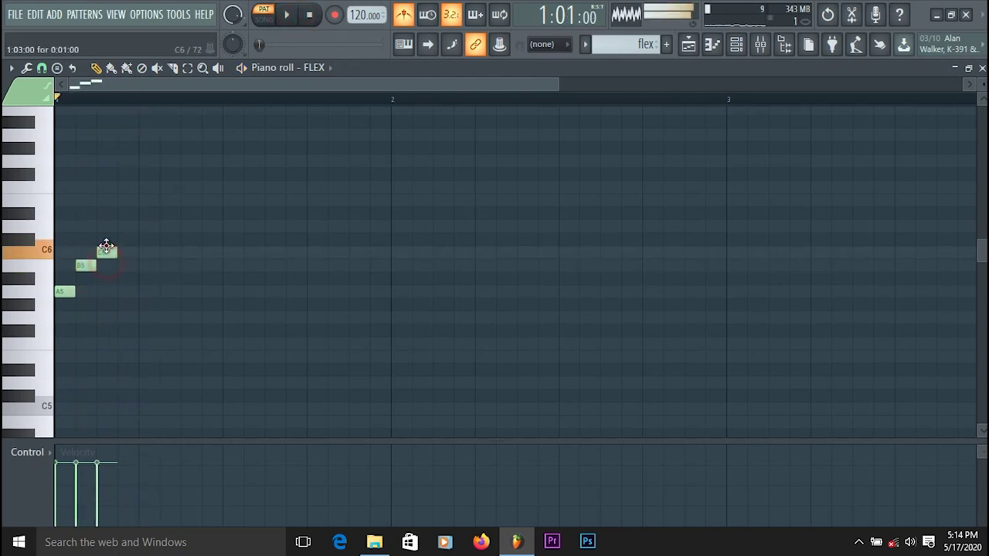
left_click(285, 17)
left_click(305, 20)
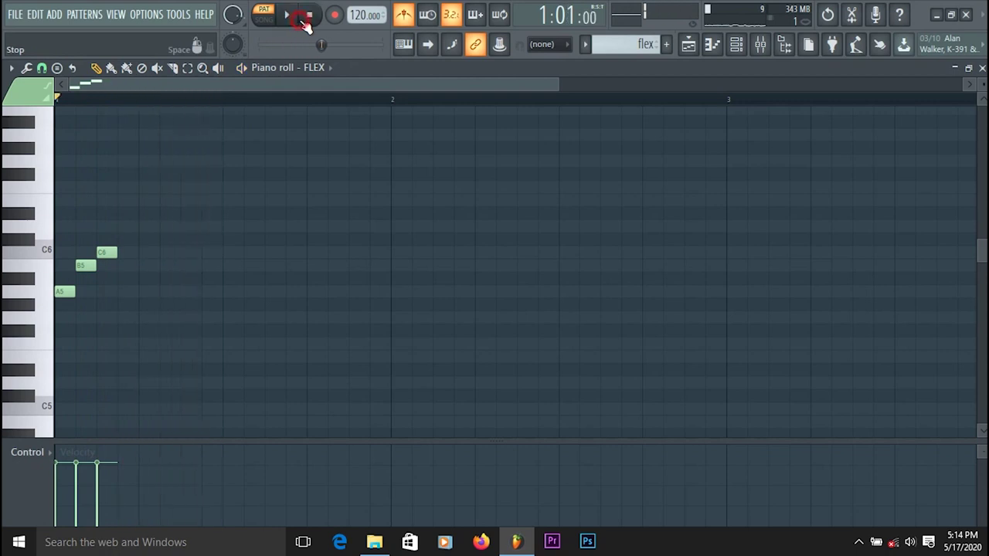
Repeat the A5, B5, C6 figure from beat 2 of bar 1 and play the pattern.
left_click(163, 266)
left_click(186, 253)
left_click(286, 15)
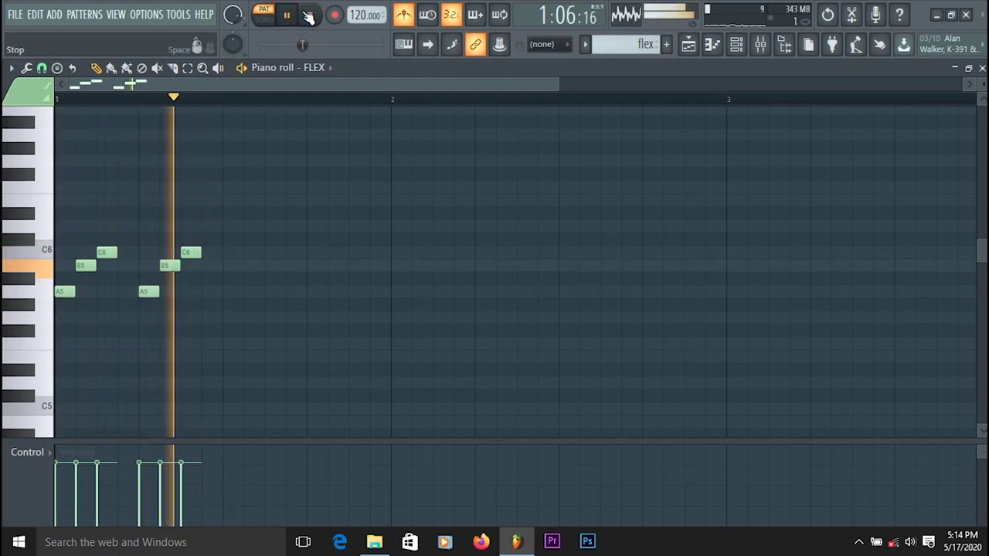
left_click(307, 17)
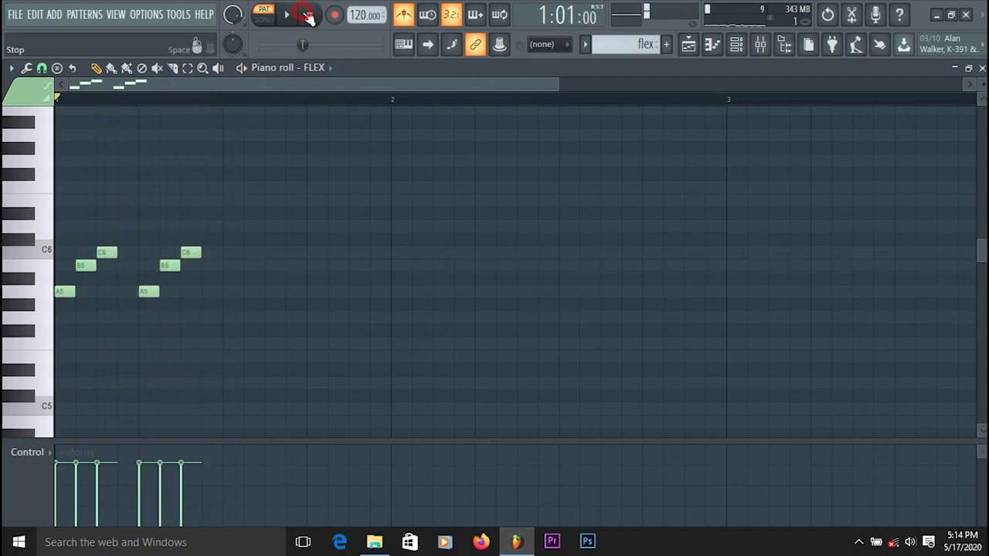
Try a rising G5, A5, B5 figure from beat 3 of bar 1 and listen to the pattern.
left_click(226, 340)
left_click(237, 346)
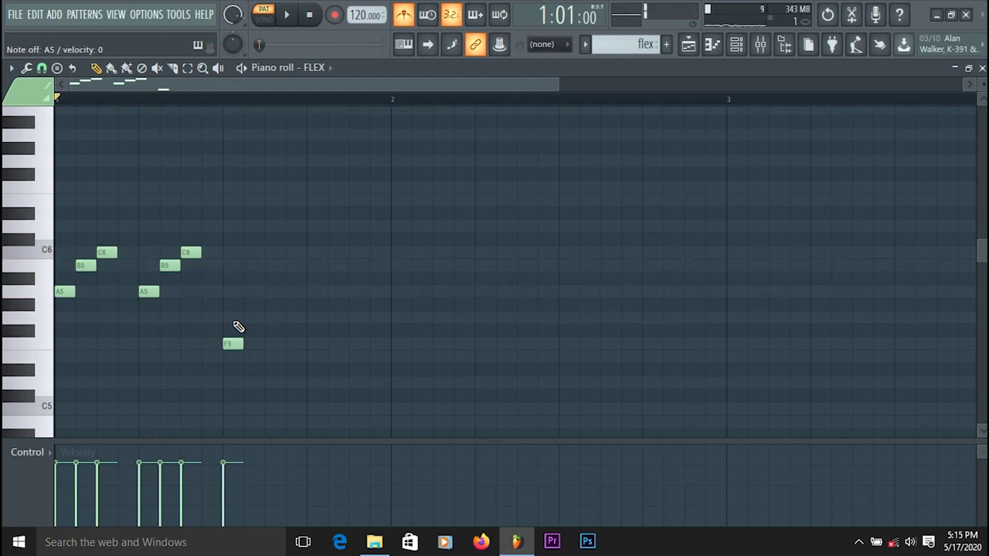
right_click(233, 345)
left_click(253, 292)
left_click(275, 279)
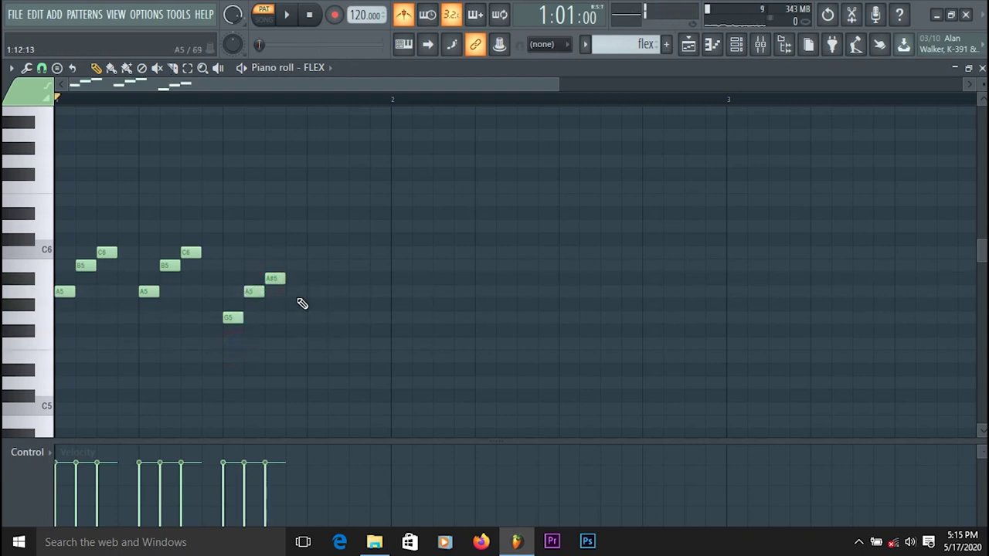
left_click_drag(274, 279, 282, 270)
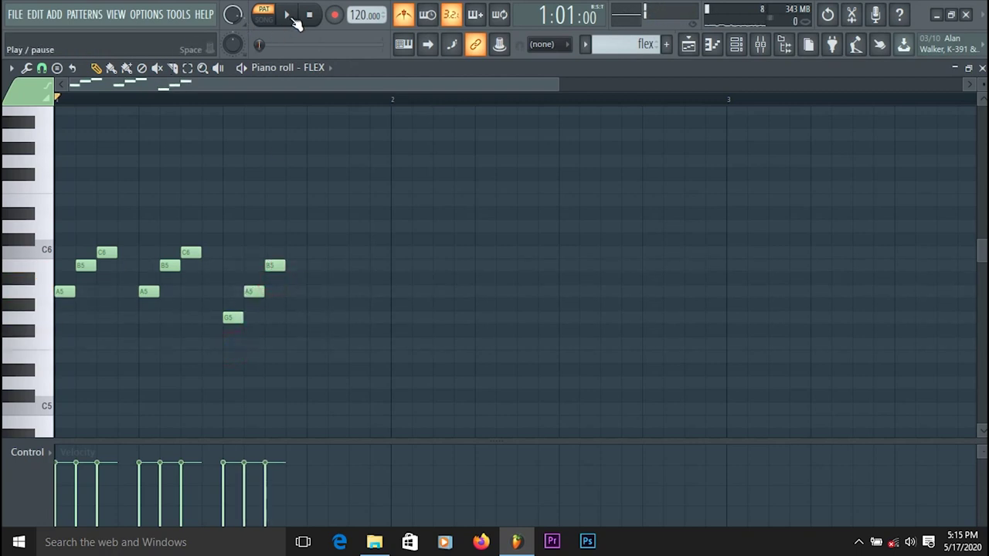
left_click(294, 21)
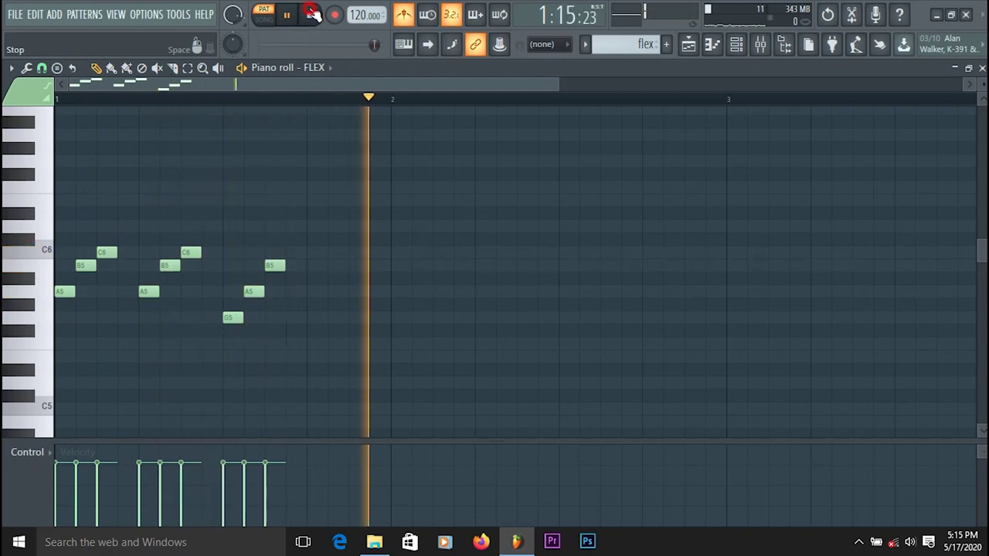
left_click(313, 14)
Delete the G5, A5 and B5 notes at beat 3 of bar 1 and replay the pattern.
right_click(274, 265)
right_click(254, 291)
right_click(233, 317)
left_click(288, 17)
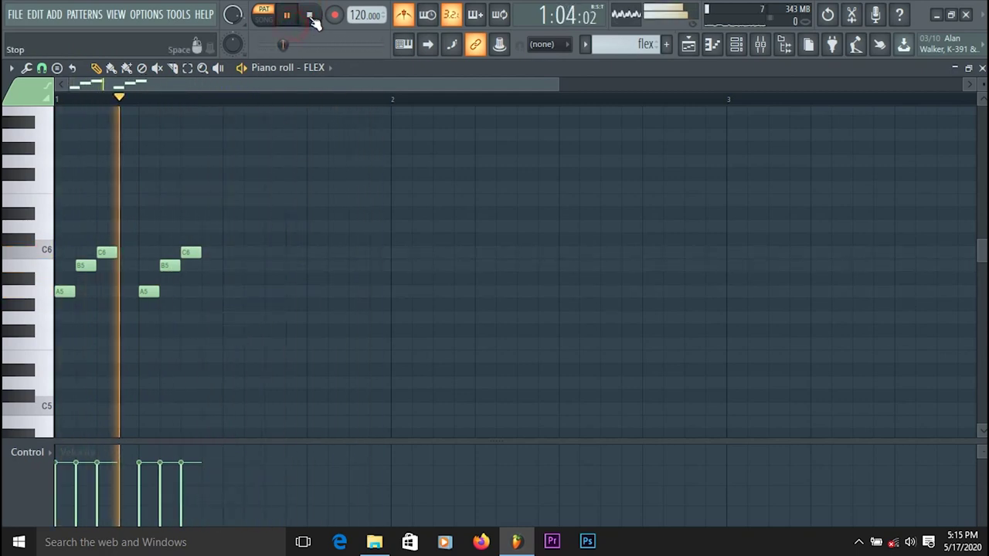
left_click(312, 17)
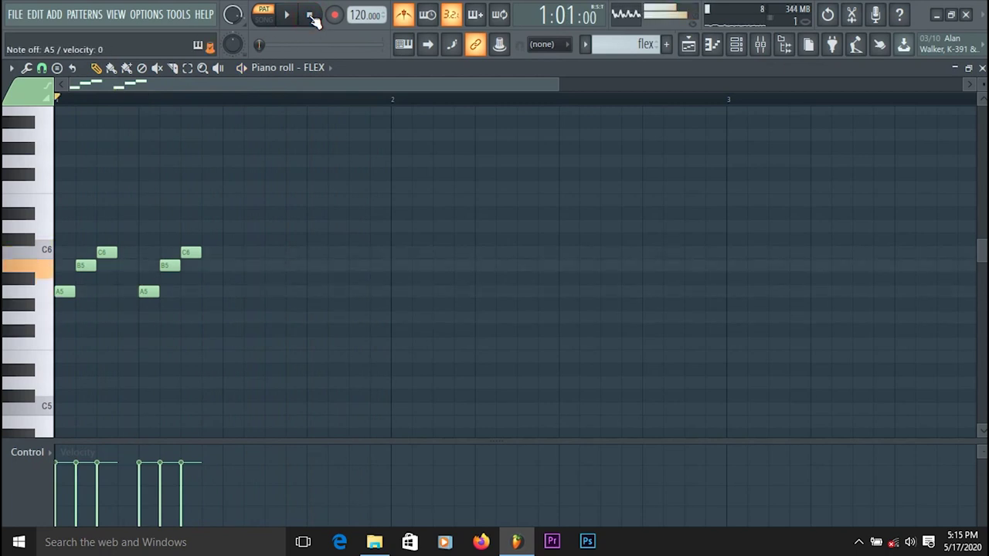
Add one-step G5, A5 and B5 notes in sequence from the start of bar 2 and play the pattern.
left_click(396, 317)
left_click(423, 292)
left_click(441, 278)
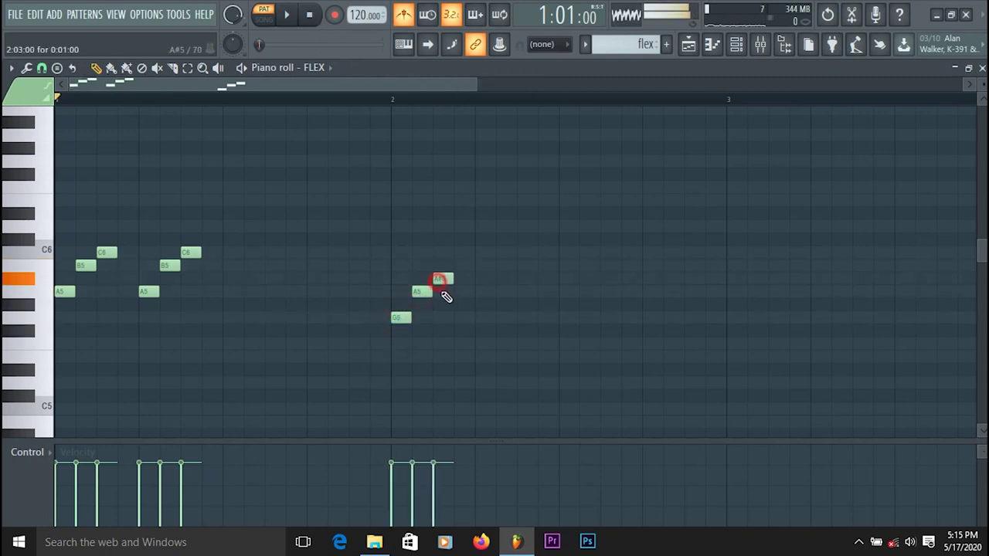
left_click(439, 276)
left_click_drag(440, 264, 441, 265)
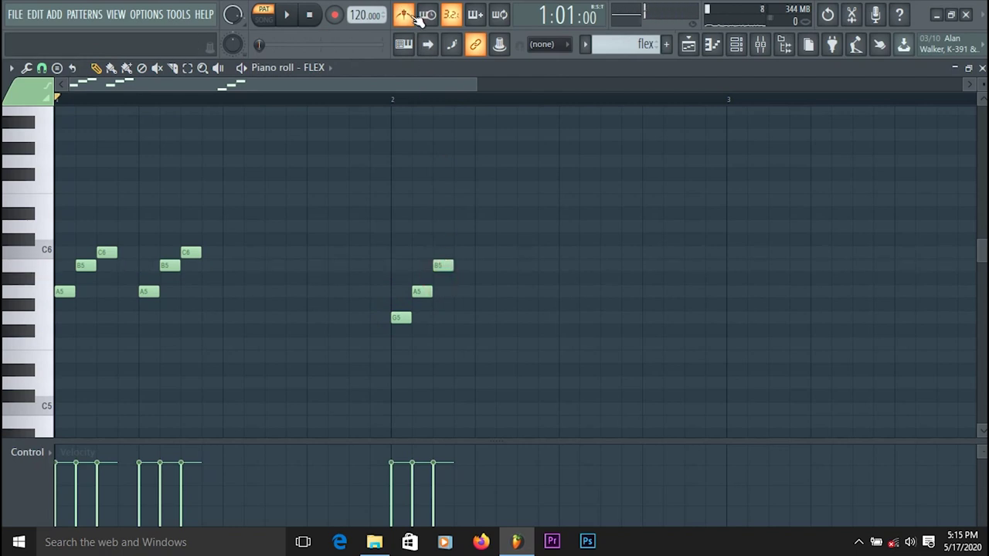
key("space")
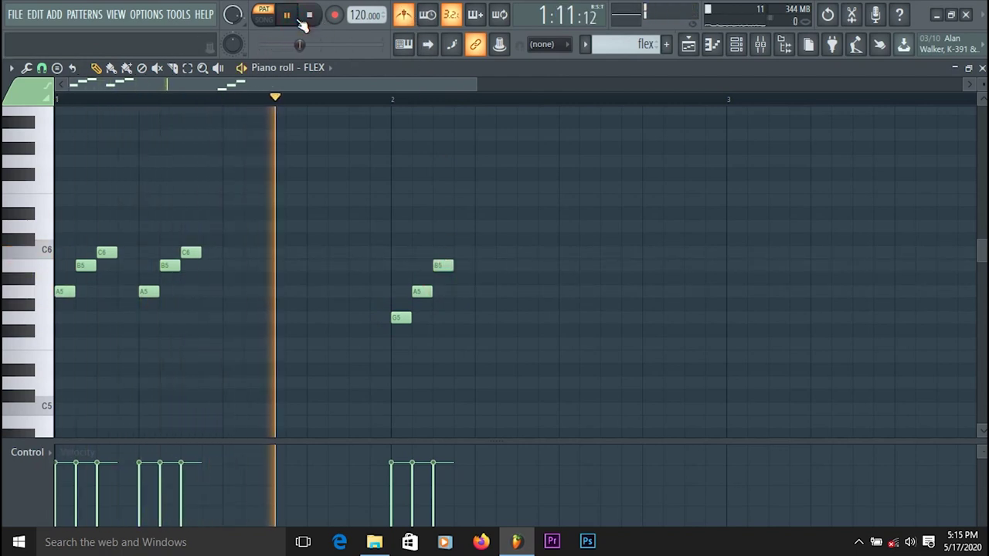
left_click(309, 17)
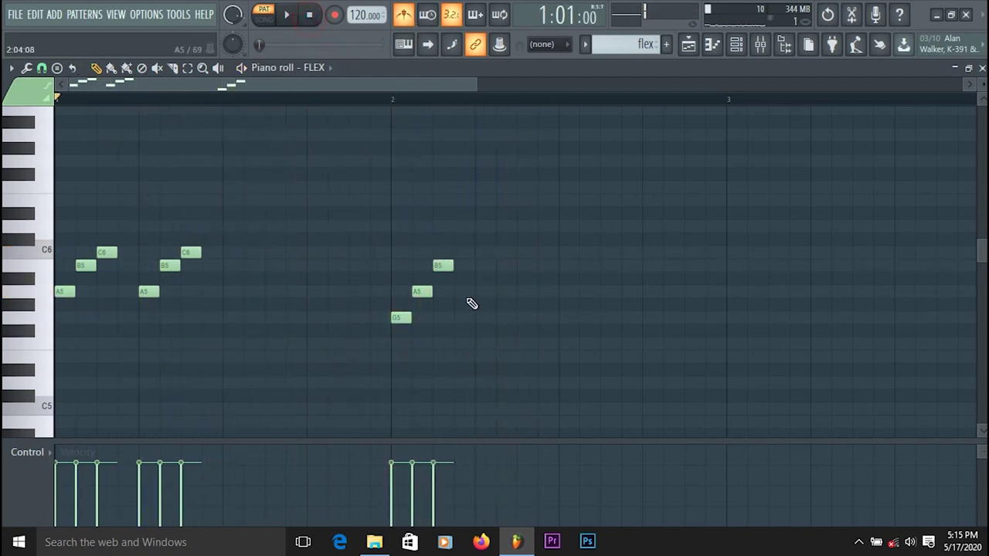
Add one-step G5, A5 and B5 notes in sequence from beat 2 of bar 2.
left_click(480, 316)
left_click(504, 292)
left_click(524, 277)
left_click_drag(527, 279, 527, 266)
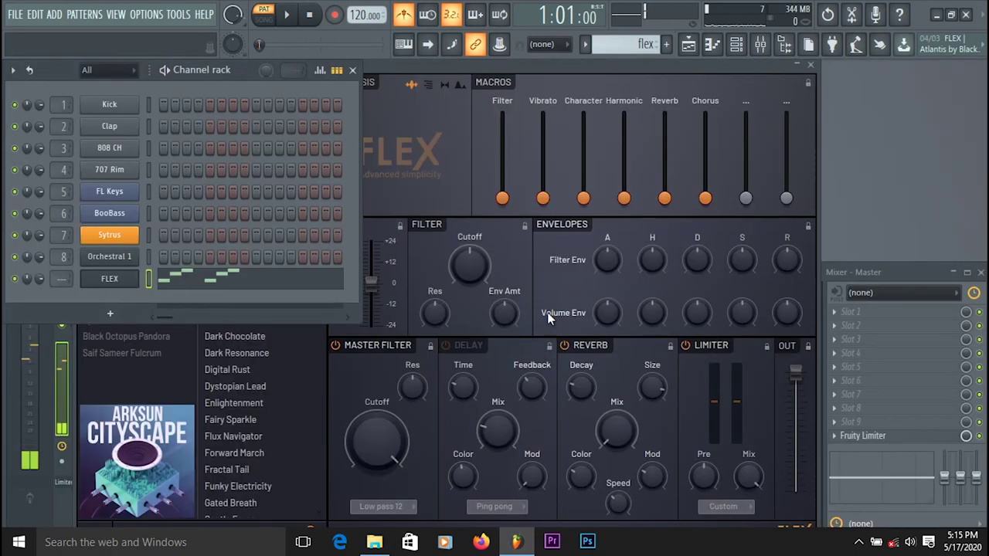
Place the flex pattern at bar 1 of Track 6 in the playlist, duplicate it at bar 3, and listen to the whole song.
left_click(688, 44)
left_click(216, 339)
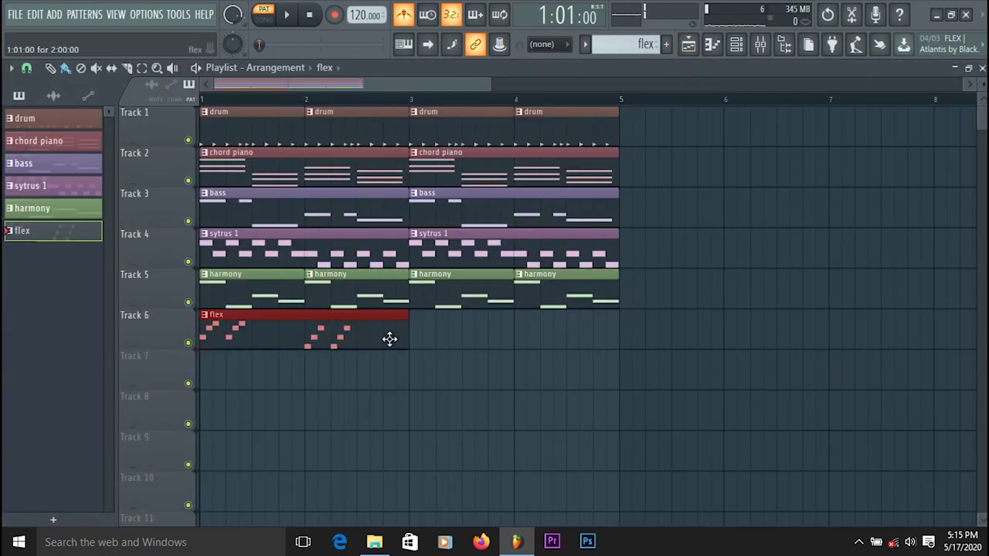
key("ctrl+b")
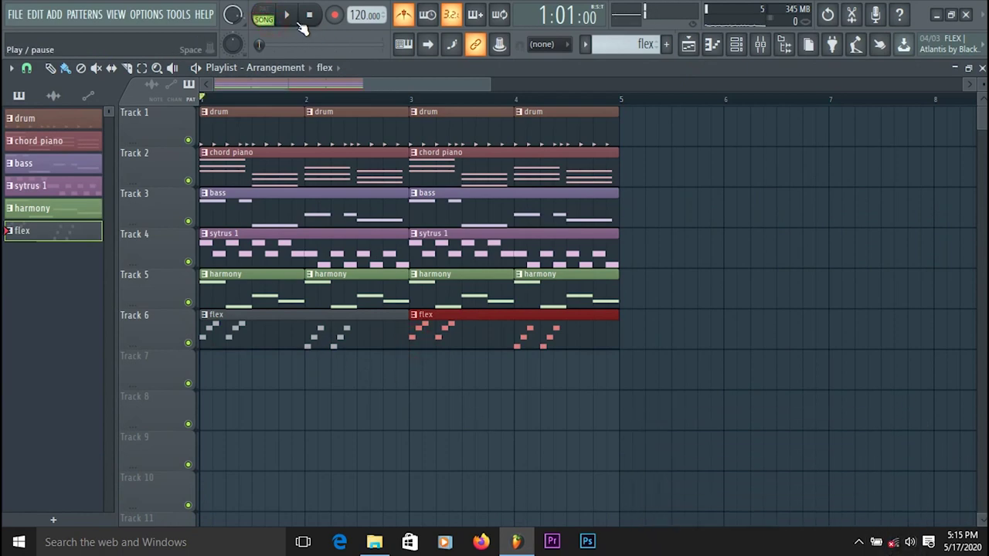
left_click(300, 24)
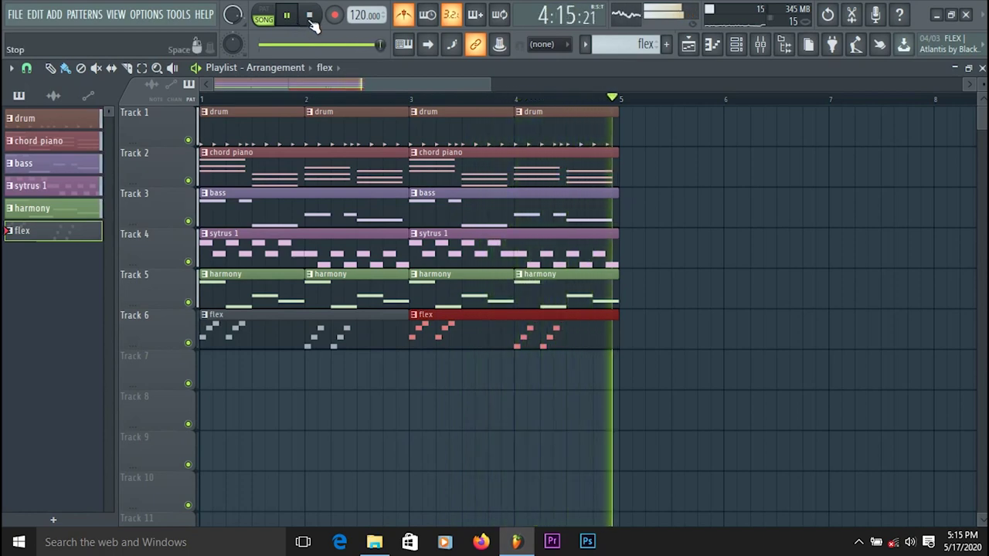
left_click(310, 16)
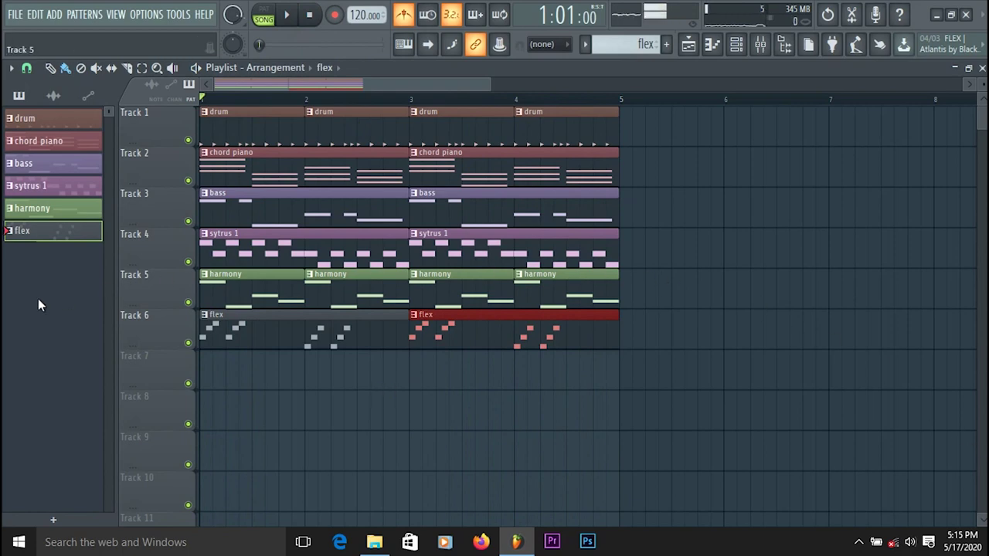
Route the FLEX channel to mixer Insert 9 and lower that track's volume to -1.5 dB while the song plays.
left_click(760, 44)
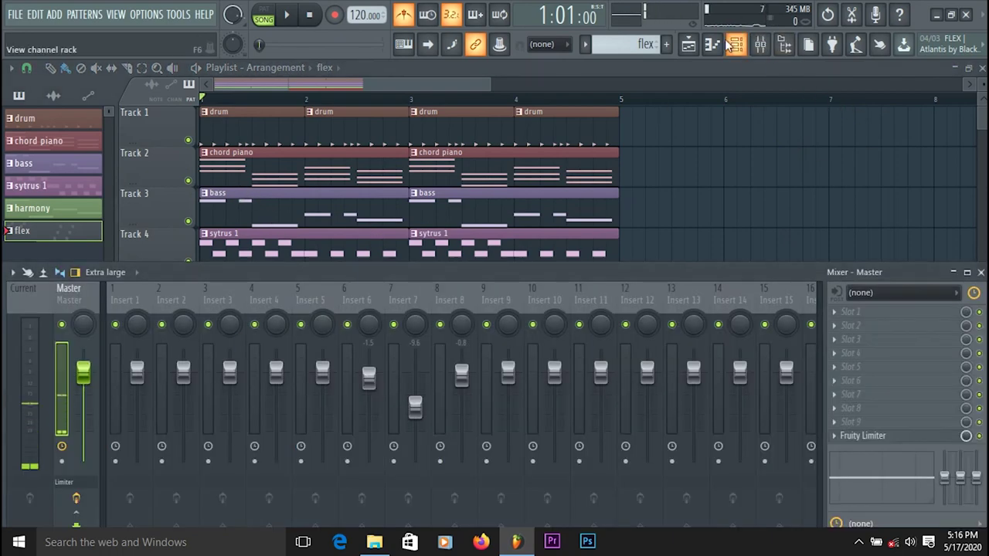
left_click(687, 44)
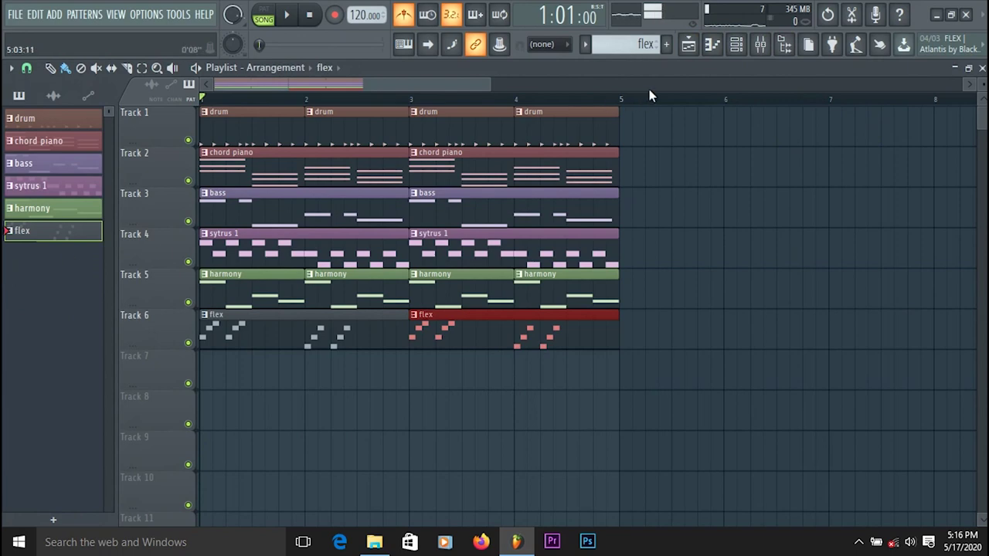
left_click(737, 44)
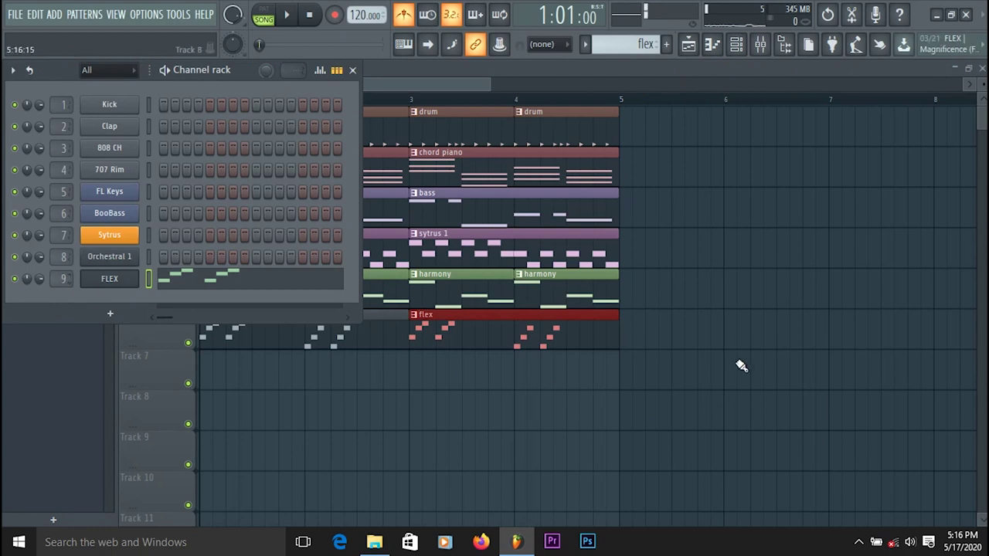
left_click(761, 46)
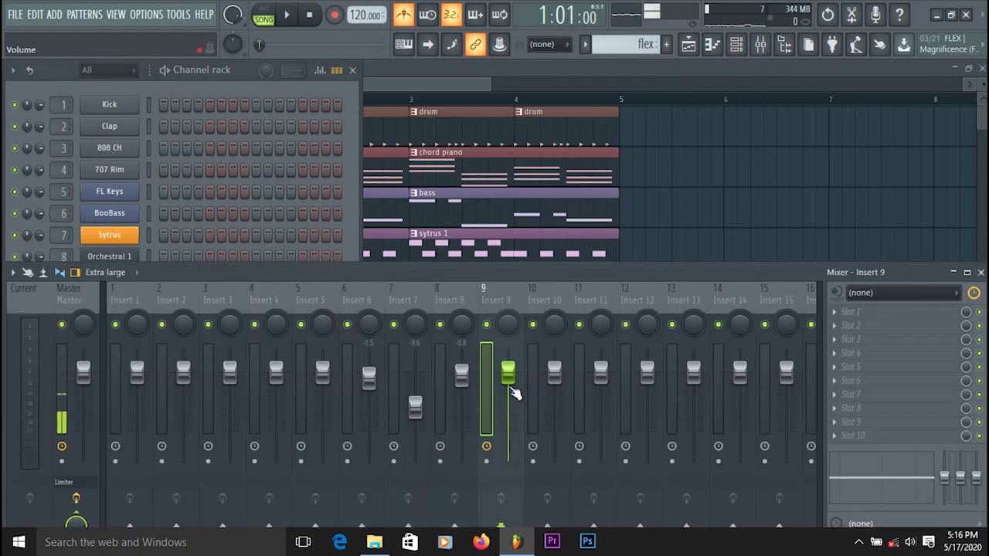
left_click(288, 16)
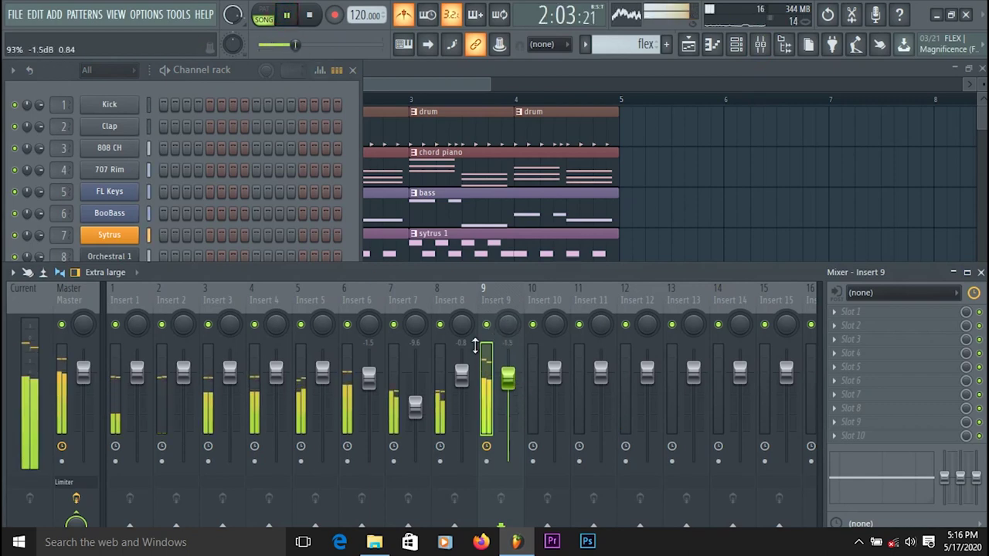
Open the FLEX instrument and try the Alumin Sun, 80s Theatre and 7th Soul presets against the playing song.
left_click(349, 220)
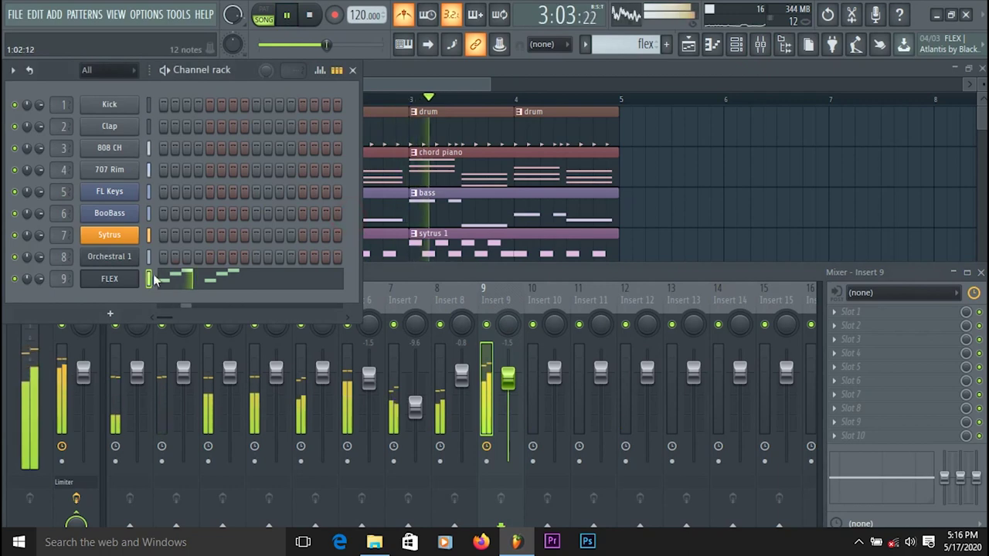
left_click(128, 280)
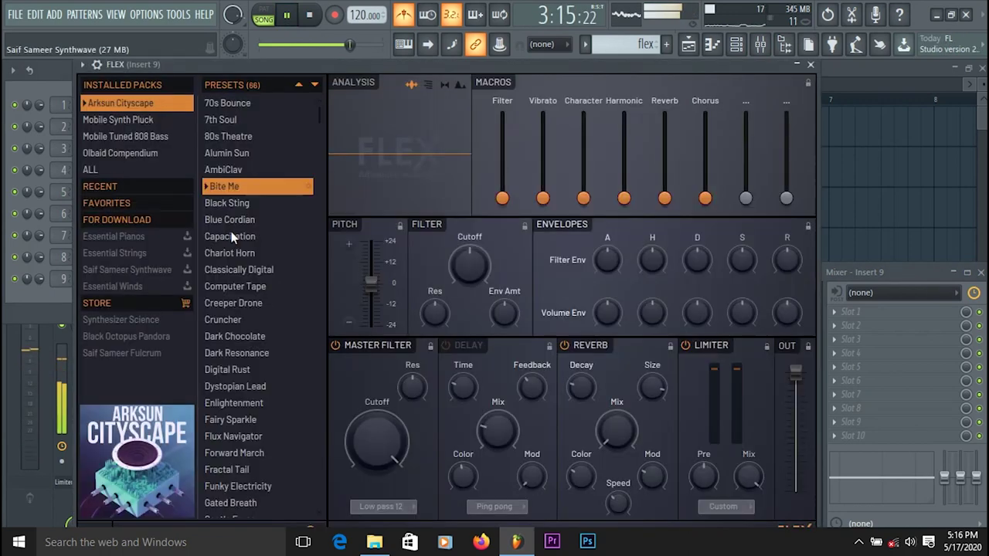
left_click(255, 152)
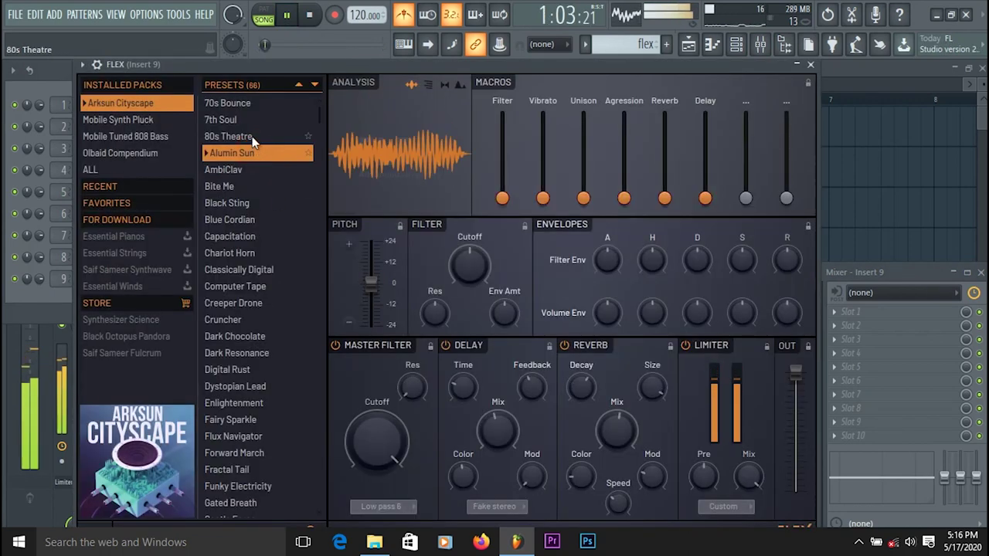
left_click(255, 136)
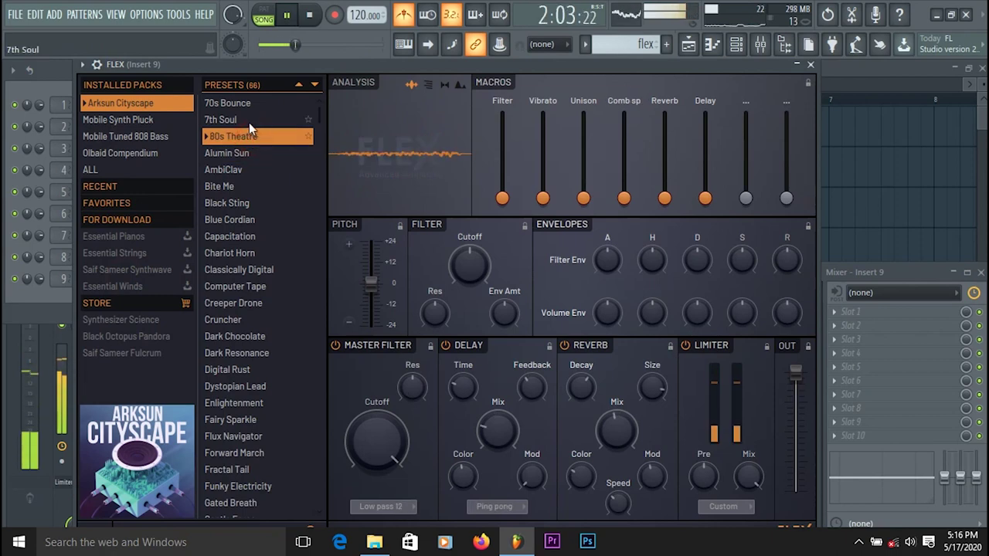
left_click(250, 121)
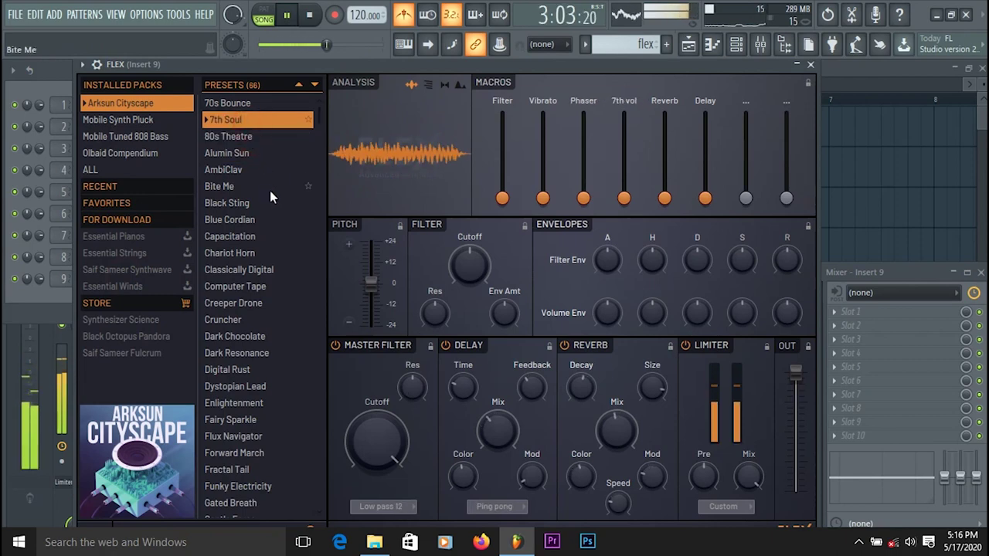
Audition the FLEX presets Bite Me, Blue Cordian, Dark Chocolate, Enlightenment, Fractal Tail and Homecoming in turn.
left_click(264, 189)
left_click(275, 220)
left_click(255, 336)
left_click(255, 403)
left_click(255, 470)
scroll(264, 394, "down", 3)
scroll(265, 395, "down", 4)
left_click(239, 221)
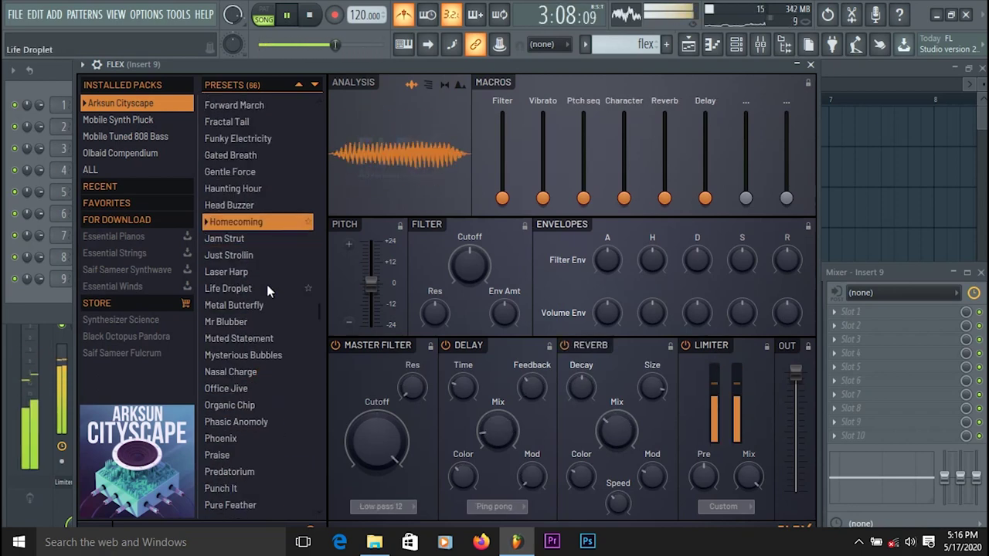
Audition the FLEX presets Phoenix, Pure Feather, Predatorium, Square Woof and Static Hornflight in turn.
scroll(266, 284, "down", 5)
left_click(232, 160)
left_click(249, 227)
left_click(232, 193)
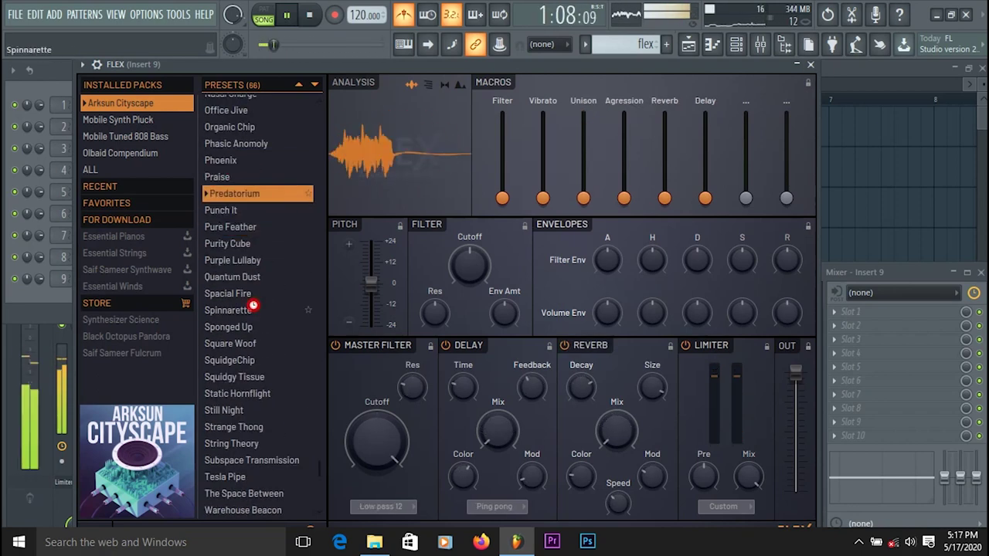
left_click(232, 344)
left_click(237, 394)
Try the Cruncher preset, choose Dark Chocolate for FLEX, and return to the playlist with playback stopped.
scroll(263, 386, "up", 12)
left_click(255, 319)
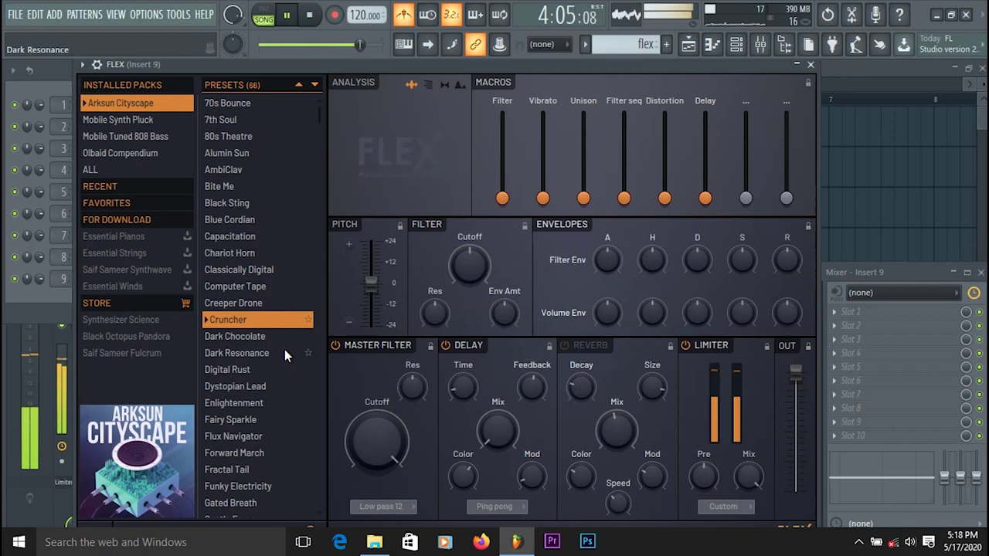
left_click(249, 337)
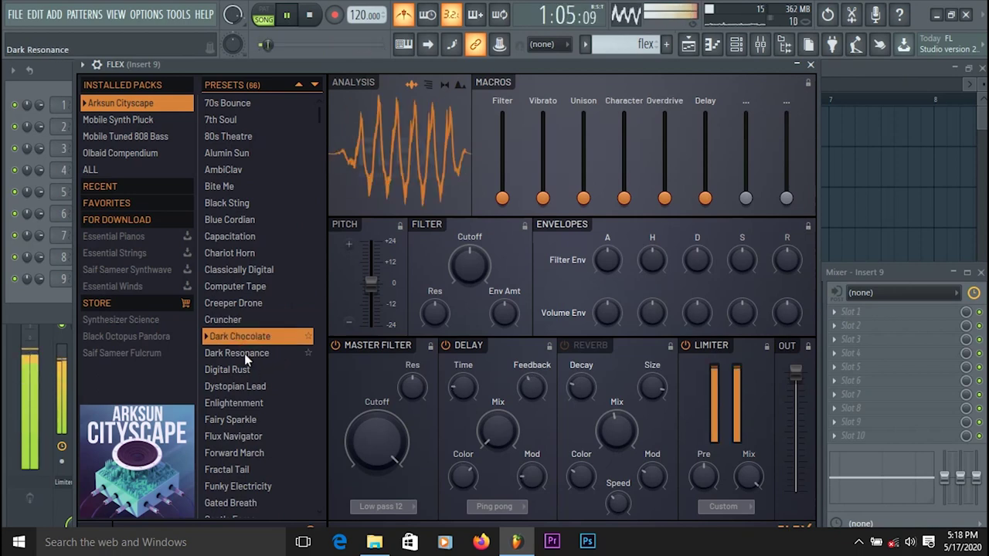
left_click(811, 65)
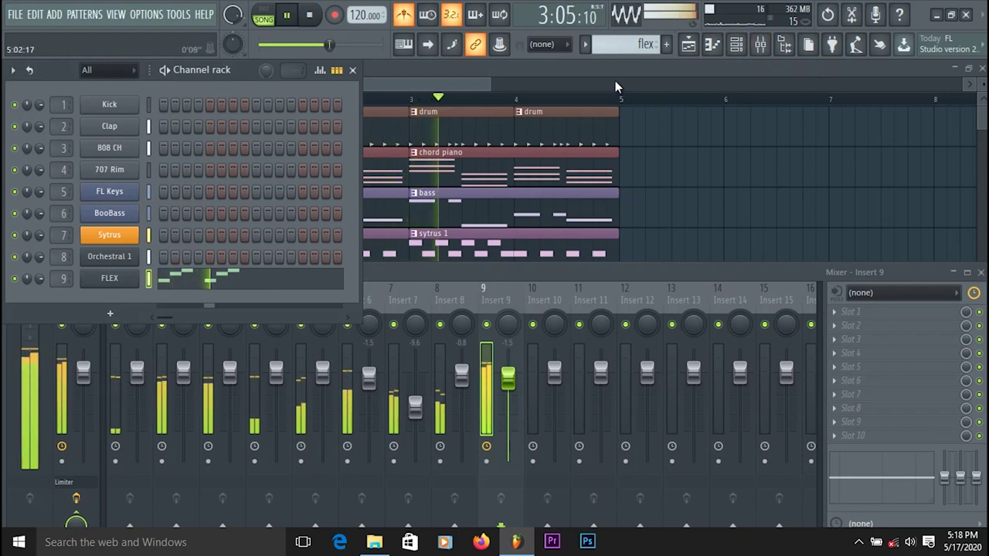
key("F6")
key("F9")
left_click(309, 15)
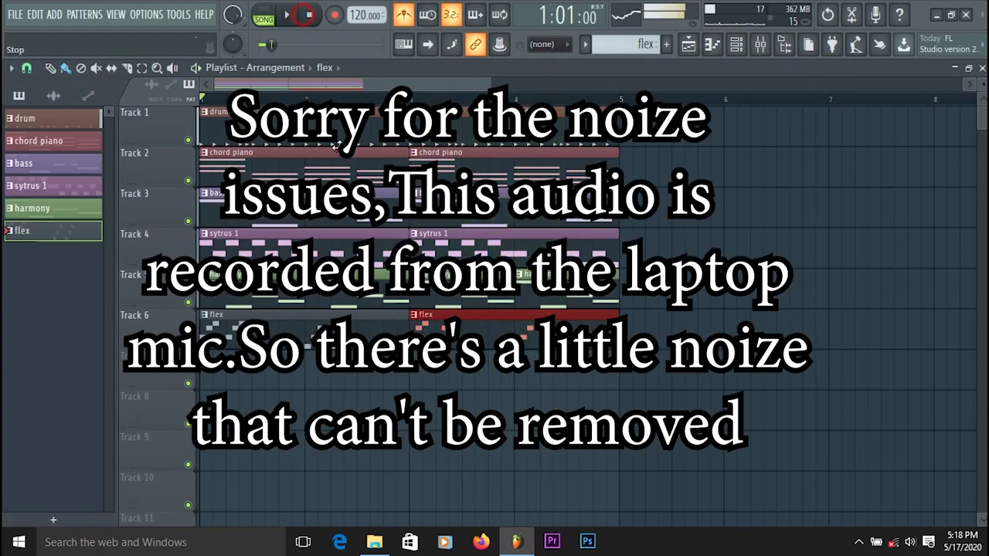
Add a Morphine synthesizer channel and move its window up so that the whole interface fits on screen.
left_click(736, 44)
left_click(89, 313)
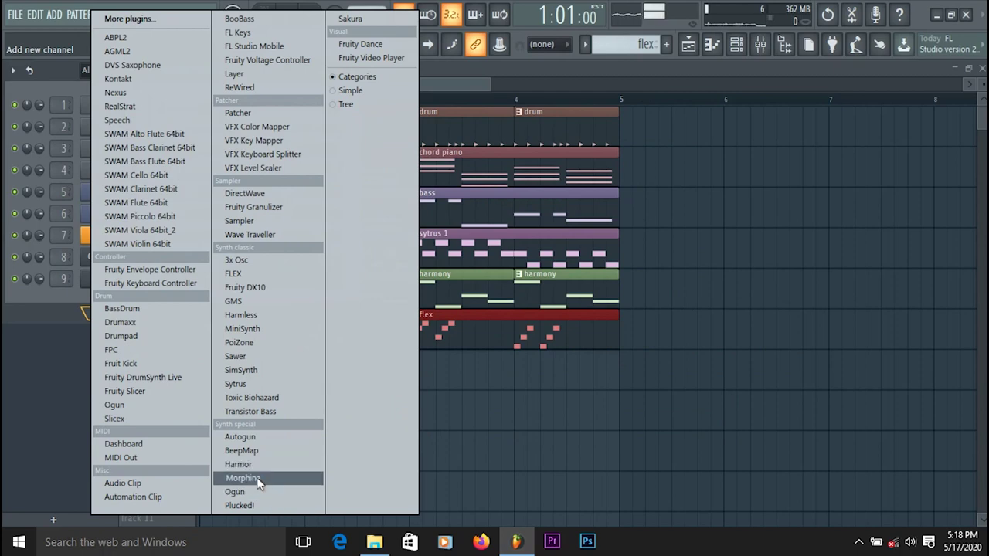
left_click(242, 478)
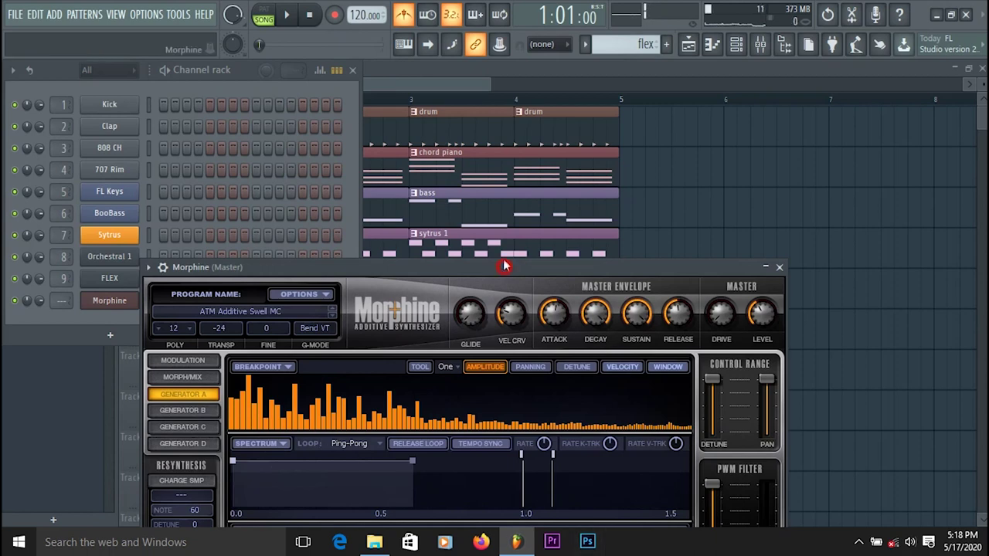
left_click_drag(504, 269, 497, 29)
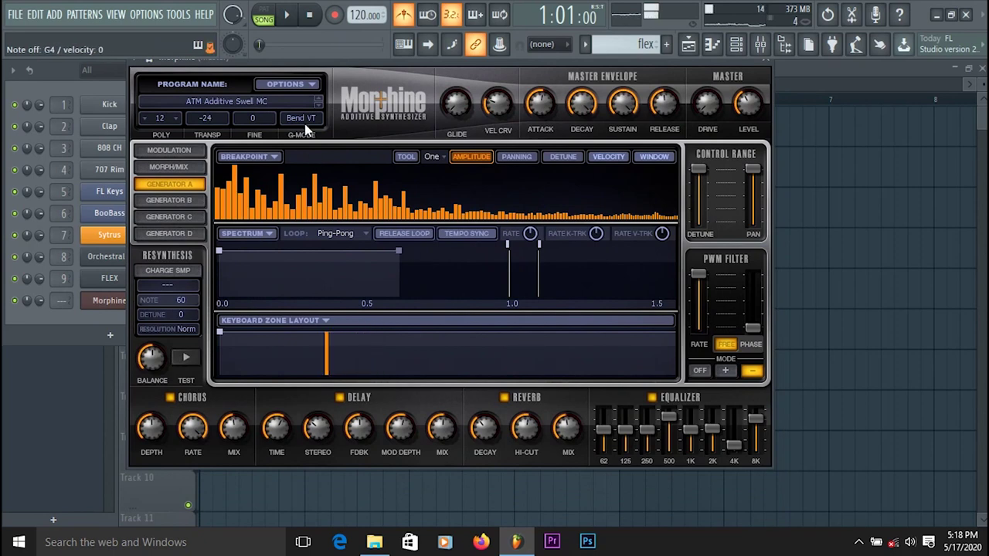
Audition successive Morphine programs, including ATM AddWorld FG, ATM Behind The Wall MC and PAD Angelic MC.
left_click(319, 109)
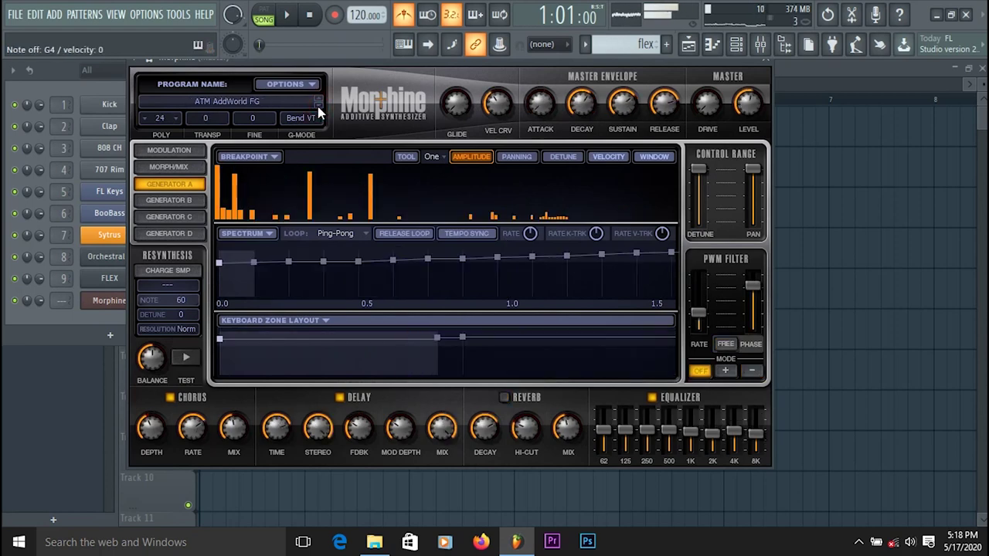
left_click(319, 109)
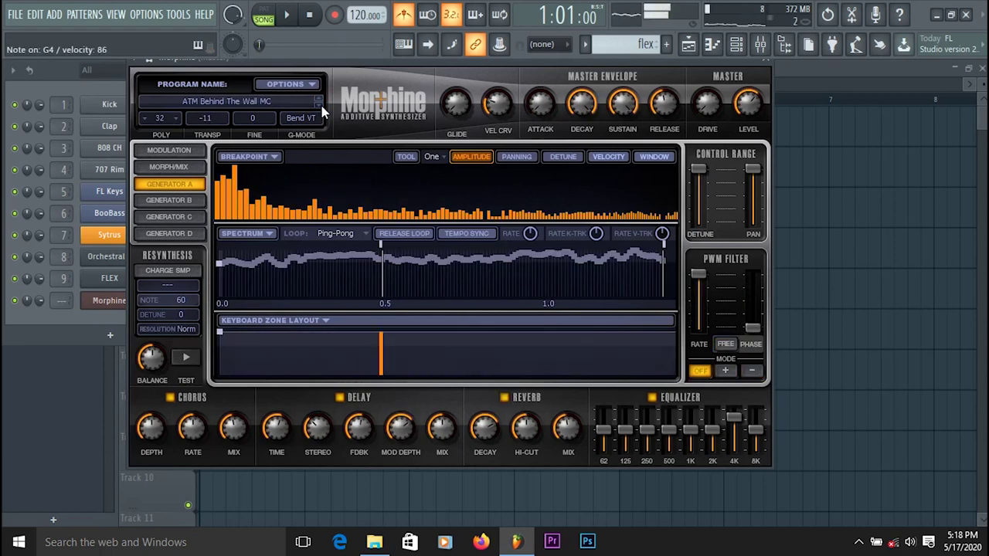
left_click(320, 109)
left_click(319, 109)
left_click(319, 109)
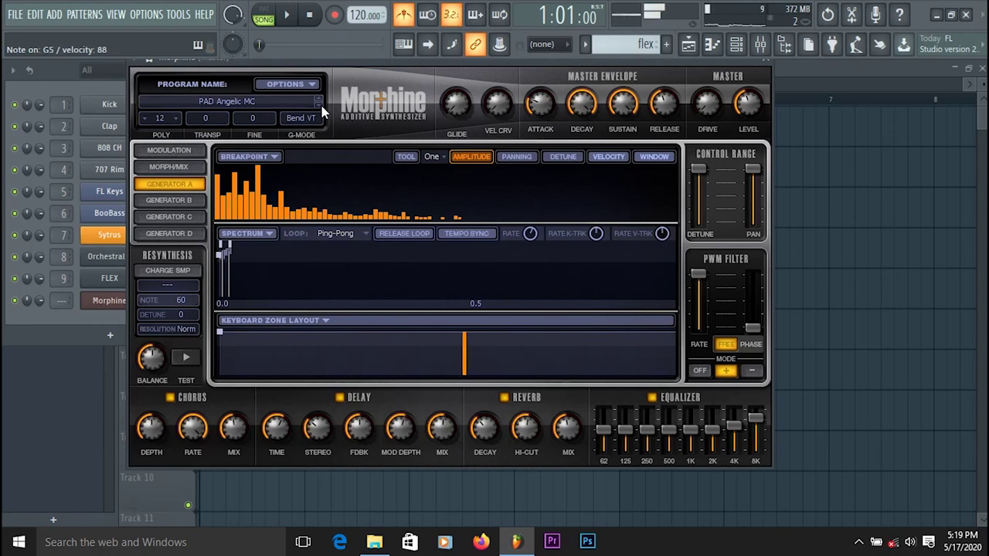
Try PAD Catholic Choir MC, load the PAD Crystalis FG program in Morphine, and close its window.
left_click(320, 106)
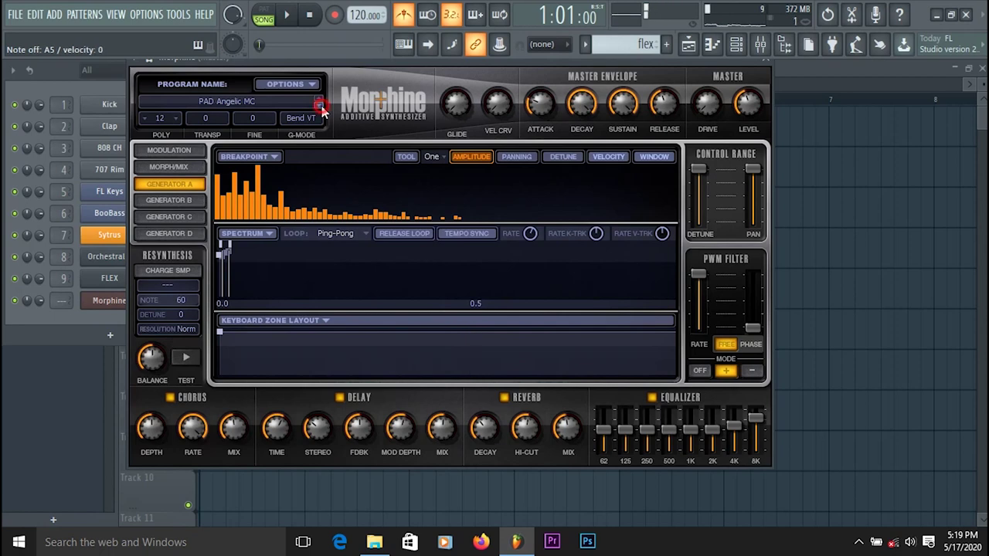
left_click(321, 106)
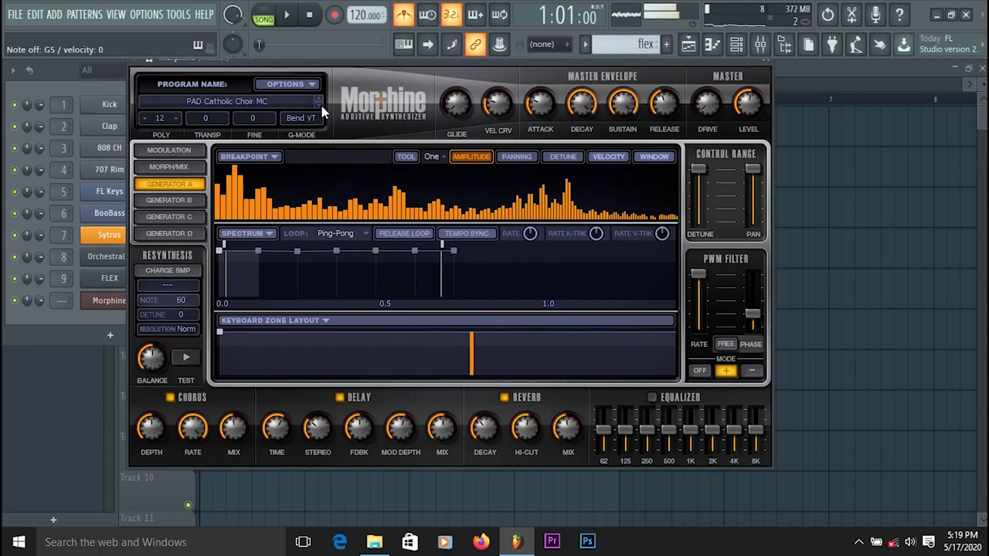
left_click(322, 106)
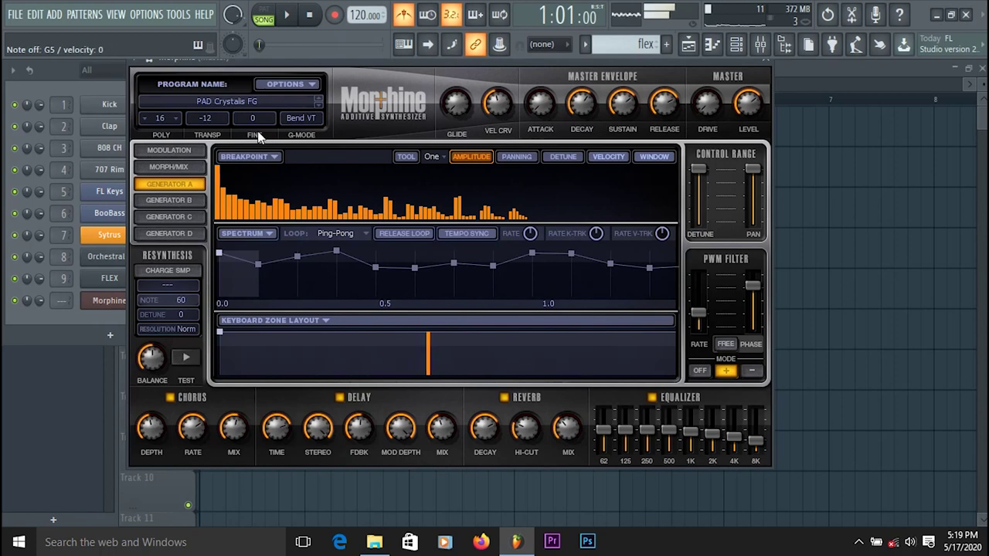
left_click(766, 60)
Create a new pattern named "intro morphine" and open the piano roll for the Morphine channel.
left_click(666, 49)
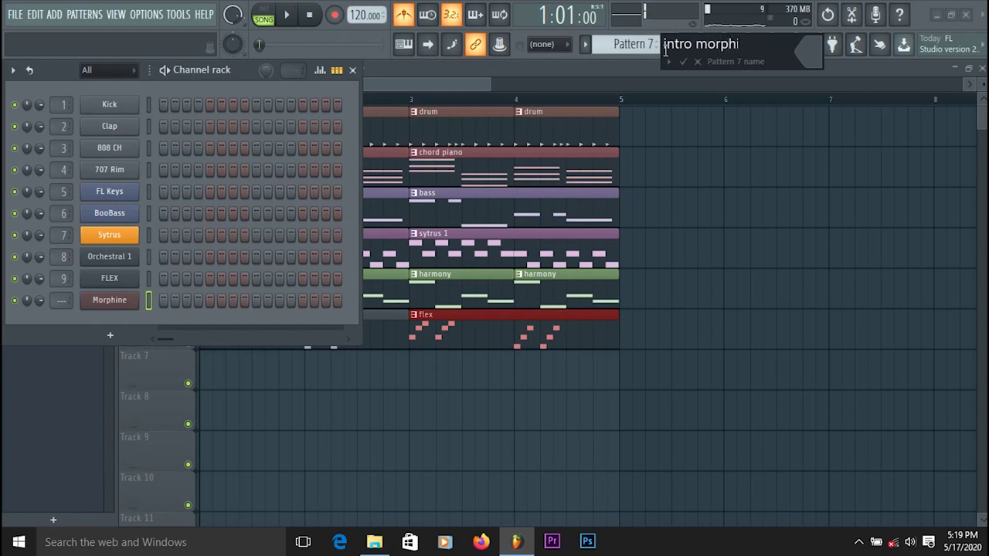
key("Return")
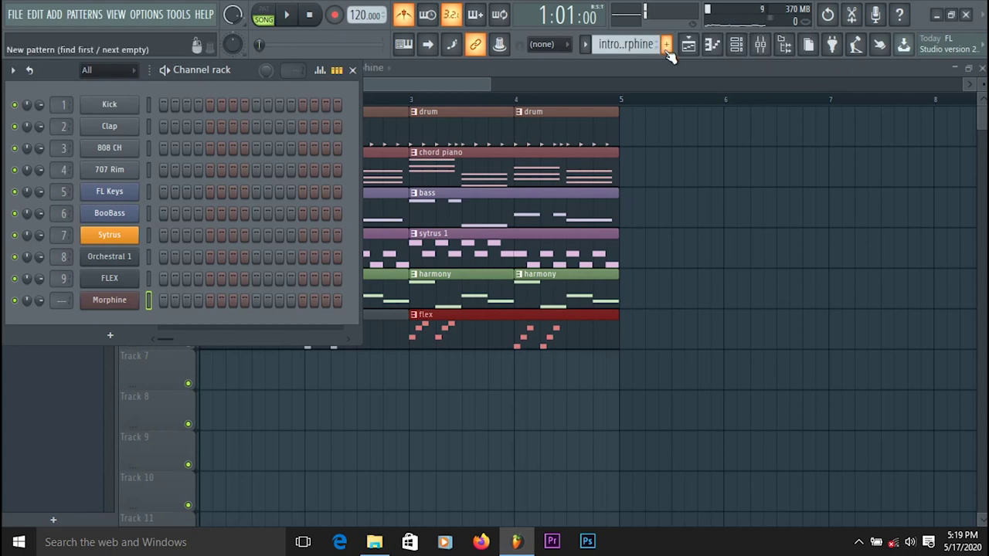
key("F6")
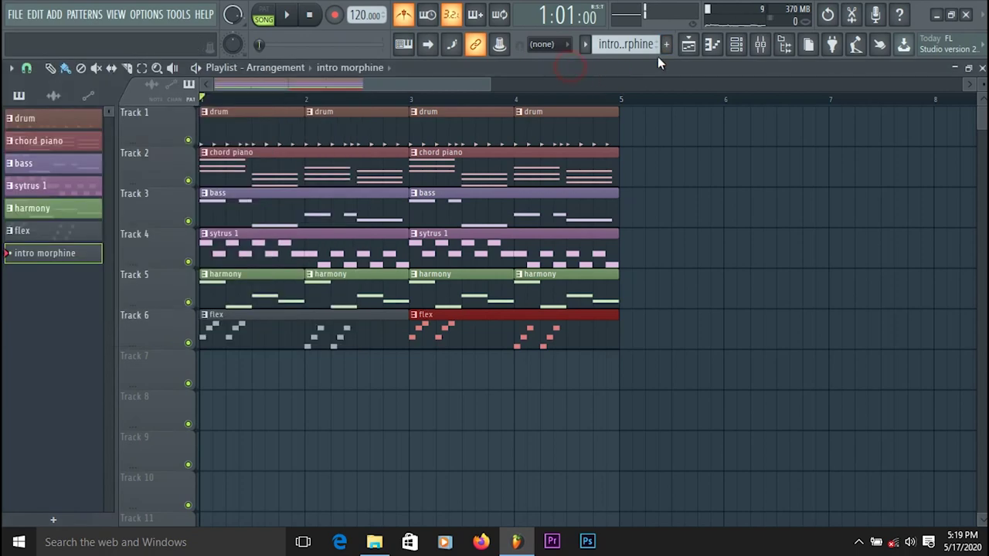
left_click(713, 46)
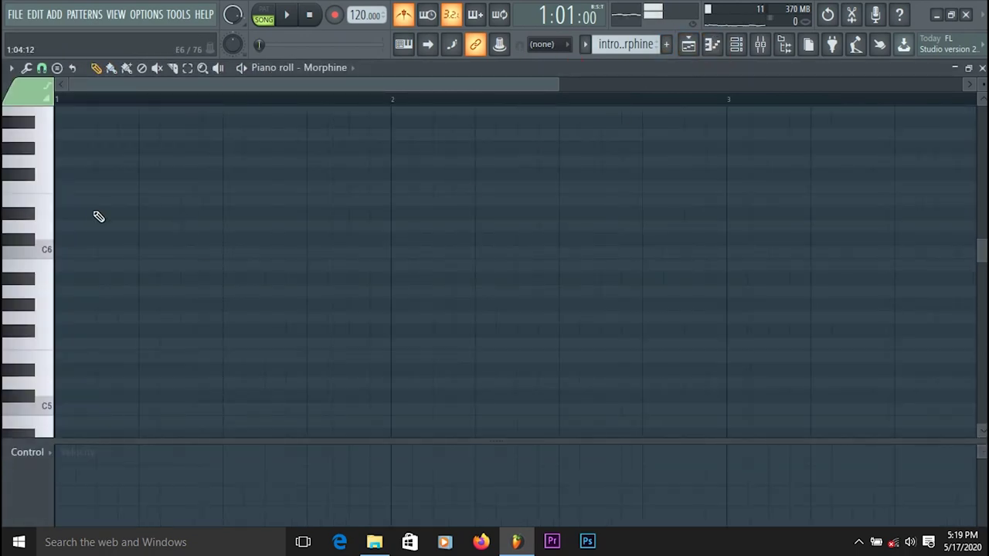
scroll(61, 287, "down", 2)
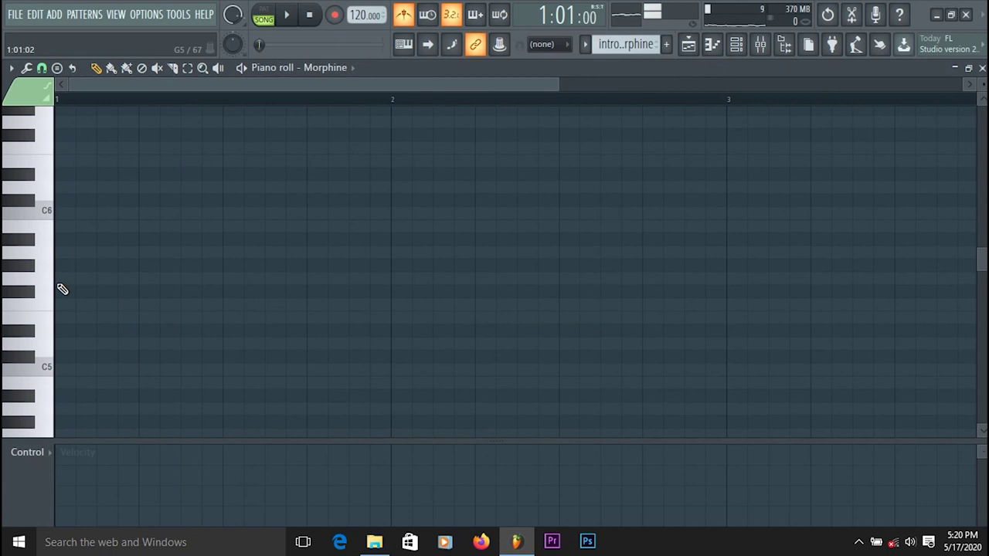
Switch playback to pattern mode and try out melody notes on the Morphine sound.
key("n")
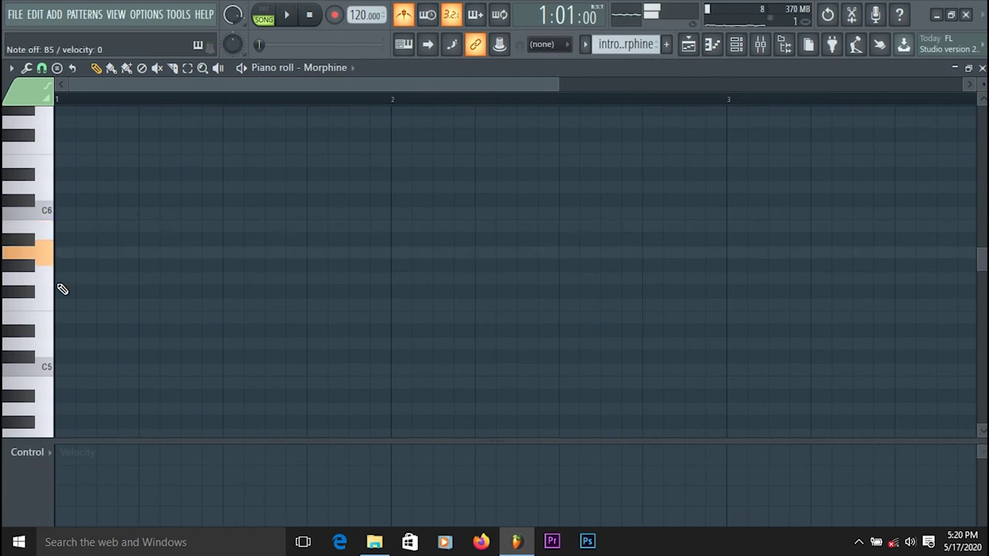
key("n")
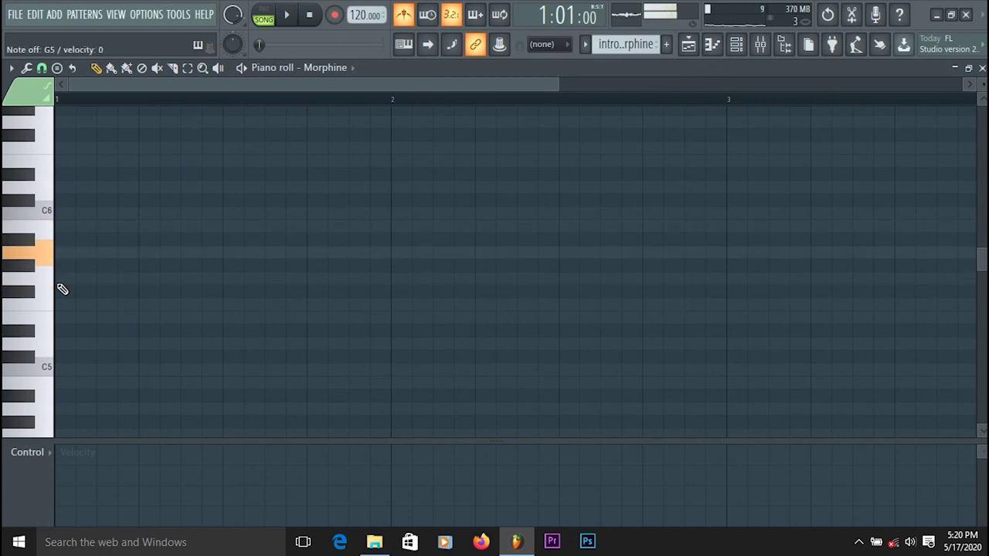
left_click(264, 16)
left_click(287, 15)
left_click(309, 15)
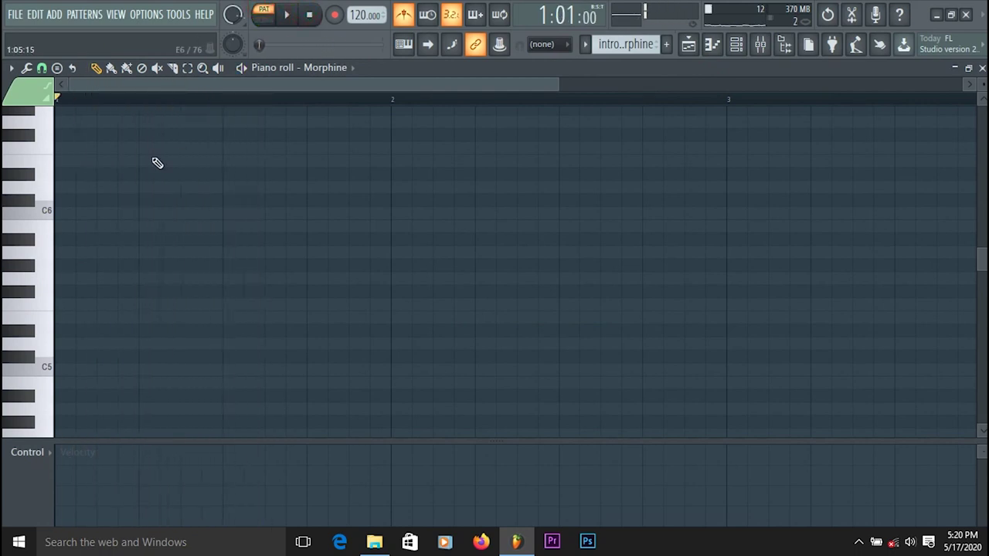
key("m")
key("n")
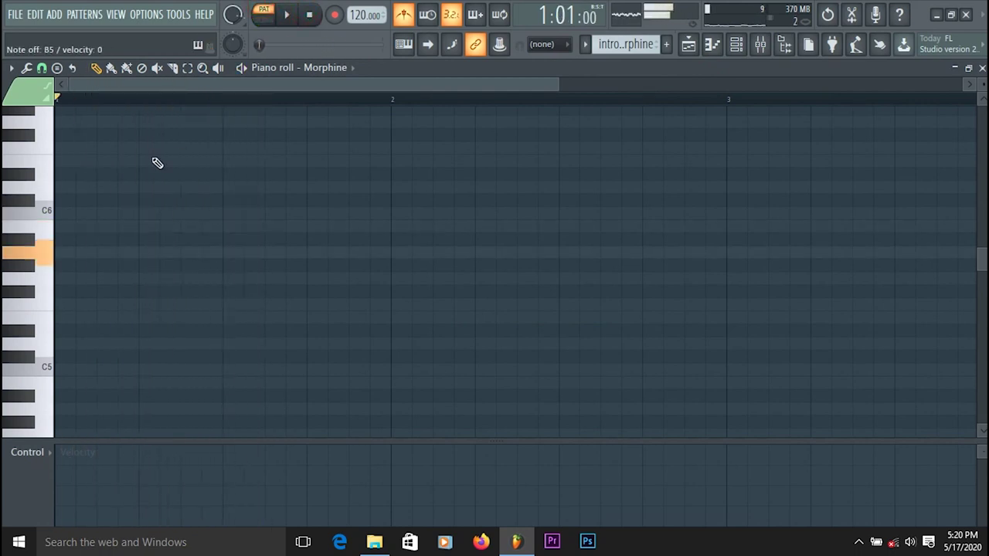
key("b")
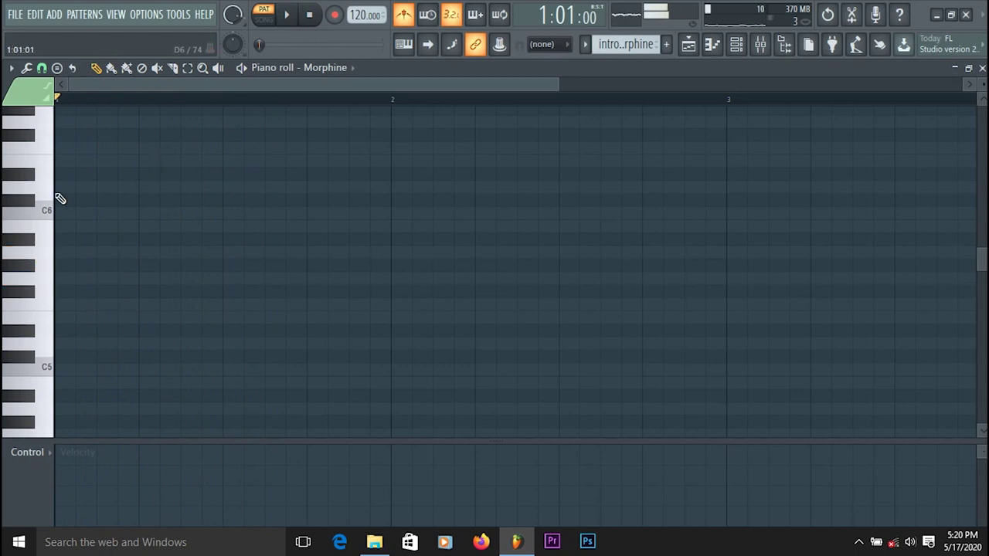
Enter four back-to-back two-step notes B5, A5, G5 and A5 from the start of bar 1 and play the pattern.
left_click(61, 227)
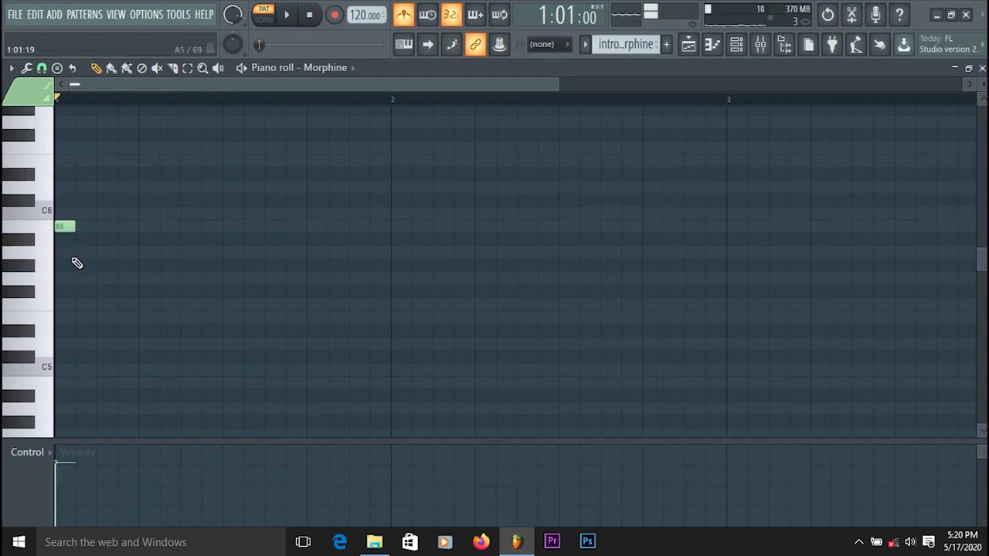
left_click_drag(77, 226, 102, 229)
right_click(103, 229)
left_click_drag(101, 267, 103, 254)
left_click(146, 283)
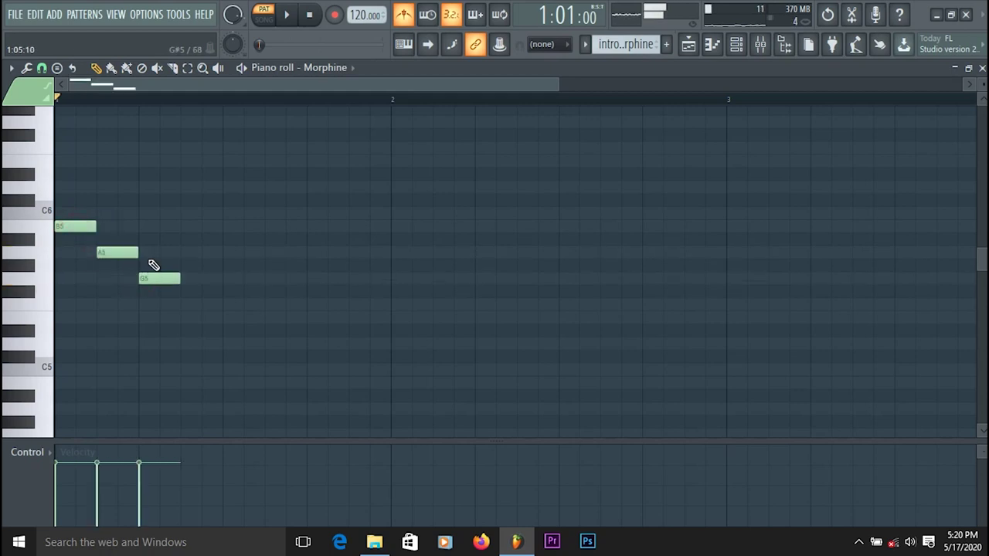
mouse_move(153, 245)
left_mouse_down()
mouse_move(155, 225)
mouse_move(155, 257)
mouse_move(187, 256)
left_mouse_up()
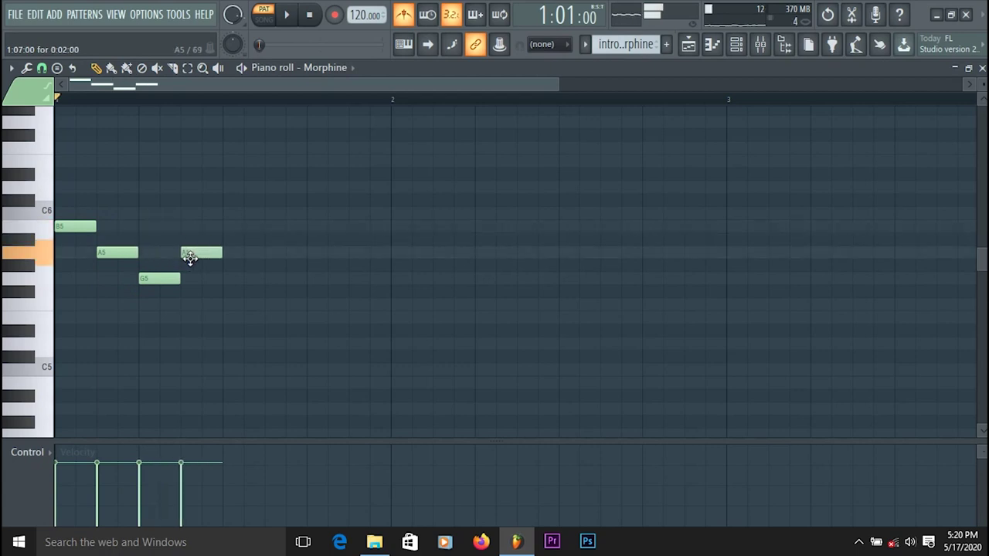
left_click(285, 15)
left_click(310, 16)
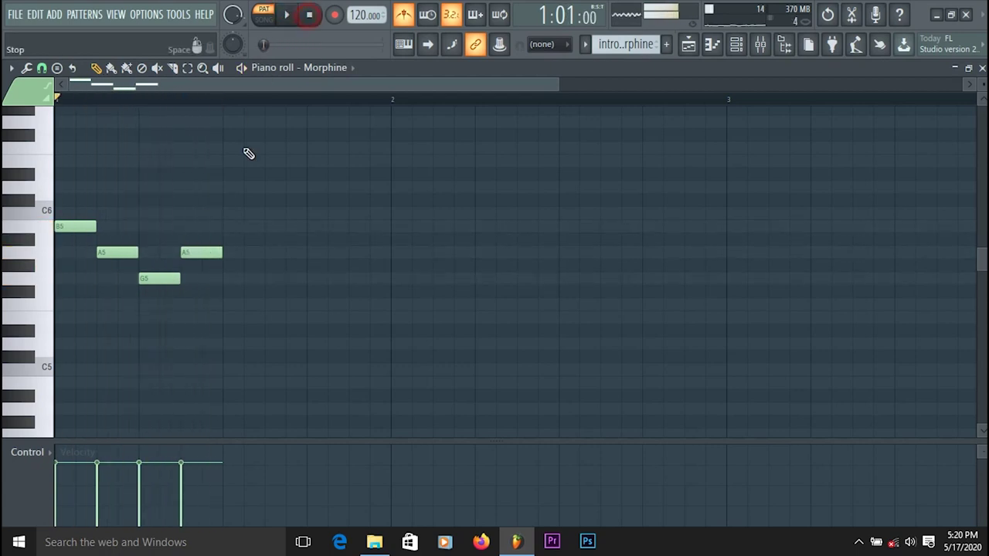
Space the four Morphine notes one beat apart and play the pattern again.
left_click_drag(127, 252, 335, 255)
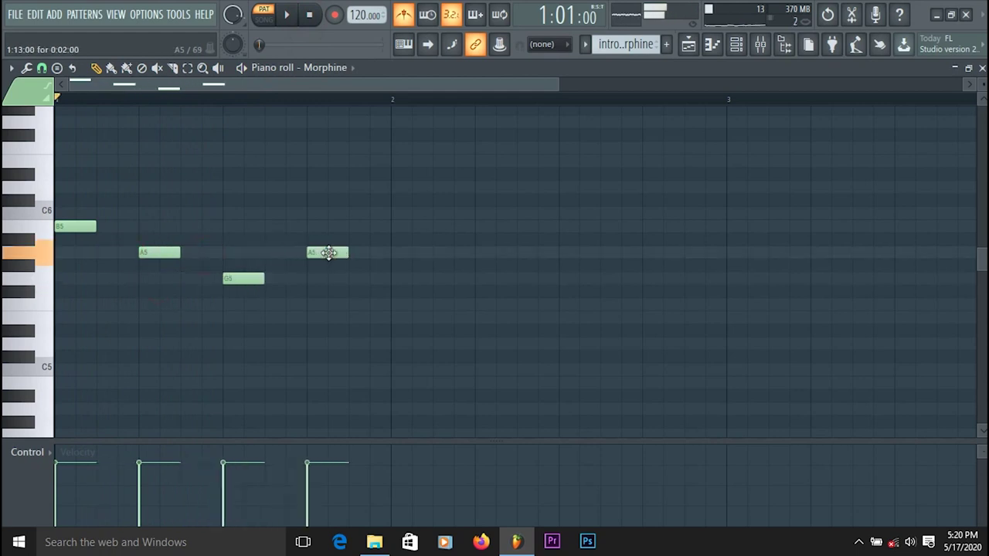
left_click(287, 16)
left_click(289, 17)
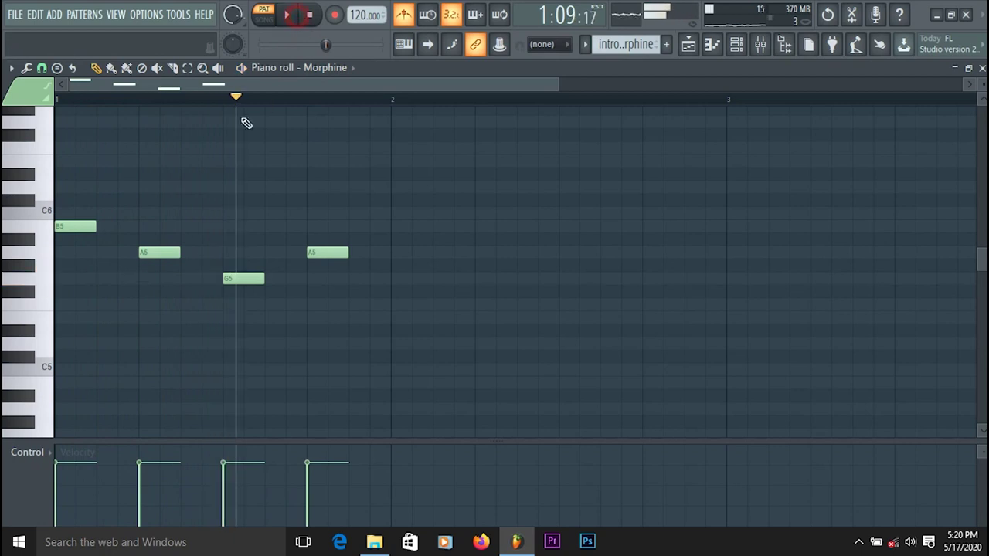
Spread the notes two beats apart, with G5 at the start of bar 2 and the last A5 at mid-bar 2, and play the pattern.
left_click_drag(171, 247, 558, 248)
left_click(317, 290)
right_click(319, 292)
left_click(322, 252)
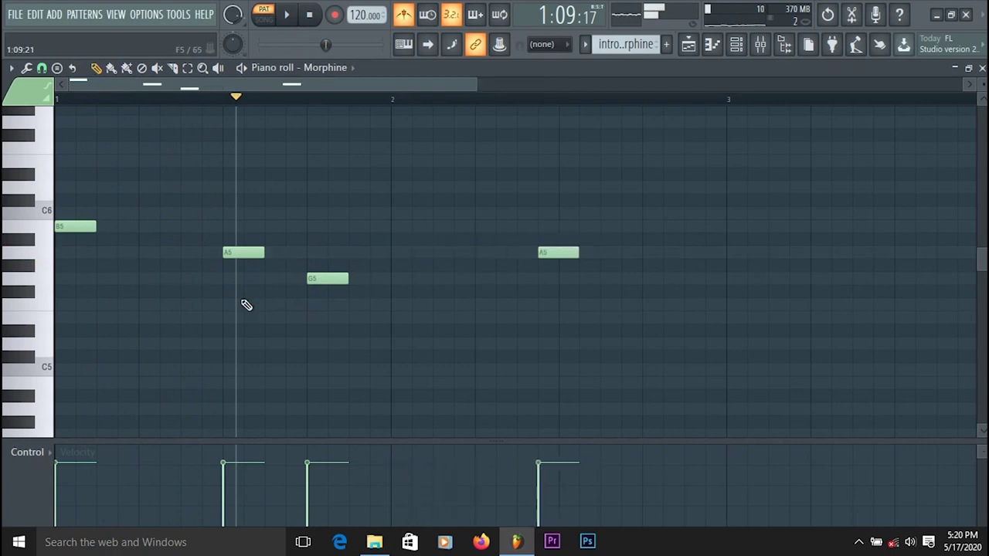
left_click_drag(316, 280, 401, 283)
left_click(561, 253)
left_click_drag(561, 253, 582, 253)
left_click(287, 14)
left_click(308, 15)
left_click(289, 17)
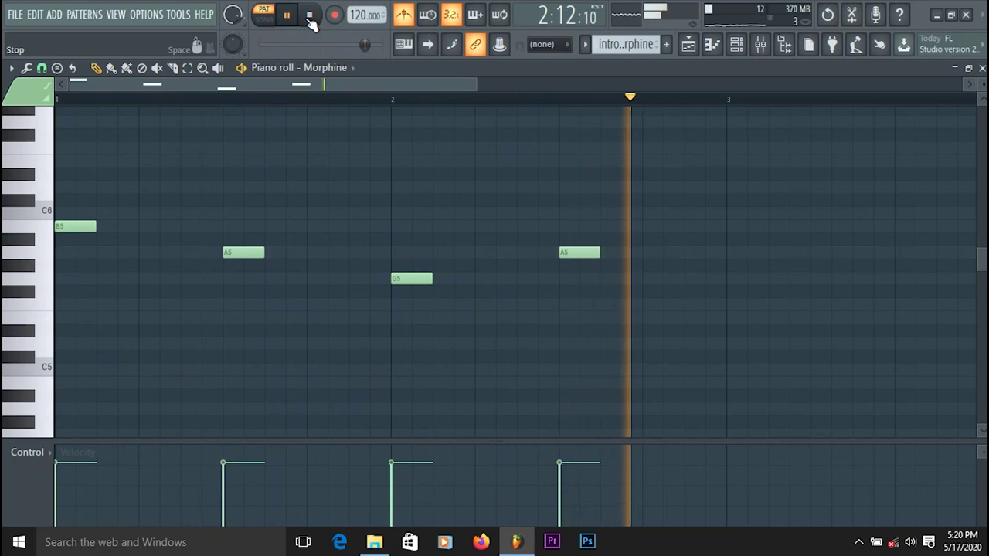
left_click(310, 17)
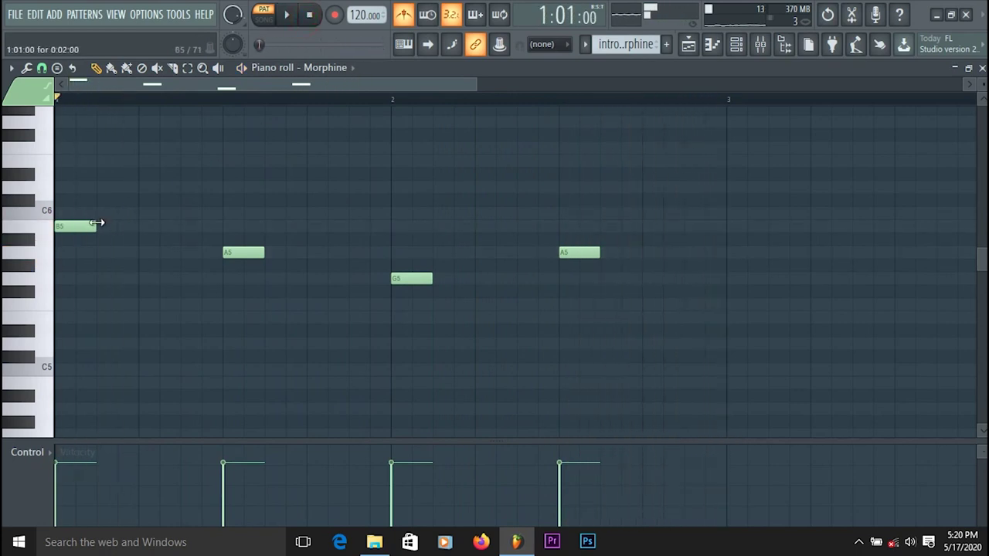
Lengthen all four notes to six steps each, play the result and close the piano roll.
left_click_drag(620, 313, 188, 225)
key("space")
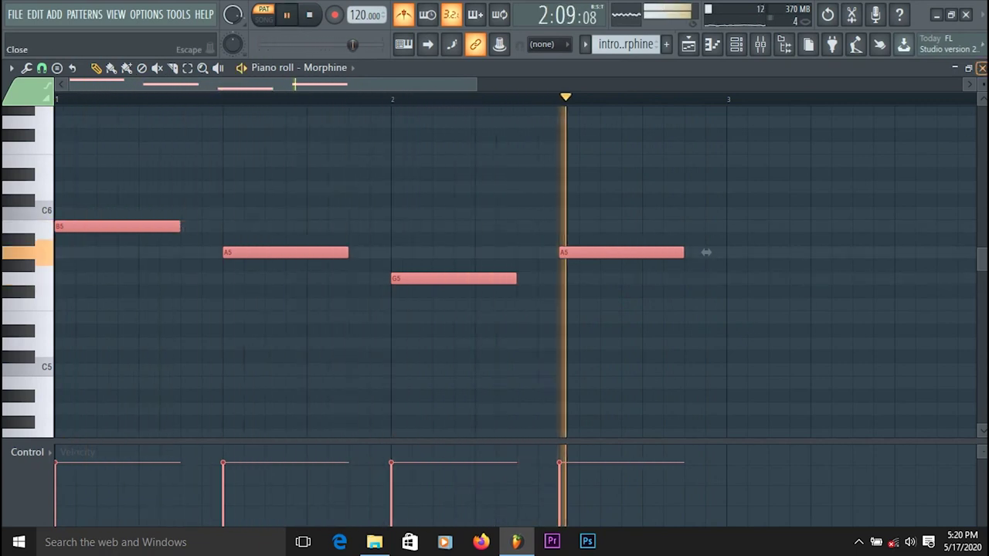
left_click(982, 68)
key("space")
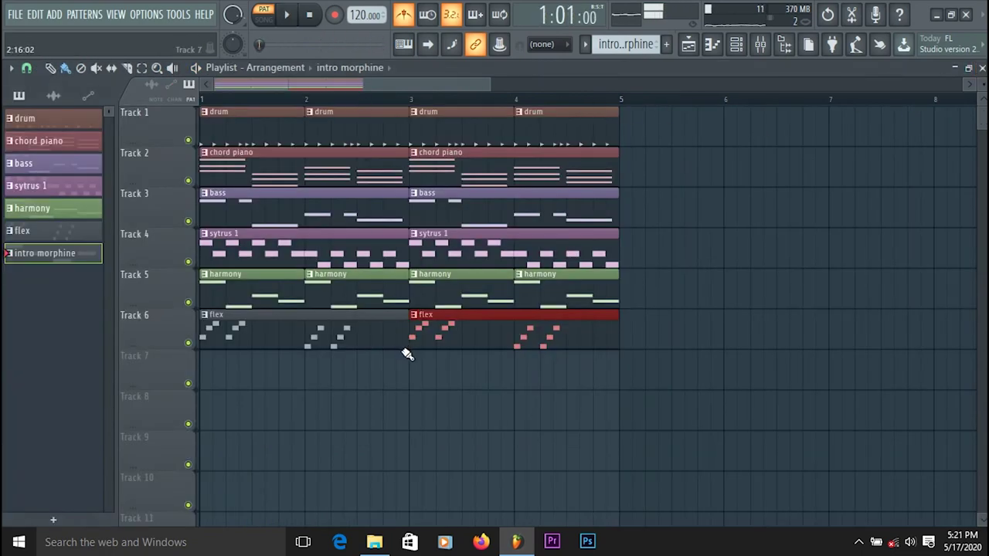
Move all existing playlist clips to start at bar 4 and place an intro morphine clip on Track 1 at bar 1.
left_click_drag(458, 429, 254, 126)
left_click_drag(565, 396, 554, 124)
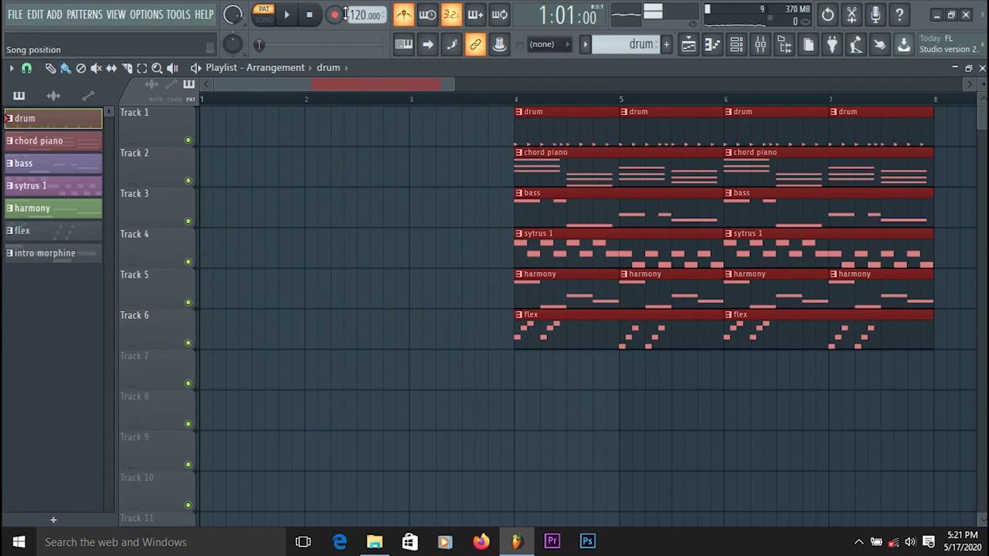
left_click(61, 254)
left_click_drag(211, 128, 248, 144)
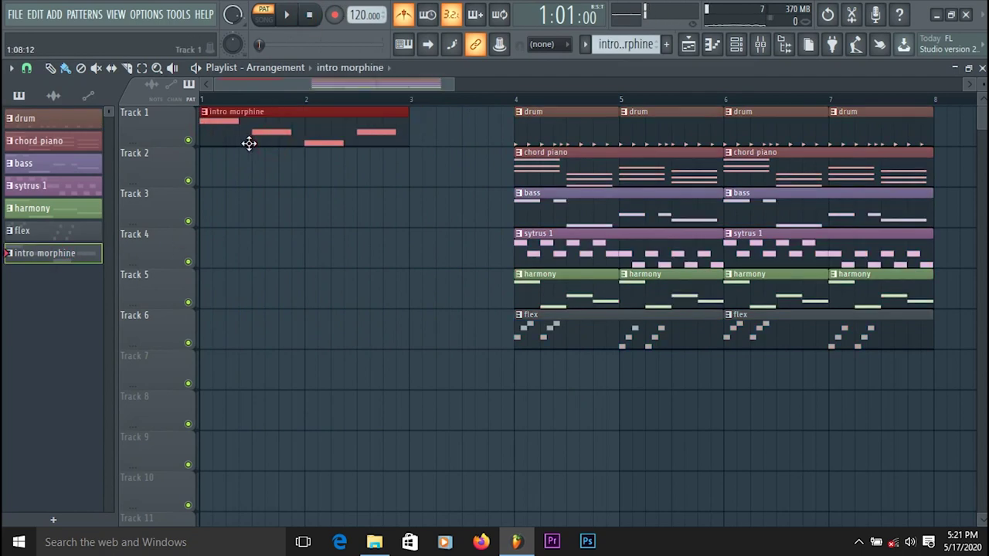
Play the intro in song mode, shift the main block of clips to start at bar 3, and play the transition.
left_click(286, 15)
left_click(309, 15)
left_click(283, 19)
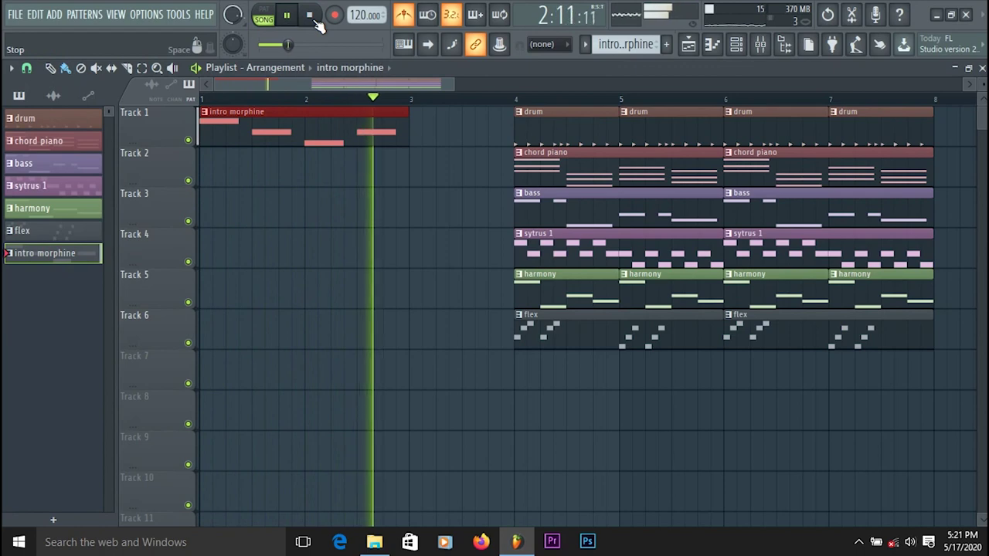
left_click(311, 17)
left_click_drag(908, 430, 480, 131)
key("space")
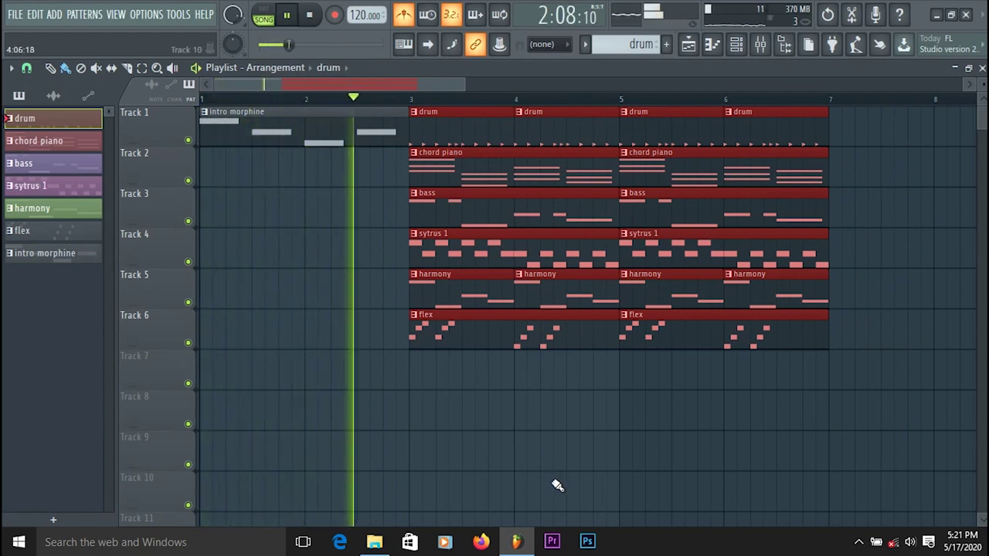
key("space")
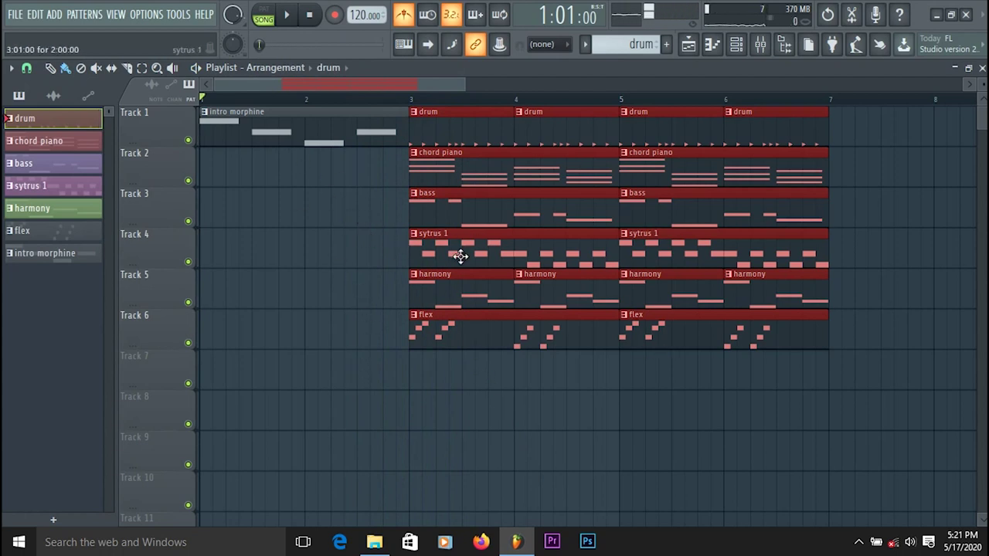
Solo Track 6 and play the flex part from bar 3.
left_click(188, 343, "ctrl")
key("space")
left_click(423, 98)
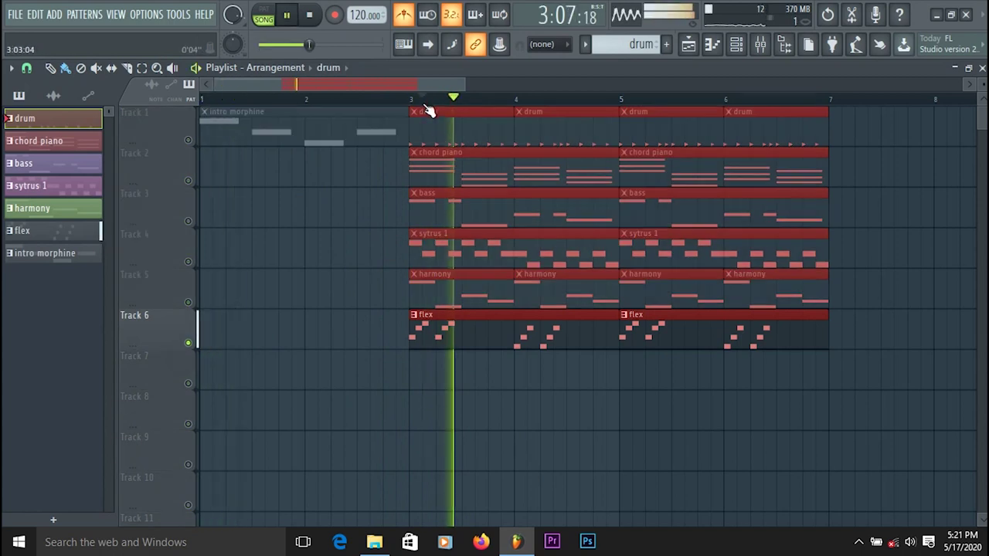
key("space")
Place a flex clip on Track 7 at bar 1 and turn all tracks back on.
left_click(443, 334)
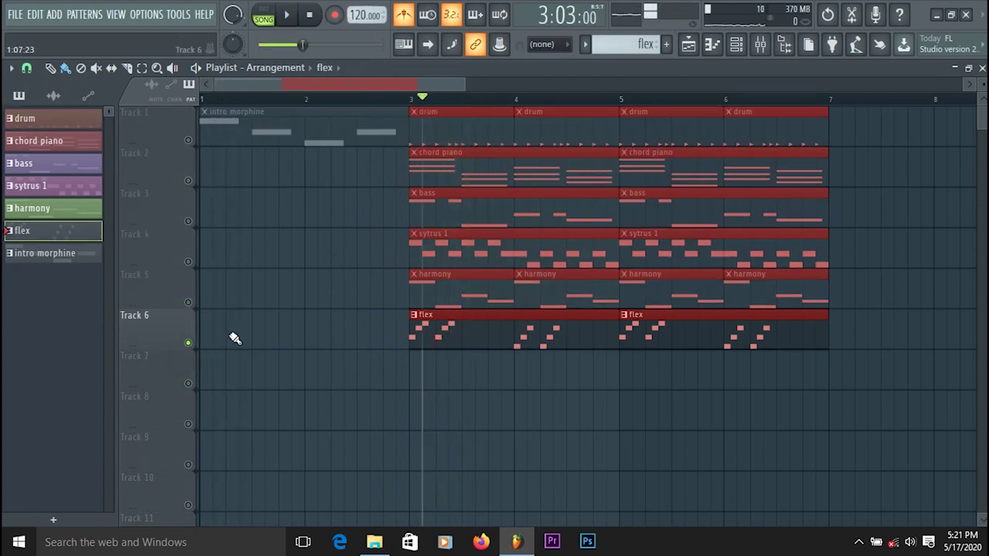
left_click(211, 333)
left_click_drag(232, 370, 206, 371)
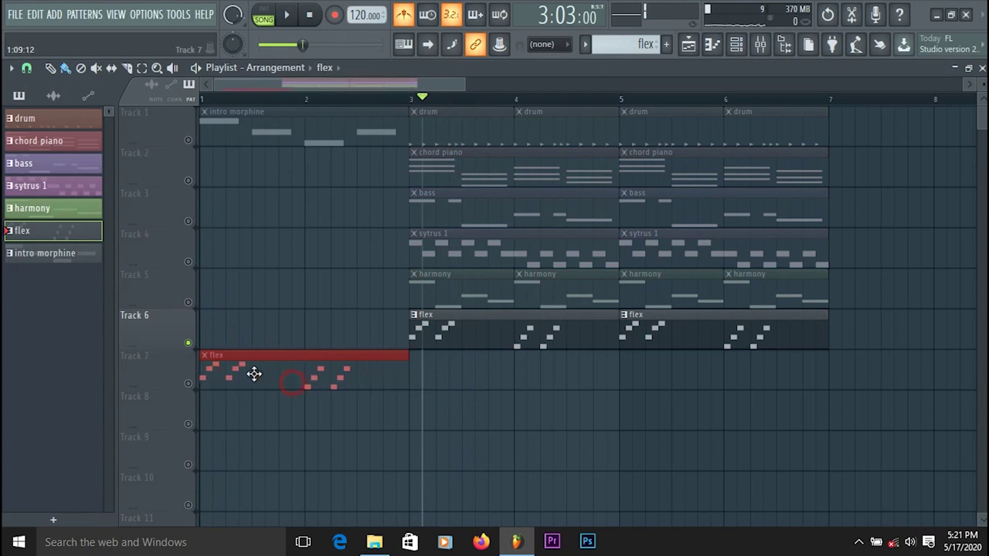
left_click(187, 384, "ctrl")
left_click(188, 384, "ctrl")
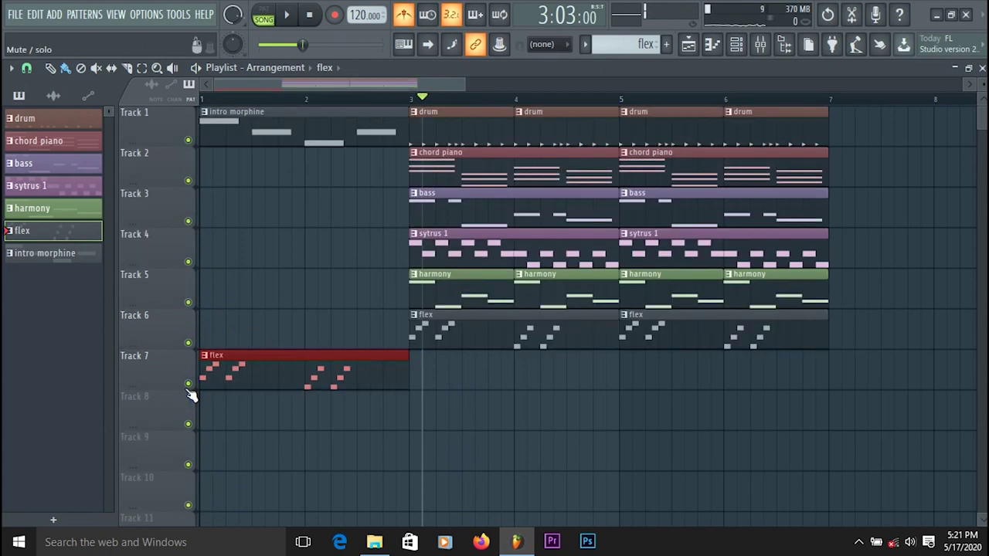
Play the song from the beginning and move the intro flex clip from Track 7 up to Track 6.
left_click(309, 15)
left_click(287, 14)
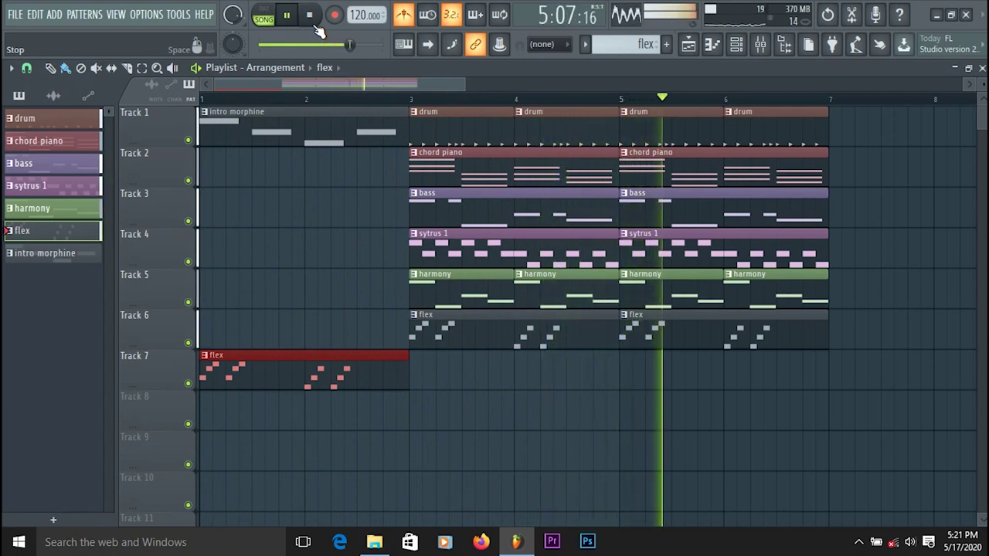
left_click(309, 16)
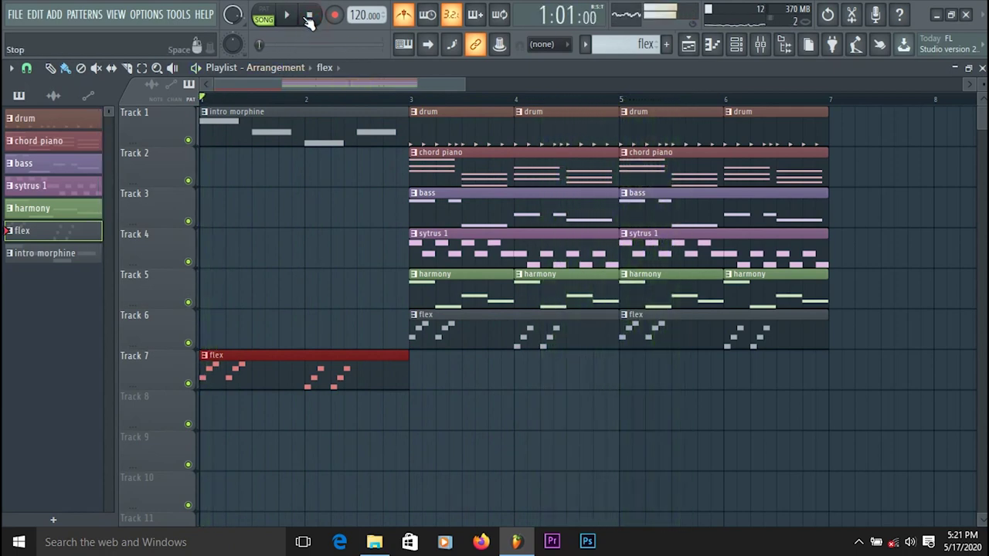
left_click_drag(296, 374, 288, 318)
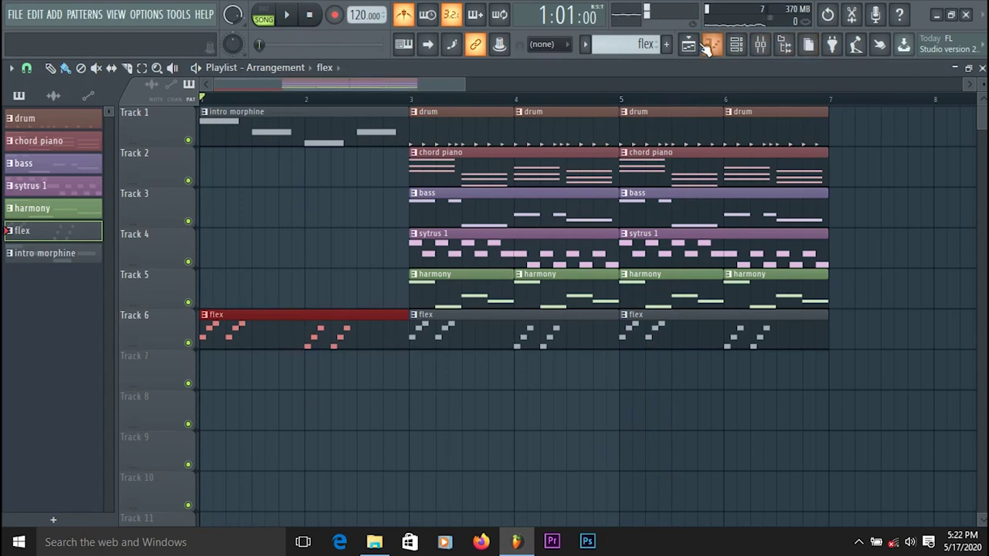
Add four drum clips on Track 1 across bars 7 to 10 and chord piano clips on Track 2 at bars 7 and 9.
left_click_drag(468, 85, 642, 78)
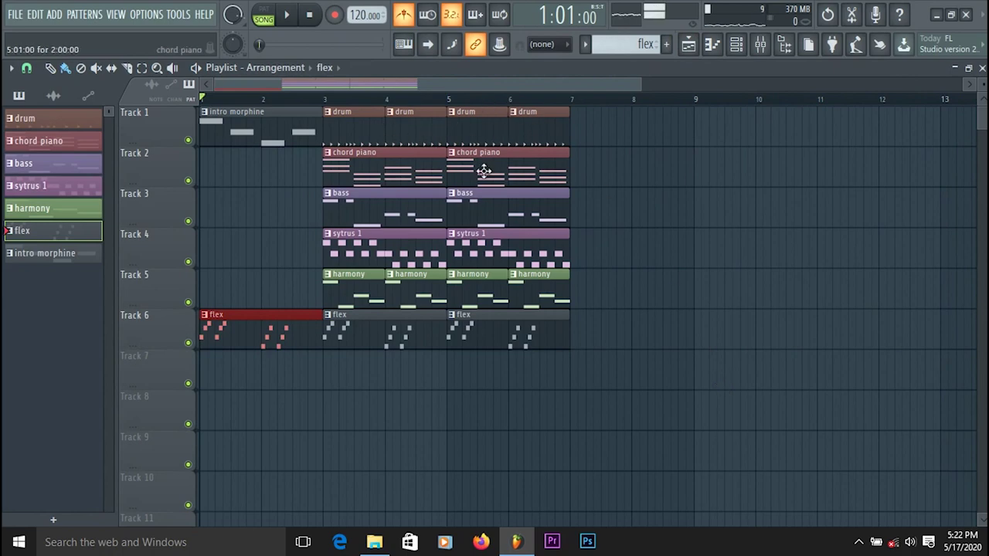
left_click(542, 139)
left_click_drag(578, 137, 803, 137)
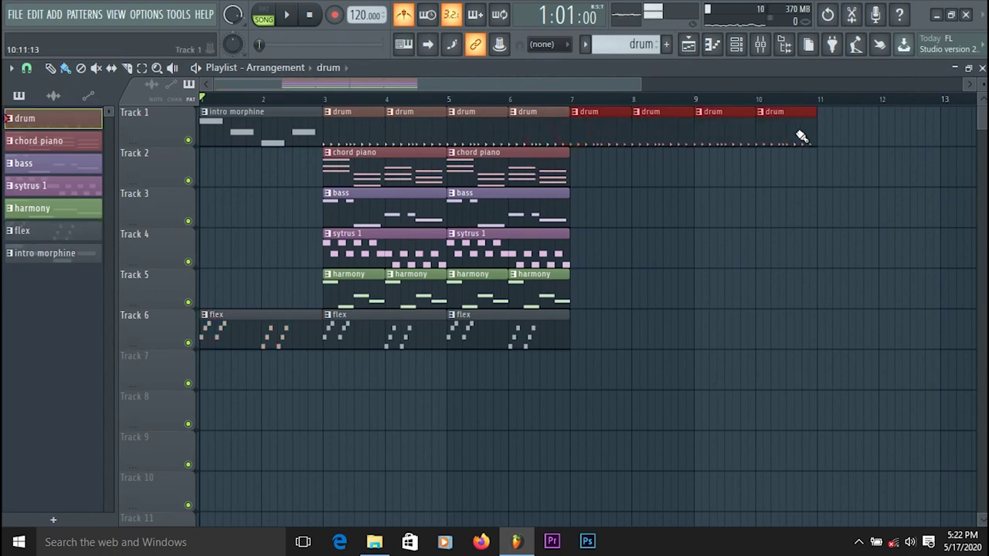
left_click(556, 175)
left_click(577, 176)
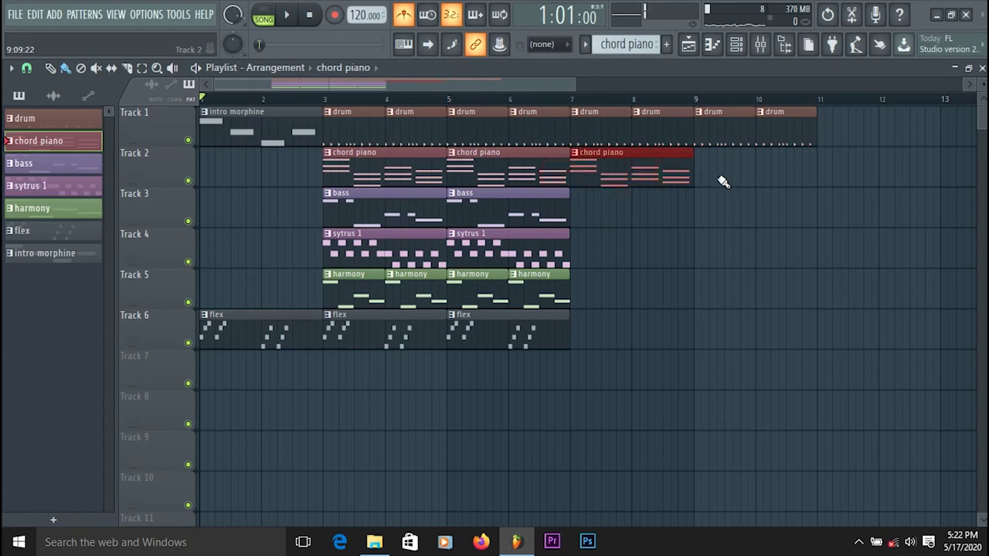
left_click(703, 174)
Add bass clips on Track 3 and sytrus 1 clips on Track 4 at bars 7 and 9.
left_click(558, 215)
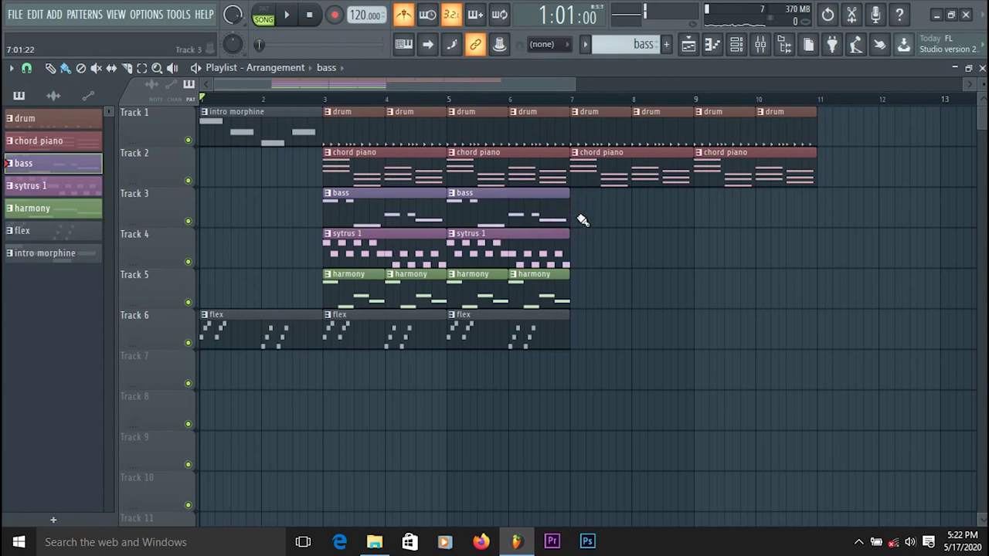
left_click(581, 220)
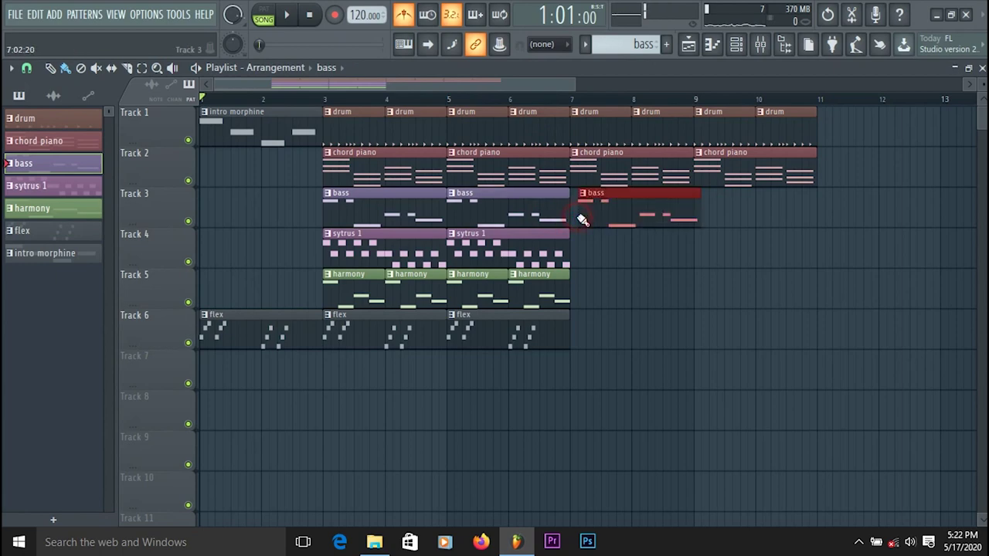
left_click(705, 217)
left_click_drag(683, 215, 676, 215)
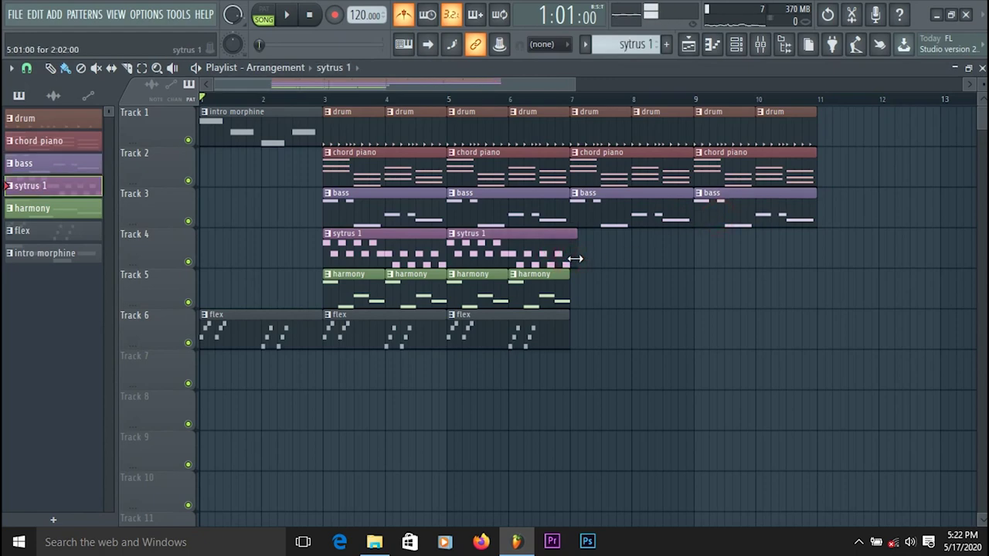
left_click_drag(576, 259, 736, 255)
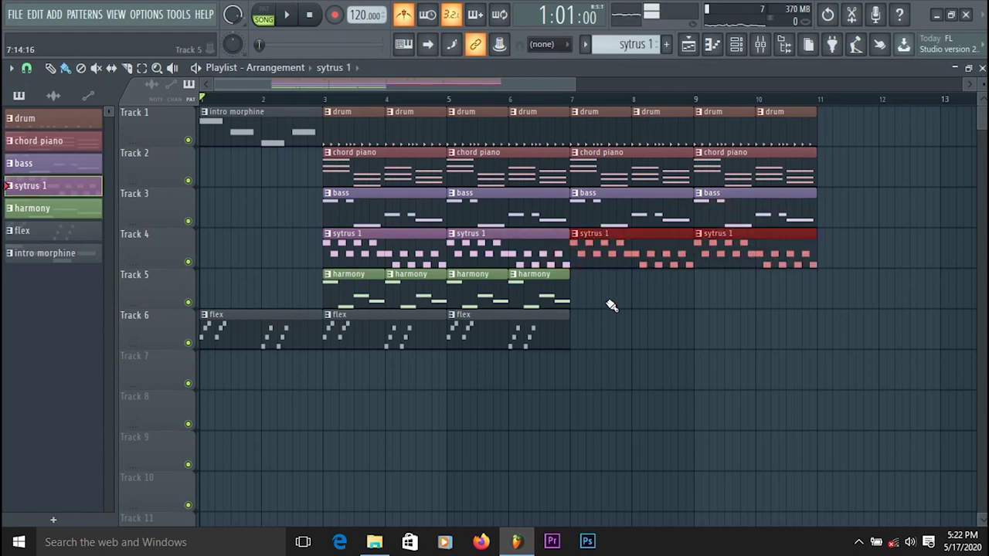
Add harmony clips on Track 5 across bars 7 to 10 and flex clips on Track 6 at bars 7 and 9.
left_click_drag(684, 307, 774, 310)
left_click(546, 331)
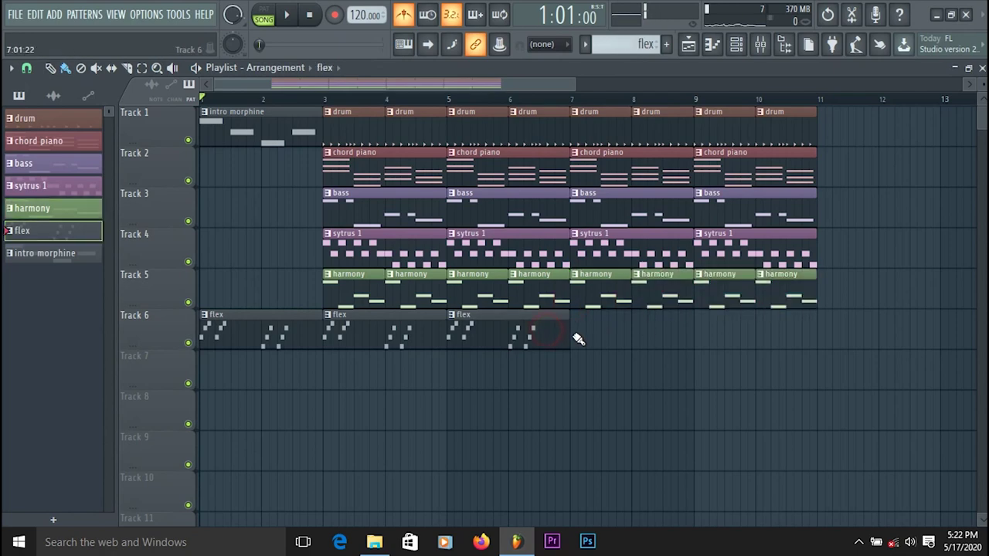
left_click_drag(576, 338, 743, 340)
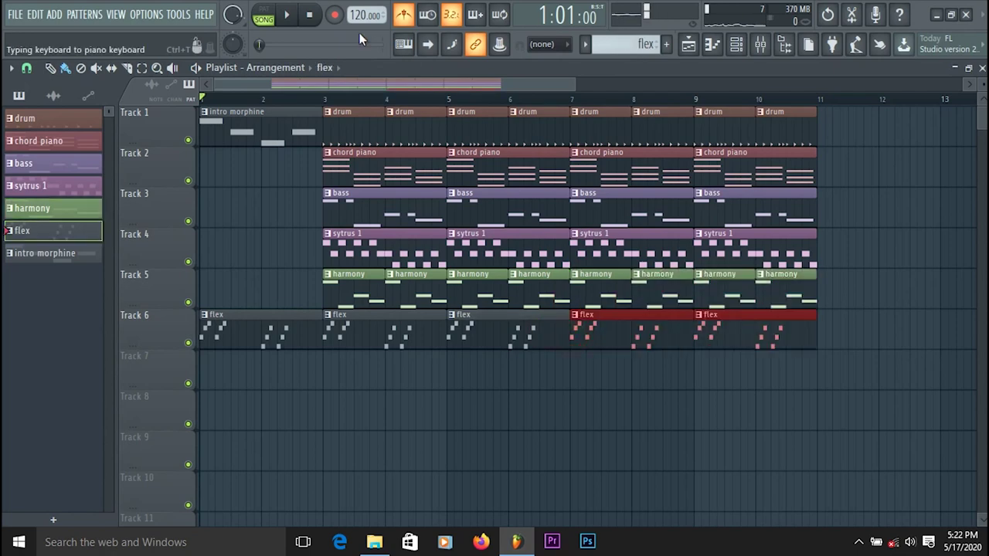
Preview the song's opening and delete the drum clips at bars 3 and 4 on Track 1.
left_click(287, 16)
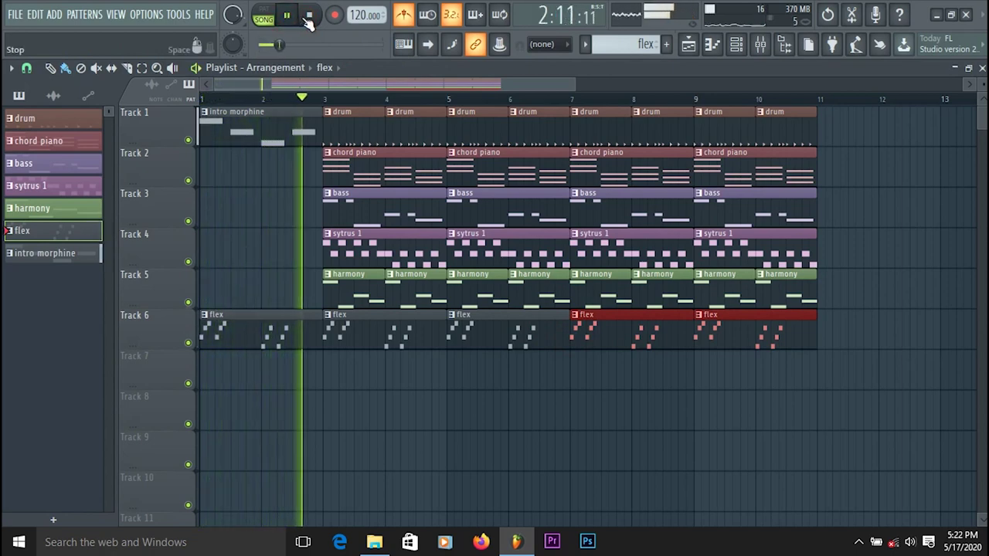
left_click(309, 15)
right_click(349, 128)
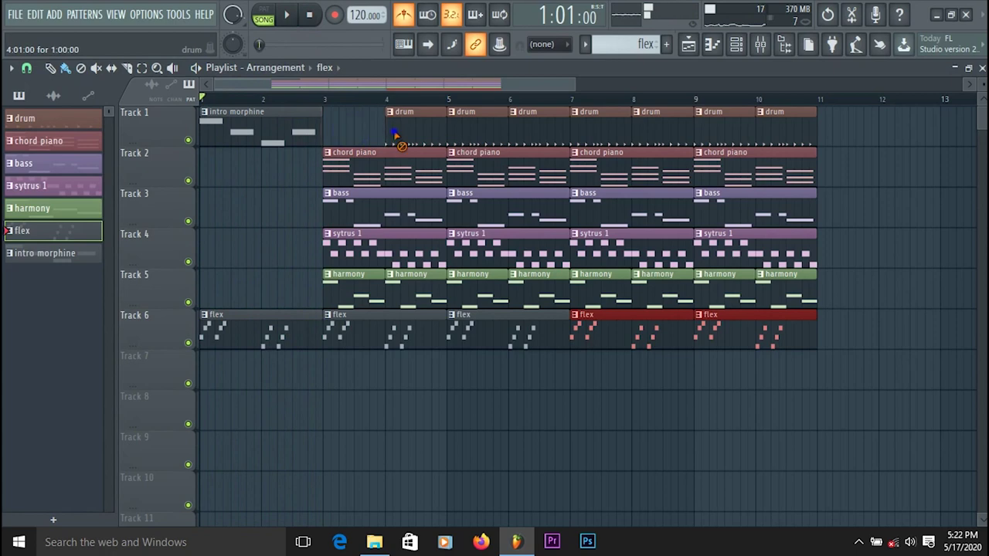
right_click(397, 133)
Play the song from the beginning and replay the transition into bar 3.
left_click(292, 16)
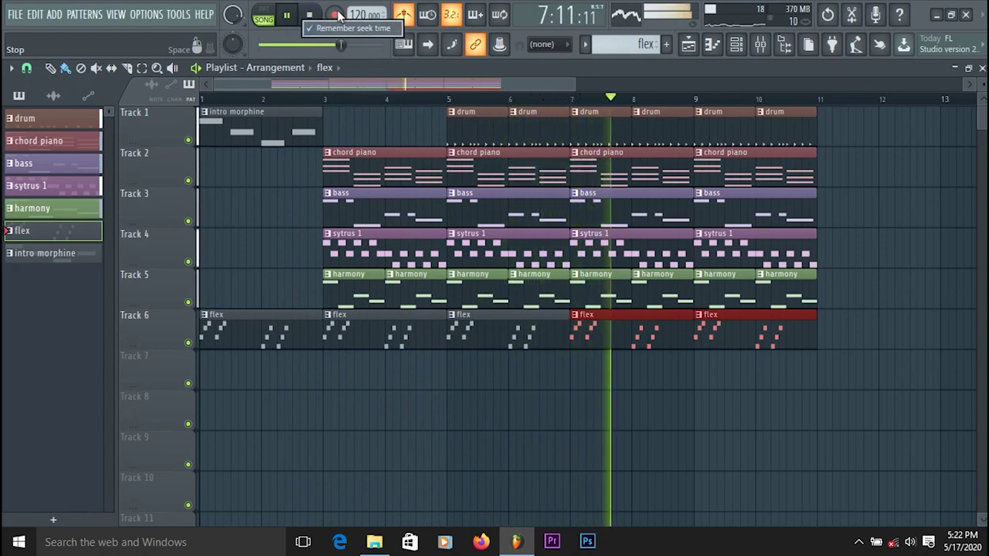
left_click(313, 99)
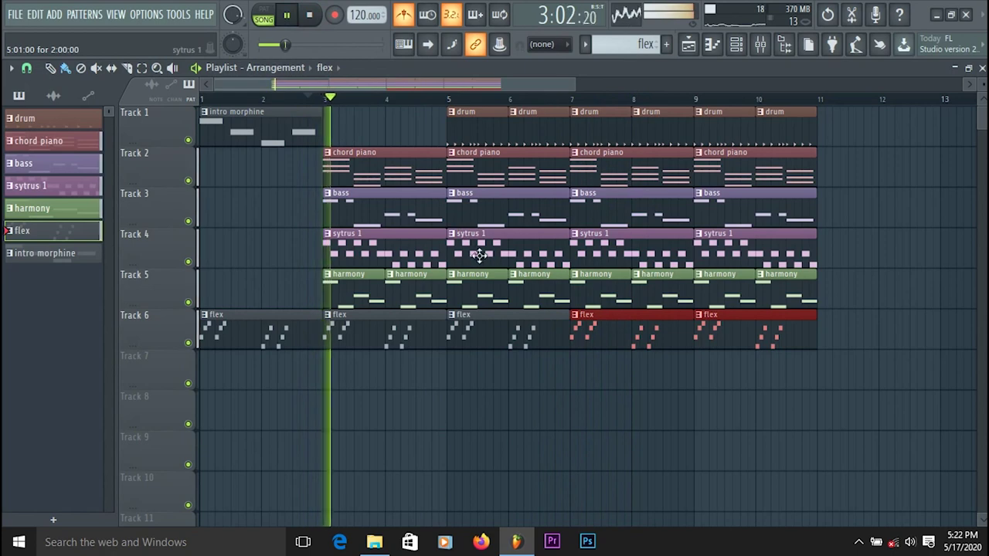
left_click(293, 99)
Place a bass clip at bar 1 on Track 3 and play the song from the beginning.
left_click(356, 207)
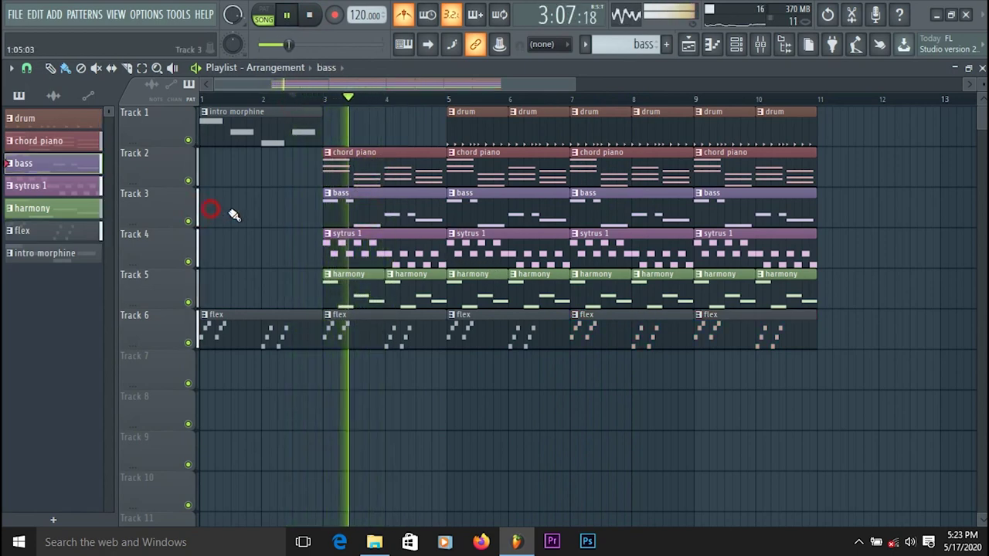
mouse_move(225, 374)
left_mouse_down()
mouse_move(236, 170)
mouse_move(221, 214)
mouse_move(222, 203)
left_mouse_up()
left_click(296, 16)
left_click(296, 16)
left_click(309, 15)
left_click(296, 17)
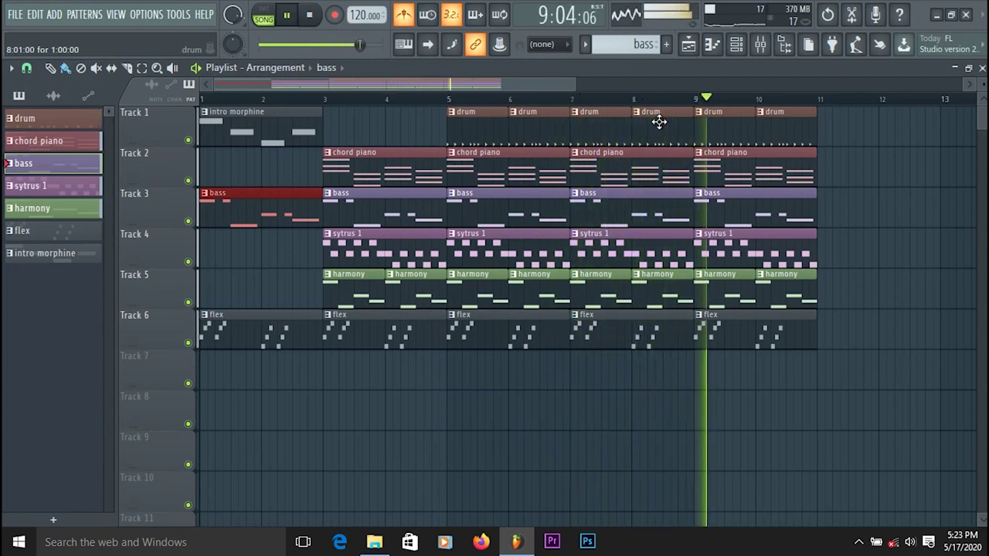
left_click(310, 14)
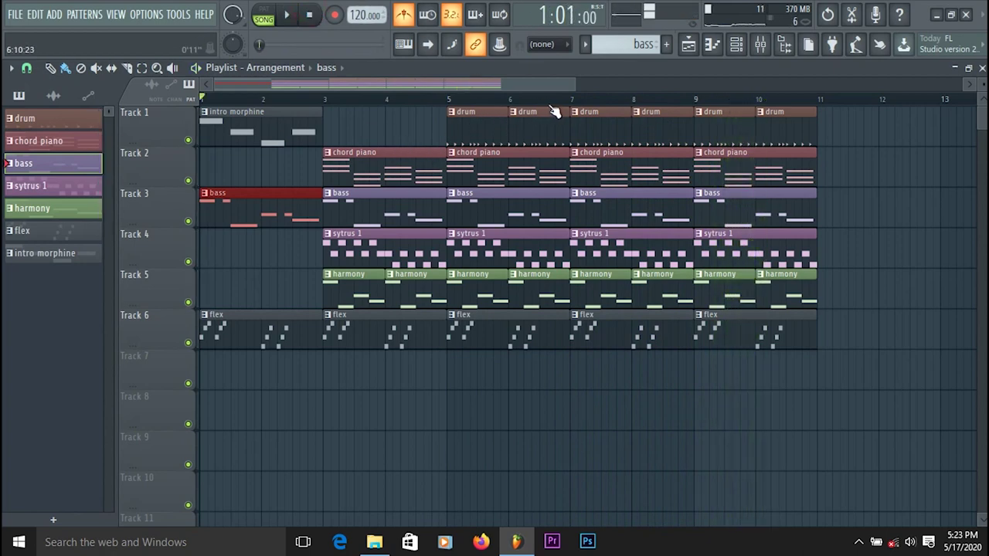
left_click_drag(574, 84, 503, 82)
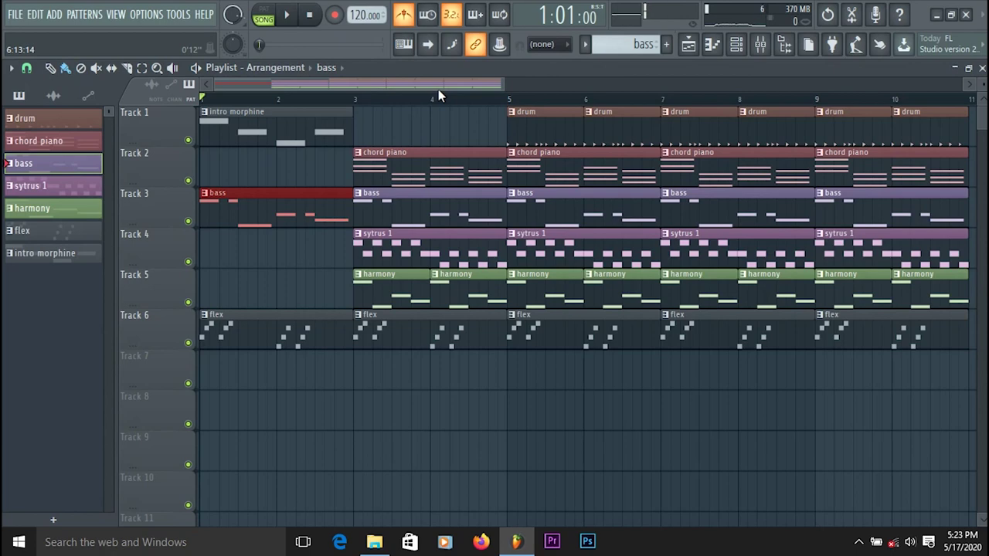
left_click_drag(503, 86, 698, 98)
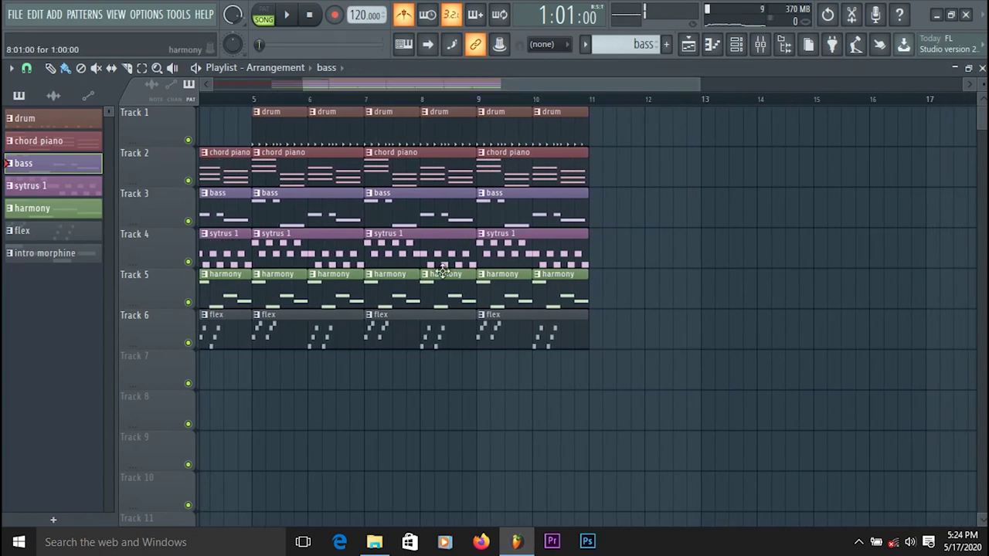
left_click(559, 133)
left_click(592, 161)
right_click(603, 165)
right_click(546, 165)
left_click(580, 166)
right_click(581, 169)
left_click(458, 169)
left_click_drag(516, 173, 498, 173)
Play the arrangement from late in bar 7 through the start of bar 9.
key("space")
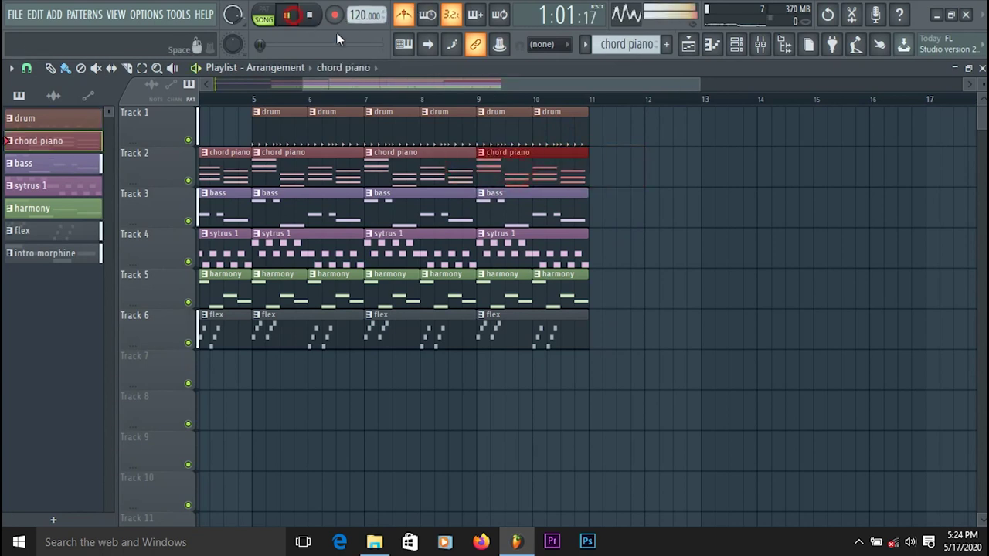
left_click(417, 98)
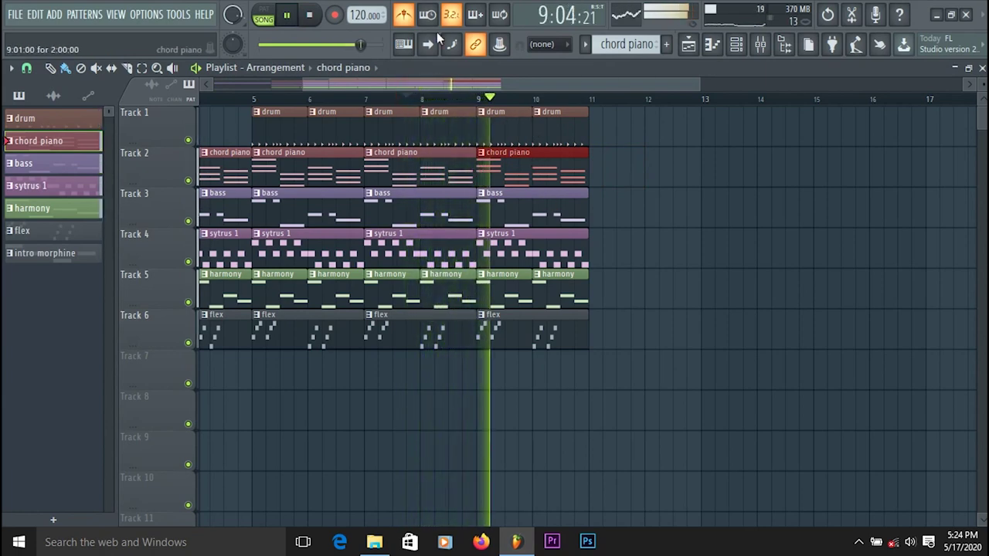
key("space")
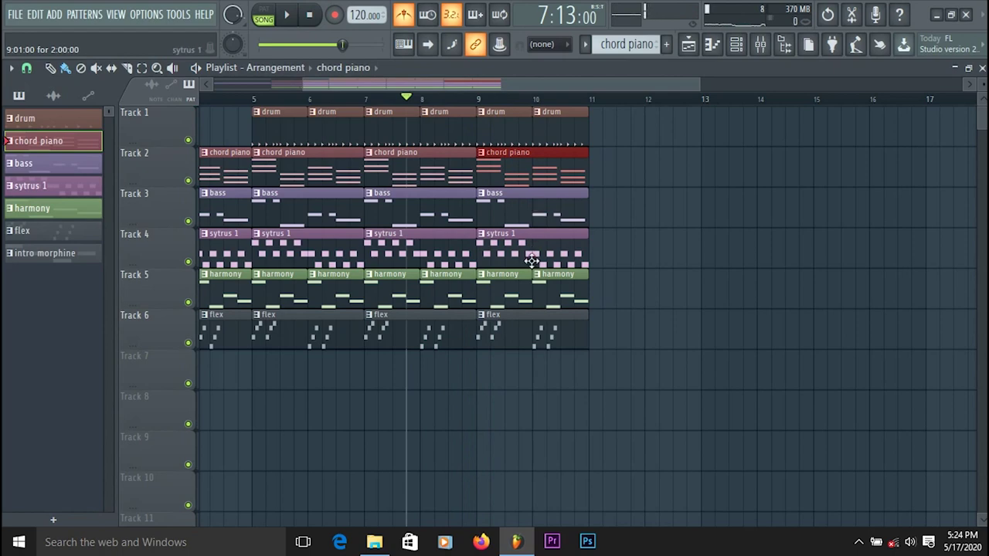
Delete the sytrus 1 clip at bar 9 on Track 4, and delete and re-place the harmony clip at bar 9 on Track 5.
right_click(531, 261)
right_click(521, 285)
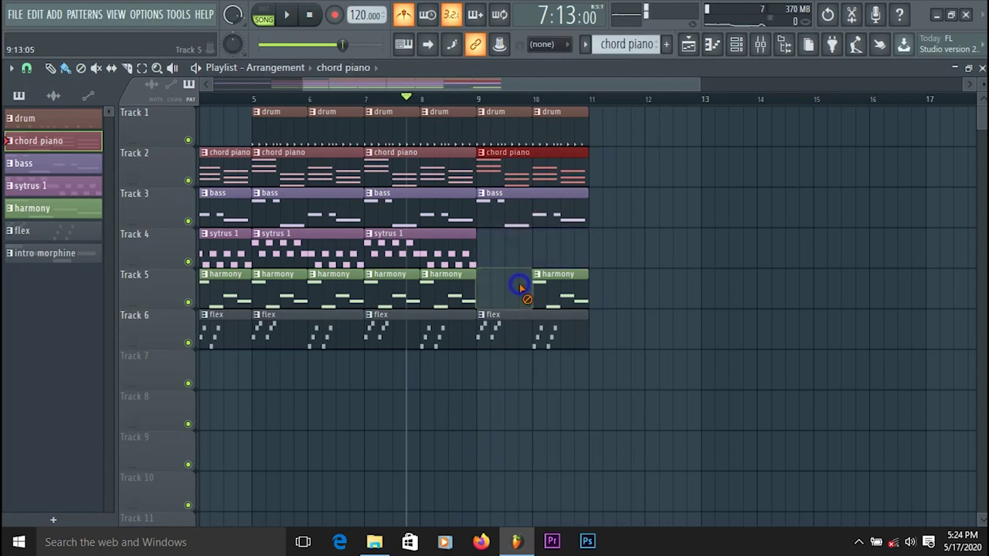
left_click(543, 287)
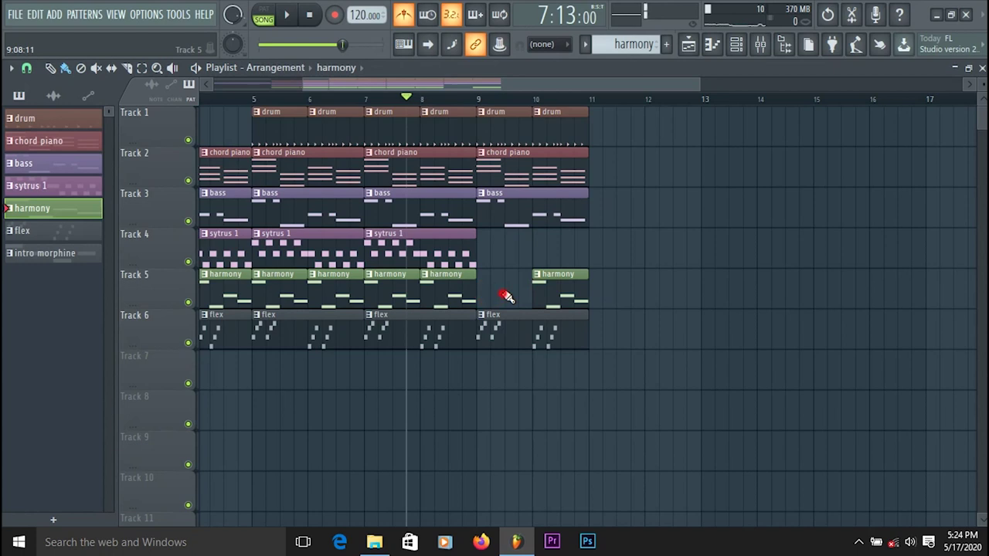
left_click_drag(499, 298, 506, 310)
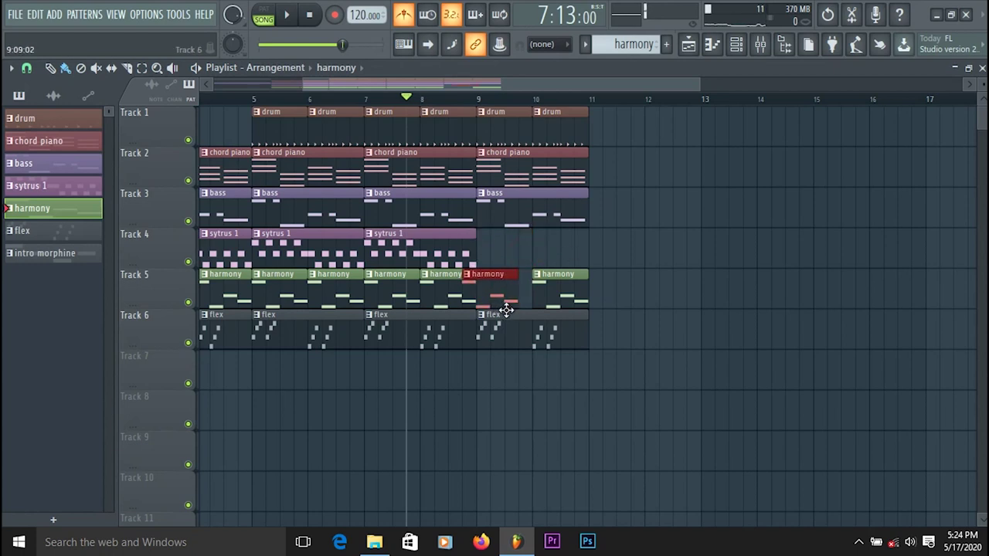
Play the section from late in bar 7 and delete the flex clip at bar 9 on Track 6.
left_click(286, 15)
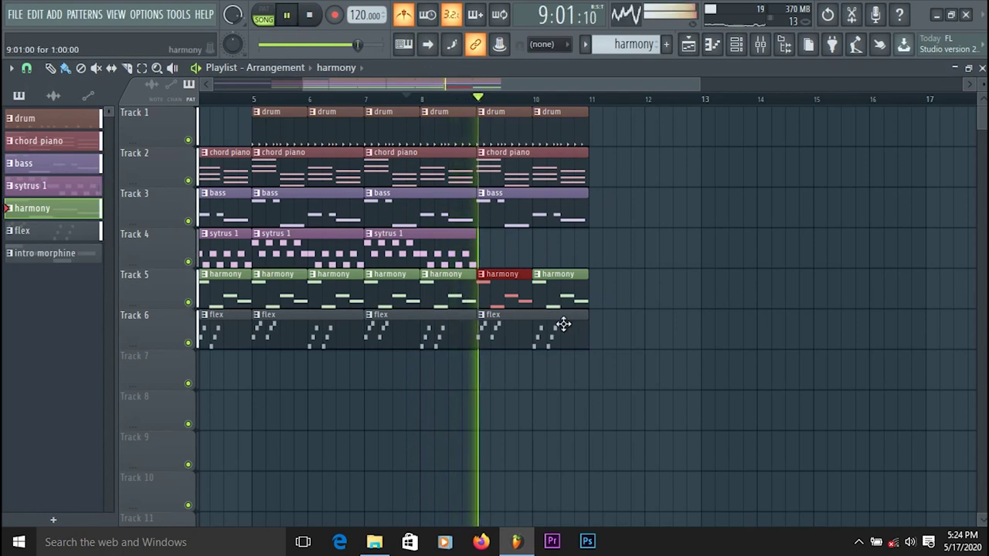
right_click(501, 336)
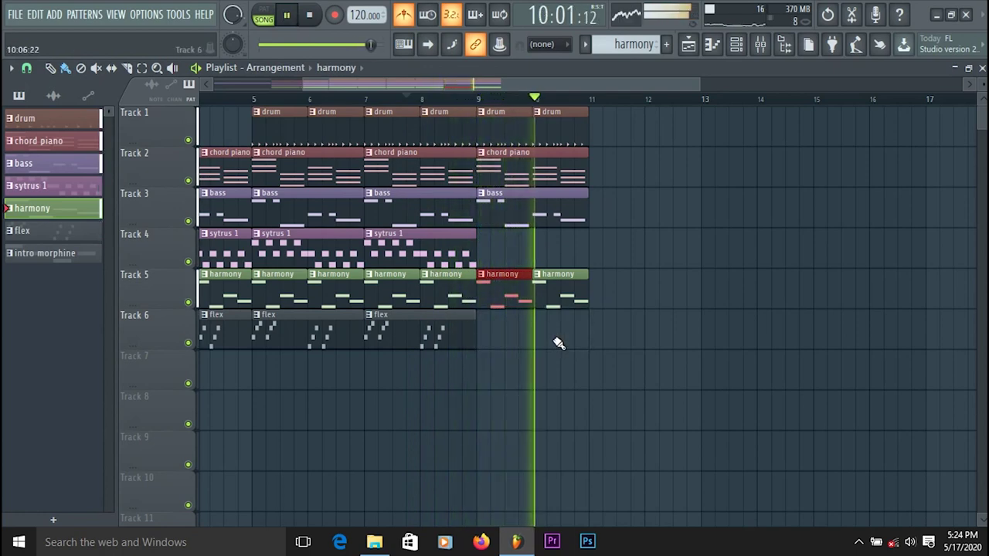
left_click(310, 24)
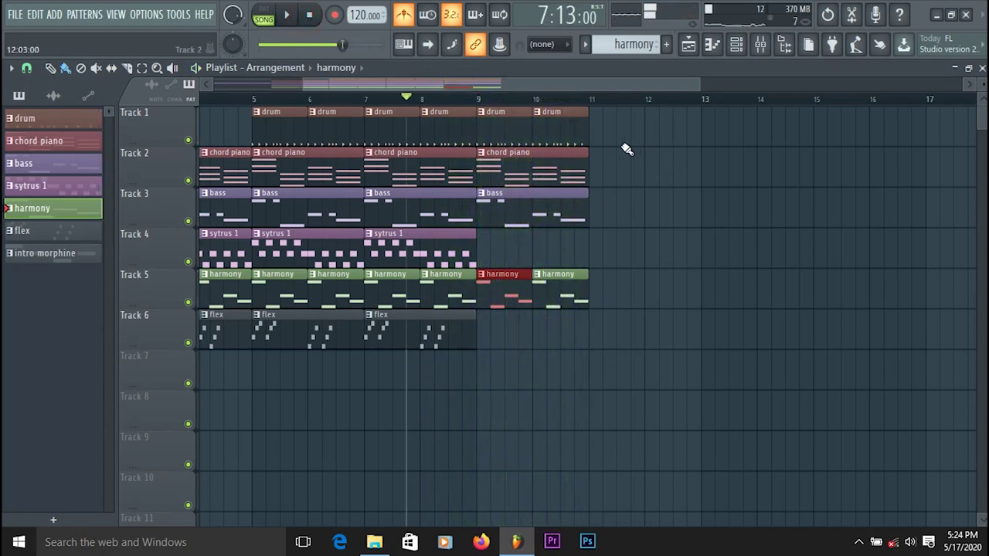
Add a chord piano clip on Track 2 and a bass clip on Track 3, both at bar 11.
left_click(587, 182)
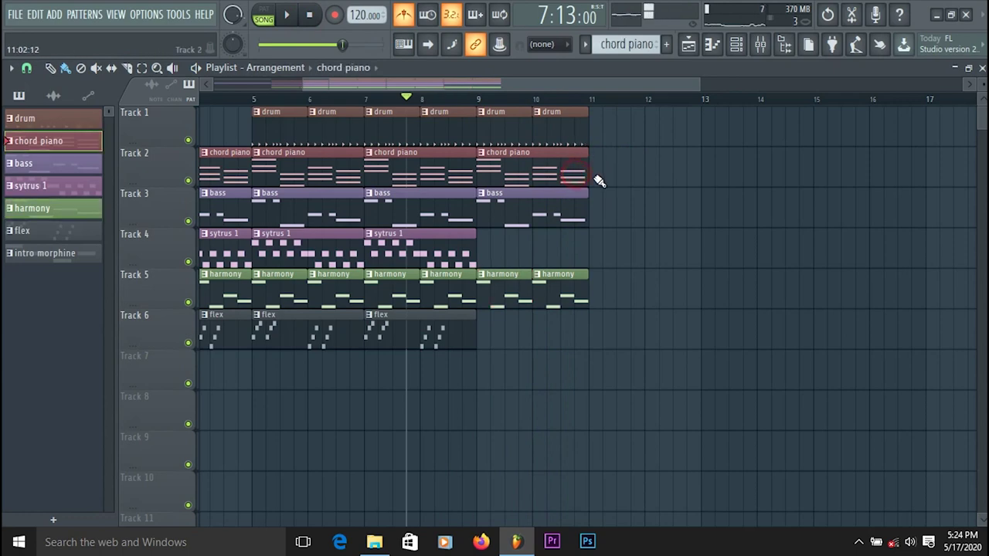
left_click(596, 180)
left_click(588, 201)
left_click(600, 207)
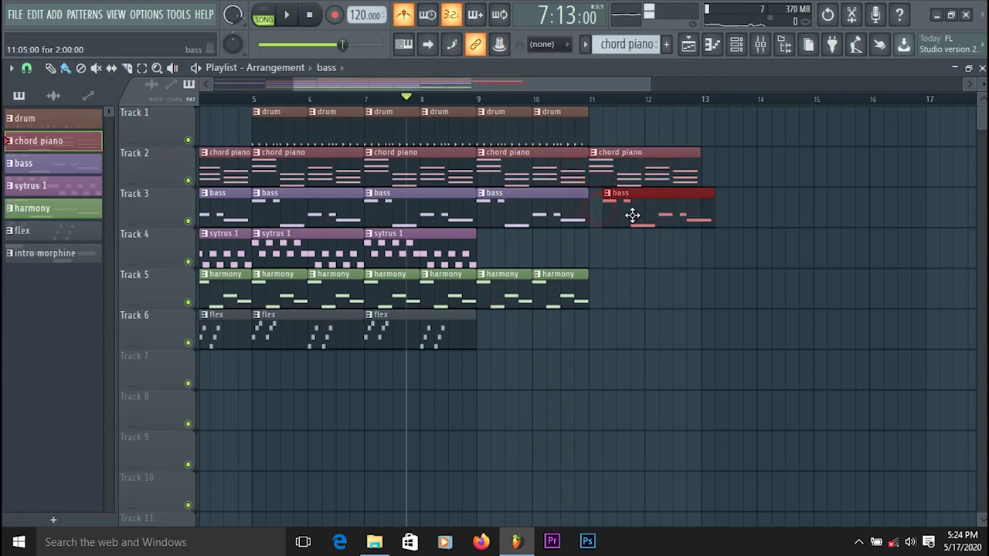
Add harmony clips at bars 11 and 12 on Track 5 and a flex clip at bar 11 on Track 6.
left_click(574, 288)
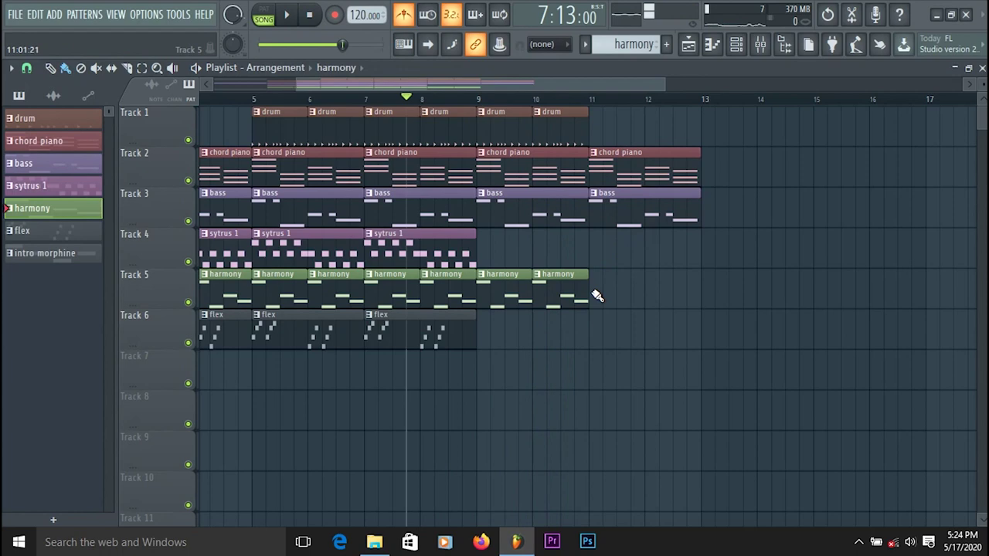
left_click(450, 335)
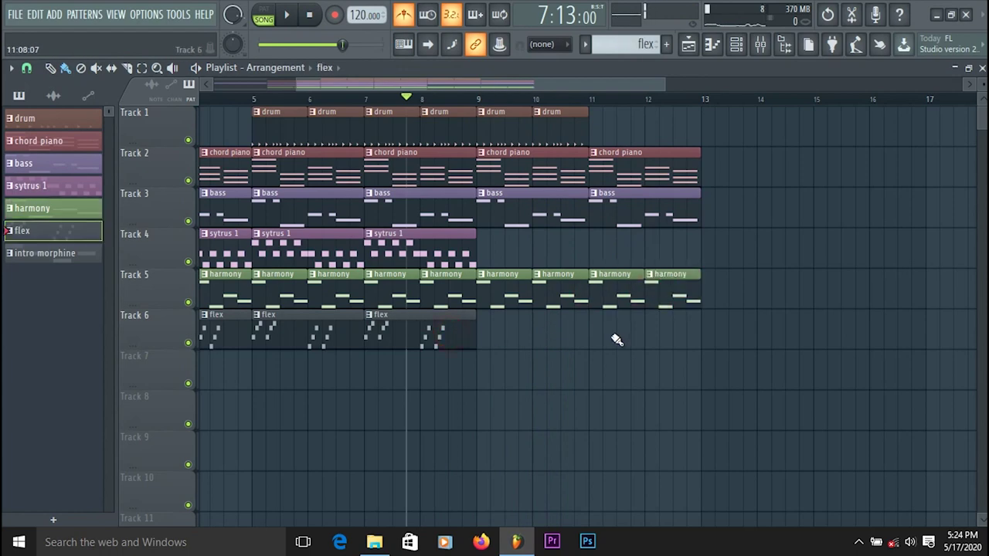
left_click(591, 336)
Play the arrangement through bar 11 and add another flex clip at bar 13 on Track 6.
left_click(286, 16)
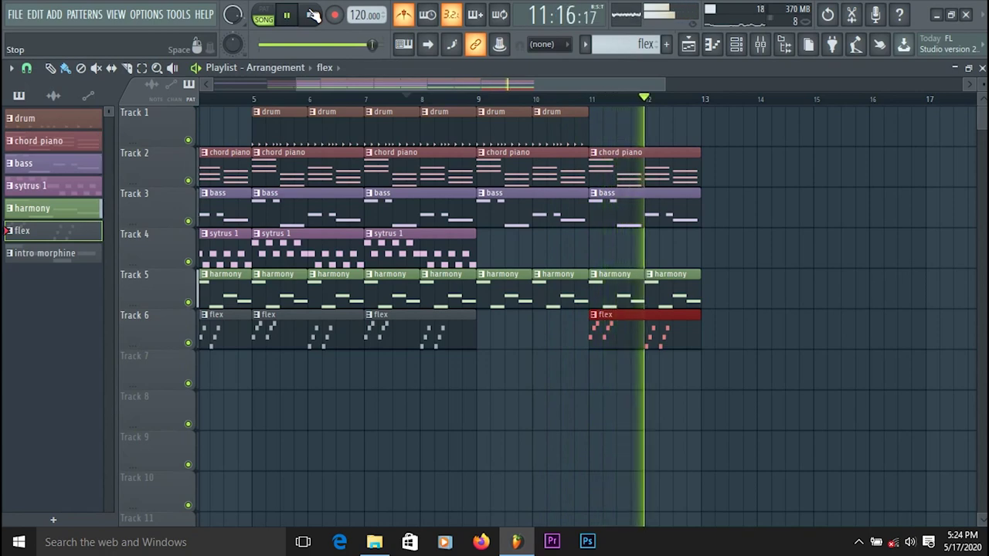
left_click(313, 15)
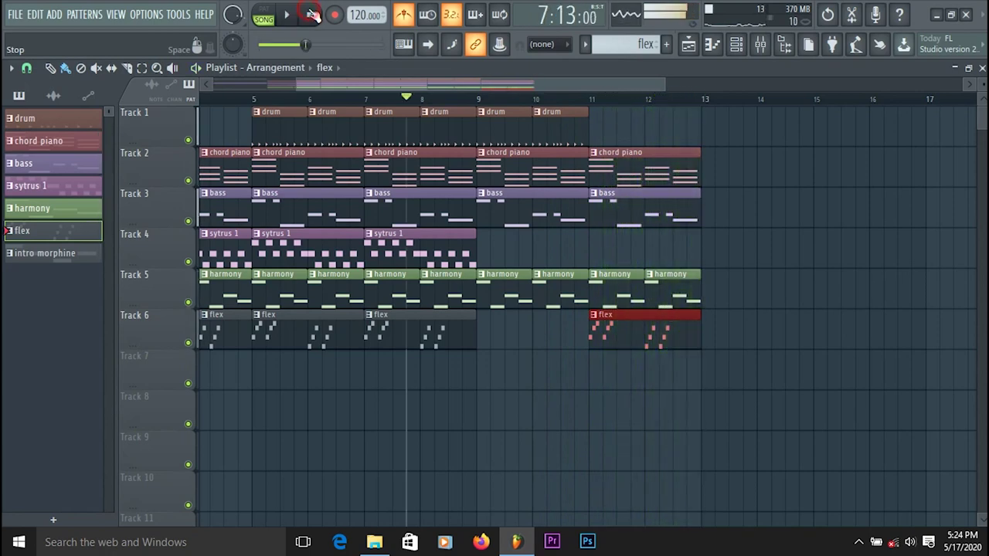
left_click(707, 340)
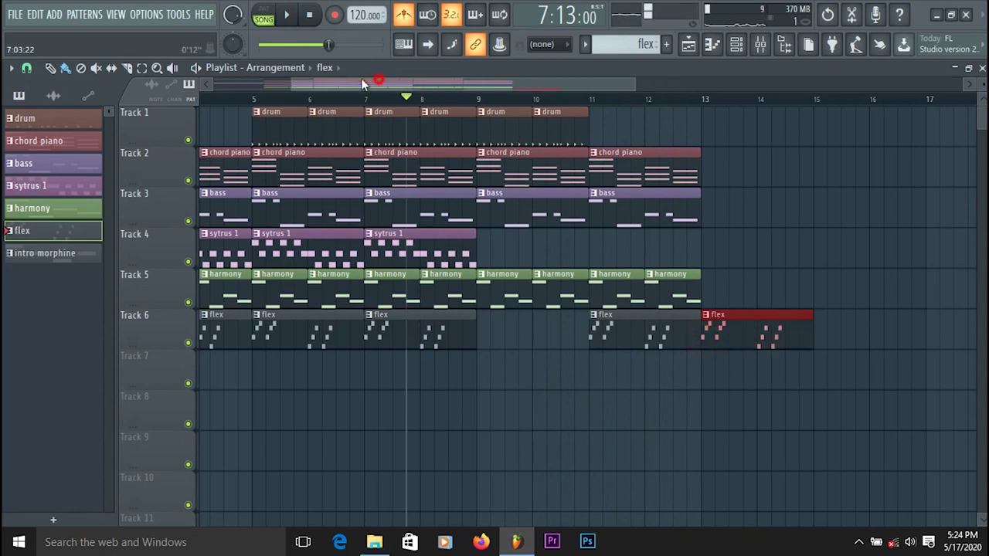
Place intro morphine clips at bar 13 on Track 1 and at bar 11 on Track 4.
left_click_drag(361, 78, 242, 111)
left_click(232, 131)
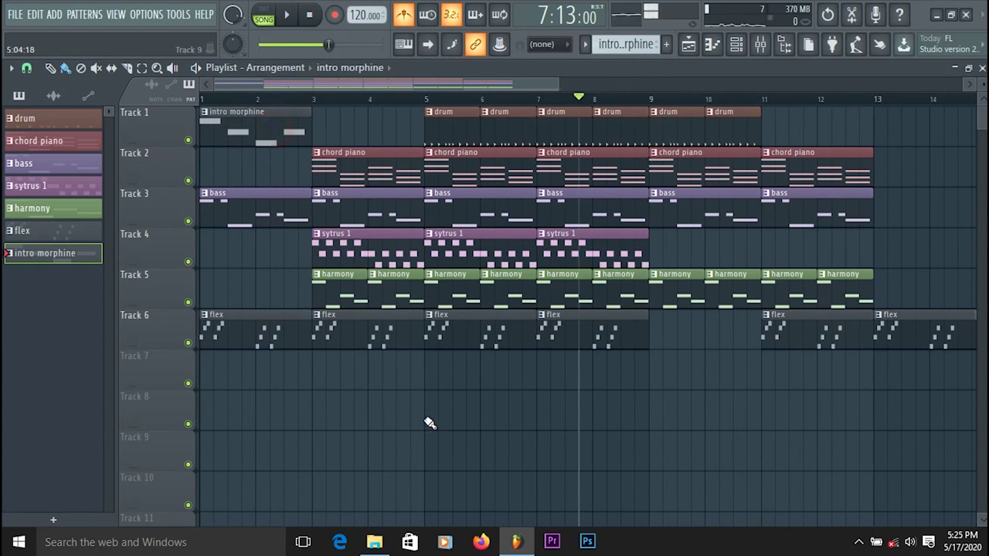
left_click(588, 425)
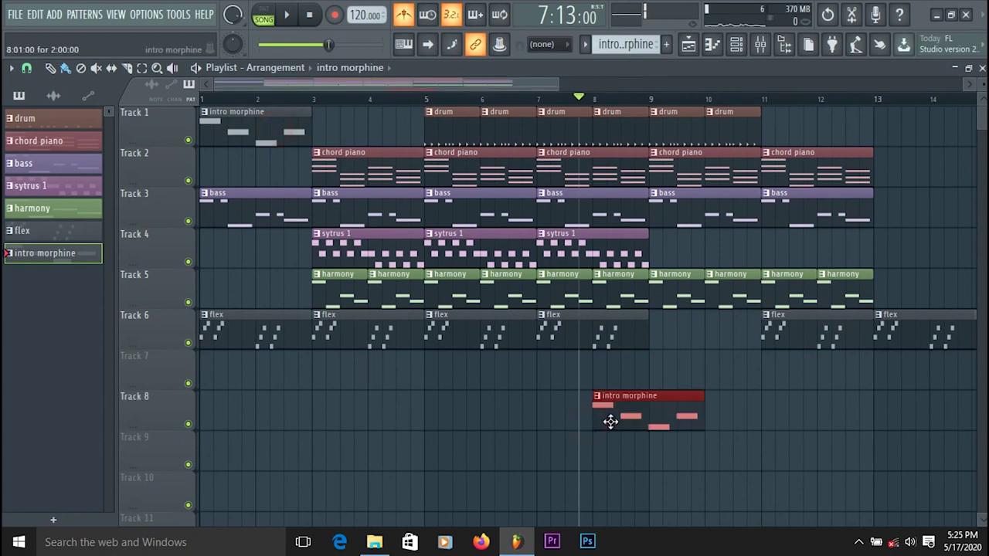
right_click(610, 421)
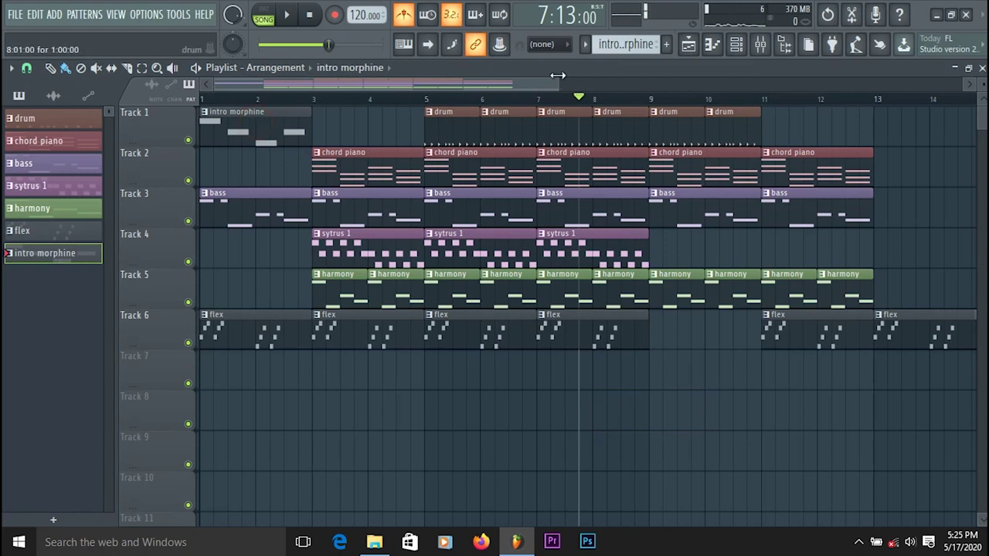
left_click(506, 86)
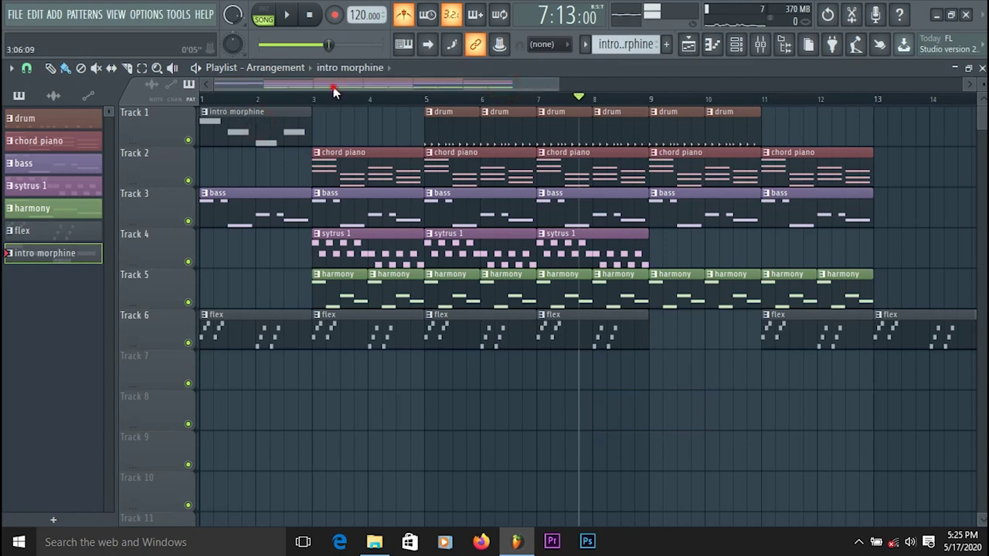
left_click_drag(334, 92, 459, 91)
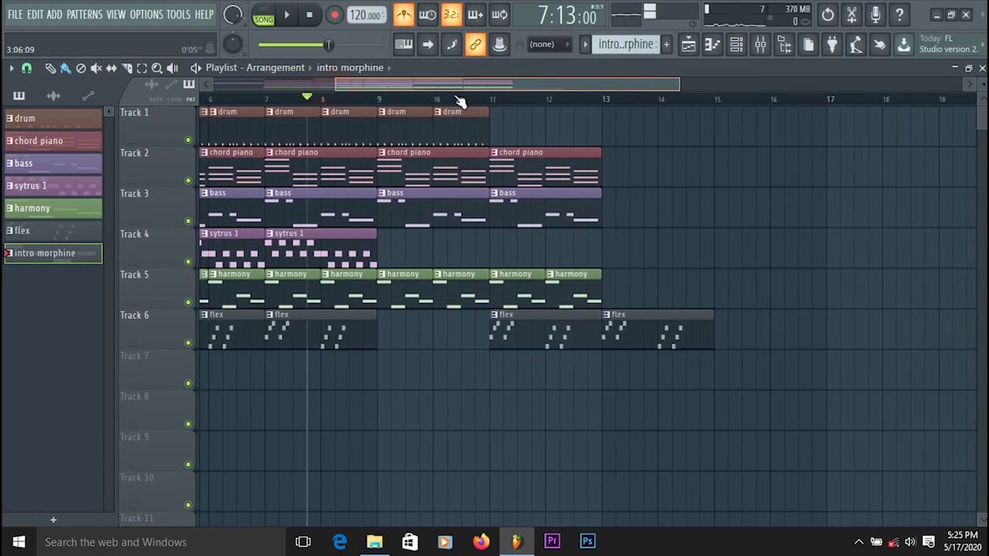
left_click(605, 173)
key("ctrl+z")
scroll(468, 139, "right", 3)
left_click(479, 144)
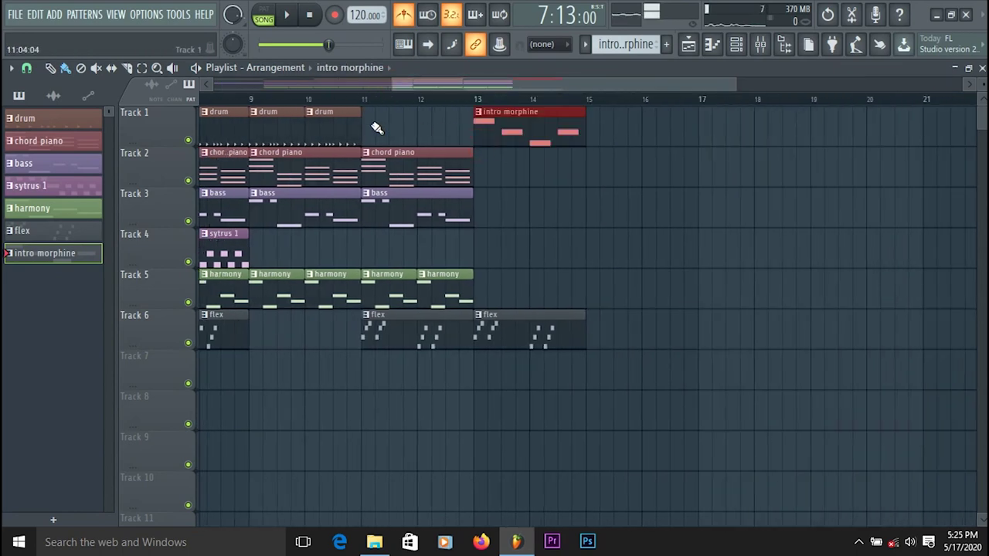
left_click(373, 254)
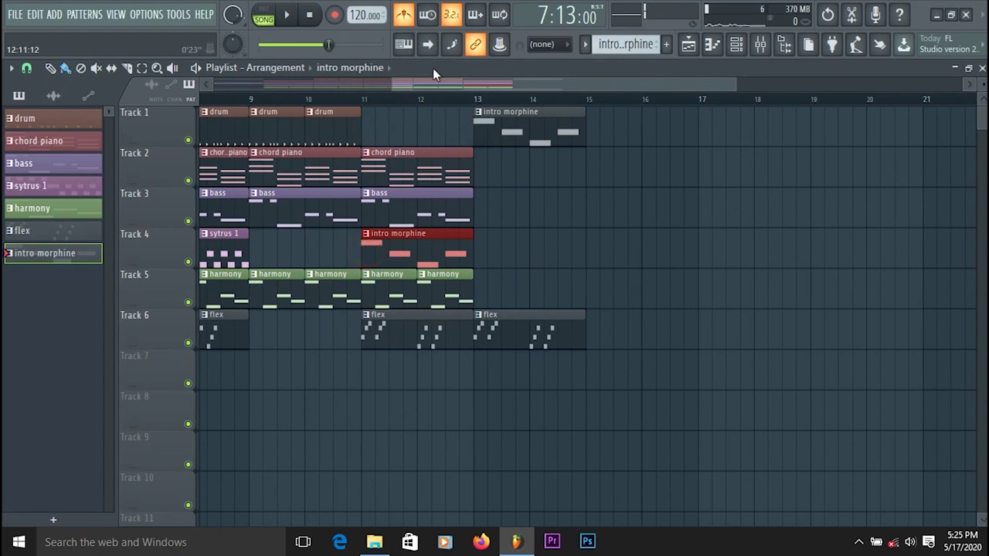
Play the arrangement and add a bass clip at bar 13 on Track 3.
left_click(283, 14)
left_click(347, 124)
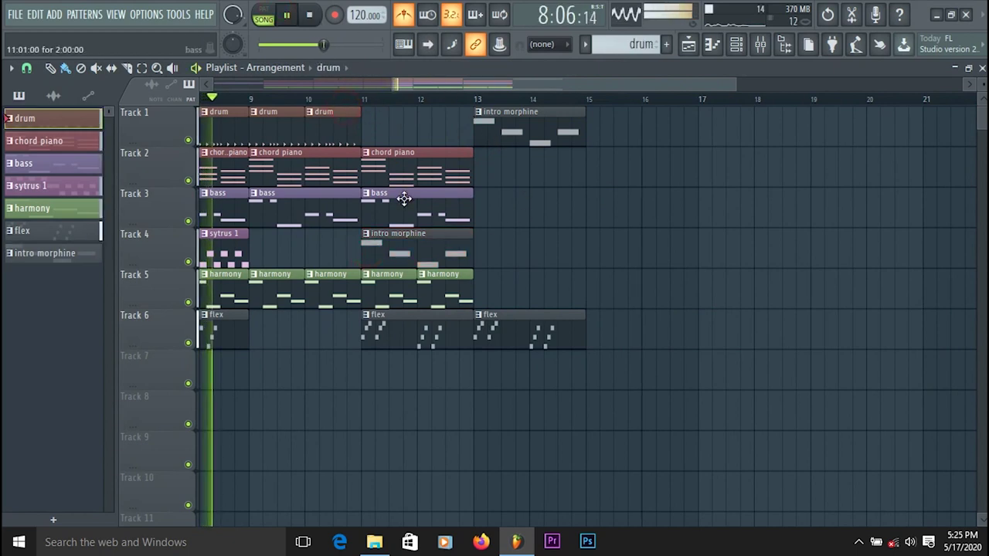
left_click(398, 205)
left_click(495, 216)
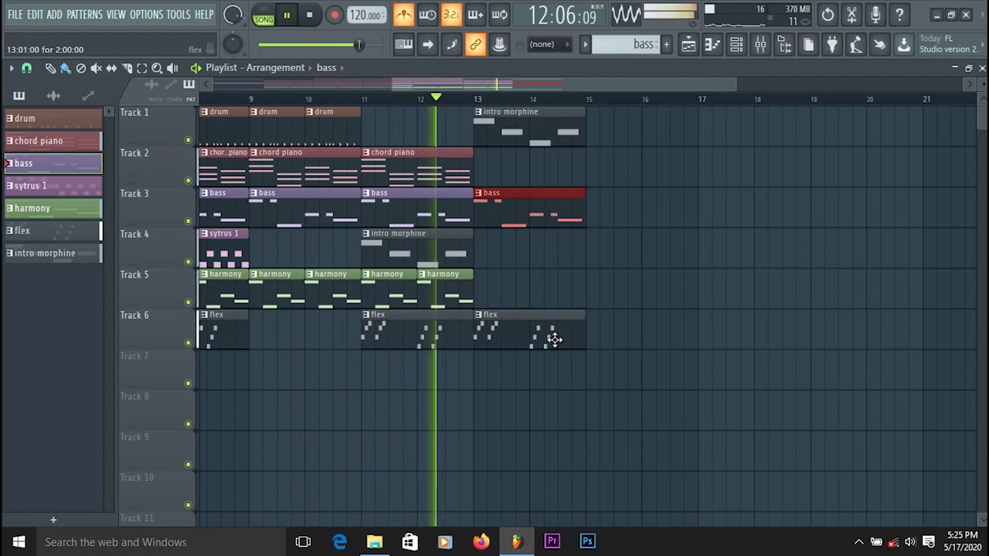
Try out harmony clips at bars 13 and 14 on Track 5 during playback and remove both.
left_click(457, 296)
left_click(480, 295)
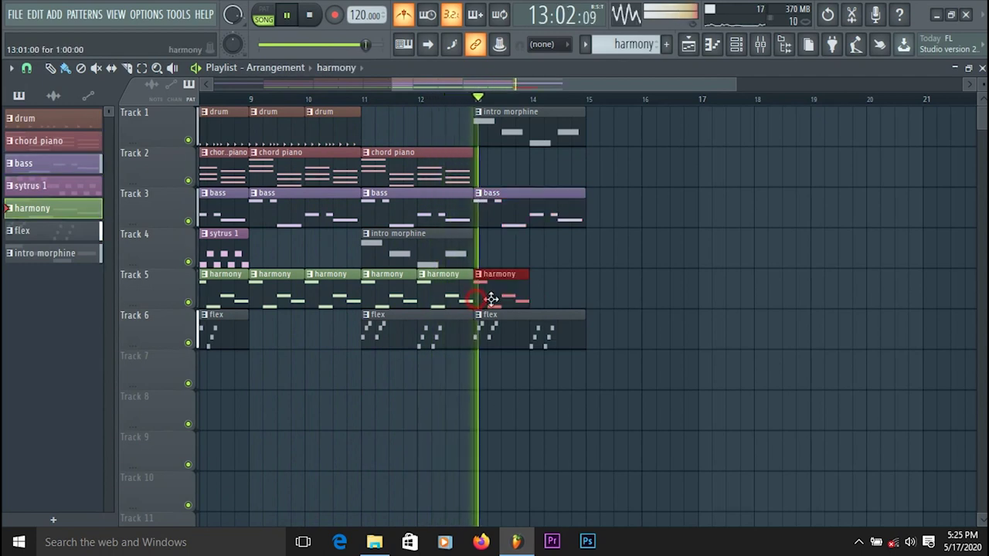
left_click(536, 299)
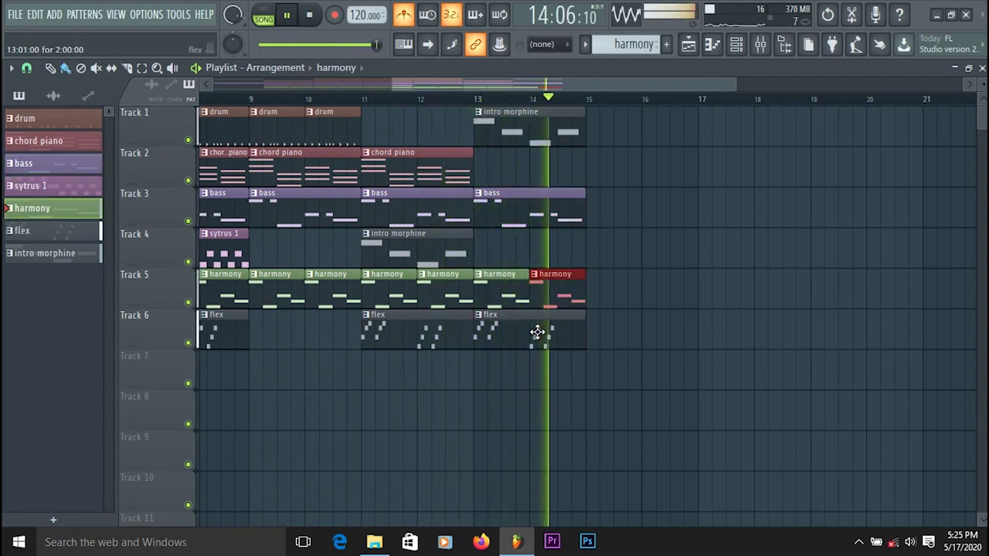
left_click(311, 14)
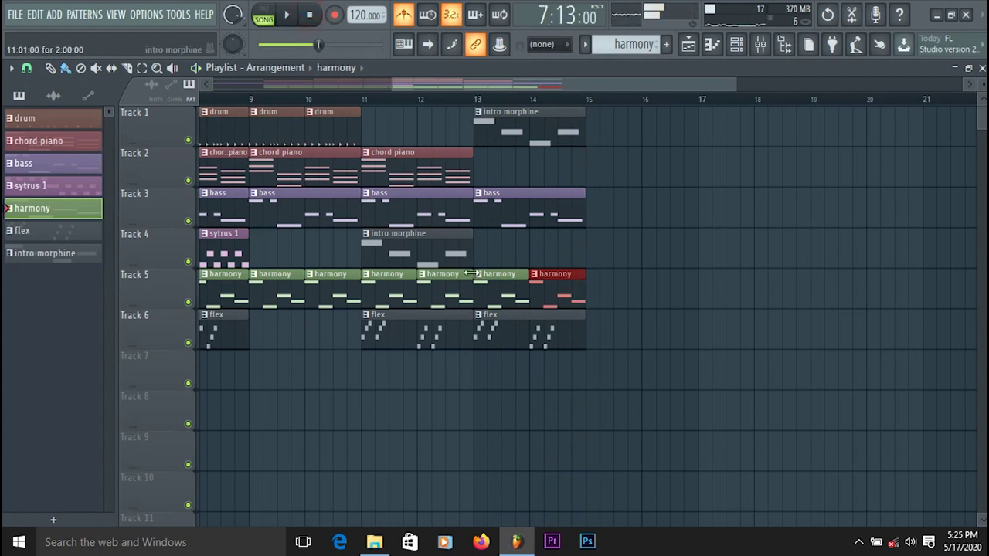
right_click(508, 298)
right_click(556, 292)
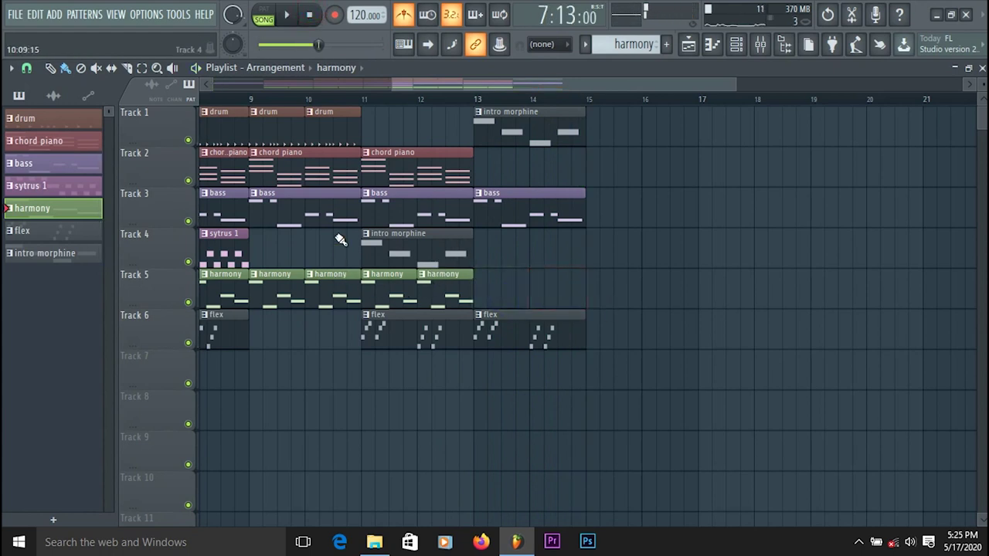
Place a sytrus 1 clip at bar 13 on Track 5 and play the section from about bar 12.
left_click(479, 299)
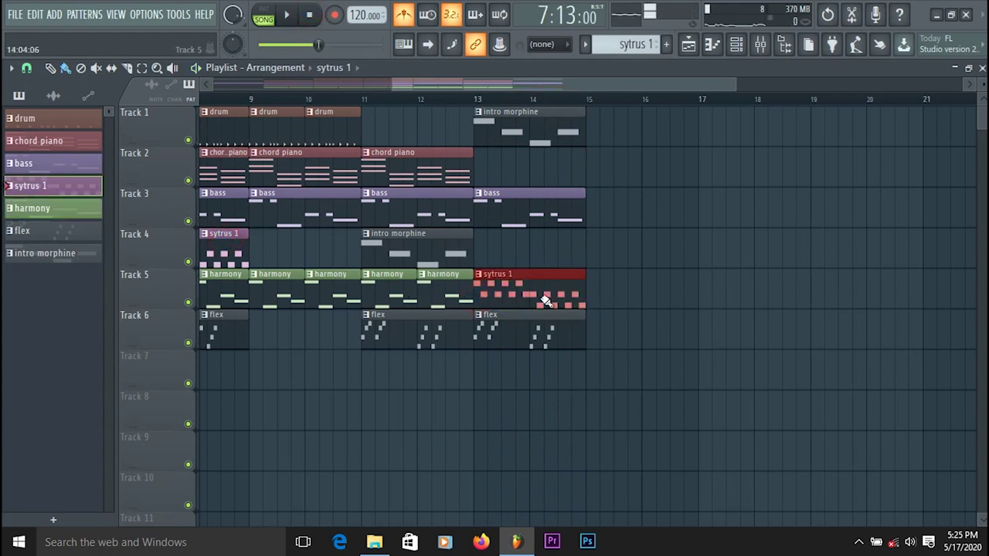
left_click(449, 102)
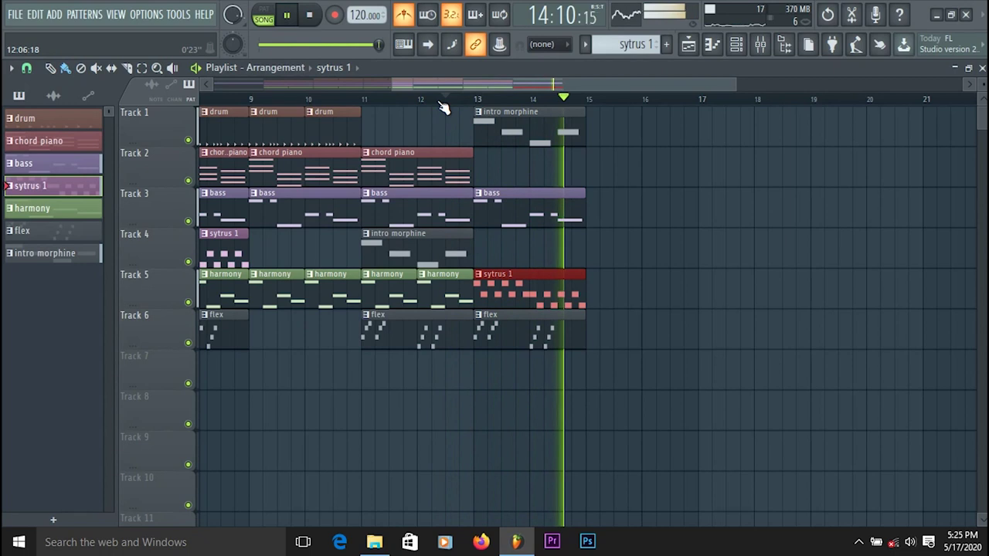
left_click(310, 16)
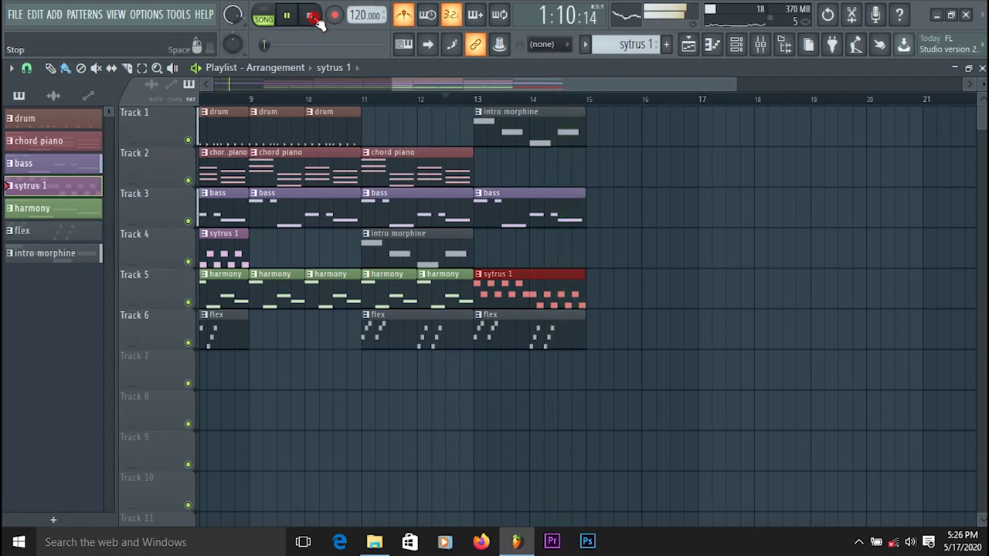
Add a flex clip at bar 15 on Track 6 and play the ending through it.
left_click(541, 342)
left_click(600, 343)
left_click(286, 15)
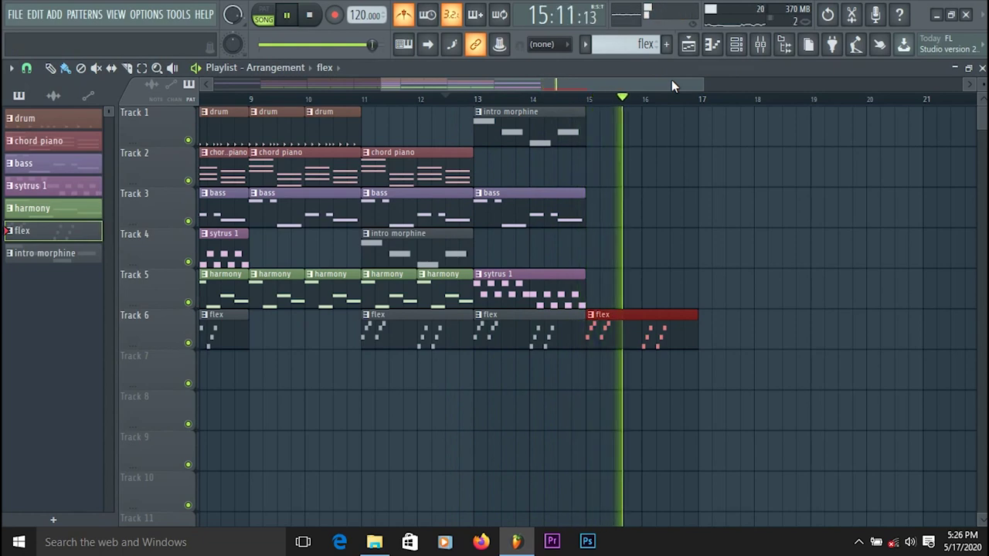
left_click(311, 15)
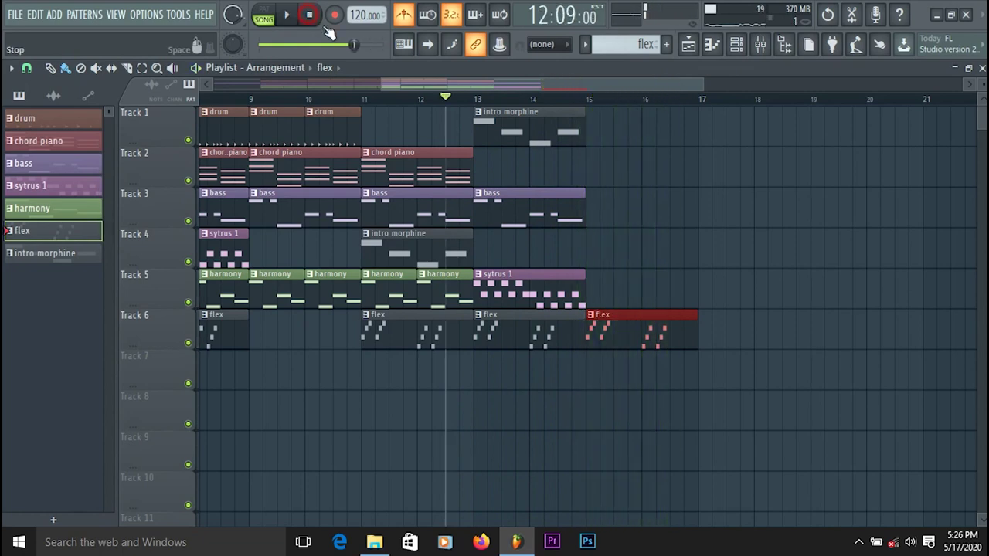
Play the song from the start and route the Morphine channel to mixer track 10.
scroll(377, 90, "down", 4)
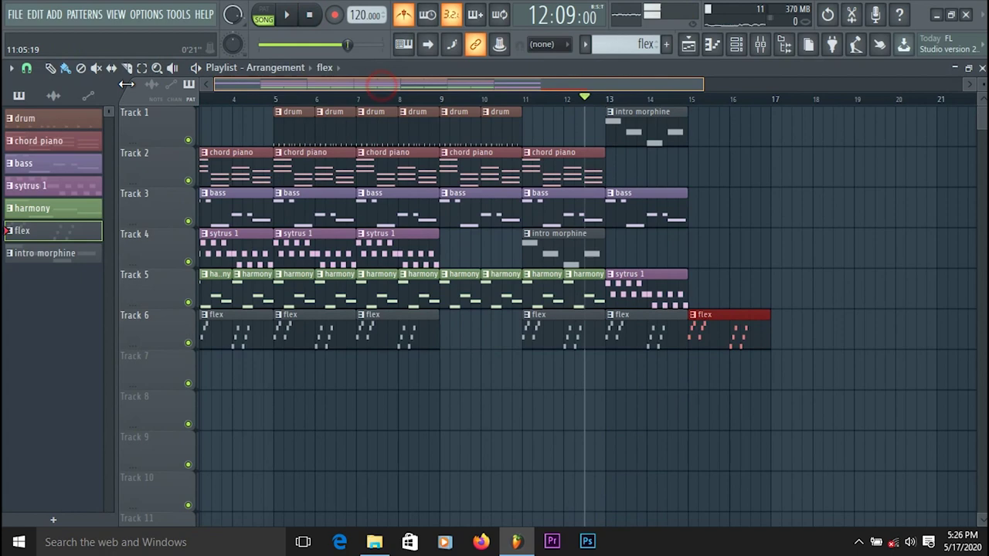
scroll(719, 215, "down", 1)
scroll(718, 214, "up", 1)
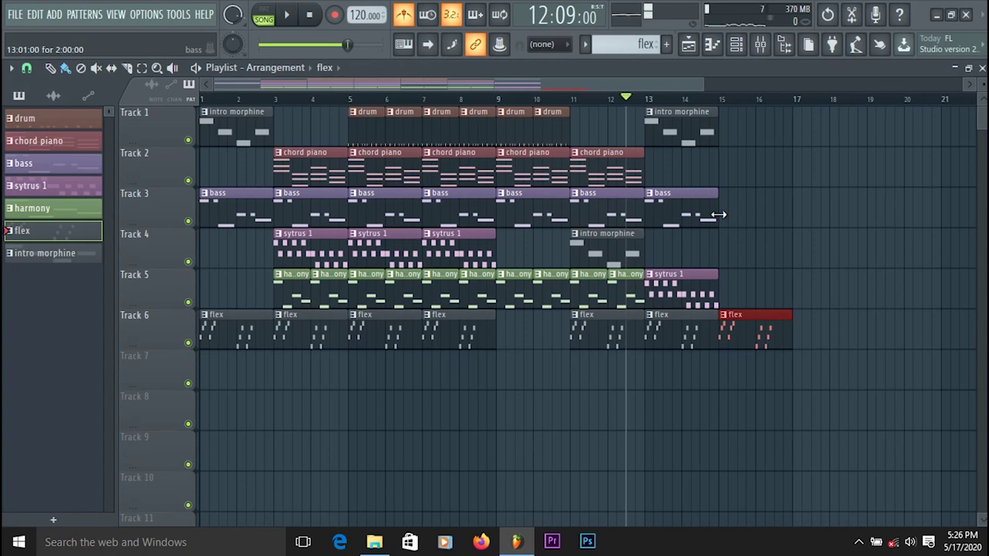
left_click(309, 13)
left_click(286, 14)
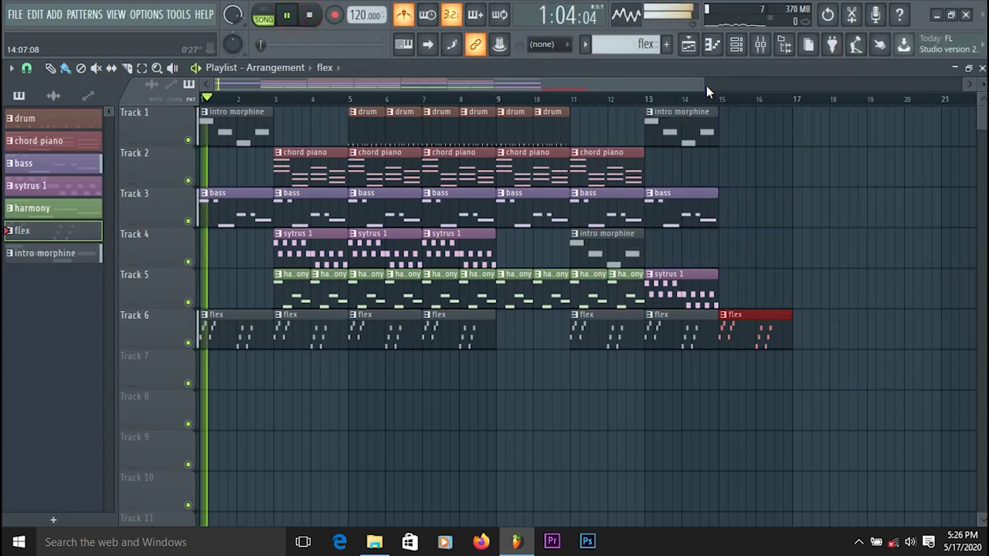
left_click(761, 44)
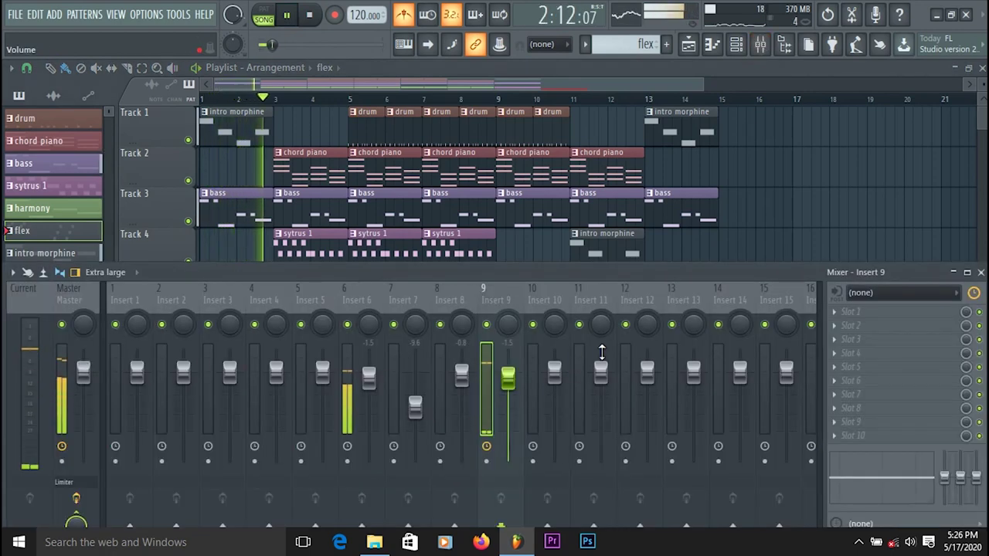
left_click(736, 44)
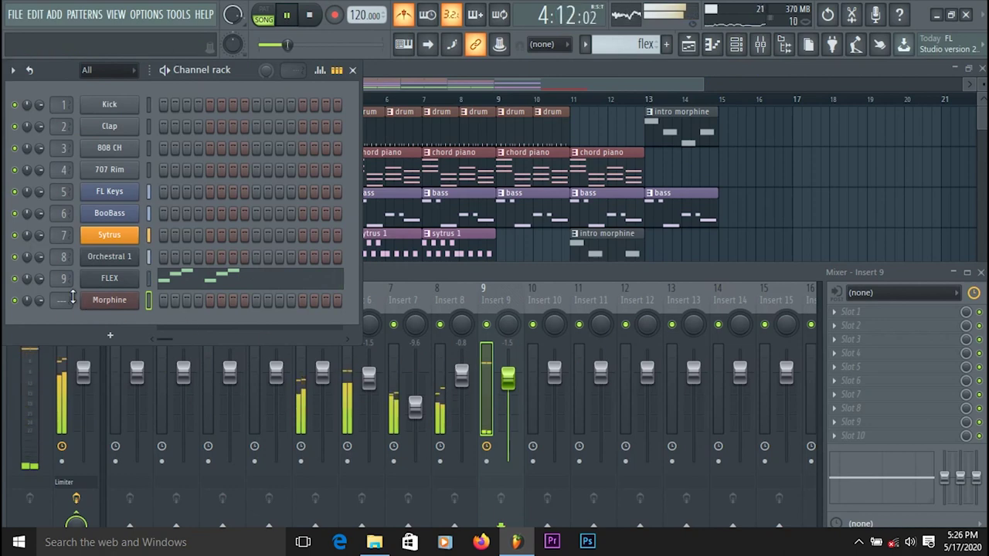
scroll(62, 300, "up", 6)
scroll(62, 300, "down", 4)
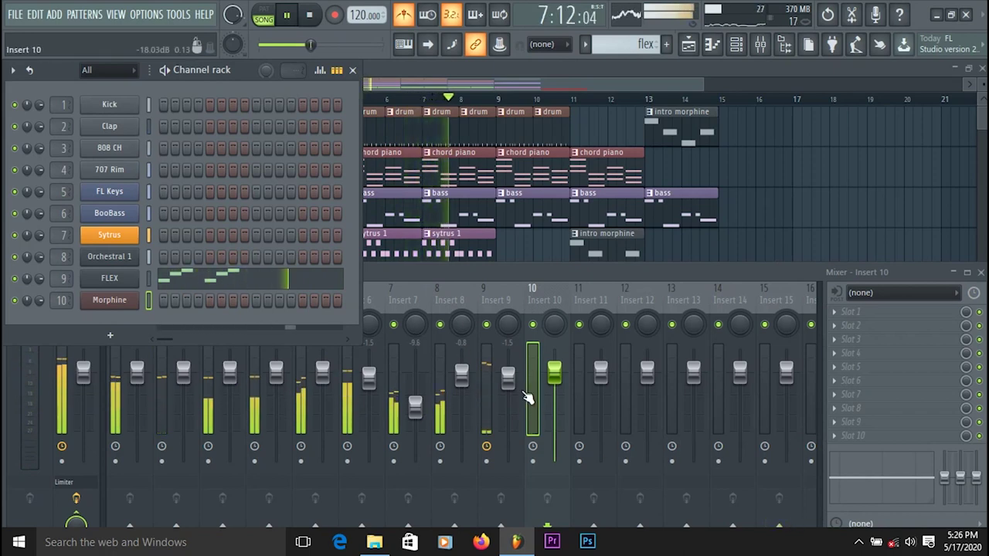
Set the Insert 10 and Insert 9 volumes to -0.8 dB during playback, ending with the song stopped in the Playlist.
left_click(287, 15)
left_click(287, 14)
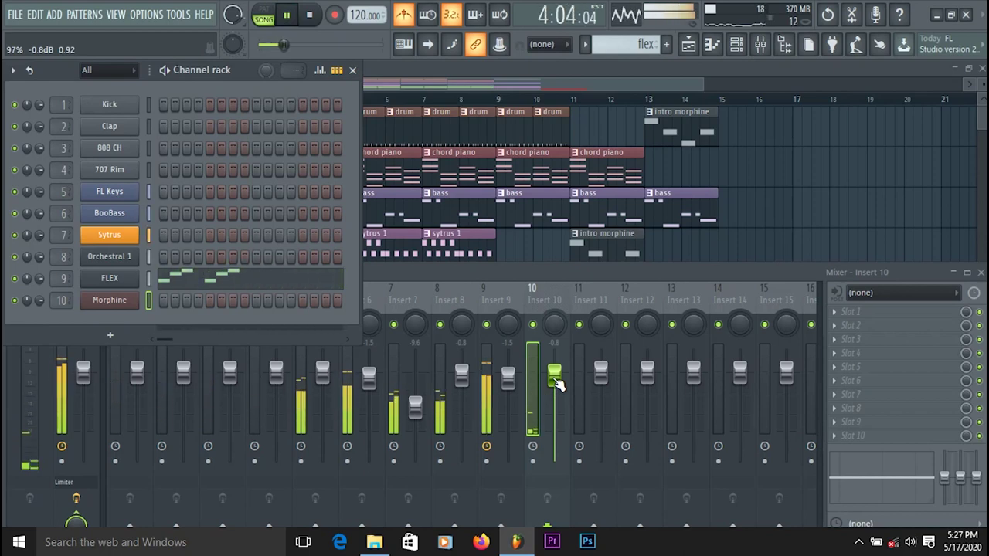
left_click(467, 274)
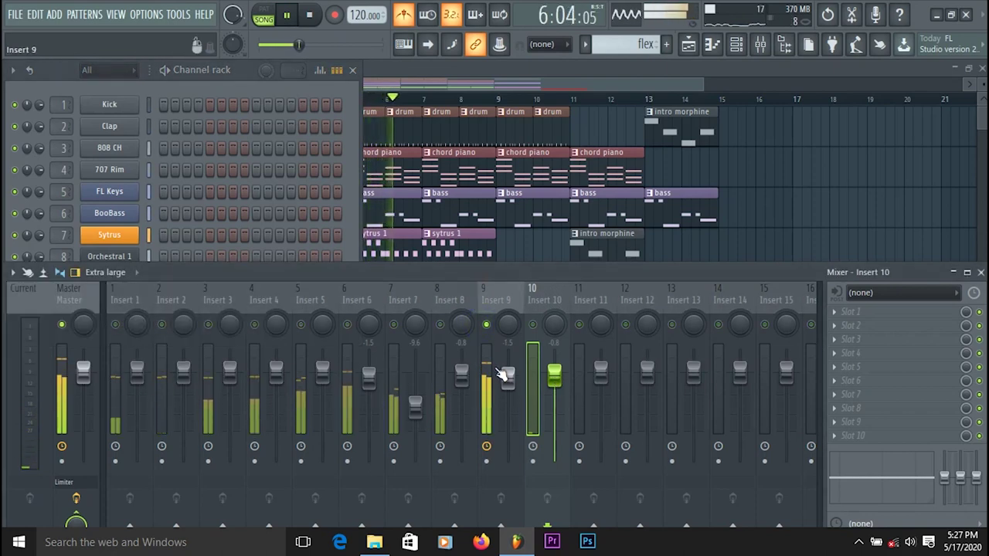
scroll(508, 378, "down", 3)
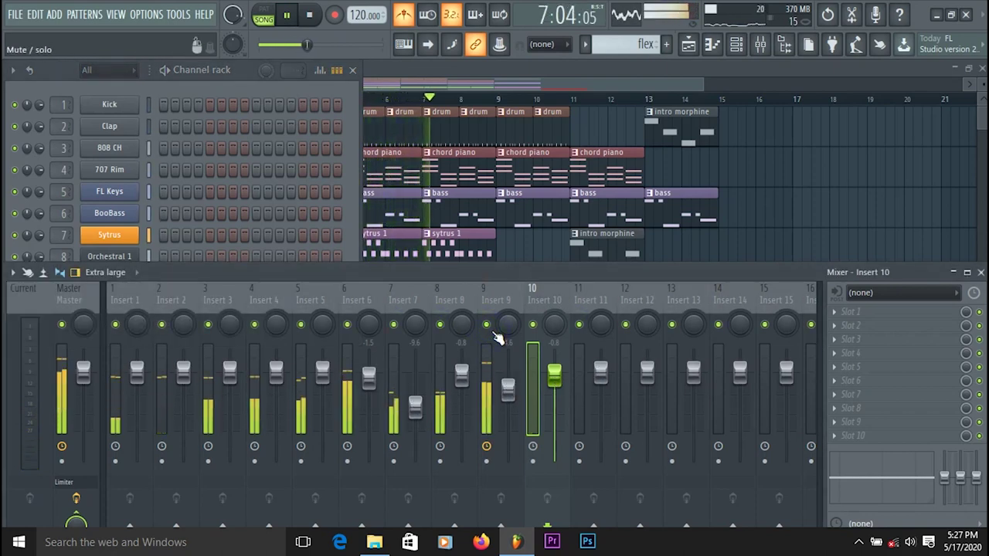
scroll(507, 397, "up", 3)
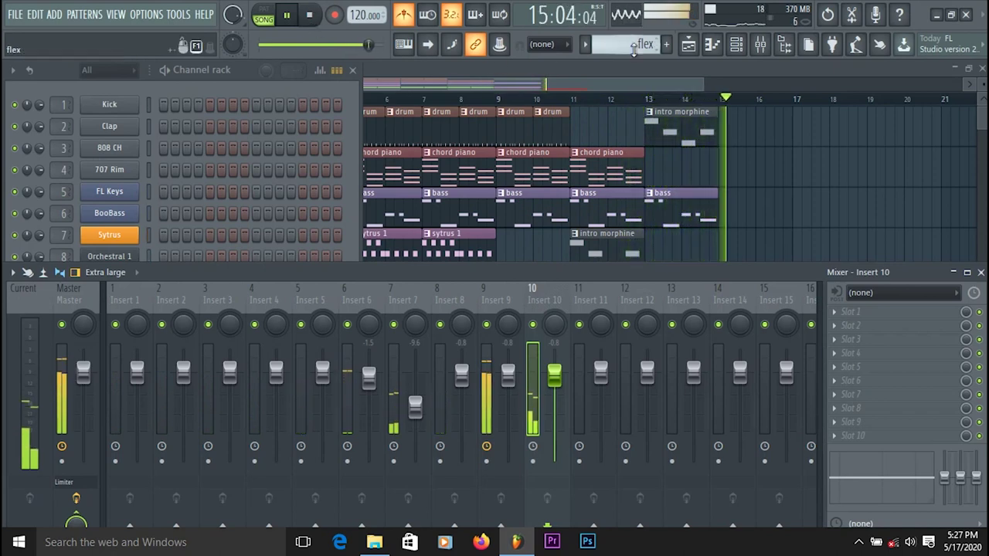
double_click(645, 81)
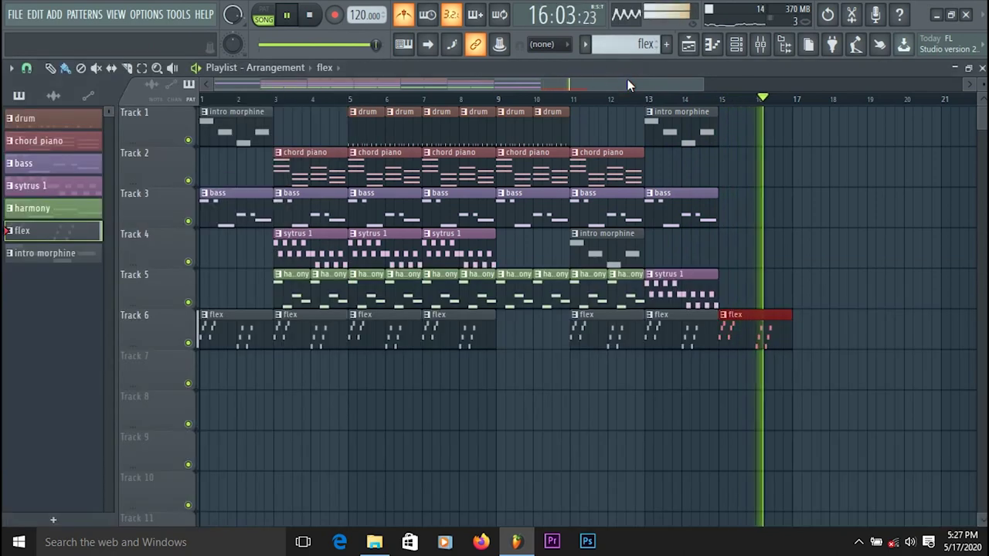
left_click(312, 16)
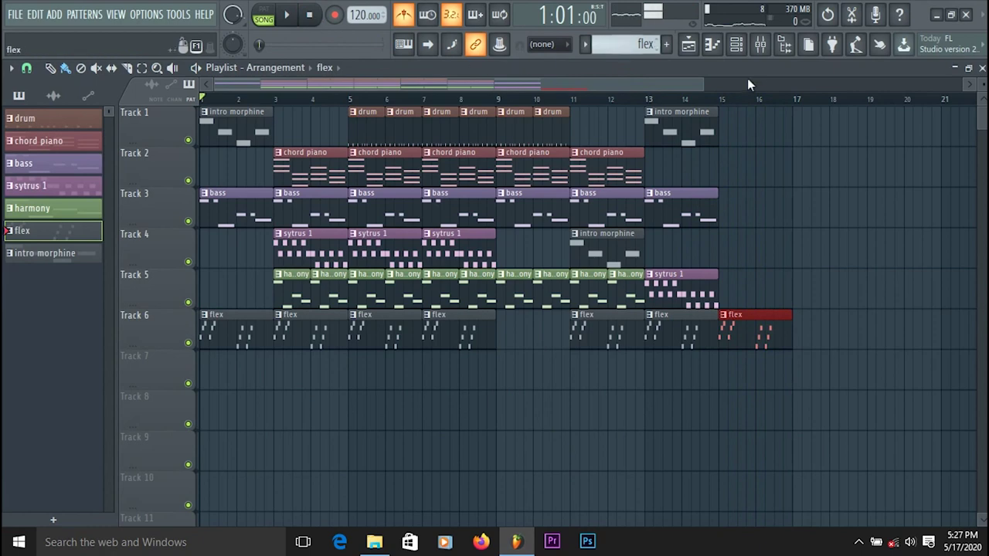
Export the full song to the Desktop as an MP3 file named lesson, keeping the default rendering settings.
scroll(747, 78, "up", 2)
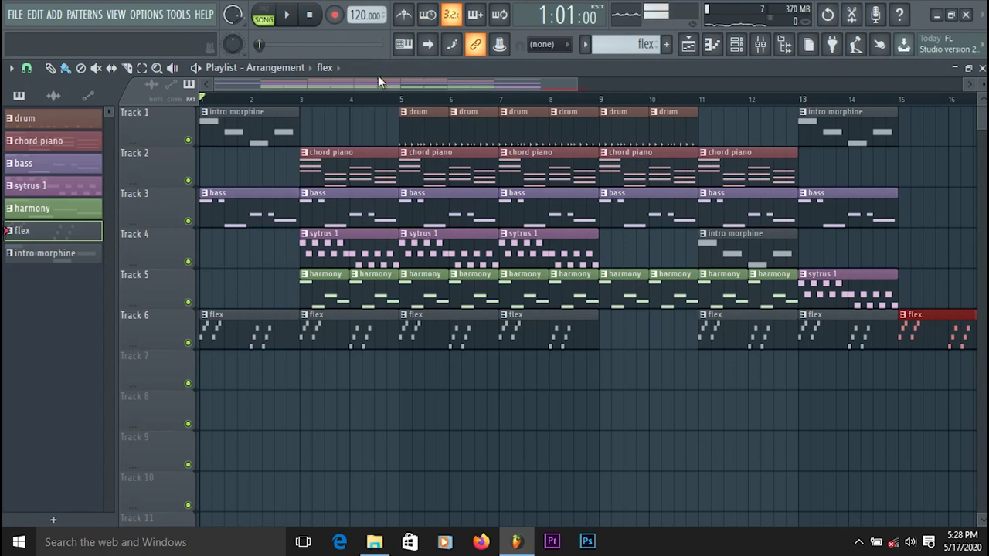
left_click_drag(572, 85, 595, 85)
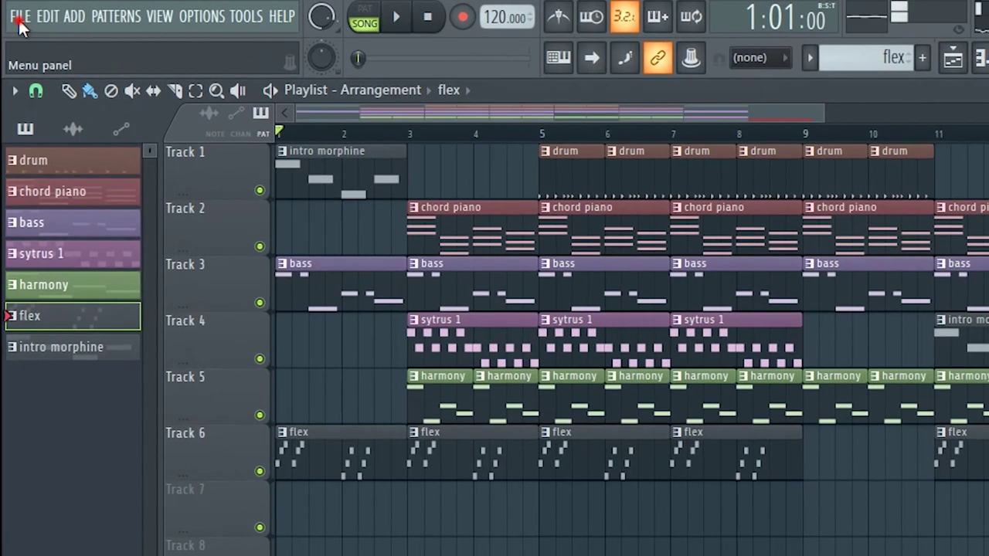
left_click(15, 14)
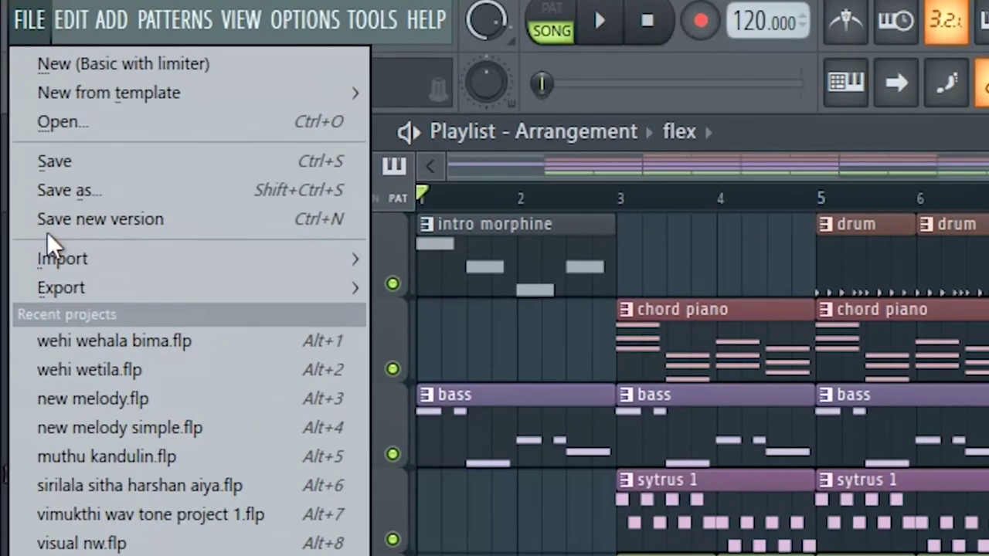
mouse_move(59, 291)
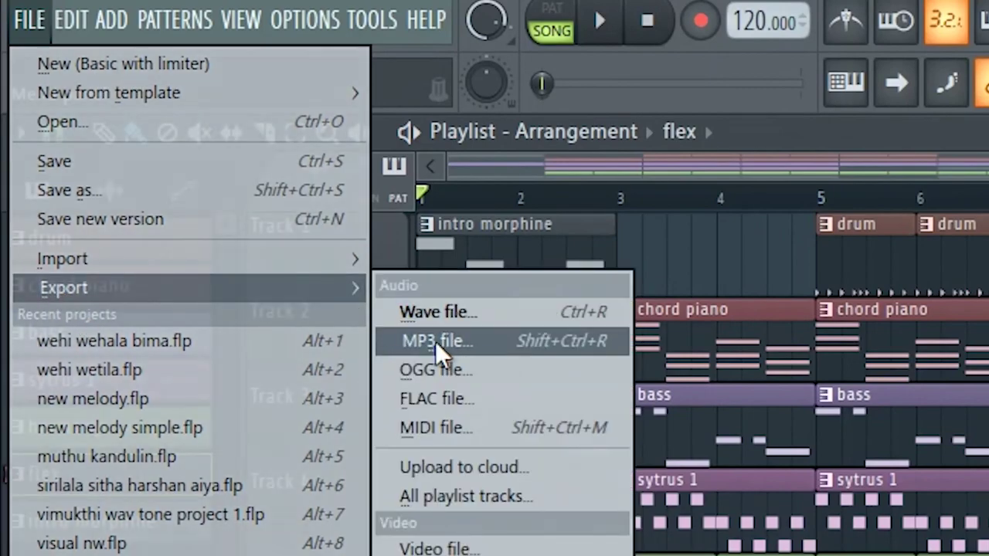
left_click(445, 343)
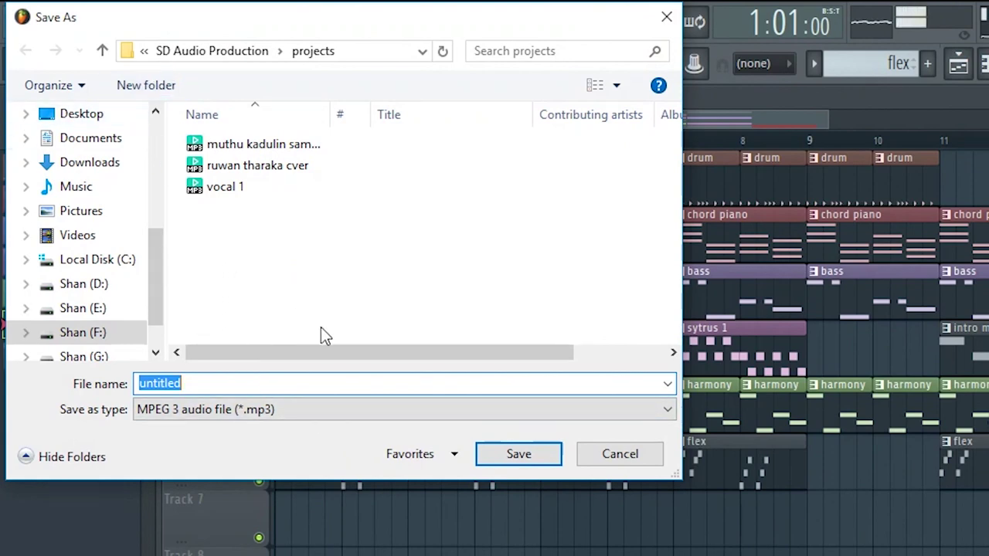
left_click(79, 119)
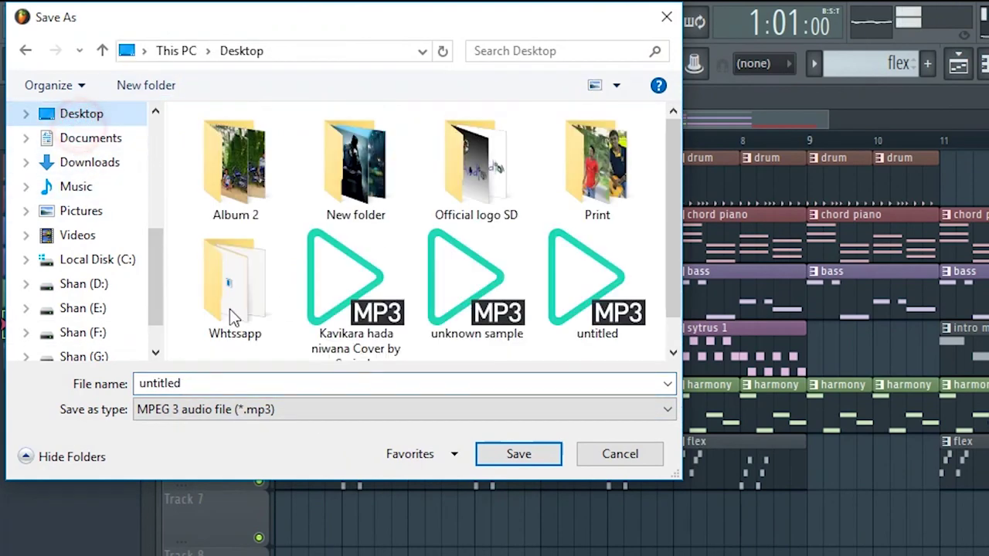
left_click(254, 382)
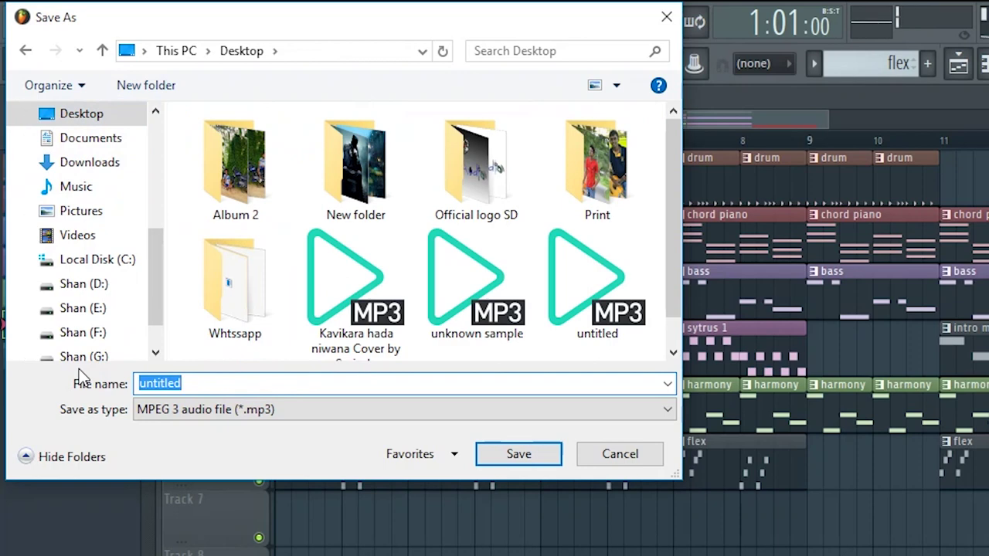
type("lesson")
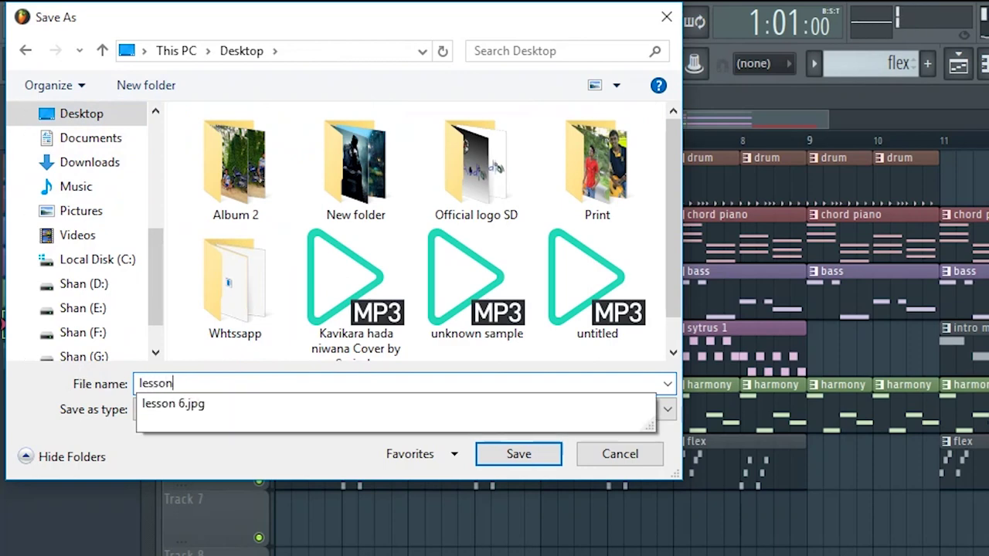
left_click(511, 460)
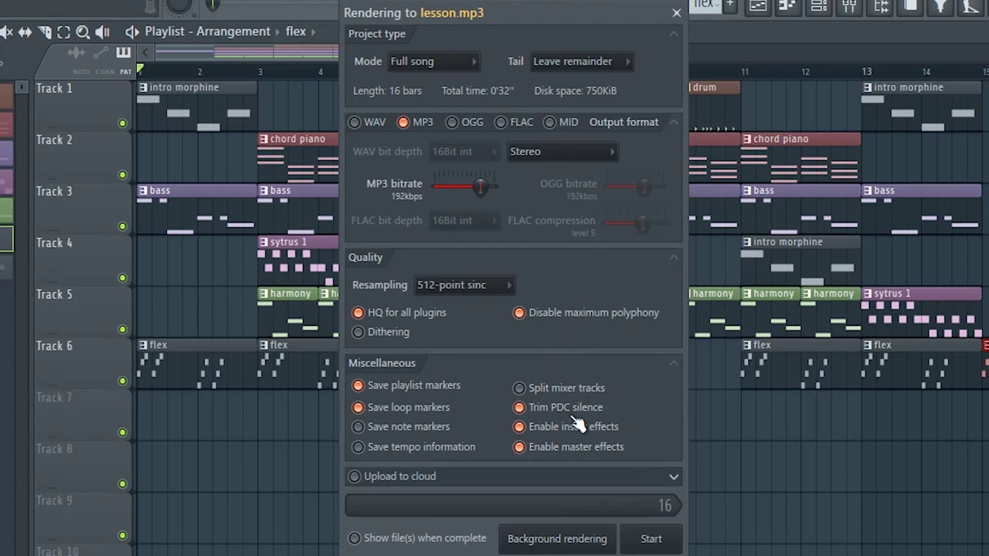
left_click(671, 543)
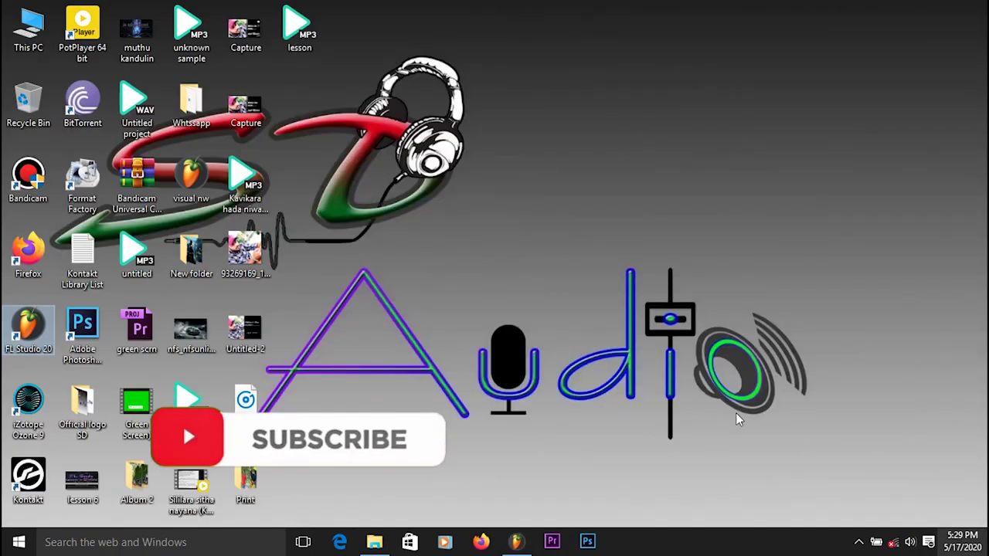
Play the exported lesson MP3 from the desktop to its end and return to the arrangement in FL Studio.
double_click(300, 31)
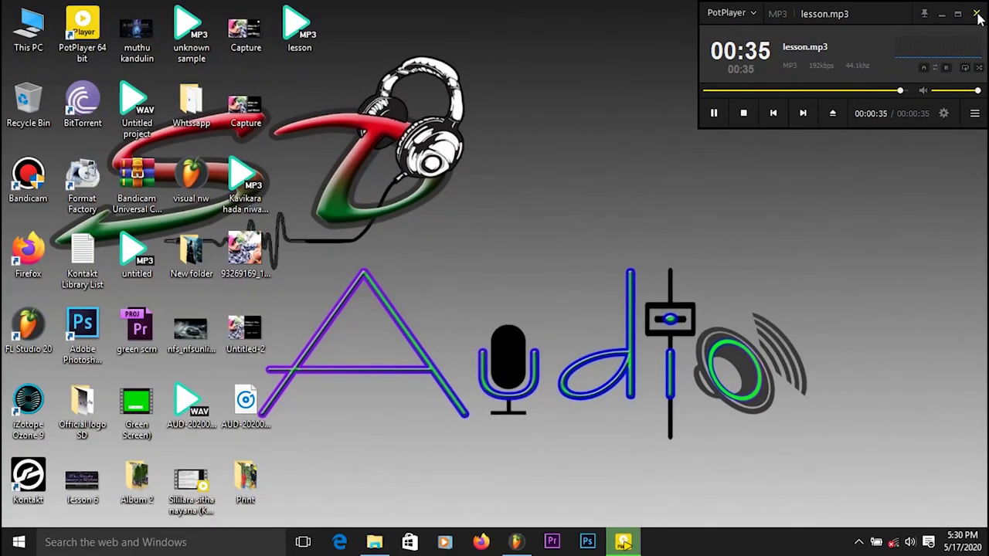
left_click(977, 14)
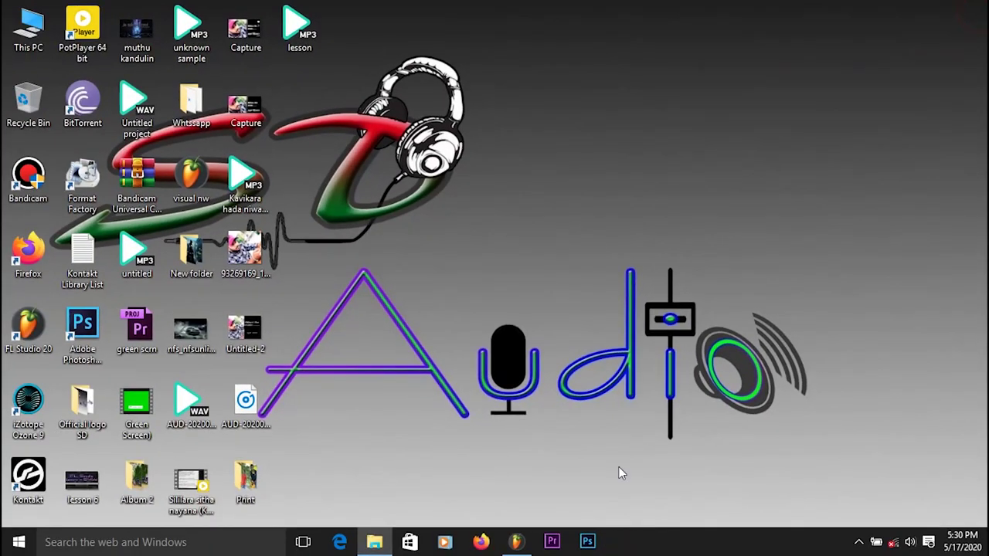
left_click(517, 542)
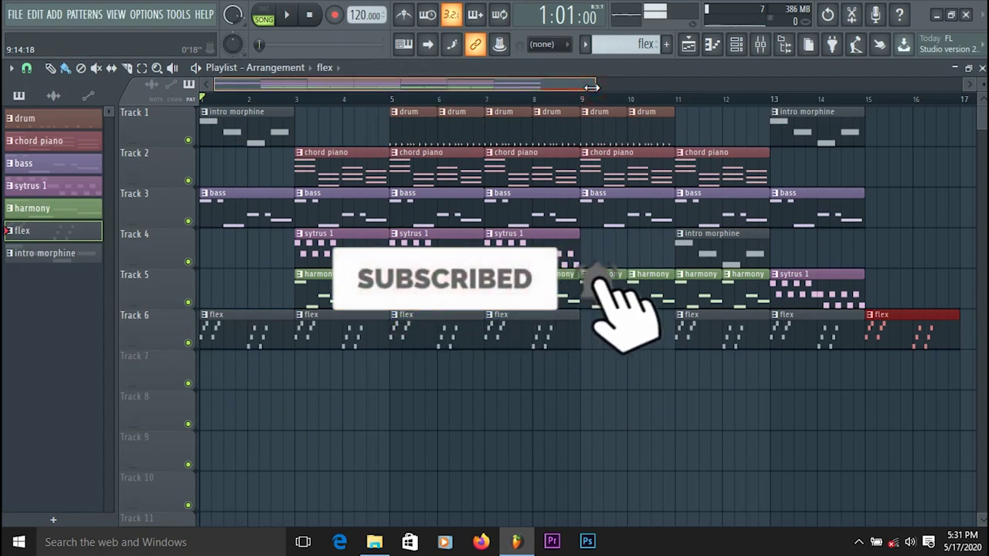
left_click_drag(590, 88, 587, 90)
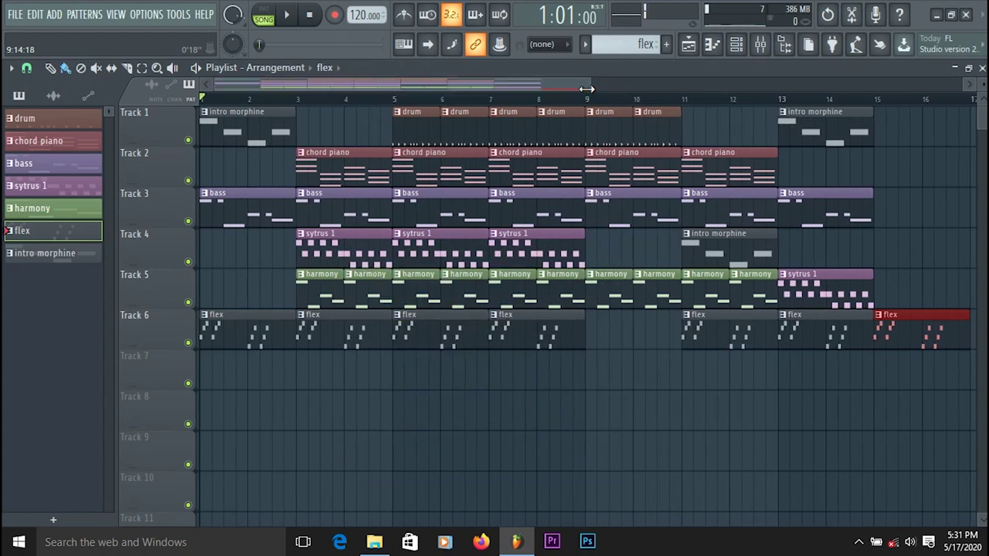